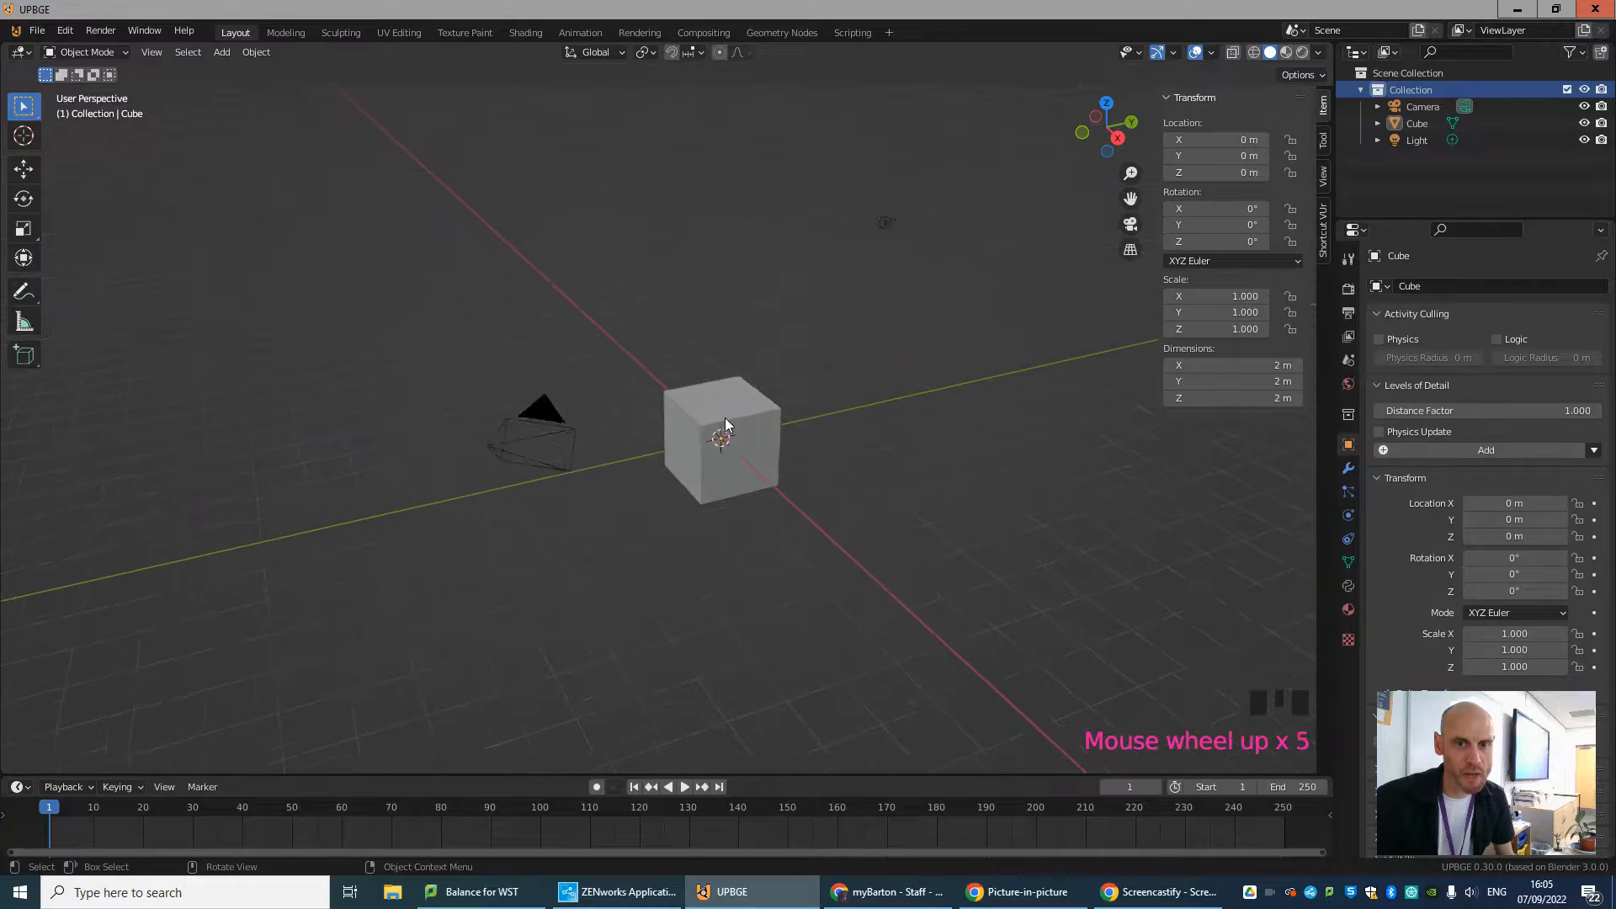
Examine the default cube, camera and light from several distances and angles.
scroll(725, 417, down, 3)
scroll(725, 418, up, 3)
scroll(724, 420, down, 2)
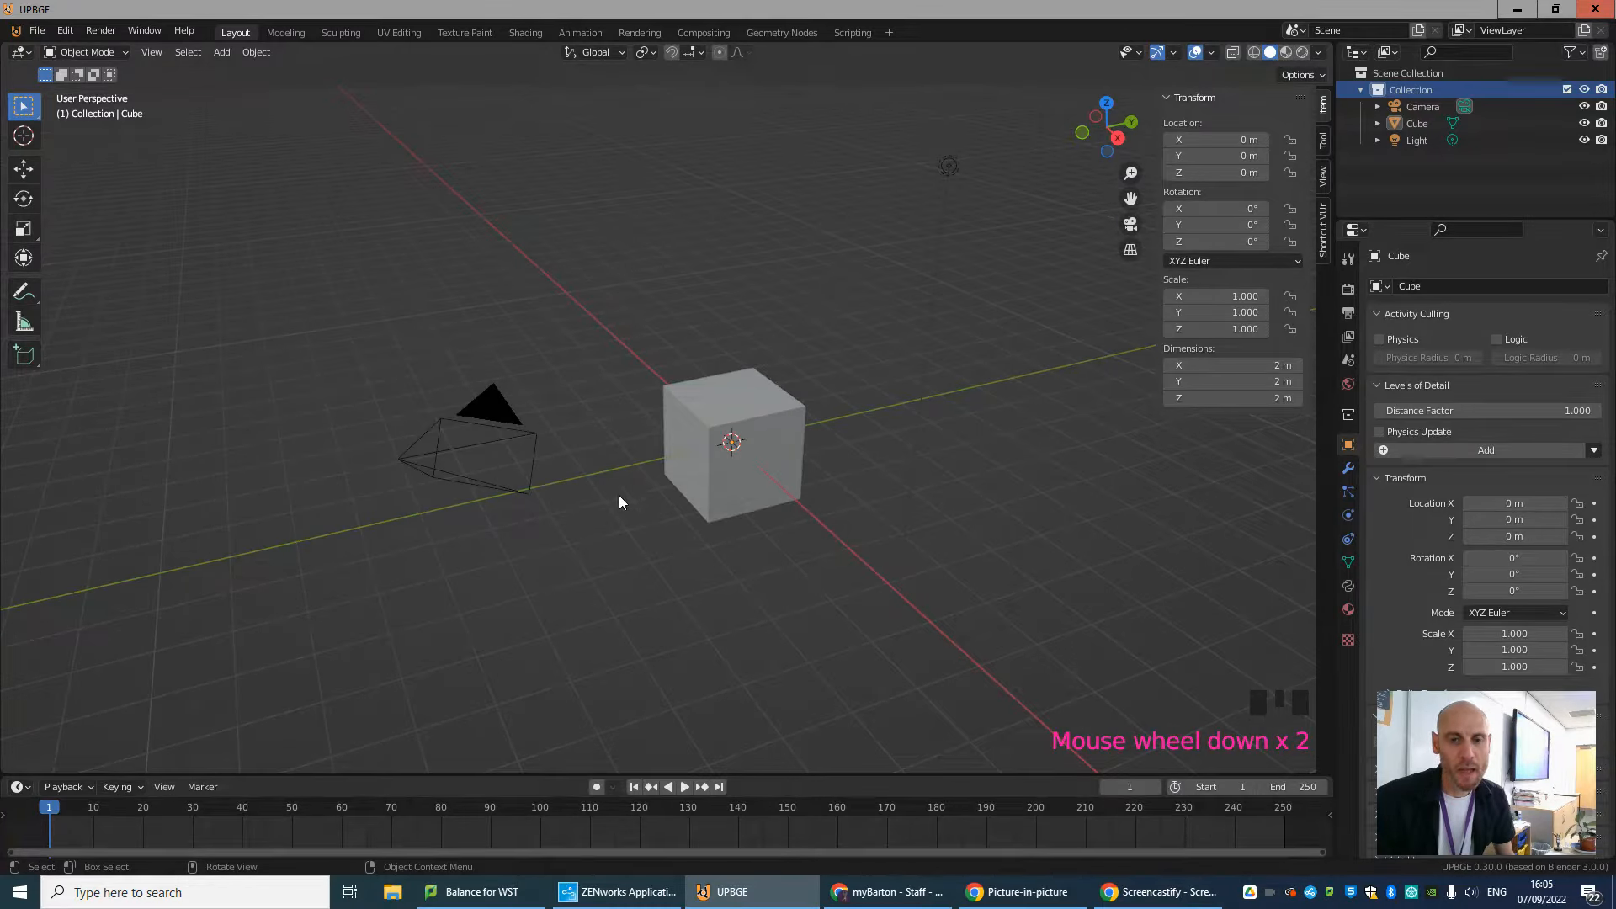
mouse_move(618, 502)
middle_down()
mouse_move(812, 505)
mouse_move(859, 472)
mouse_move(692, 498)
mouse_move(572, 451)
mouse_move(617, 394)
mouse_move(657, 480)
mouse_move(592, 495)
mouse_move(628, 494)
middle_up()
shift+middle_drag(337, 540, 251, 539)
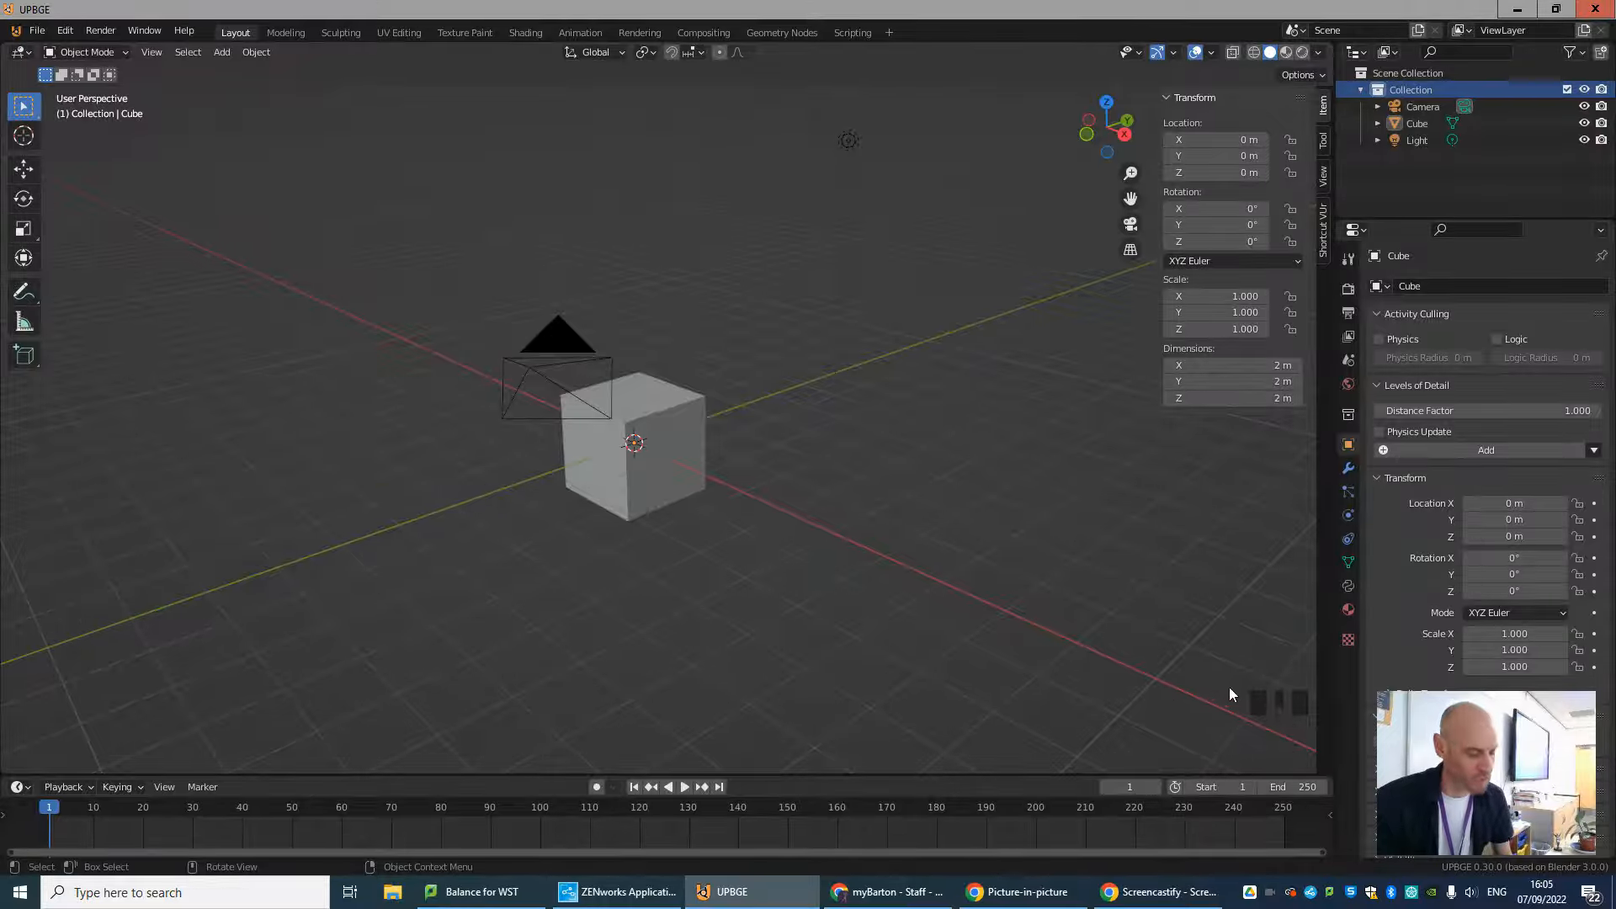
Hide the viewport's Transform sidebar and show it again.
key(n)
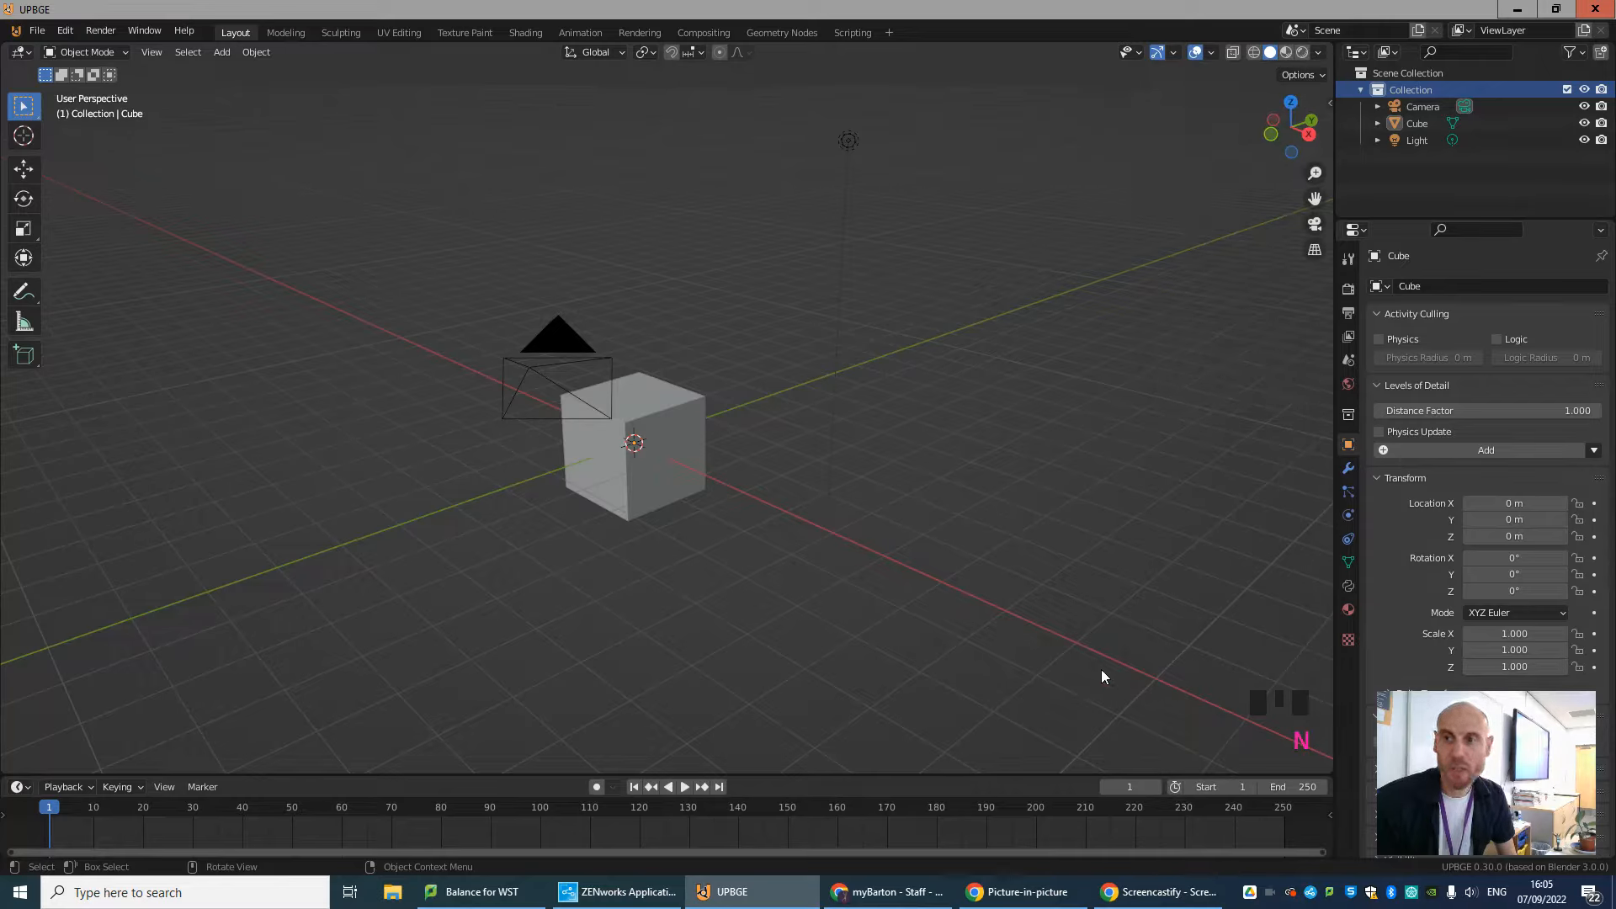
key(n)
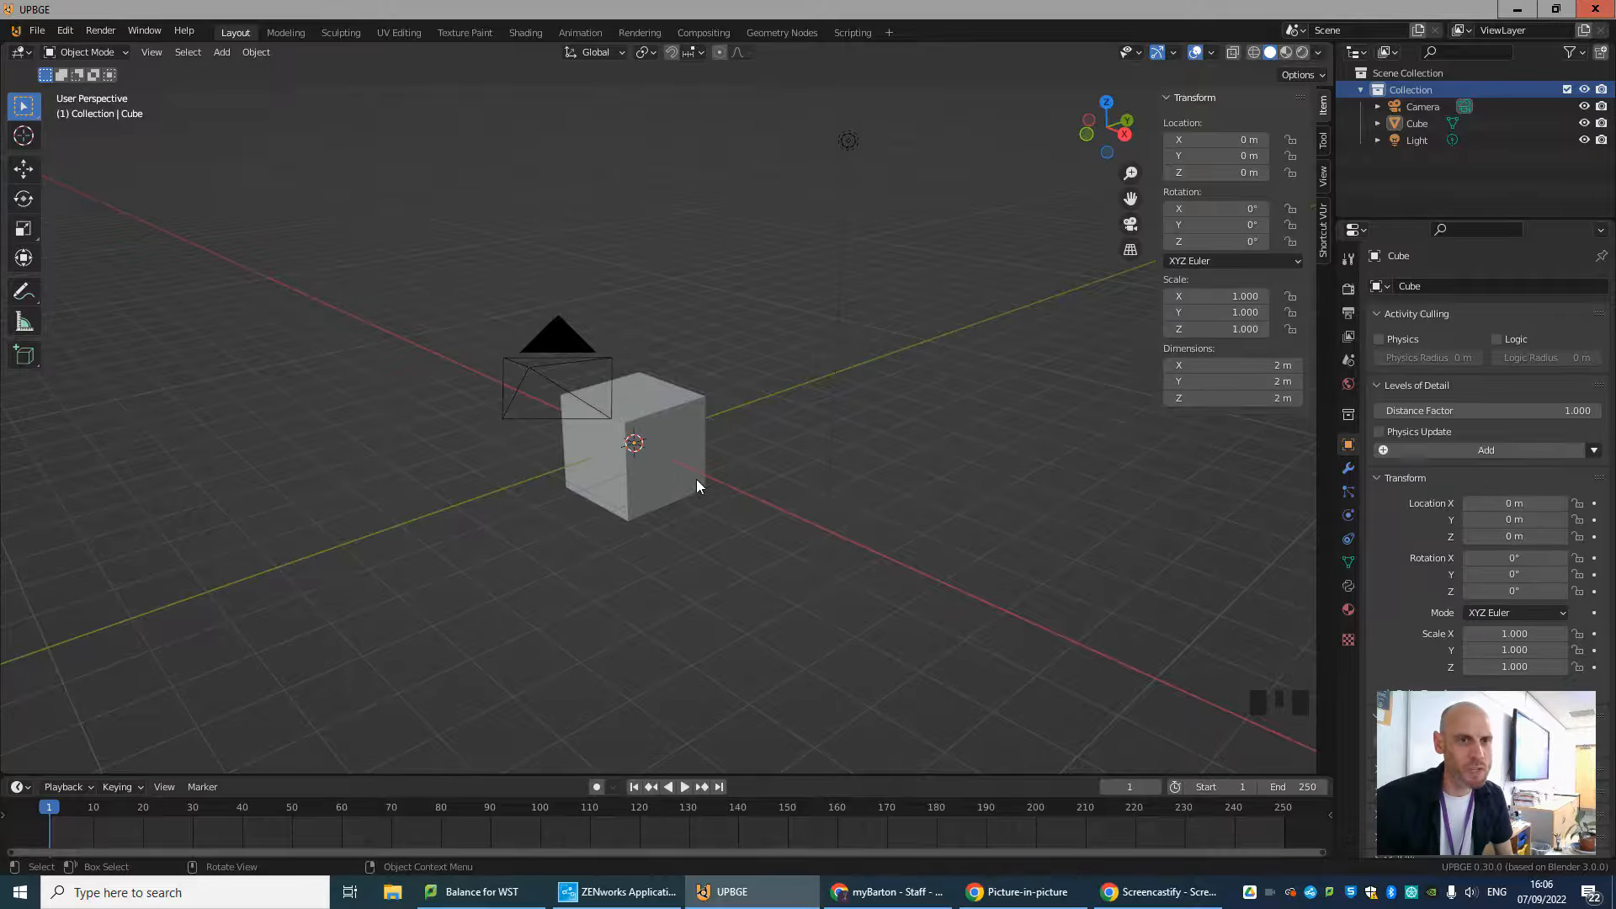
middle_drag(695, 478, 539, 396)
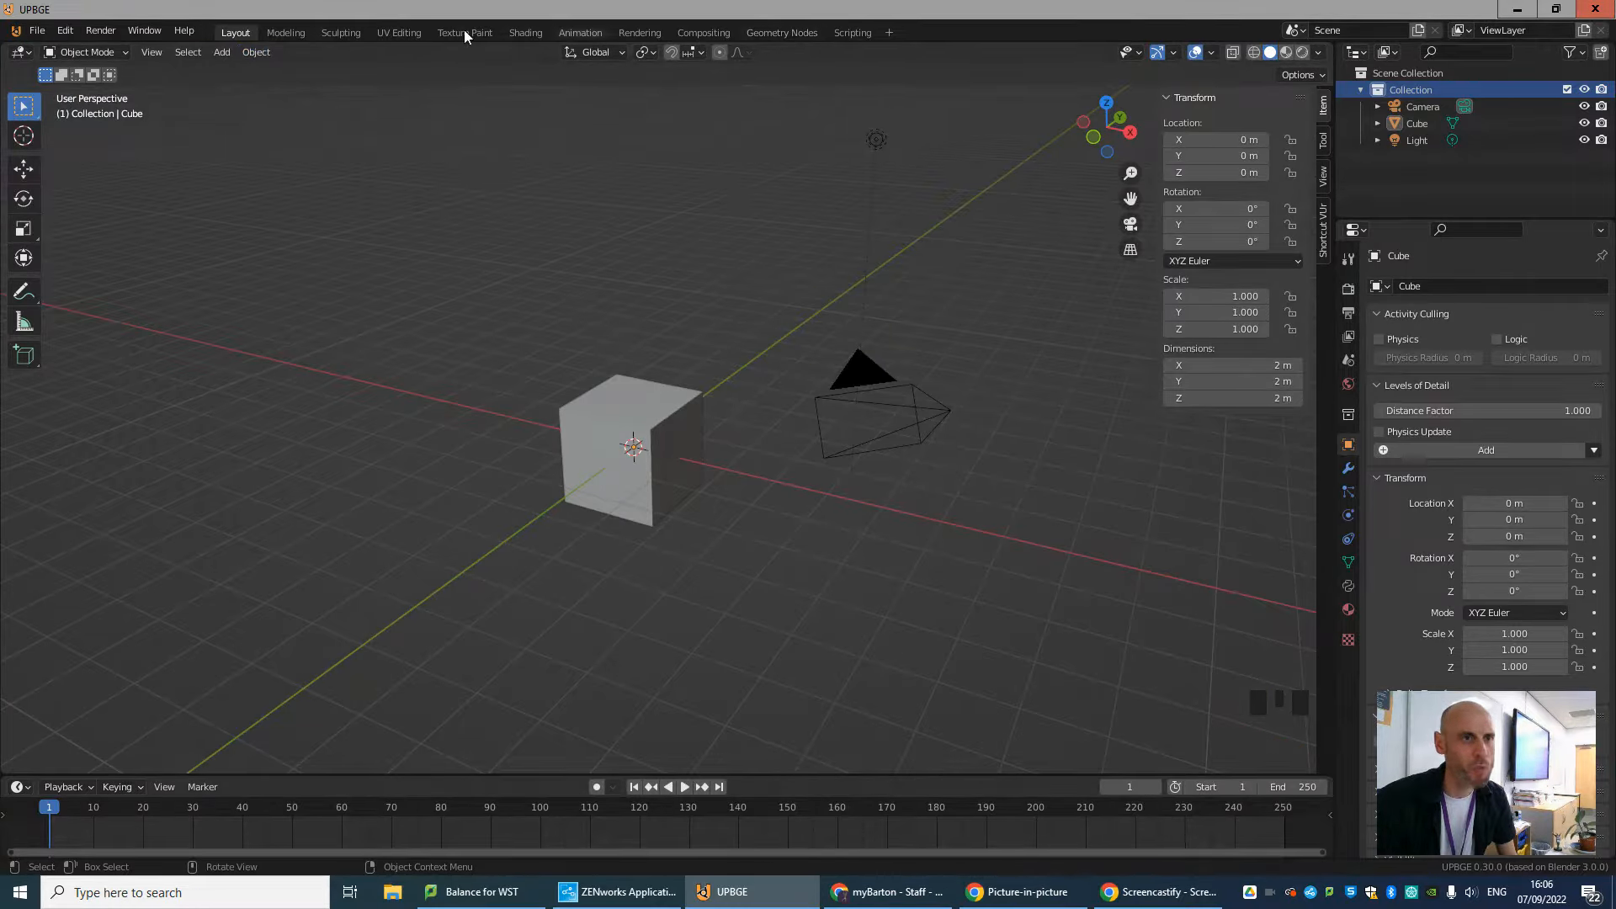
Look through the file commands and the External Data options for packing resources.
click(37, 31)
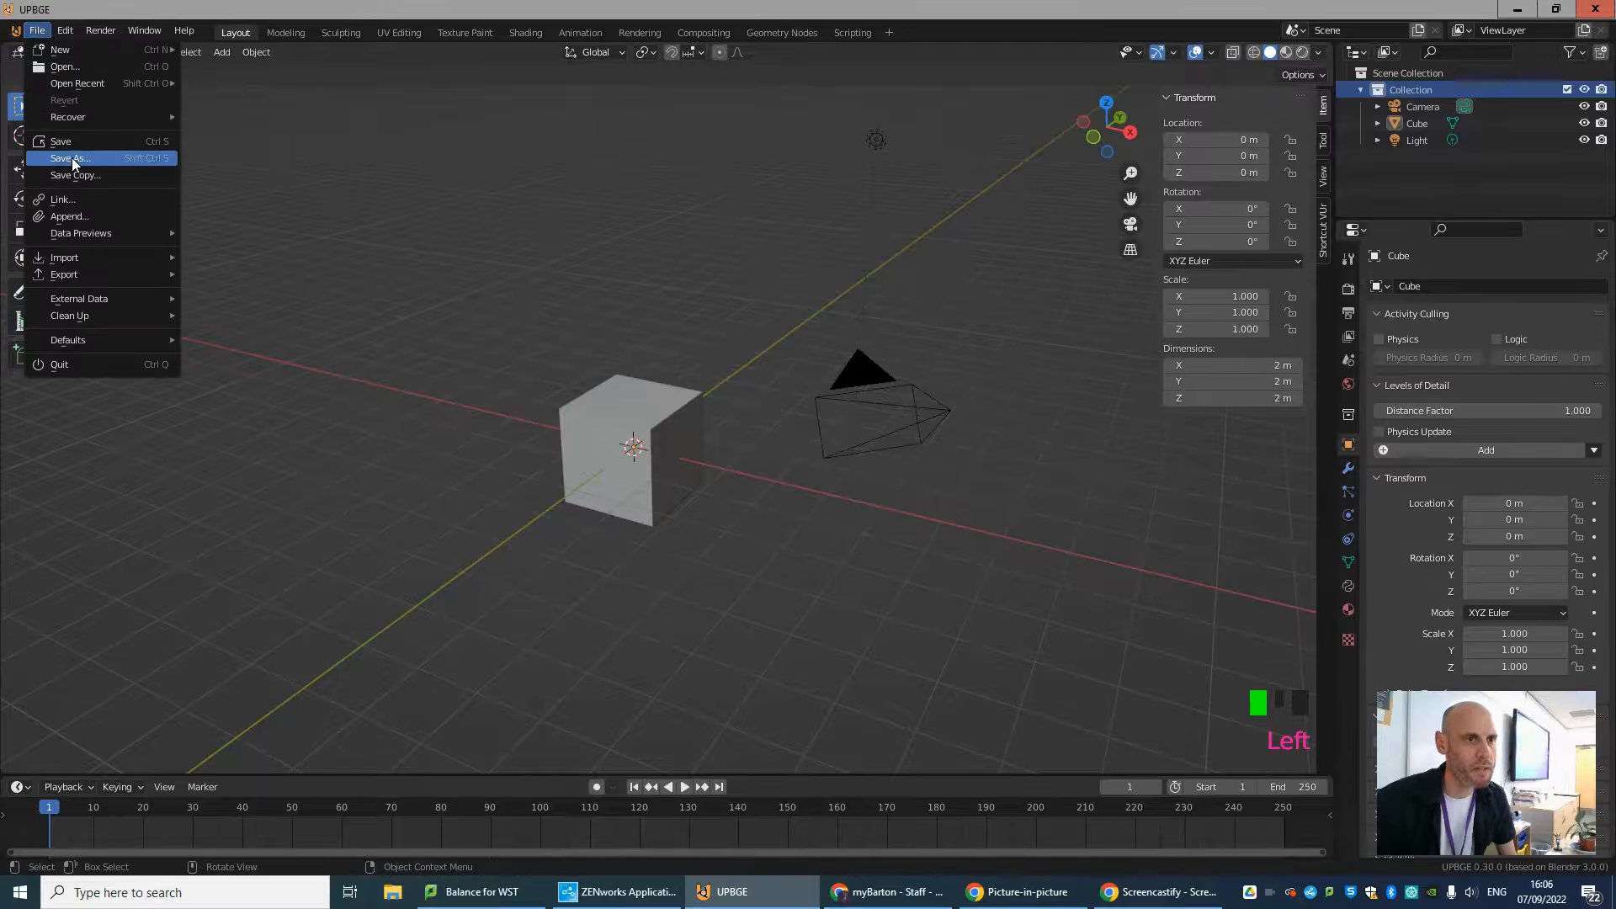
mouse_move(104, 303)
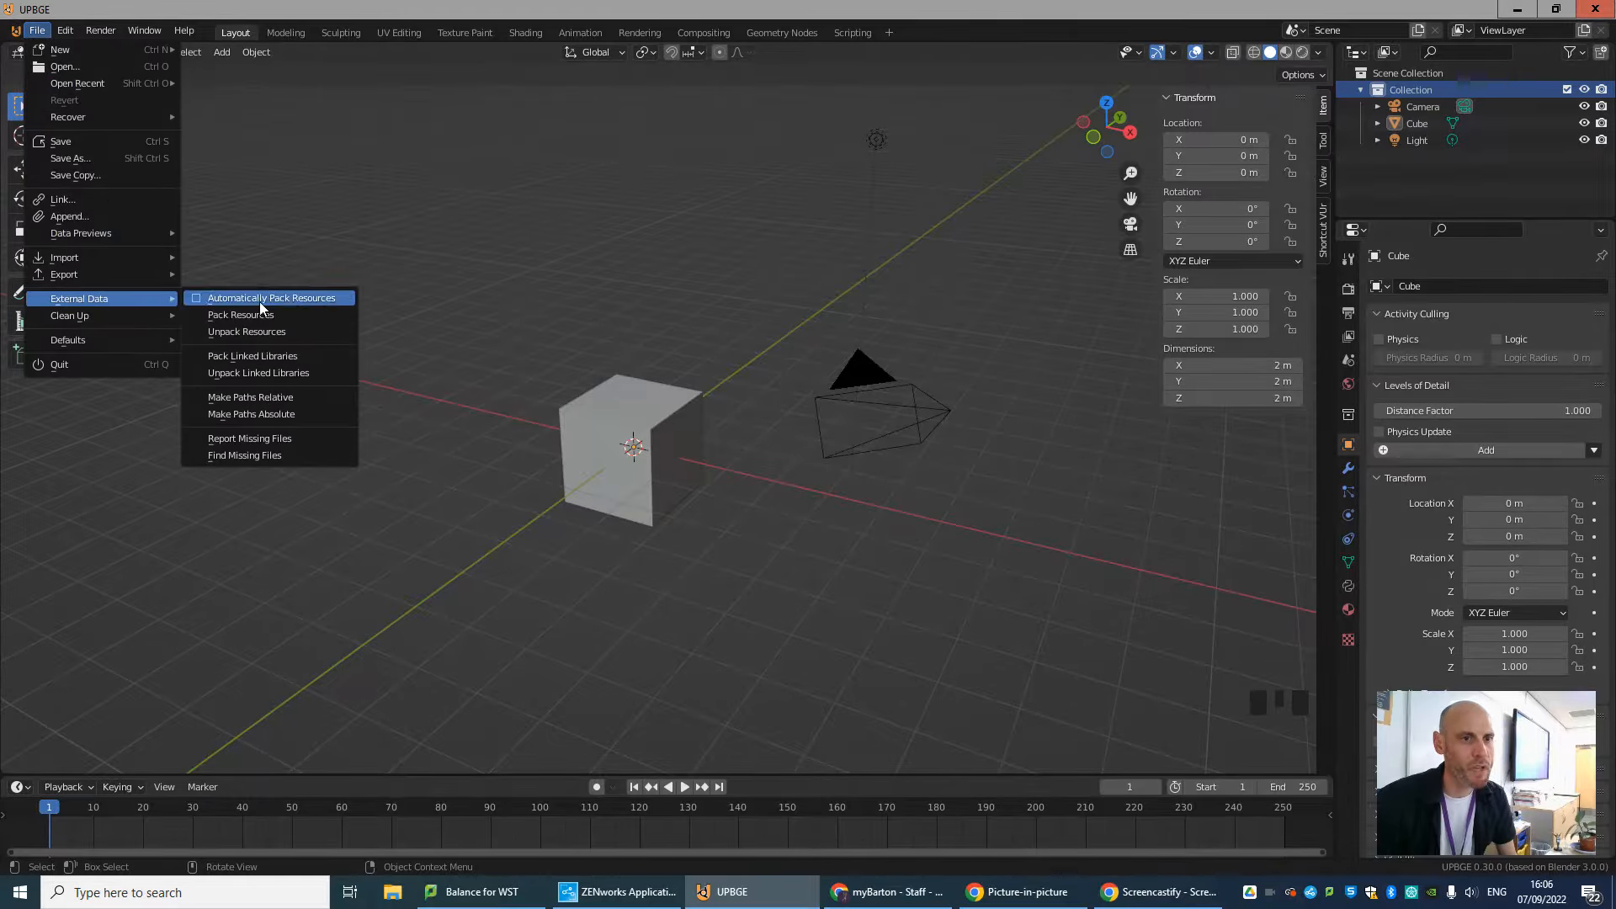
mouse_move(57, 32)
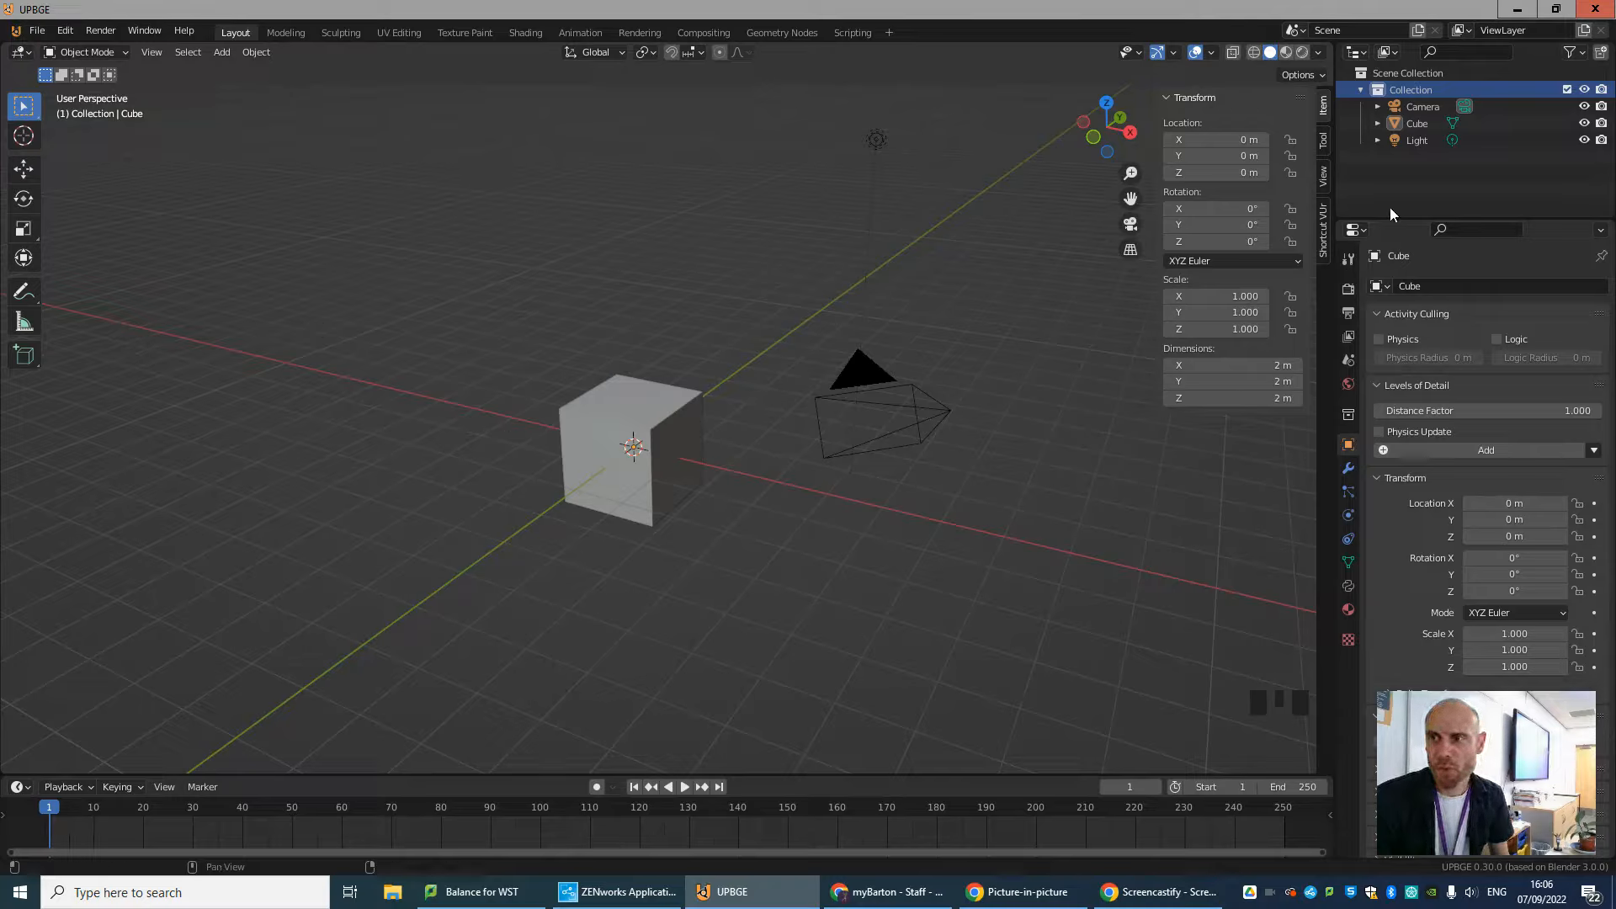
Enlarge the Outliner area and select the camera, cube and light there in turn to locate them in the scene.
drag(1478, 222, 1481, 255)
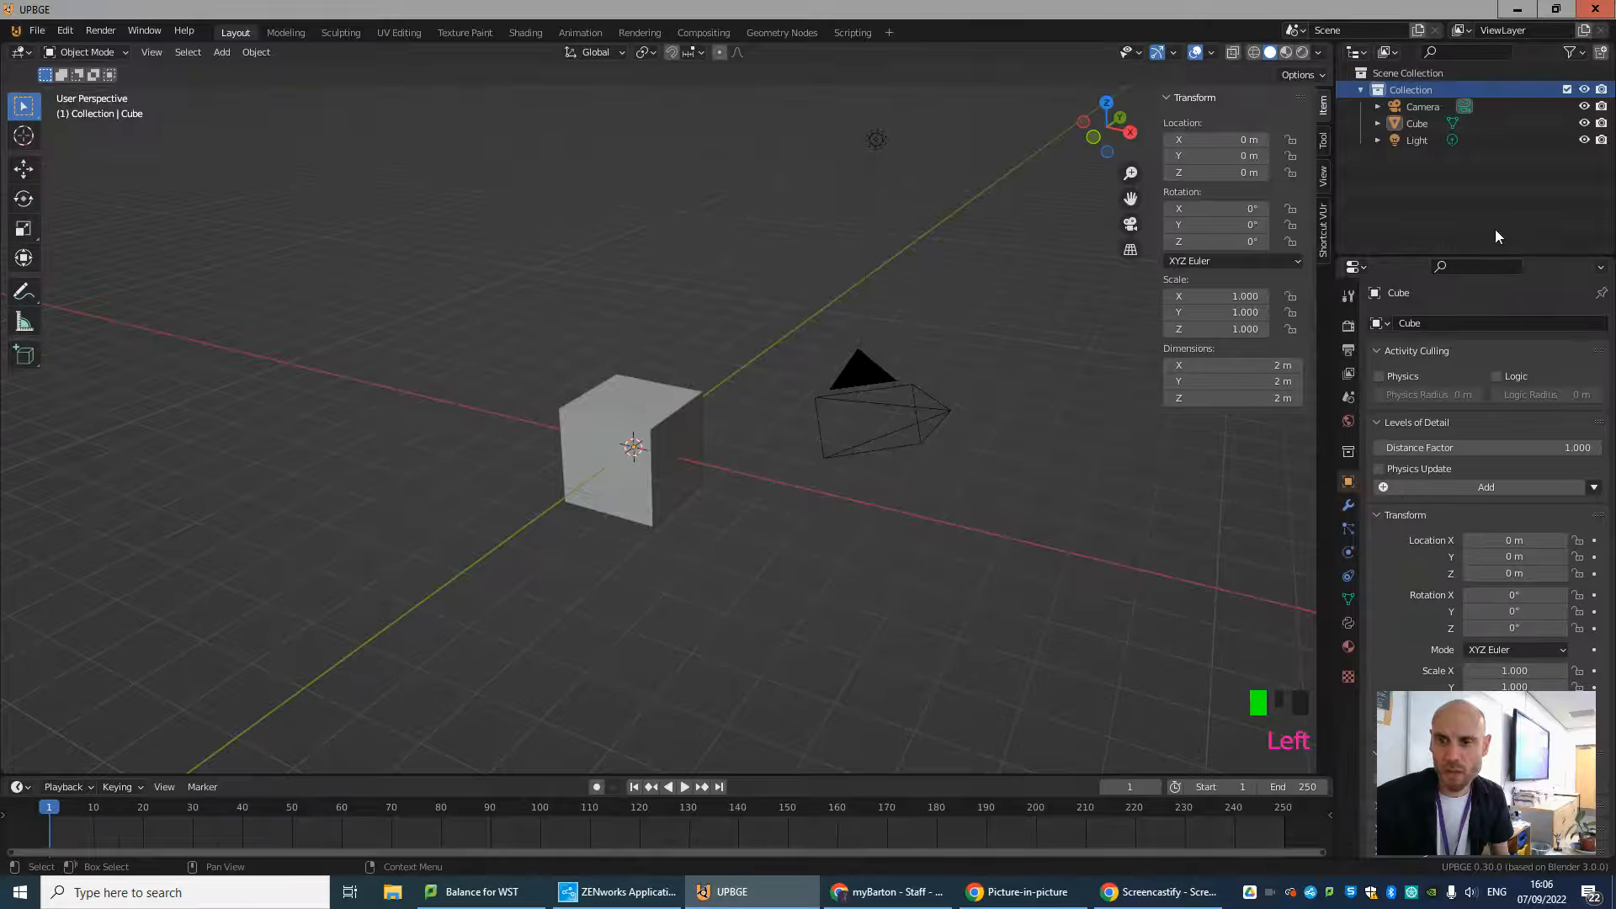
click(1414, 73)
click(1407, 87)
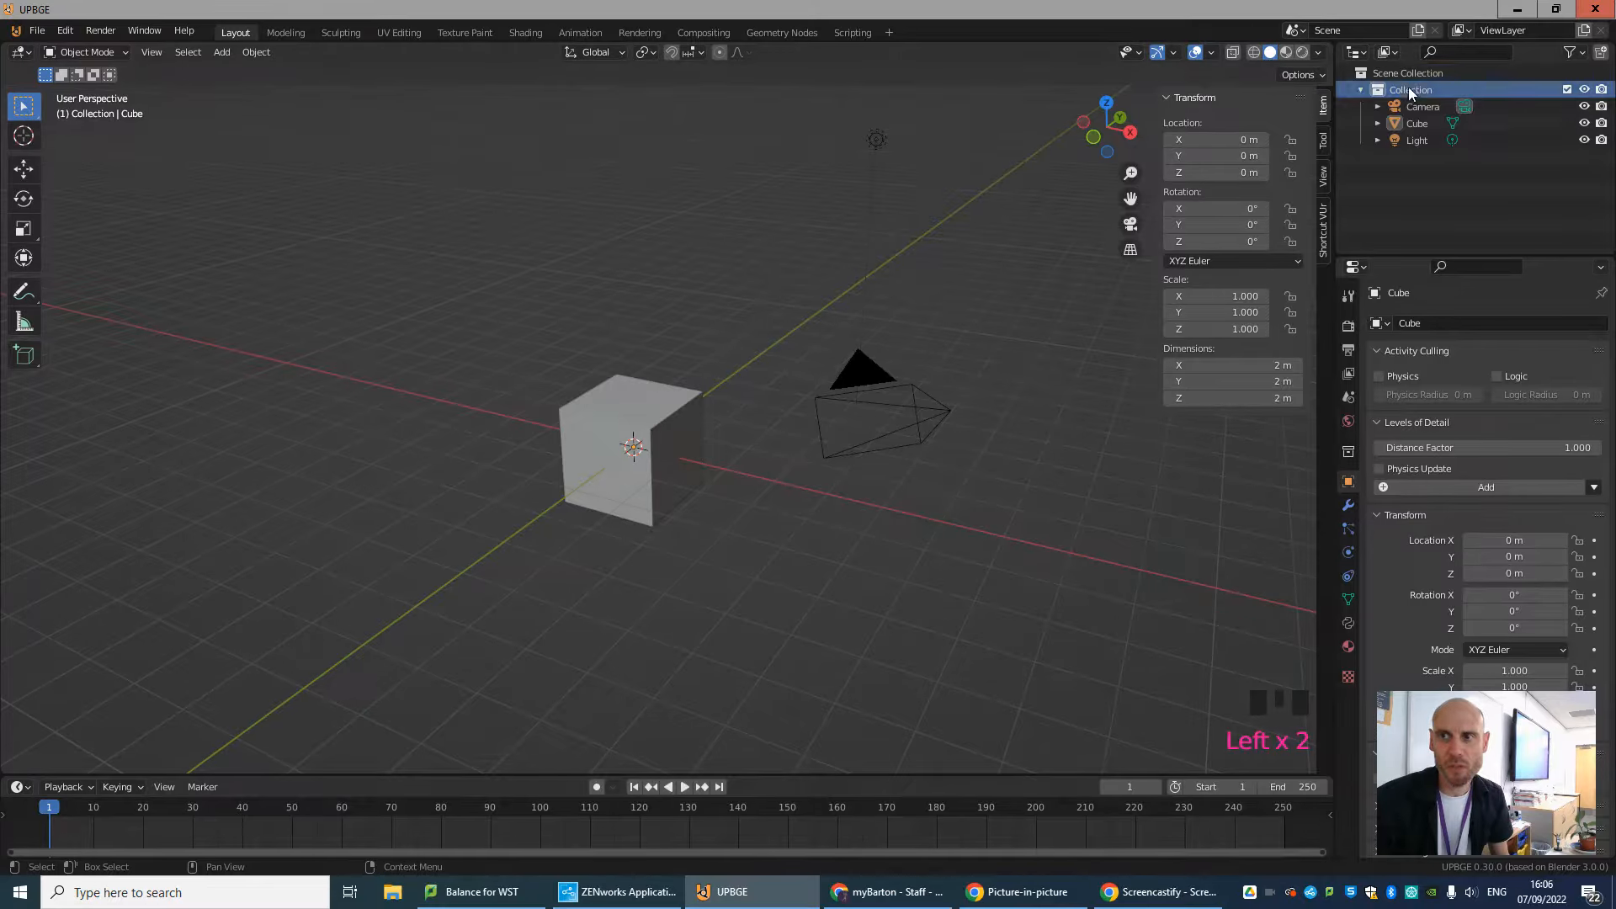
click(1407, 112)
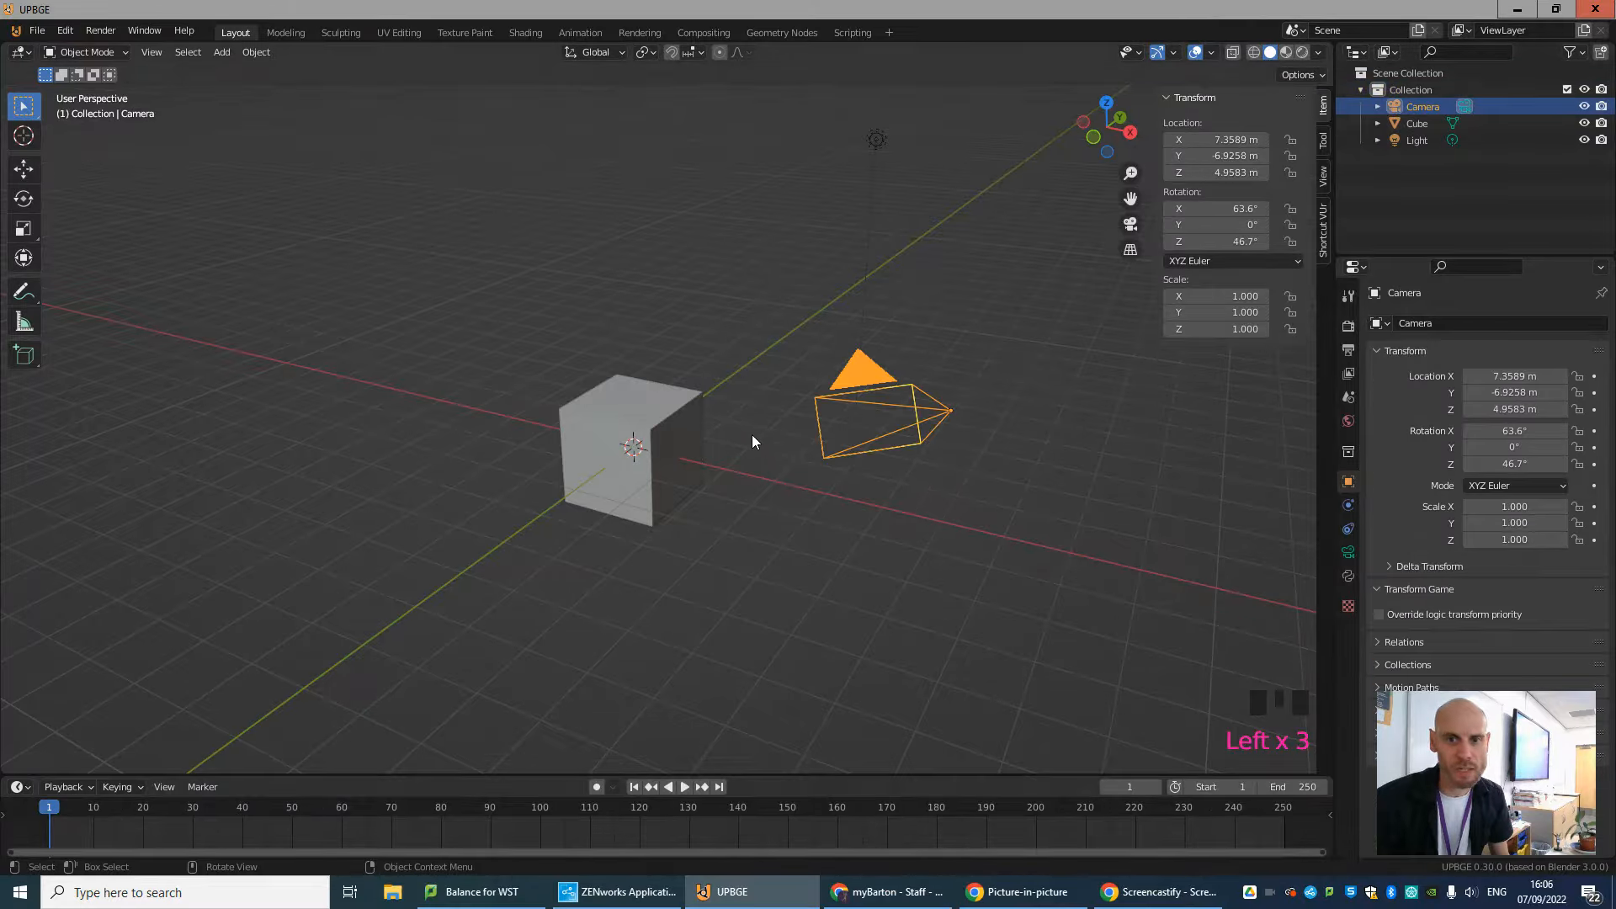
click(1415, 123)
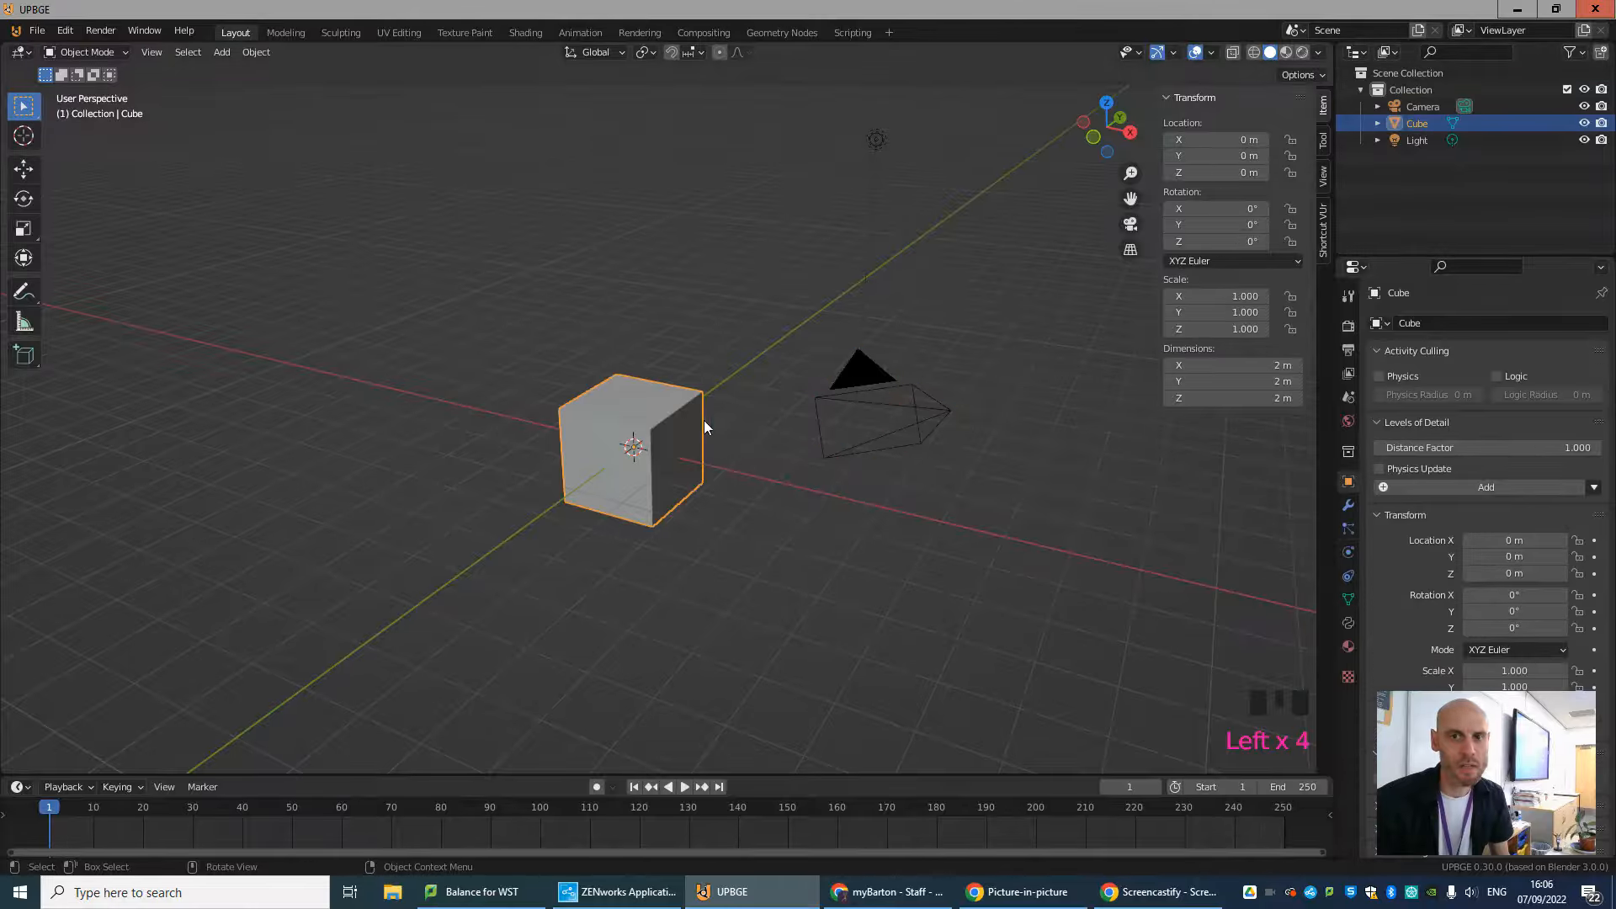
middle_drag(1029, 507, 952, 508)
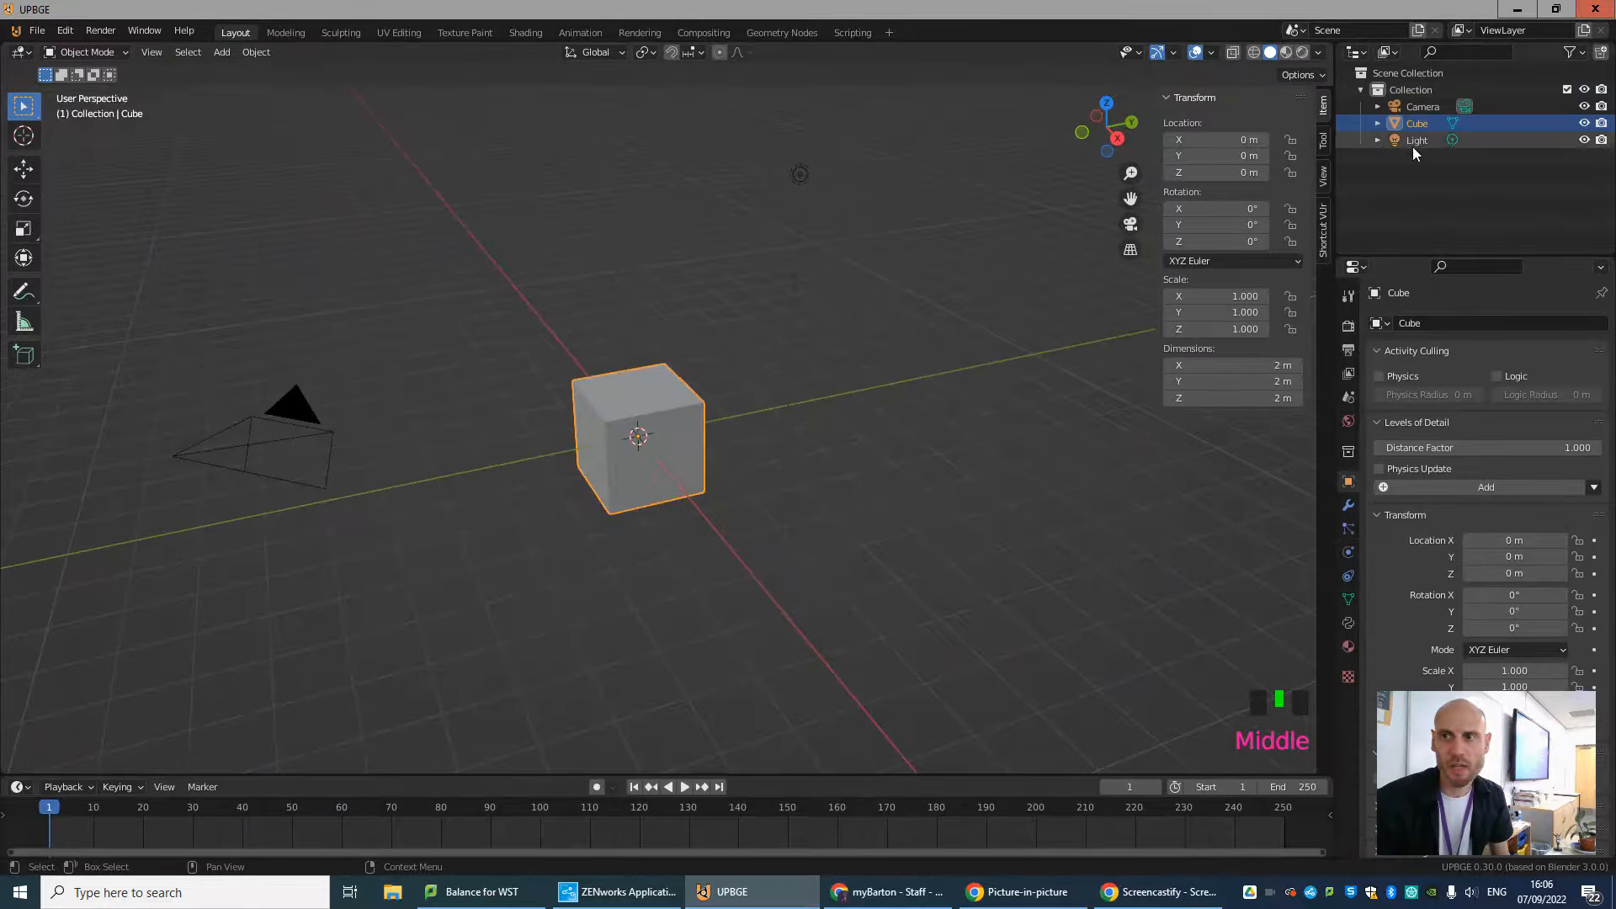
click(1383, 143)
middle_drag(651, 446, 706, 539)
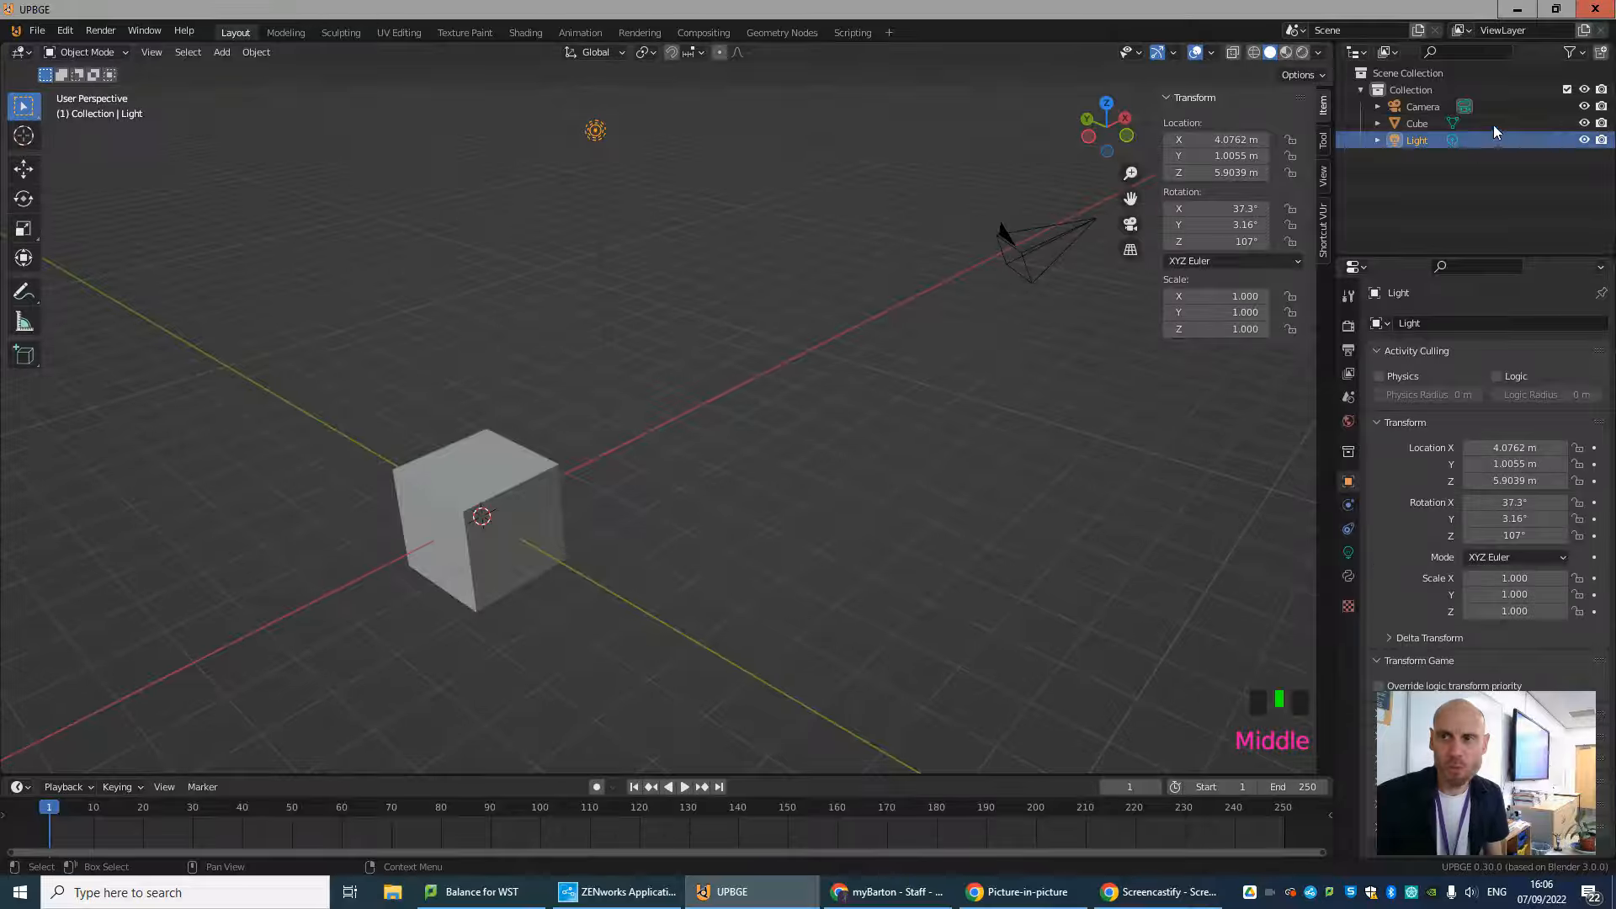
click(1414, 124)
click(1417, 106)
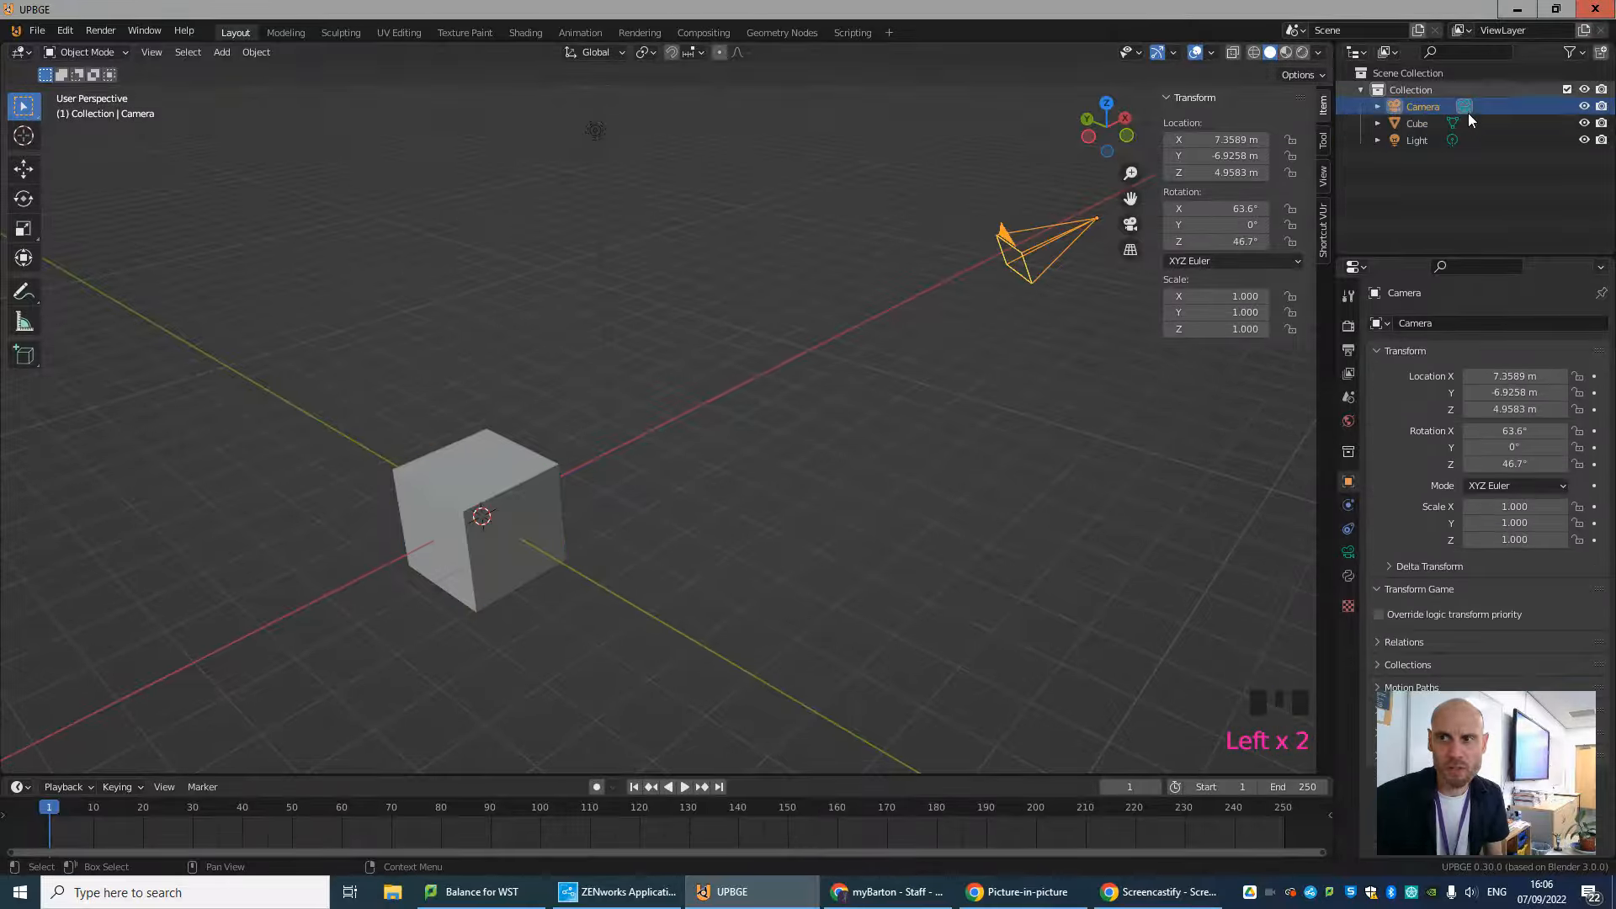
Hide the cube in the viewport and reveal it, twice in succession.
click(1583, 127)
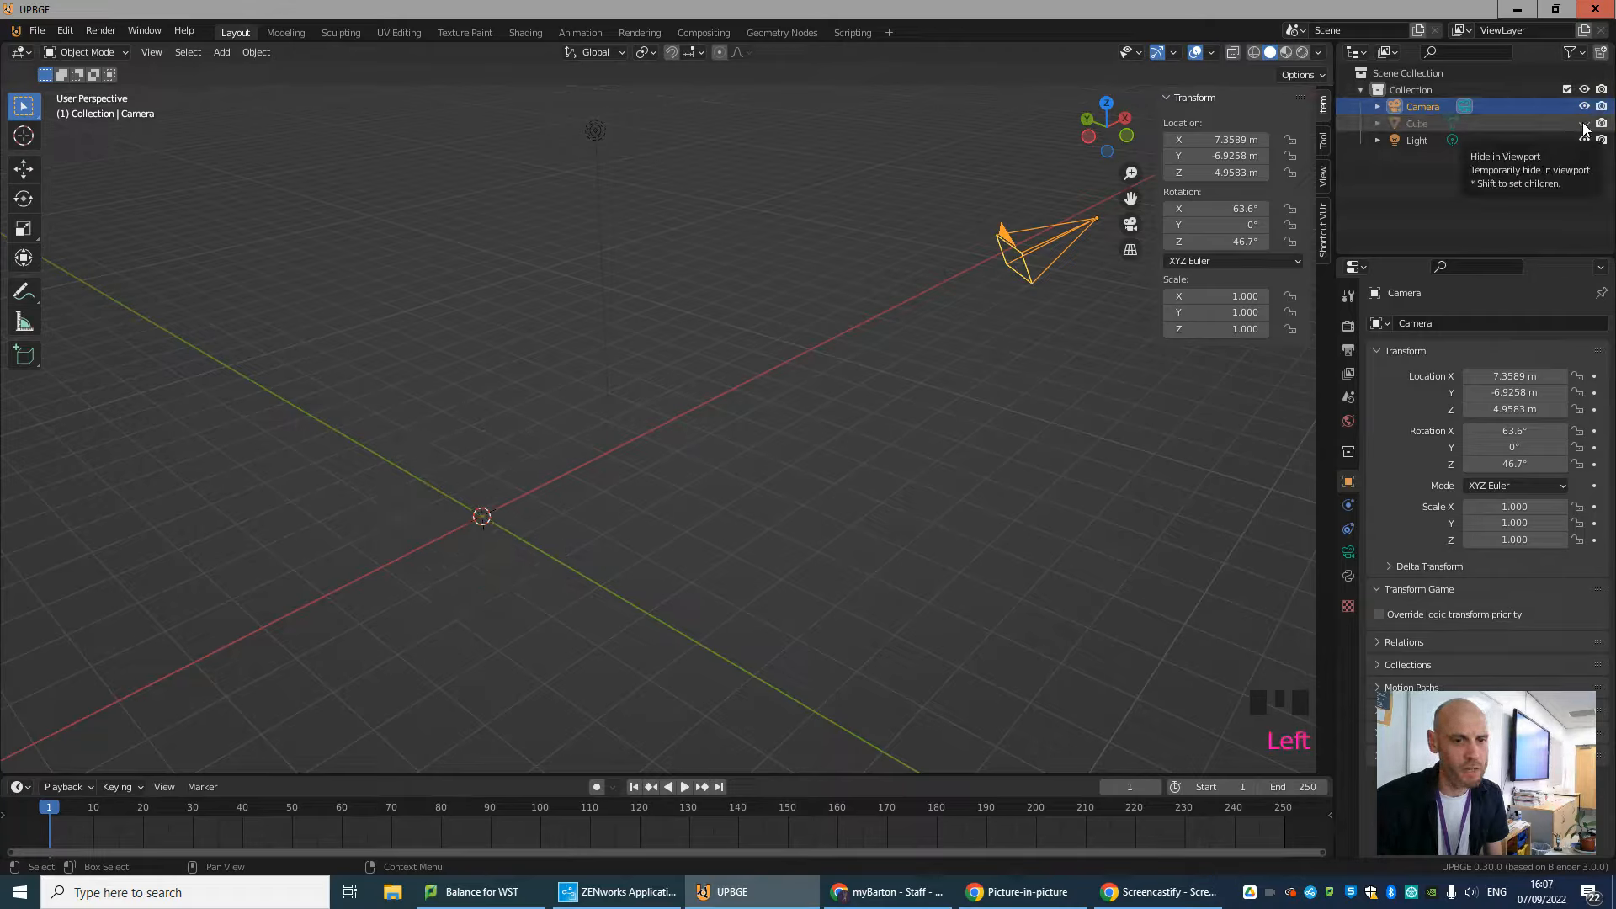
click(1583, 123)
click(585, 504)
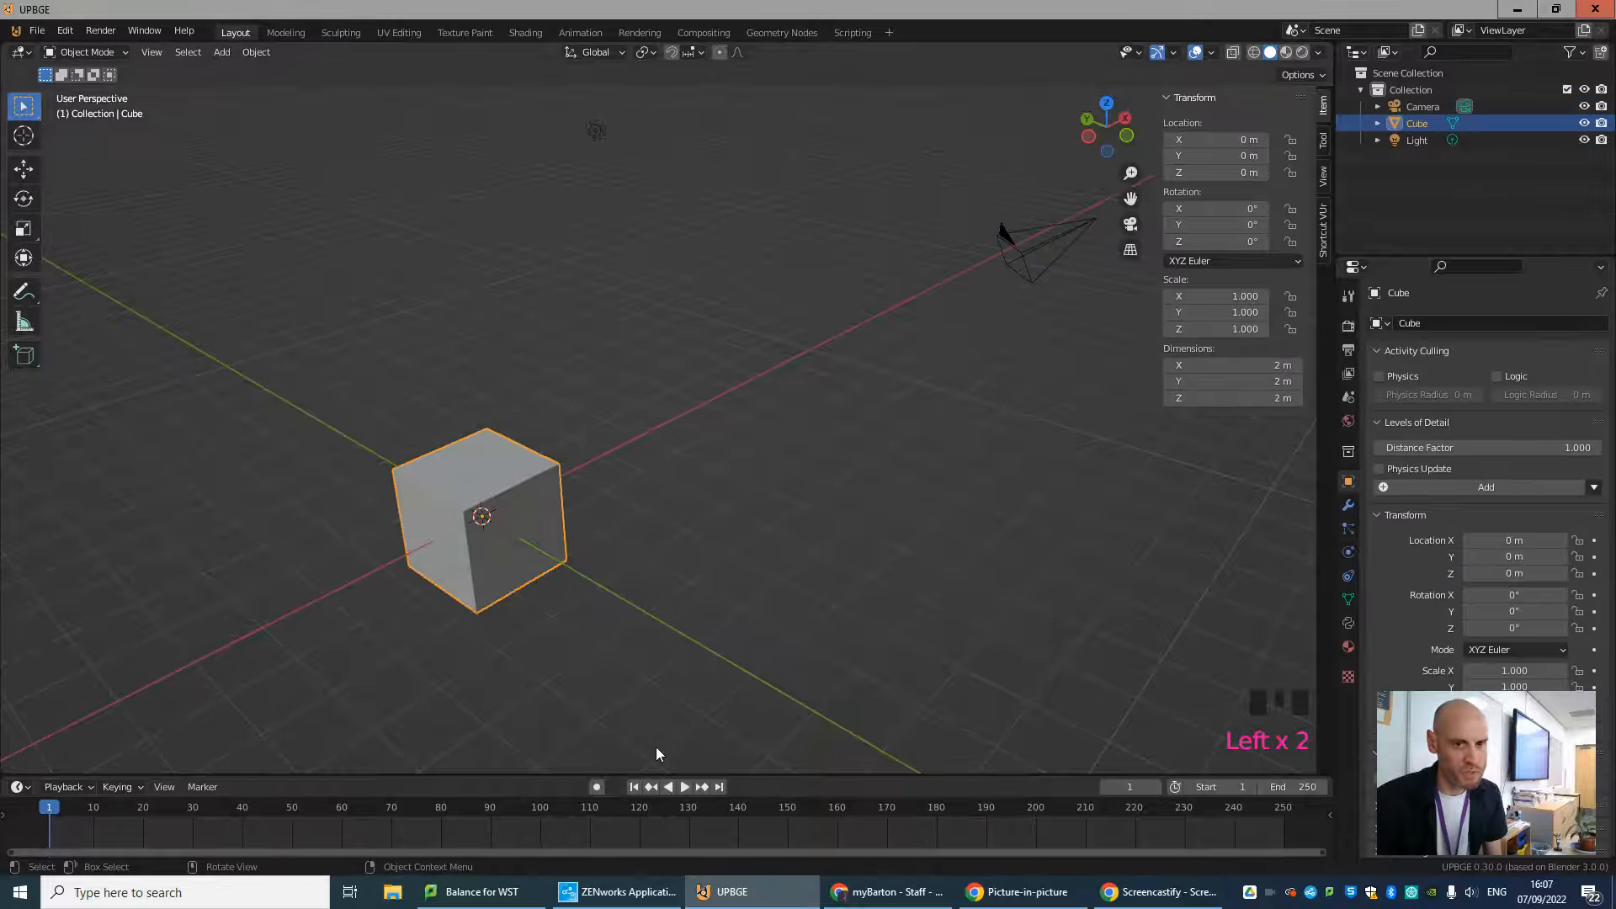
key(h)
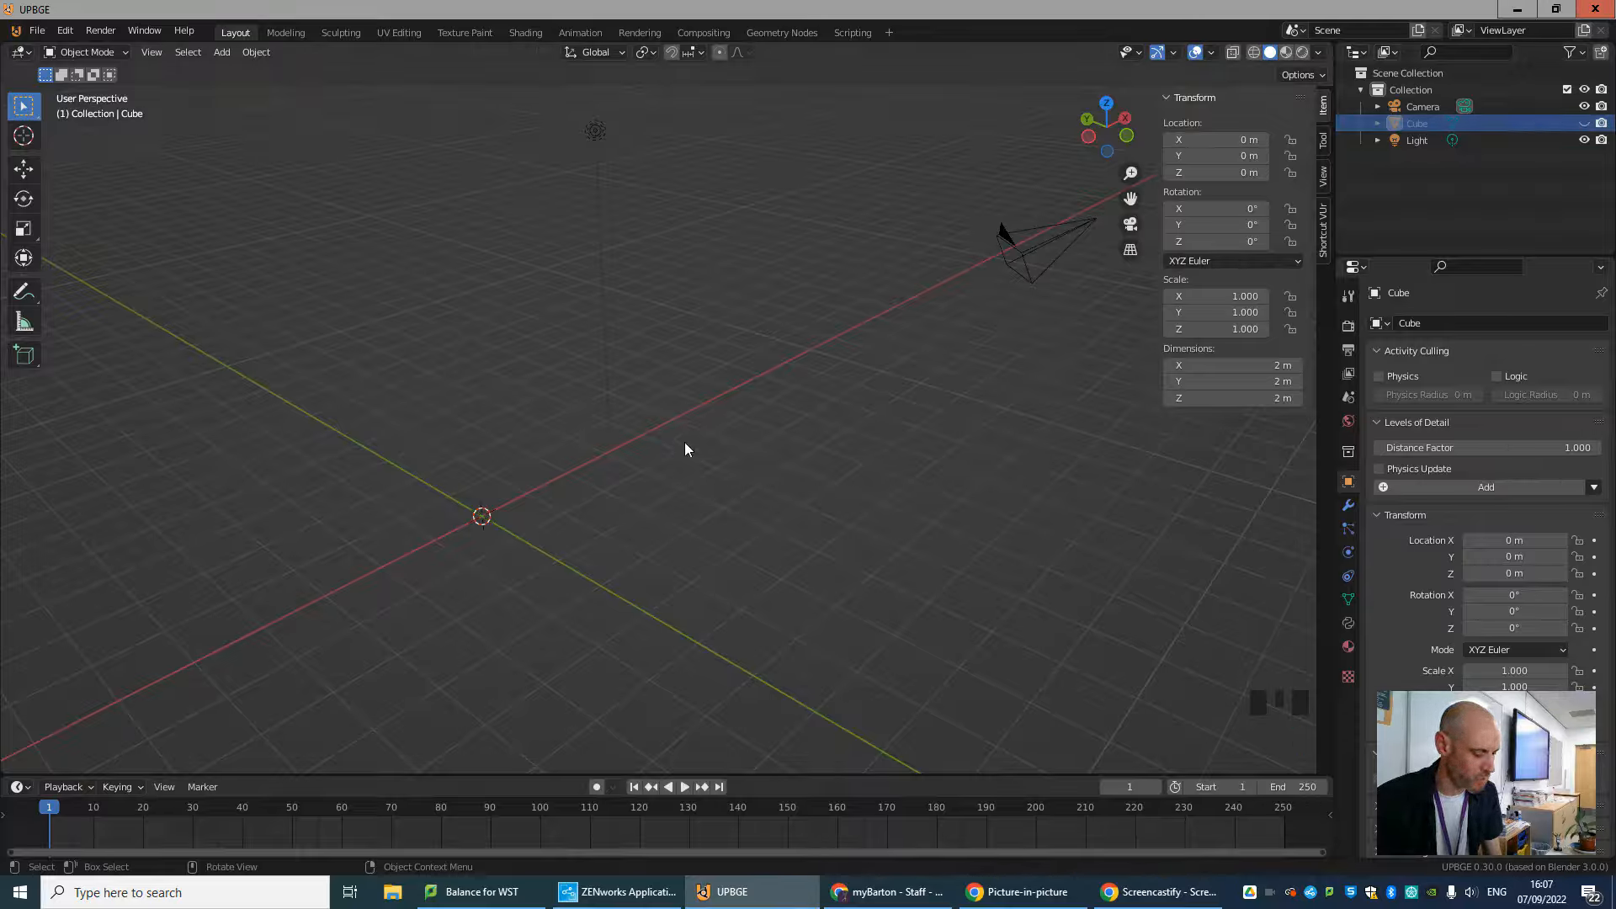
key(alt+h)
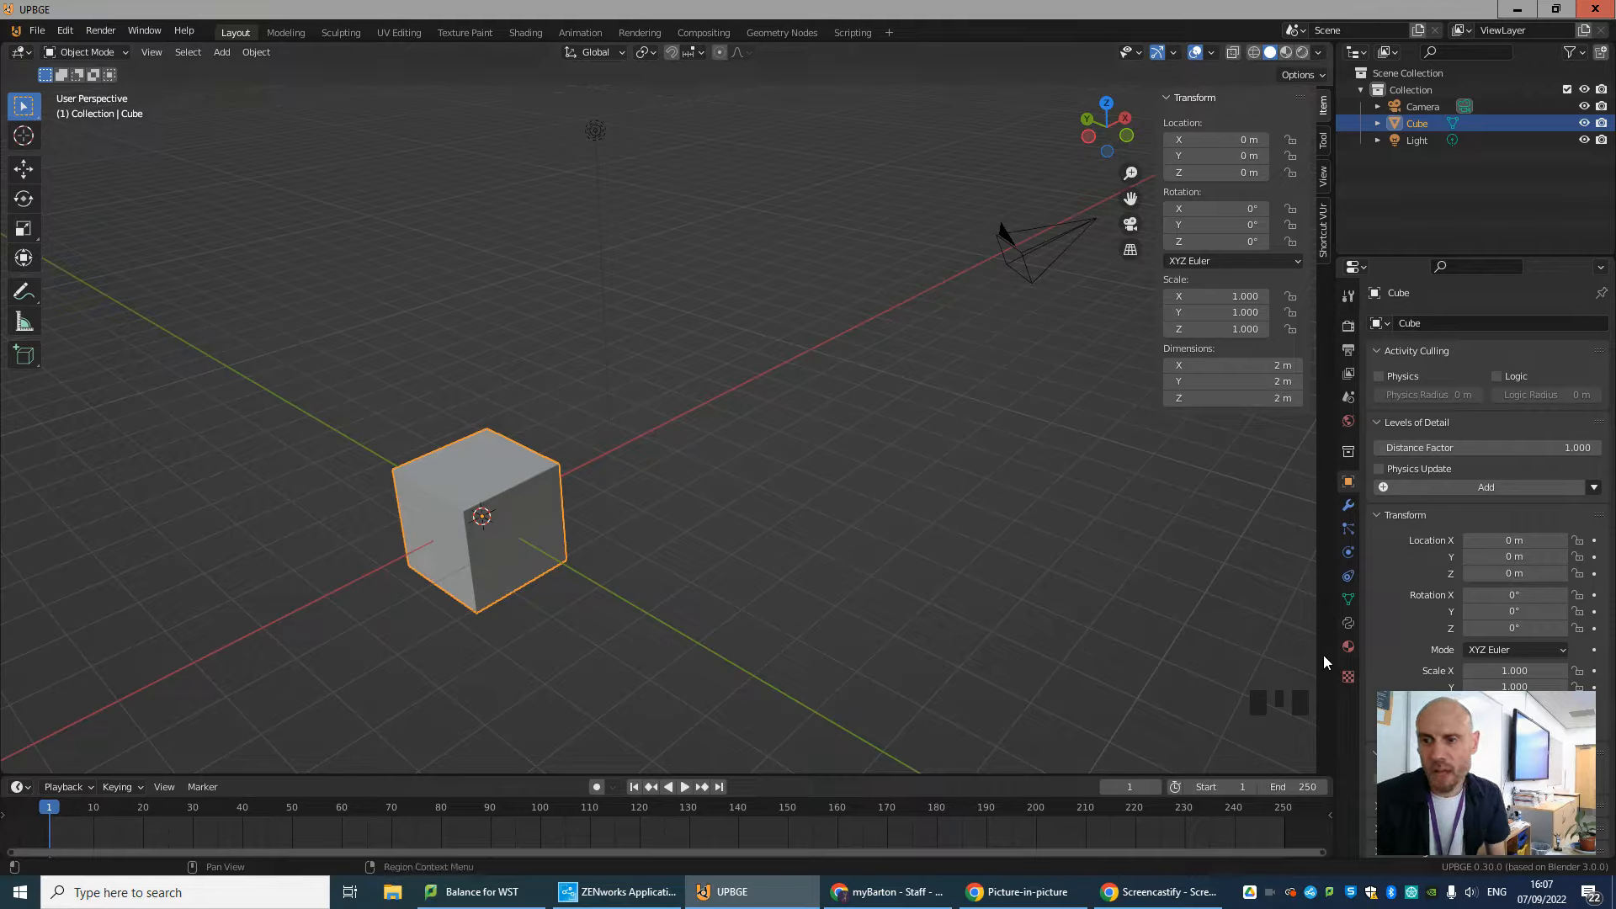
Select the camera and the cube in turn to compare their properties, and enlarge the timeline area.
click(1026, 247)
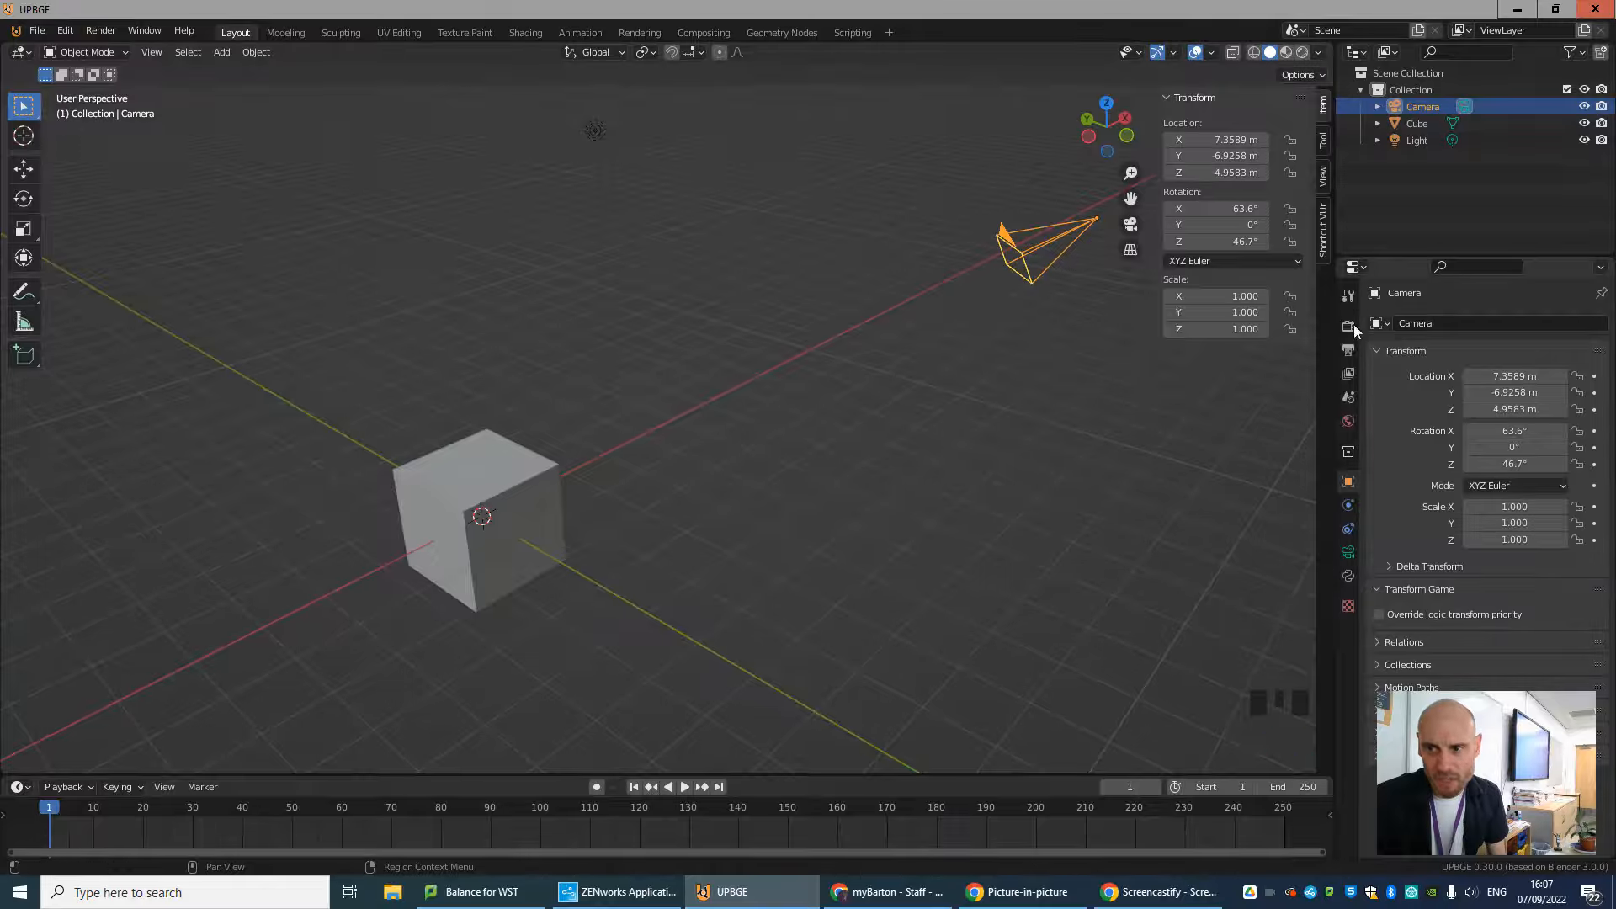
click(480, 516)
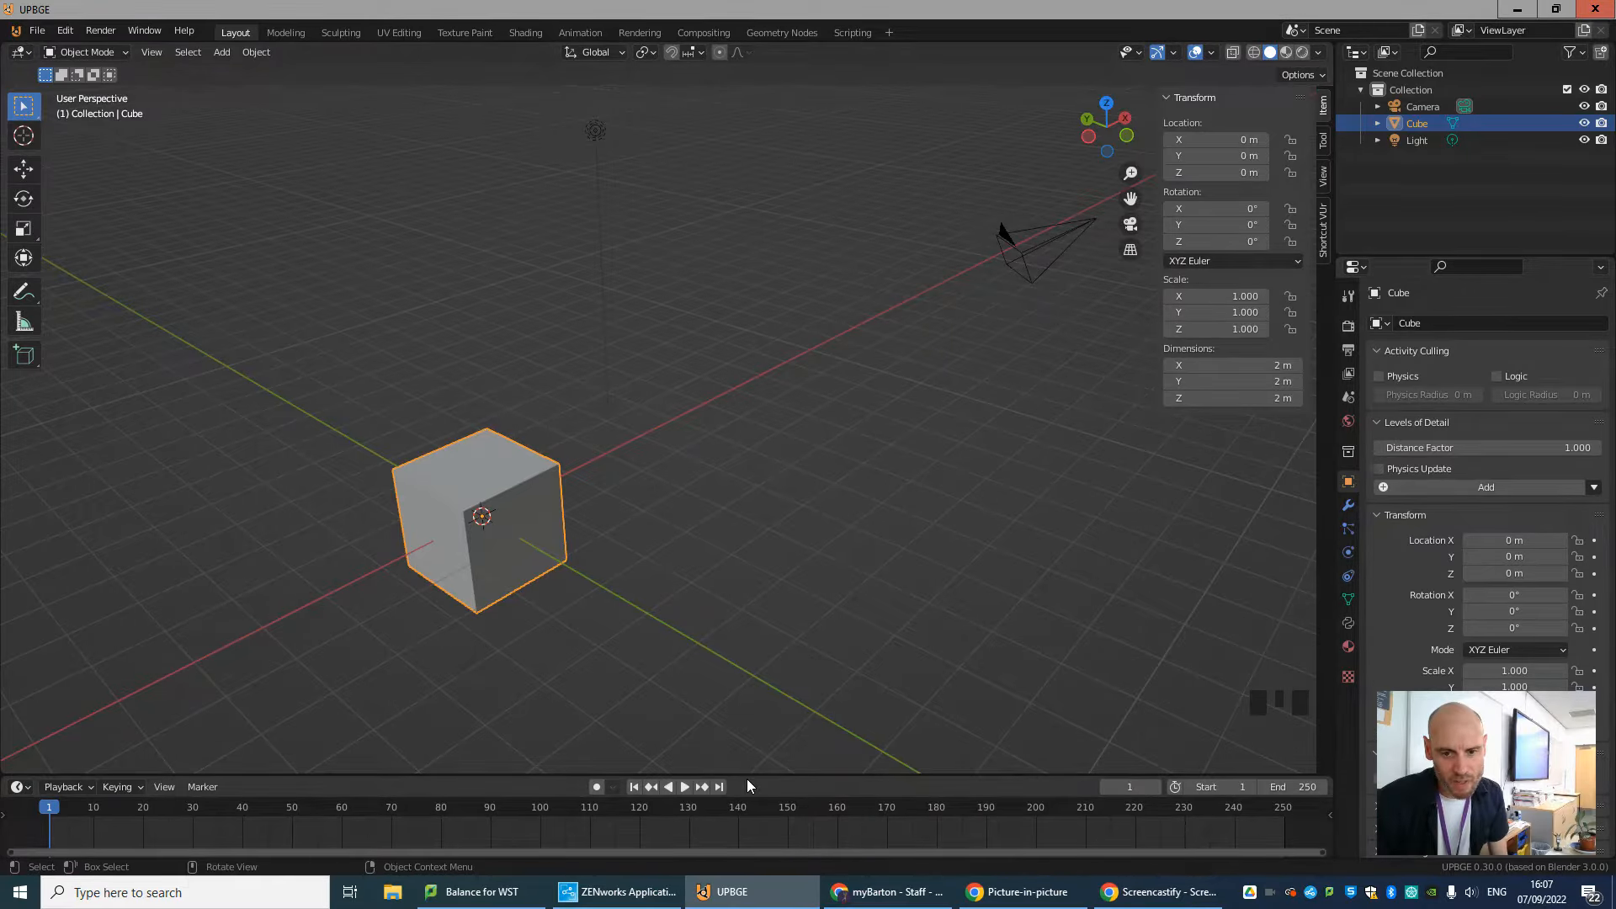
drag(747, 775, 758, 620)
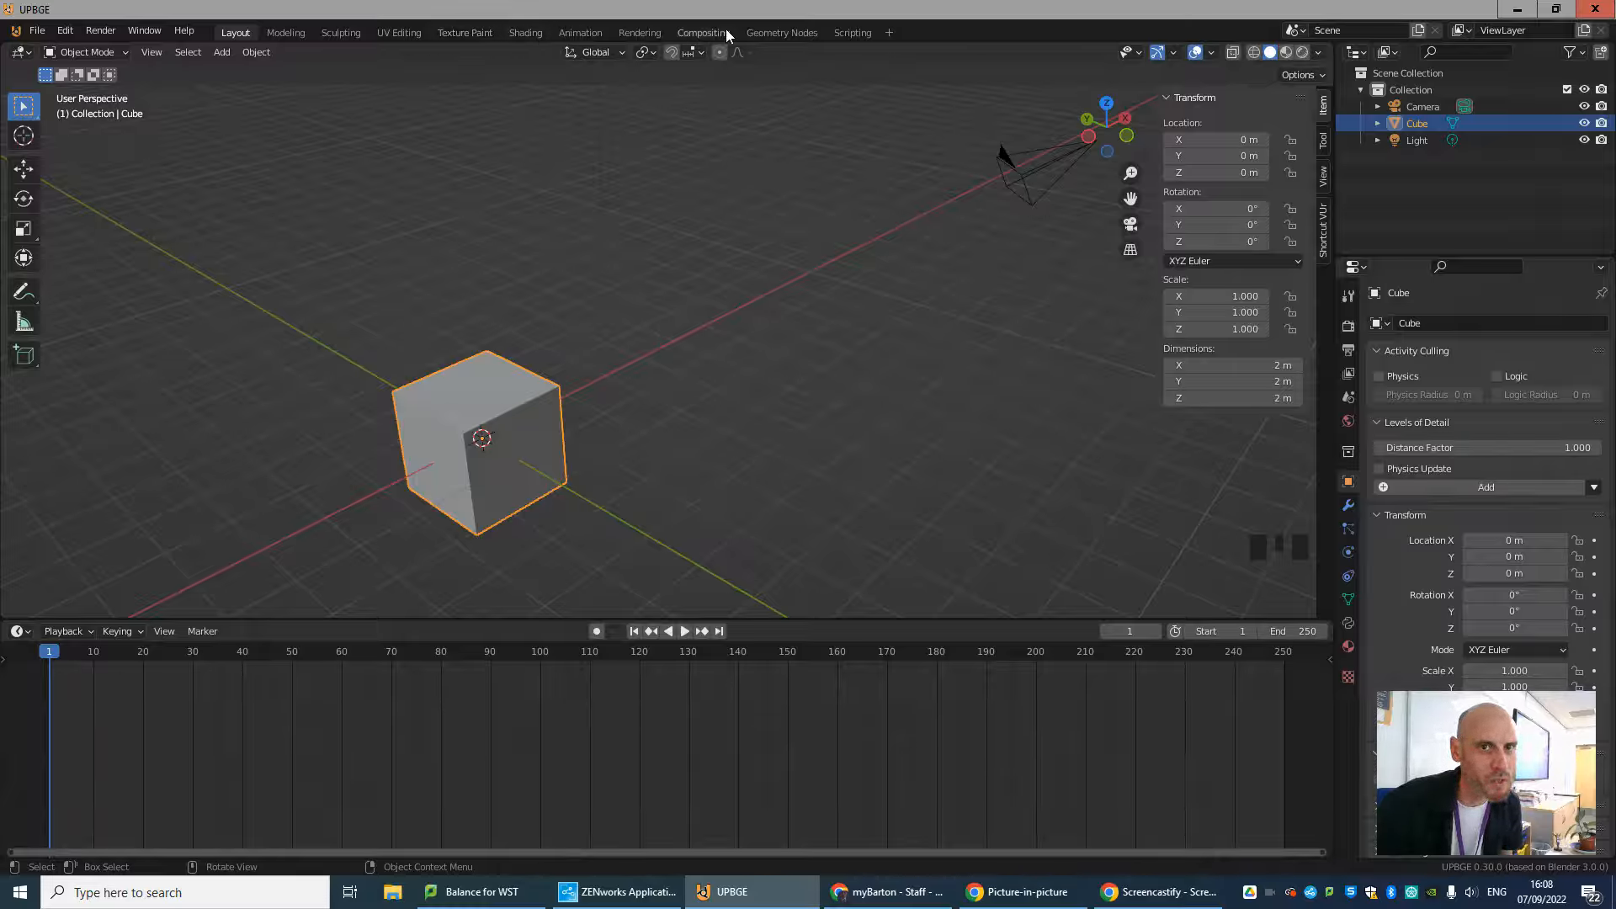
Switch to the Sculpting workspace and return to the Layout workspace.
click(340, 32)
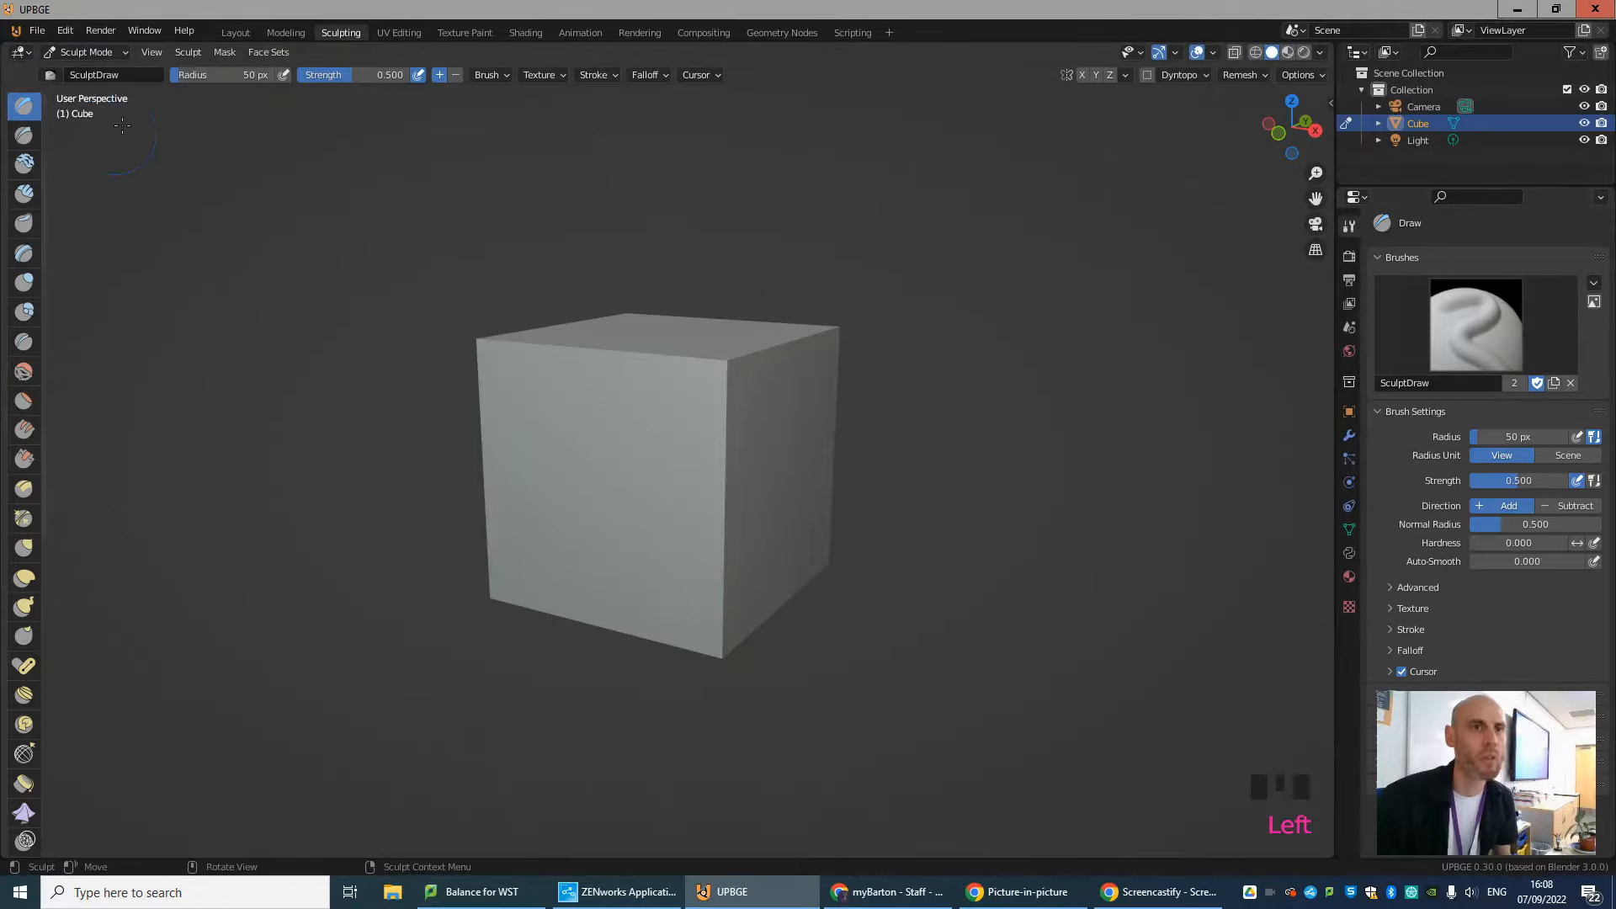
click(236, 31)
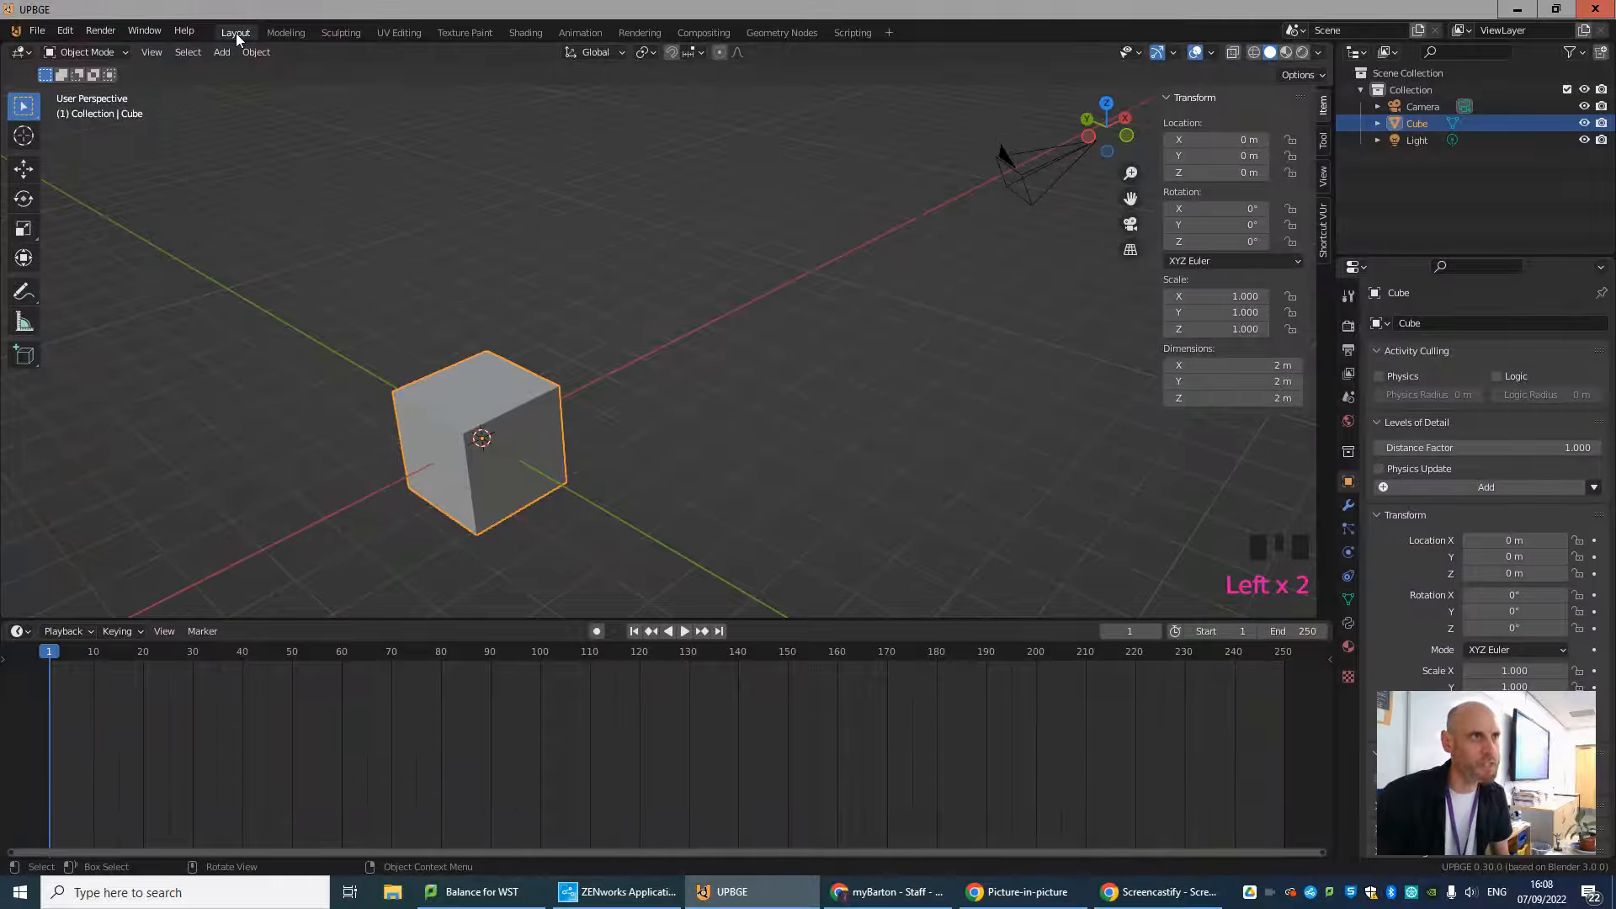
Look at the editor types available for the timeline, 3D viewport and Properties areas.
click(18, 631)
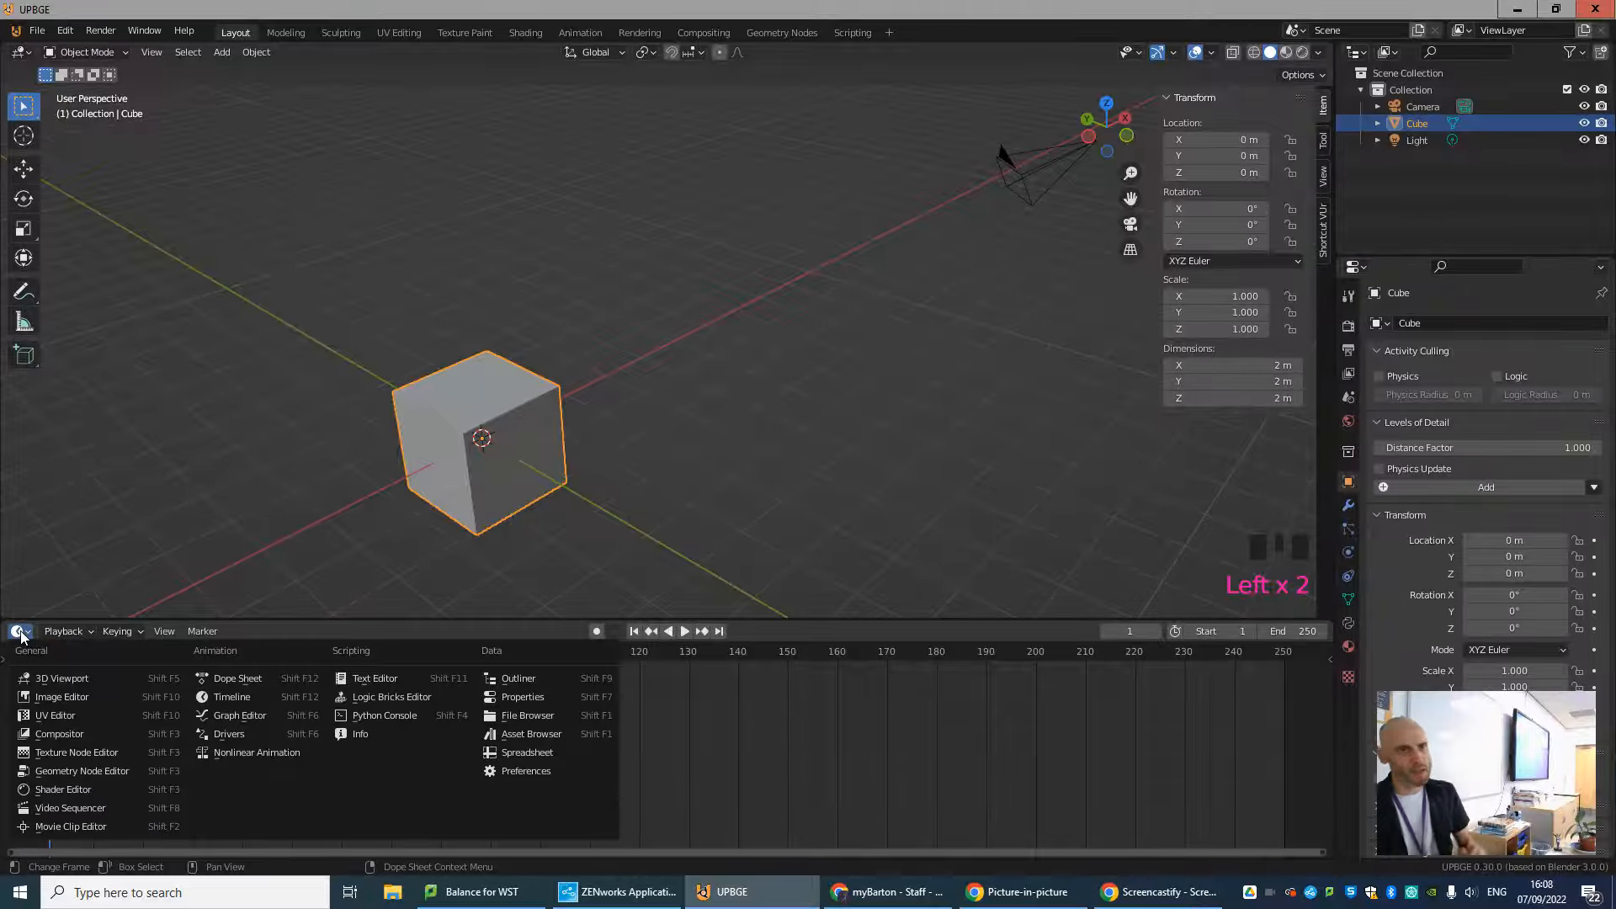
click(17, 53)
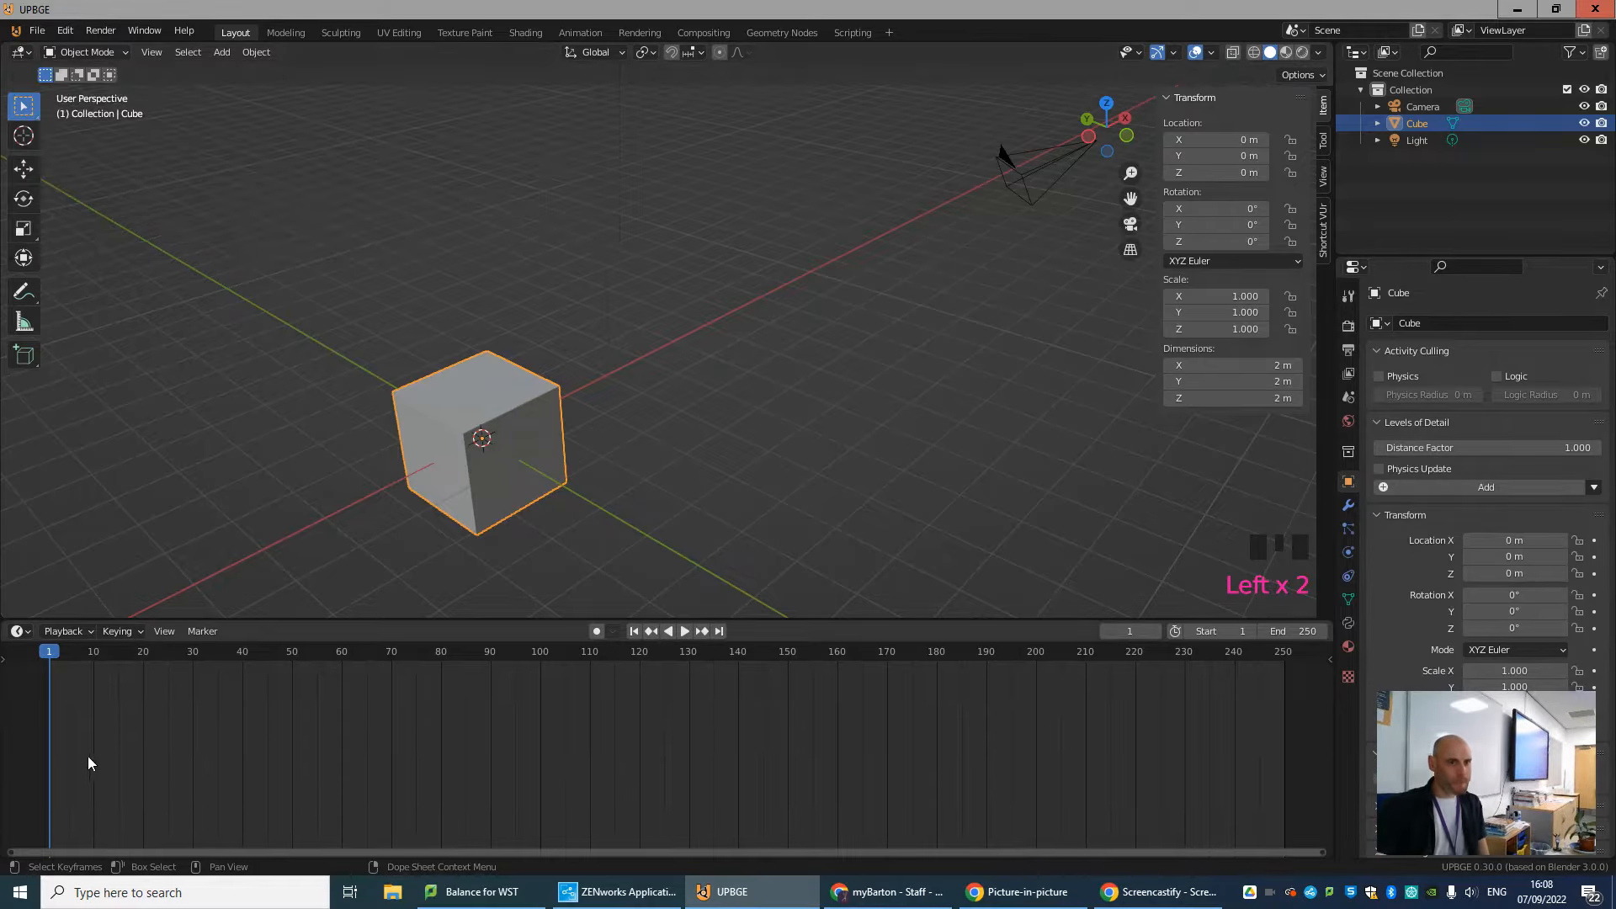
click(1357, 268)
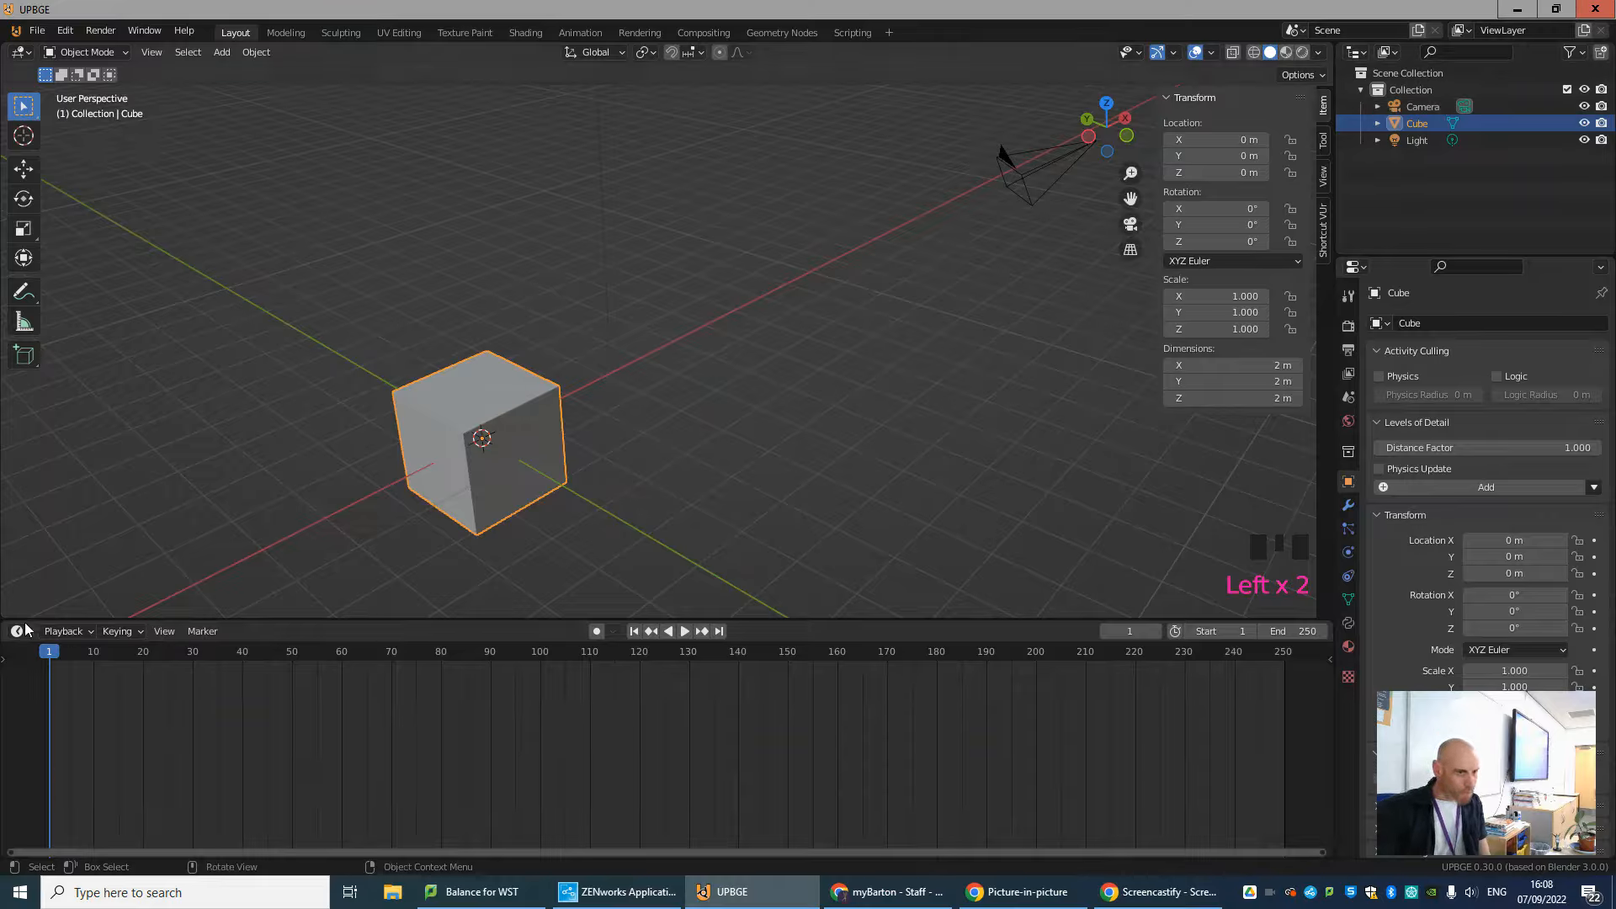
click(21, 53)
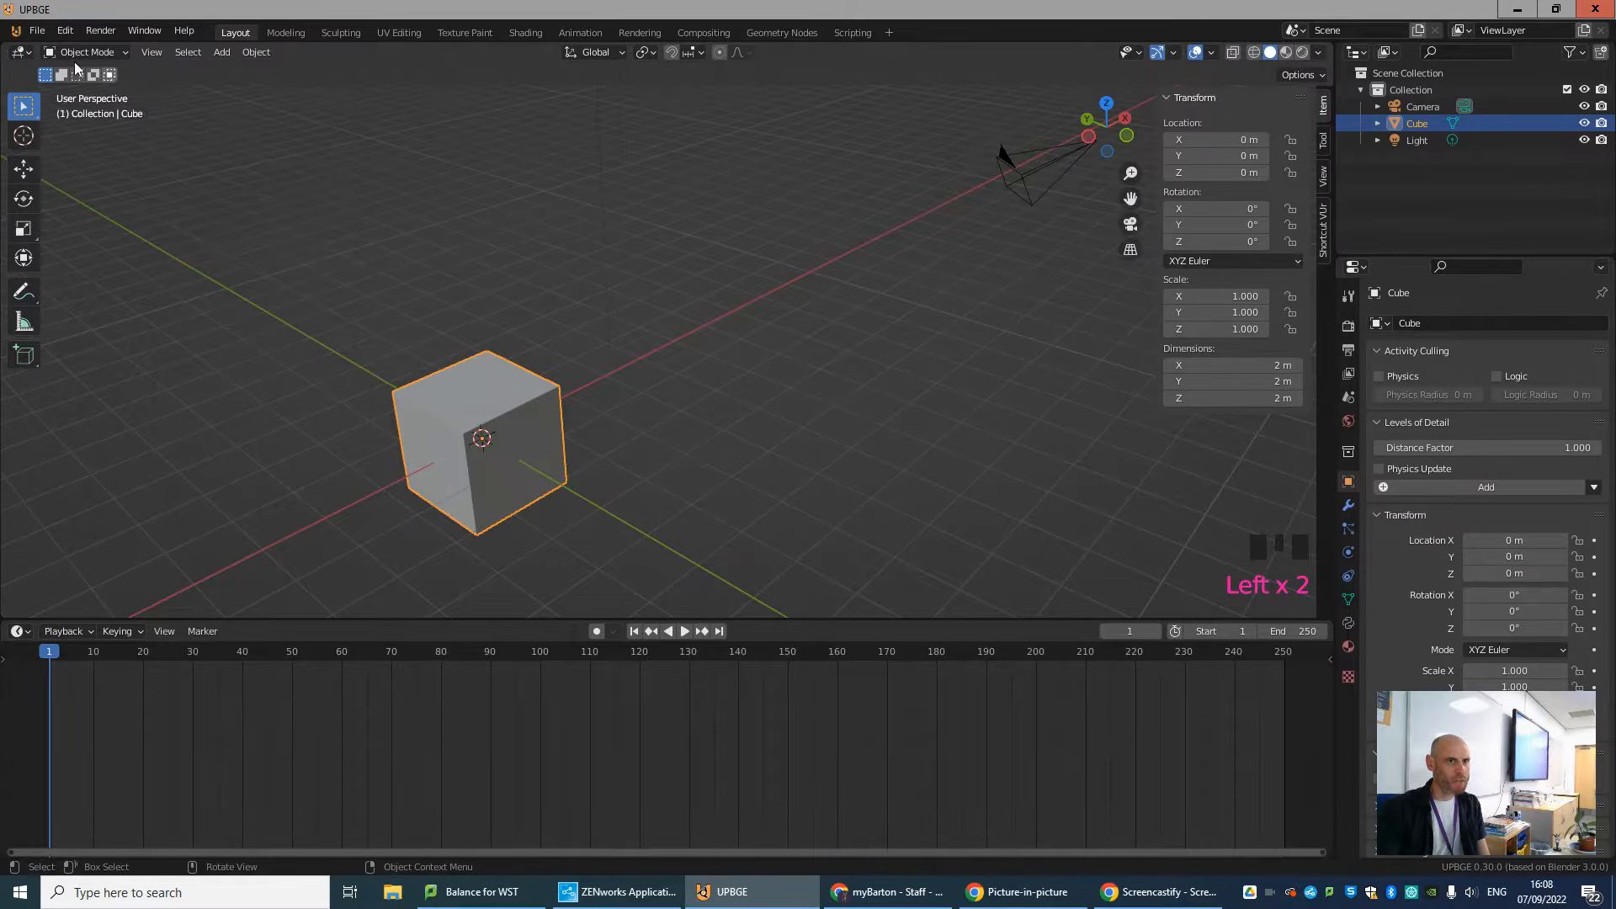
click(19, 54)
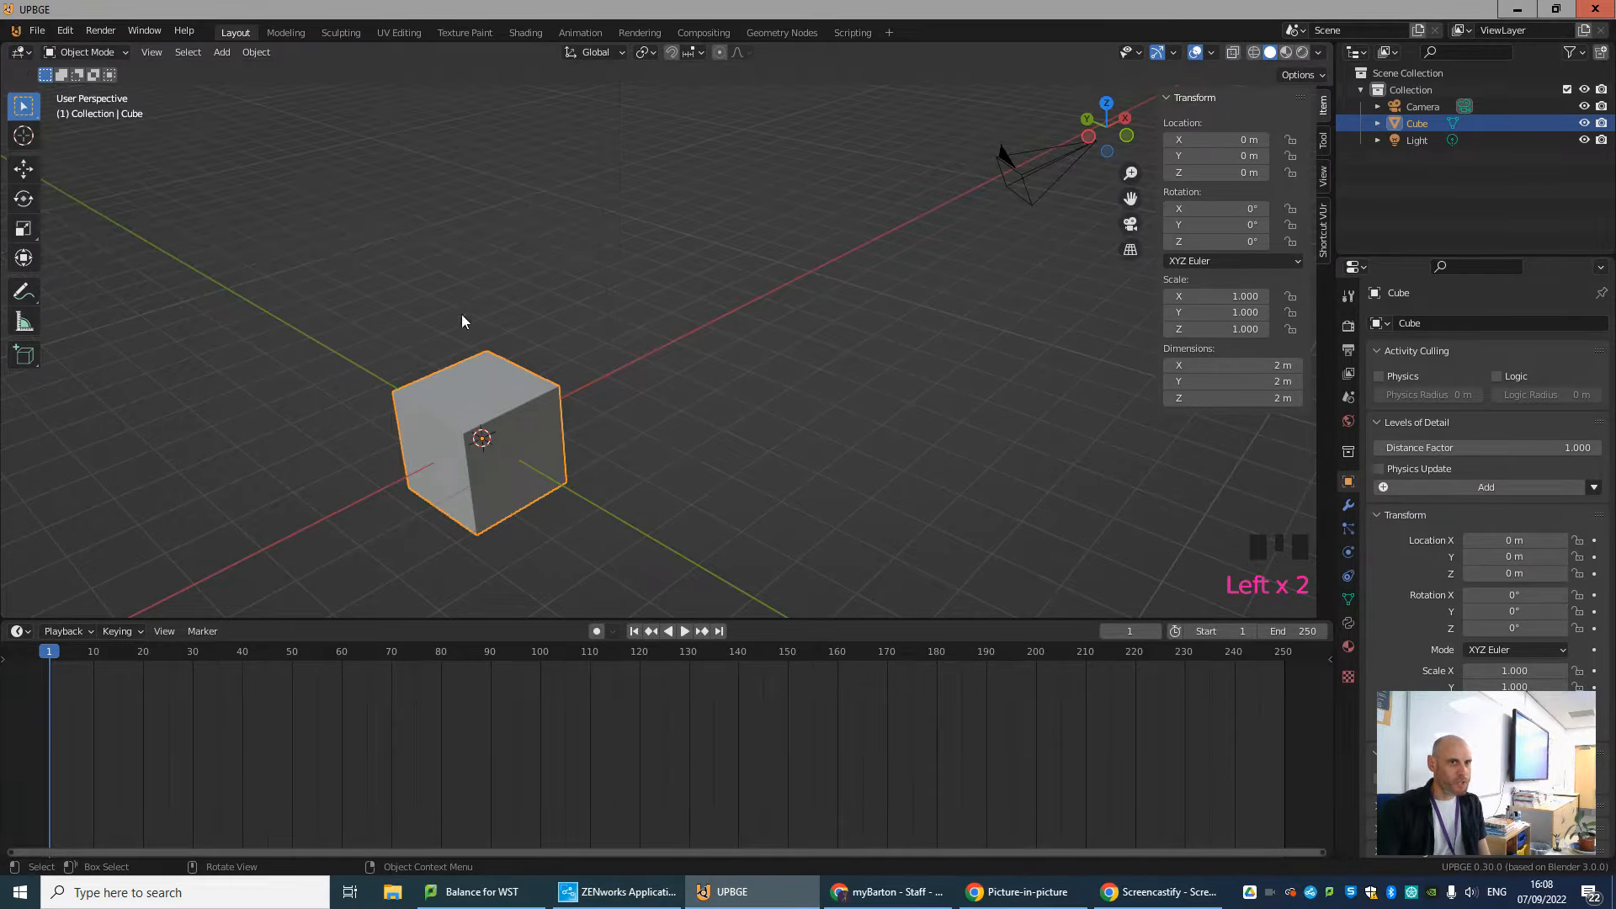
Change the main viewport area to the Shader Editor, to Properties, and back to the 3D Viewport.
click(23, 56)
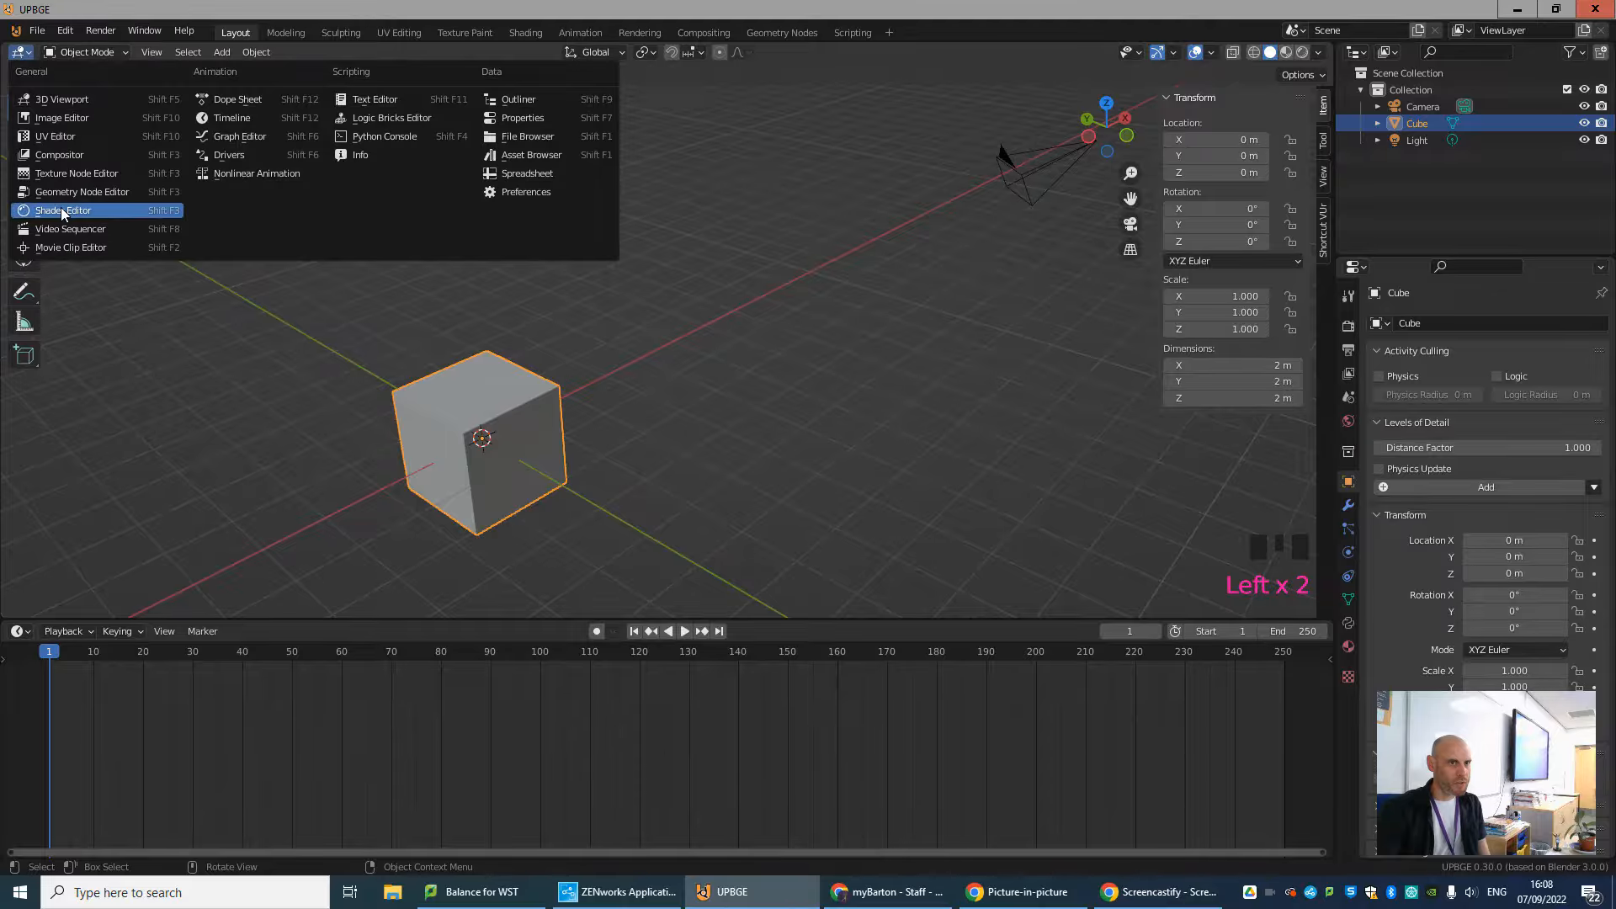
click(61, 207)
click(26, 55)
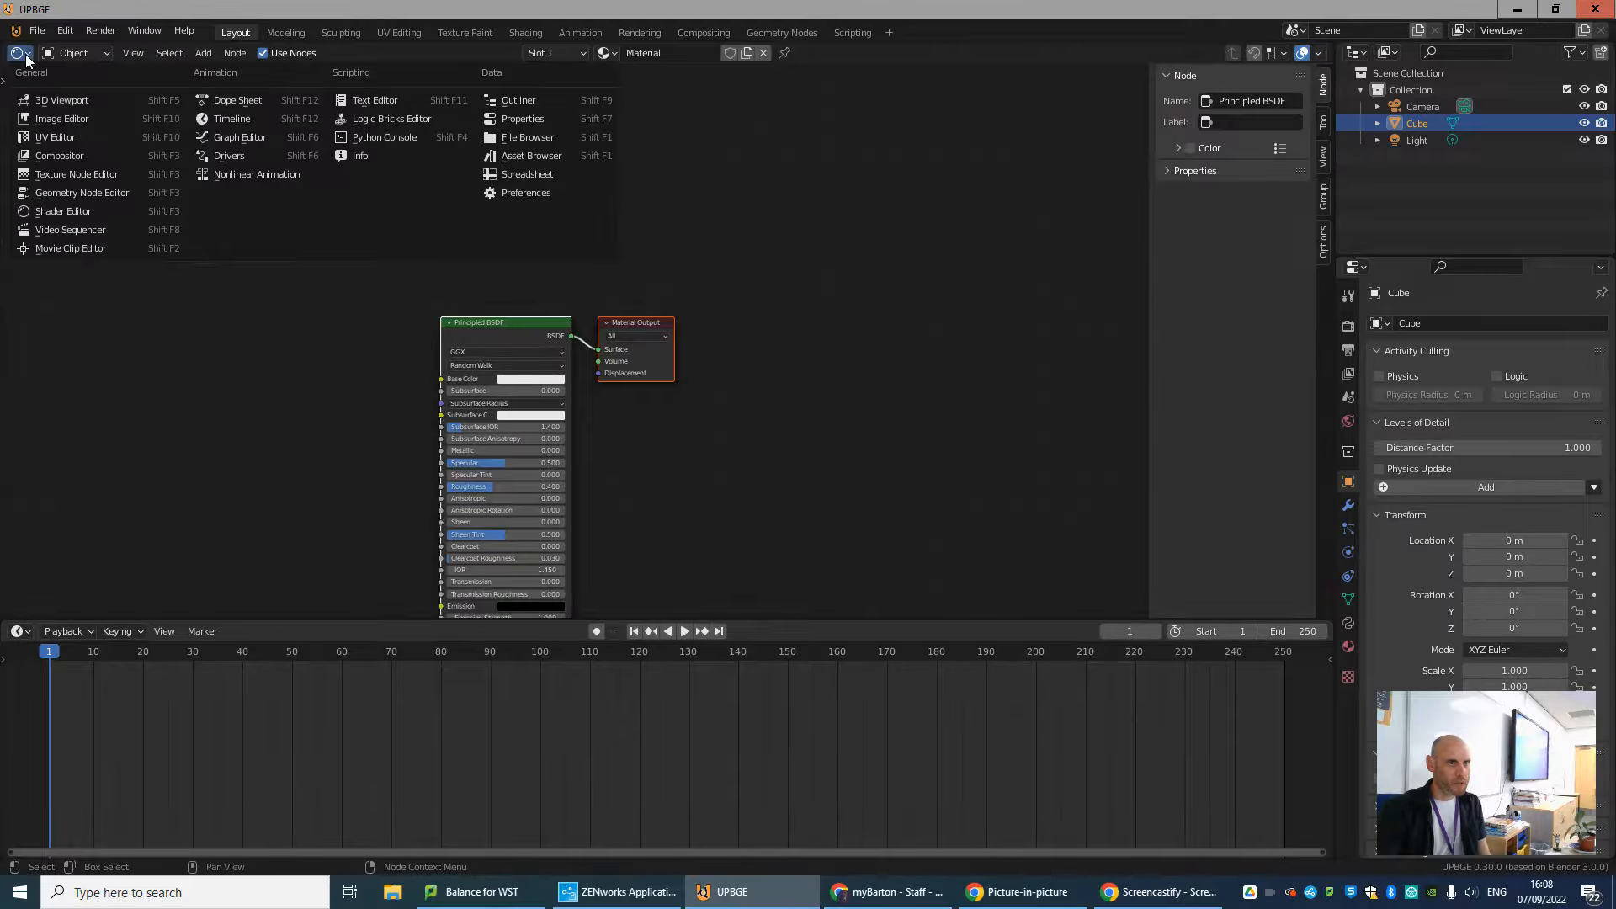
click(553, 119)
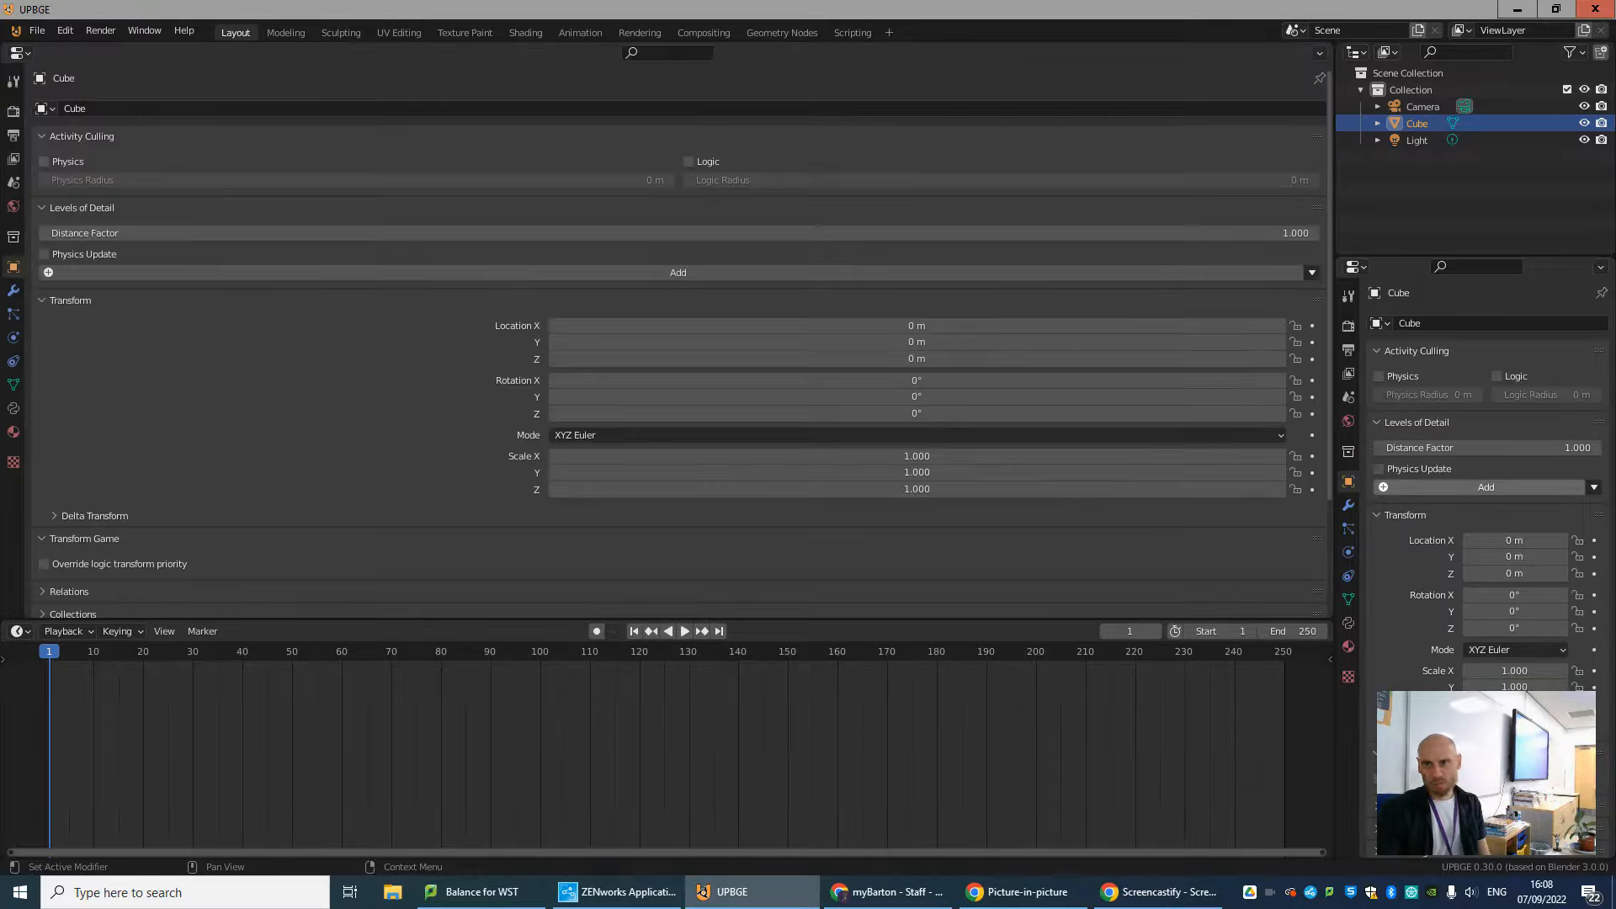
click(22, 54)
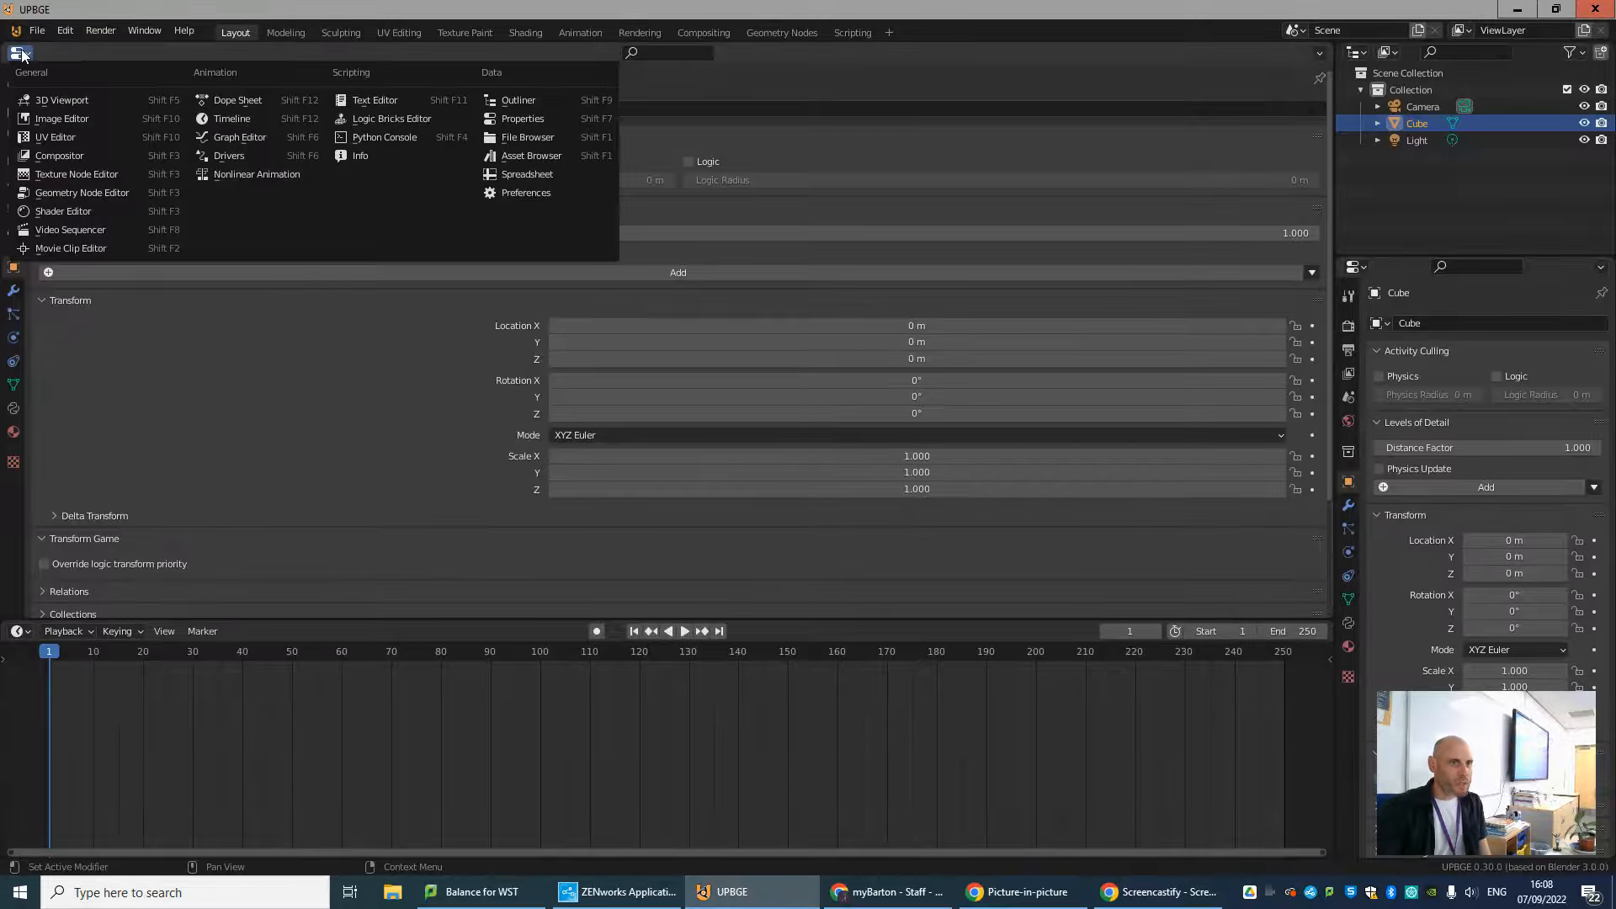
click(61, 100)
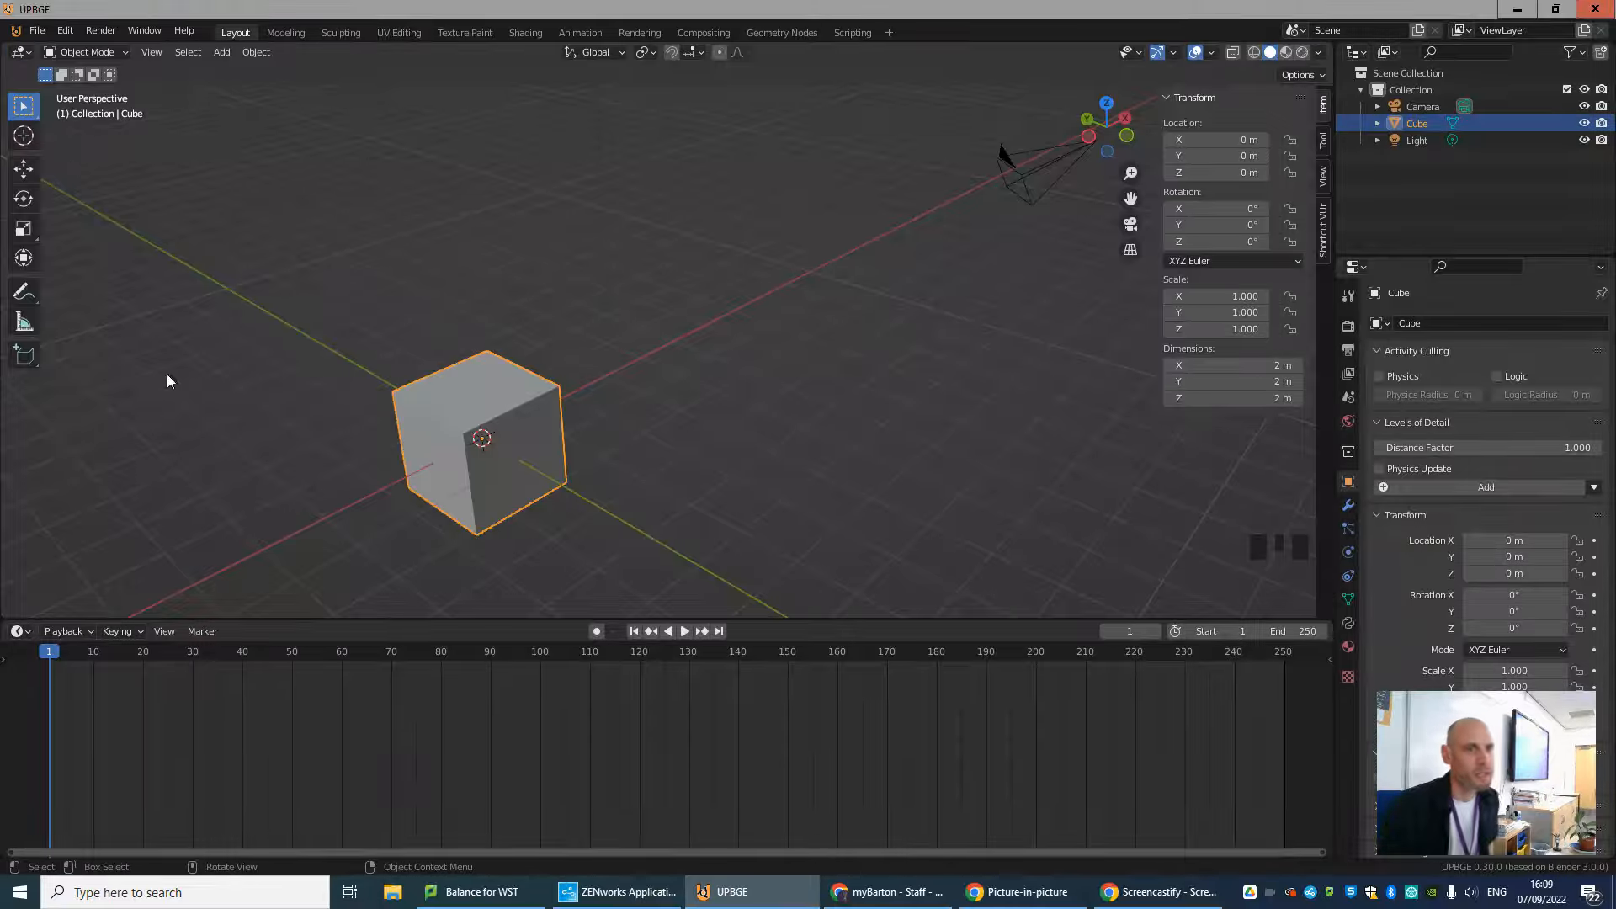
Change the timeline area to the Logic Bricks Editor and enlarge it upward for more working room.
click(22, 631)
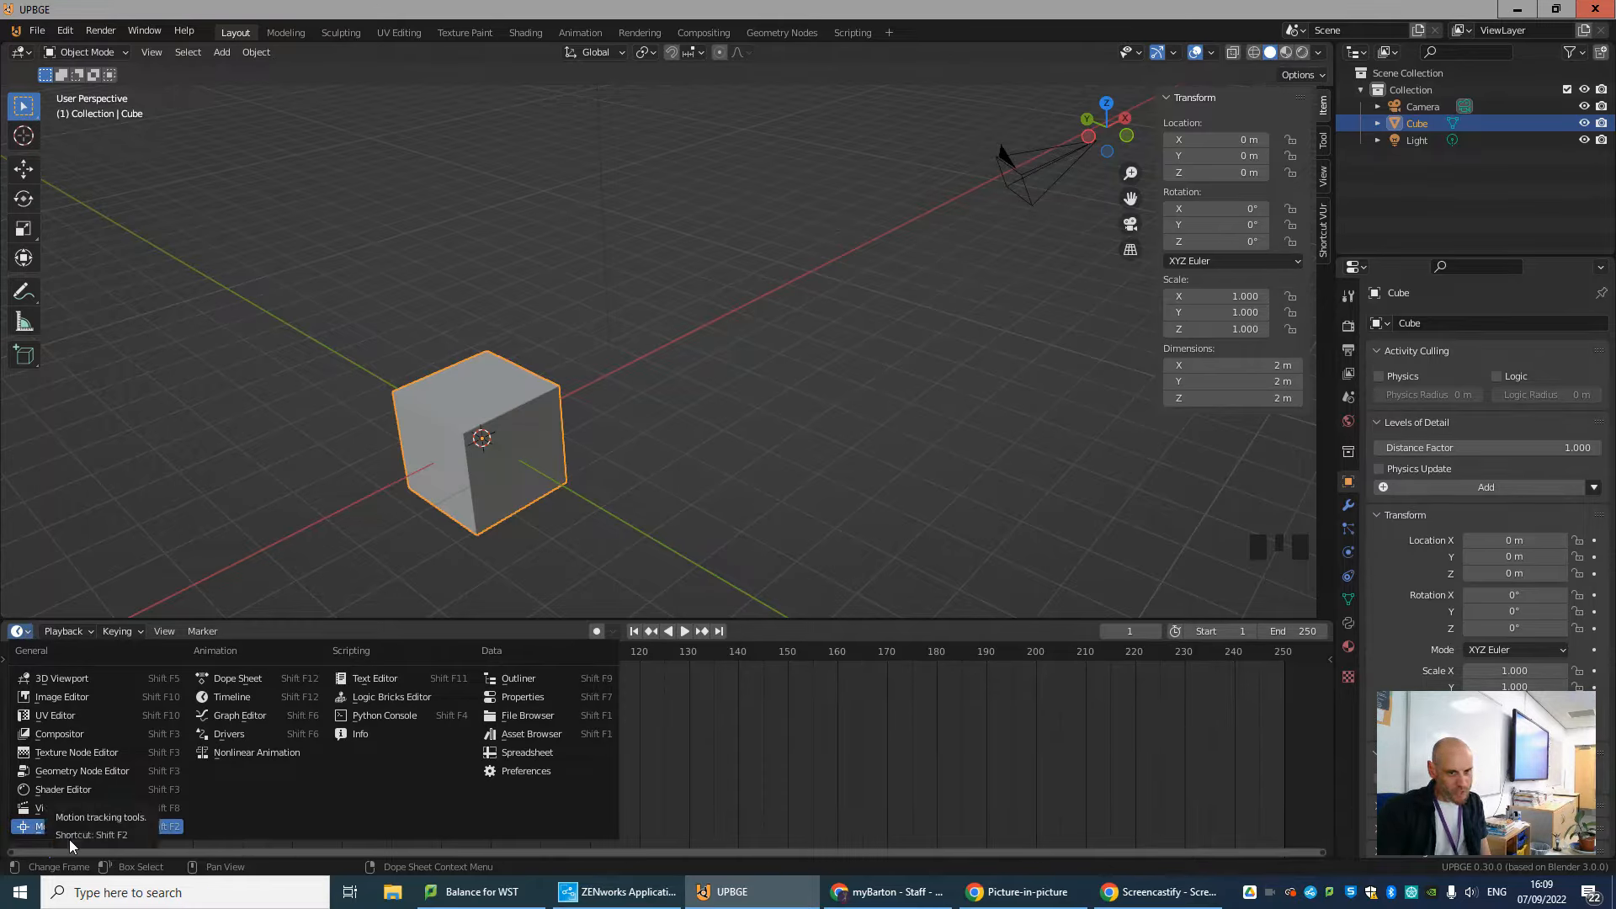
click(424, 702)
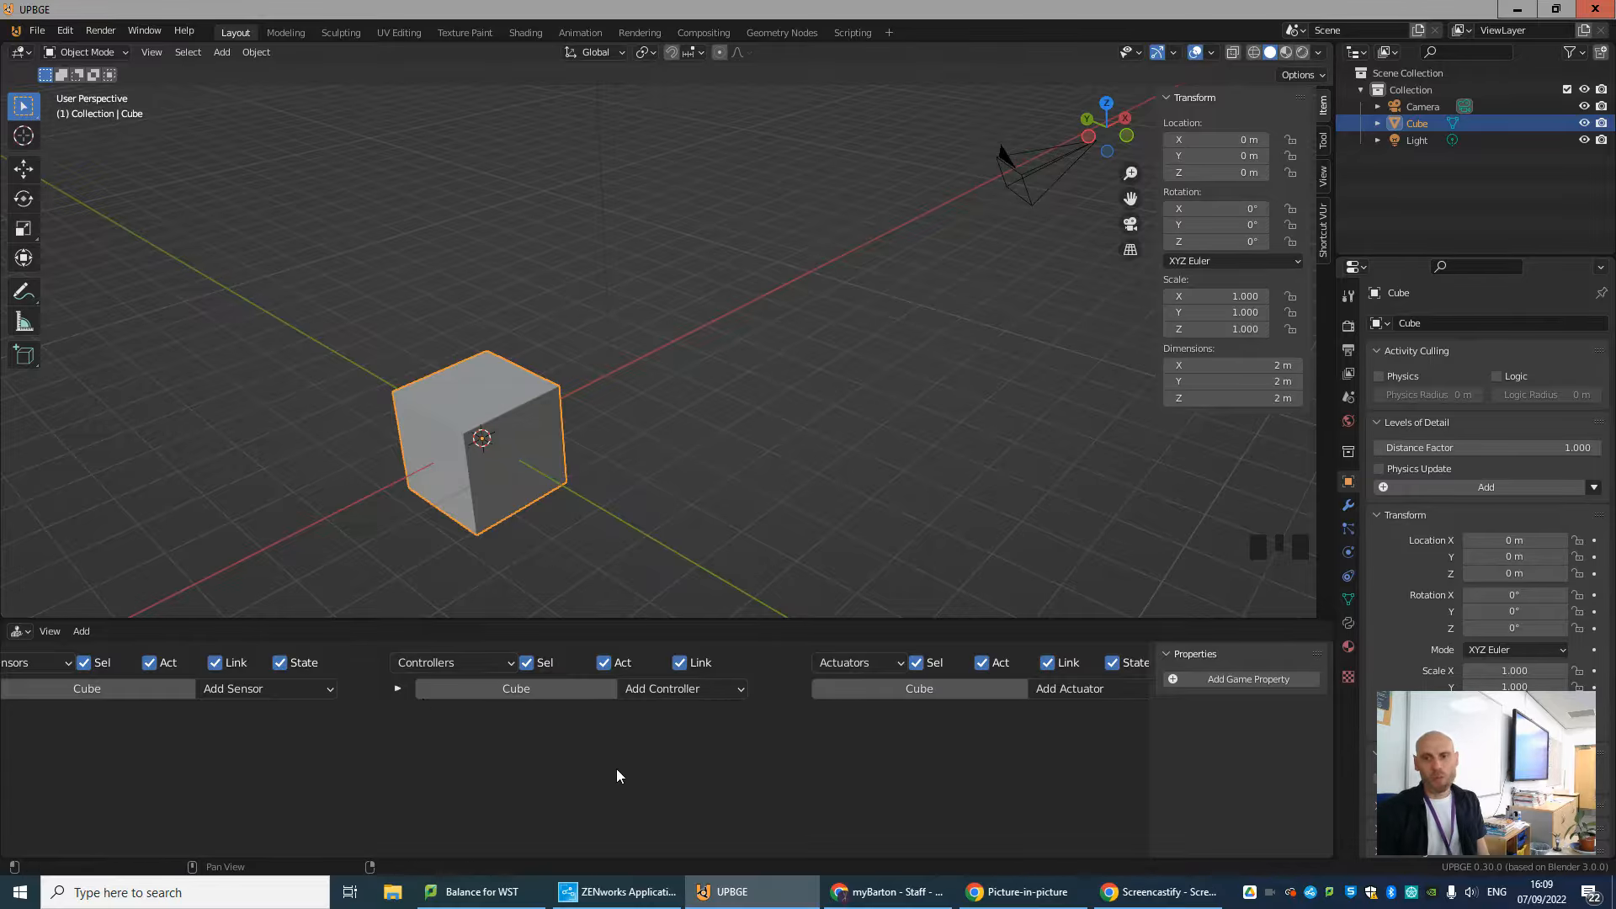
scroll(621, 771, down, 3)
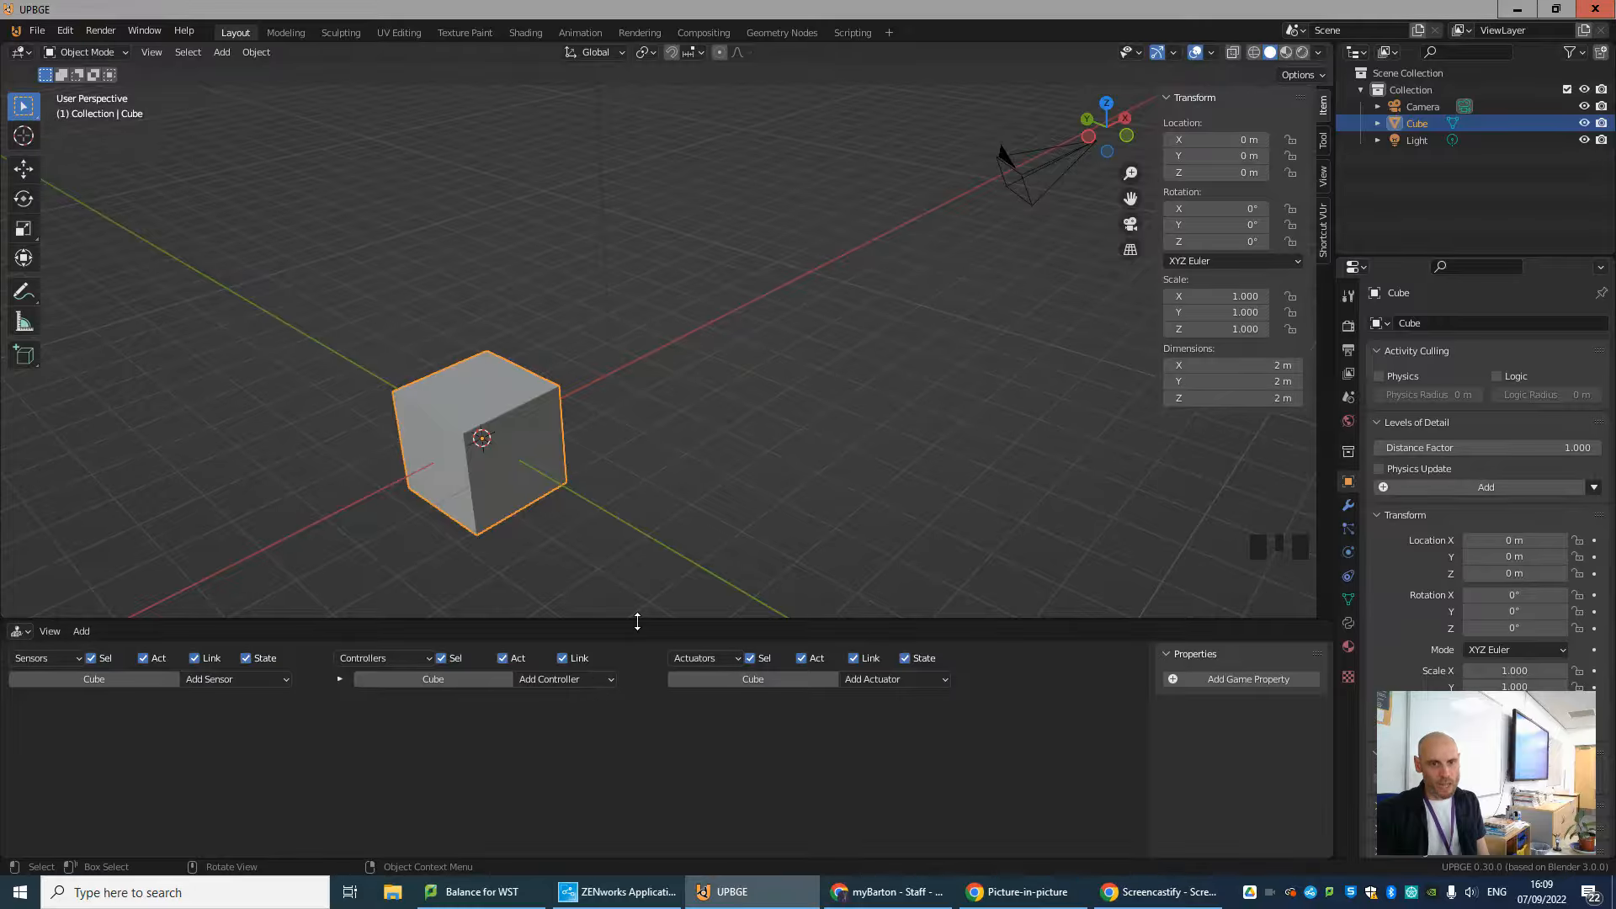
drag(642, 621, 646, 531)
middle_drag(500, 431, 623, 505)
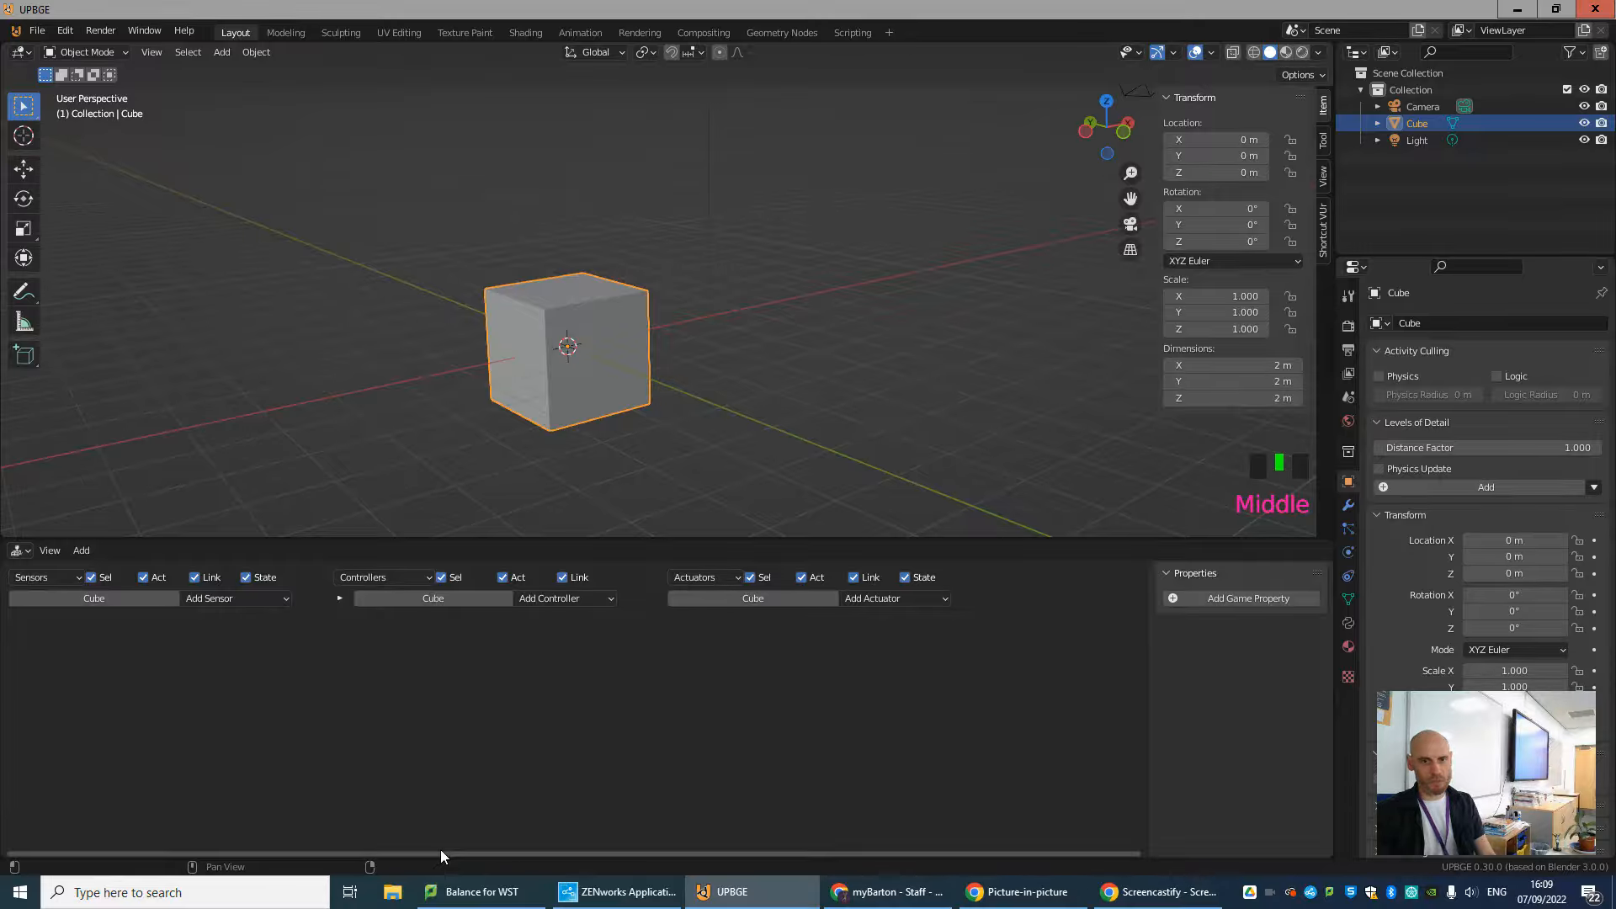
Look through the sensor, controller and actuator types available for the cube.
click(223, 597)
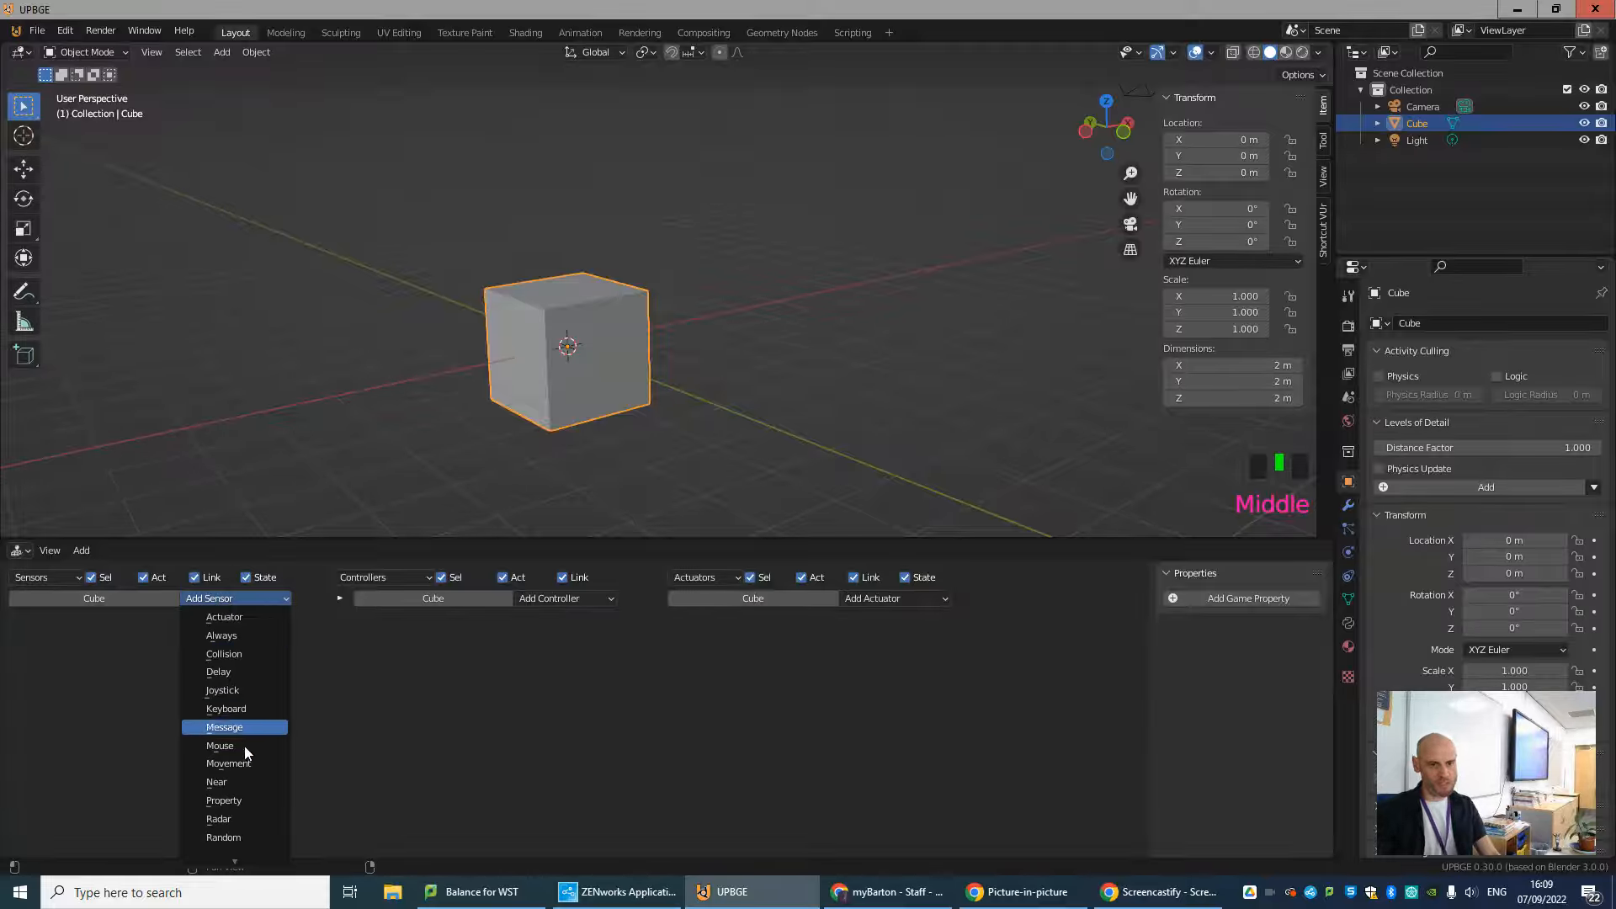
click(567, 599)
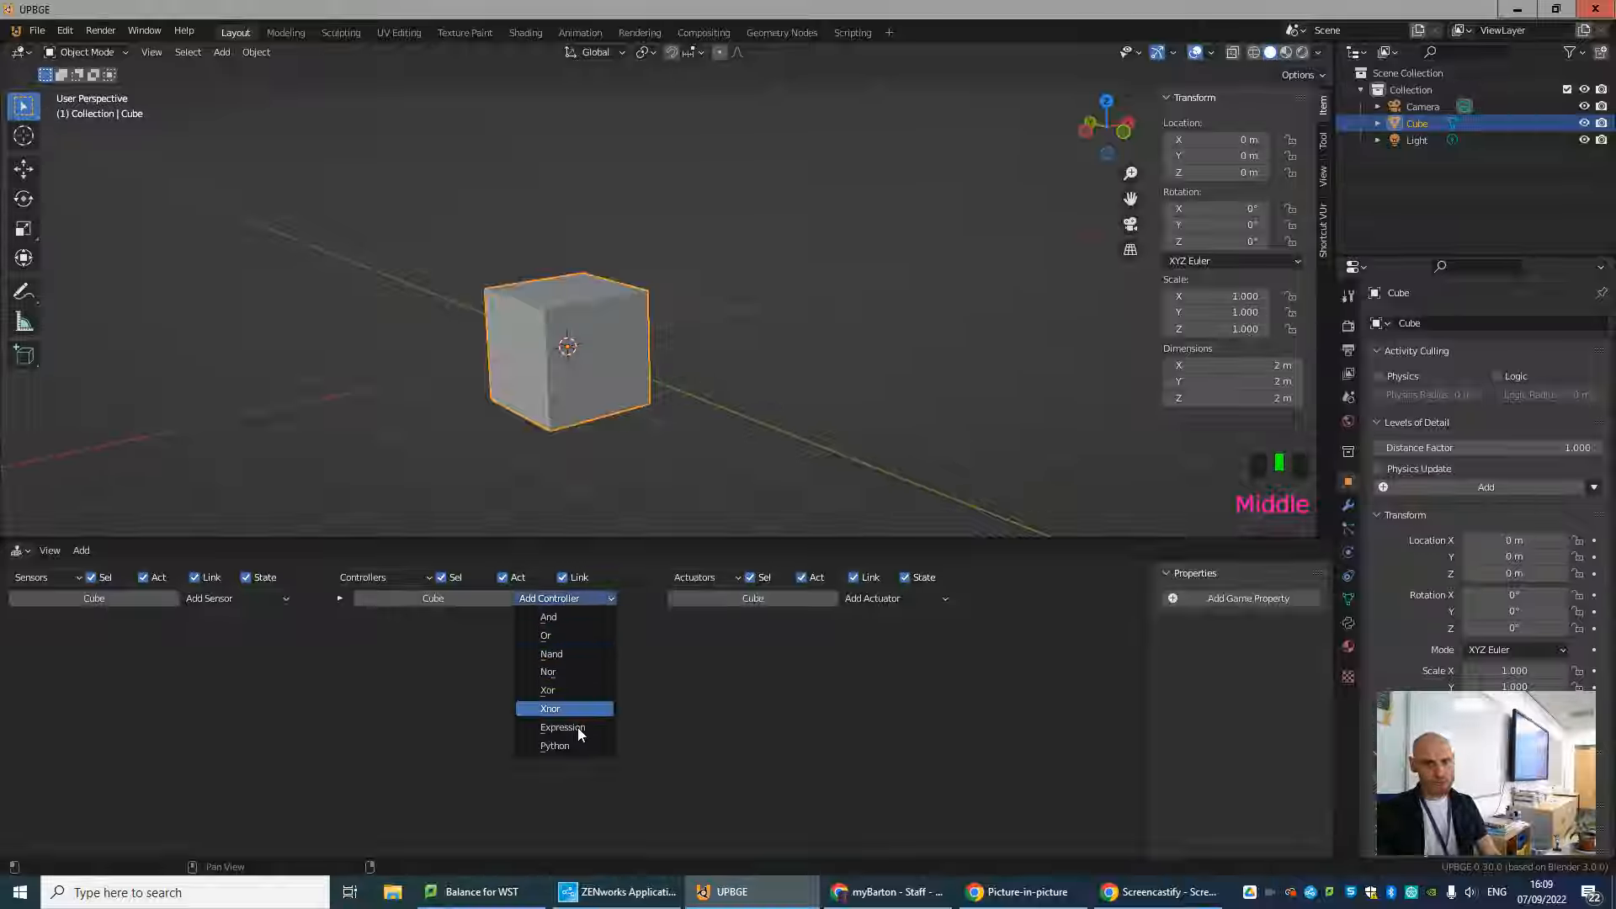
click(912, 598)
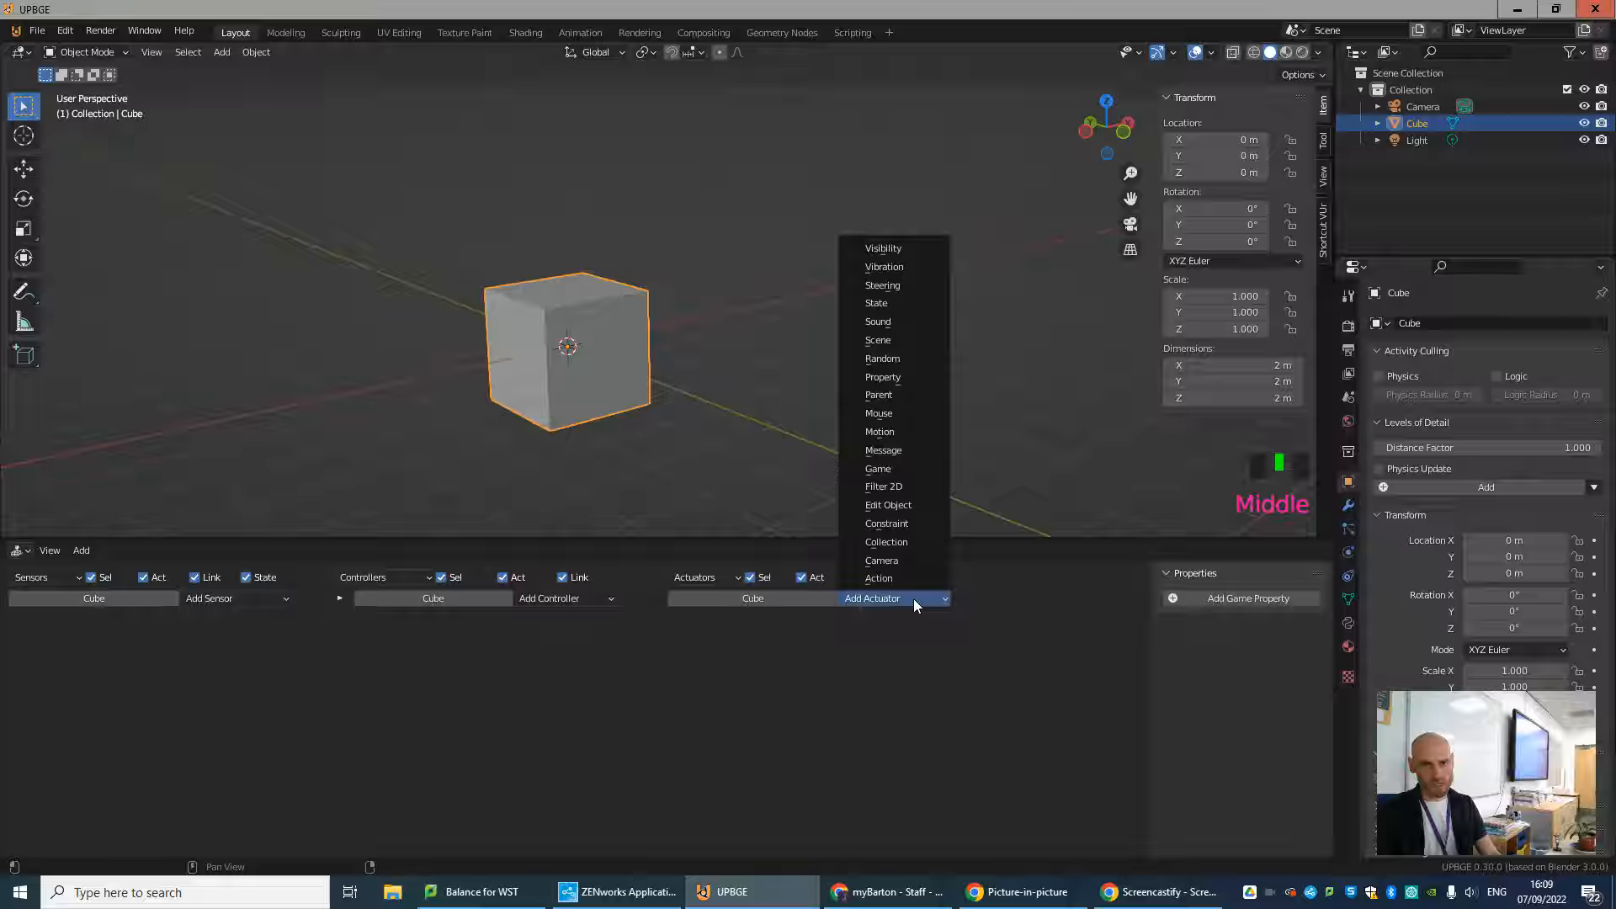
click(581, 368)
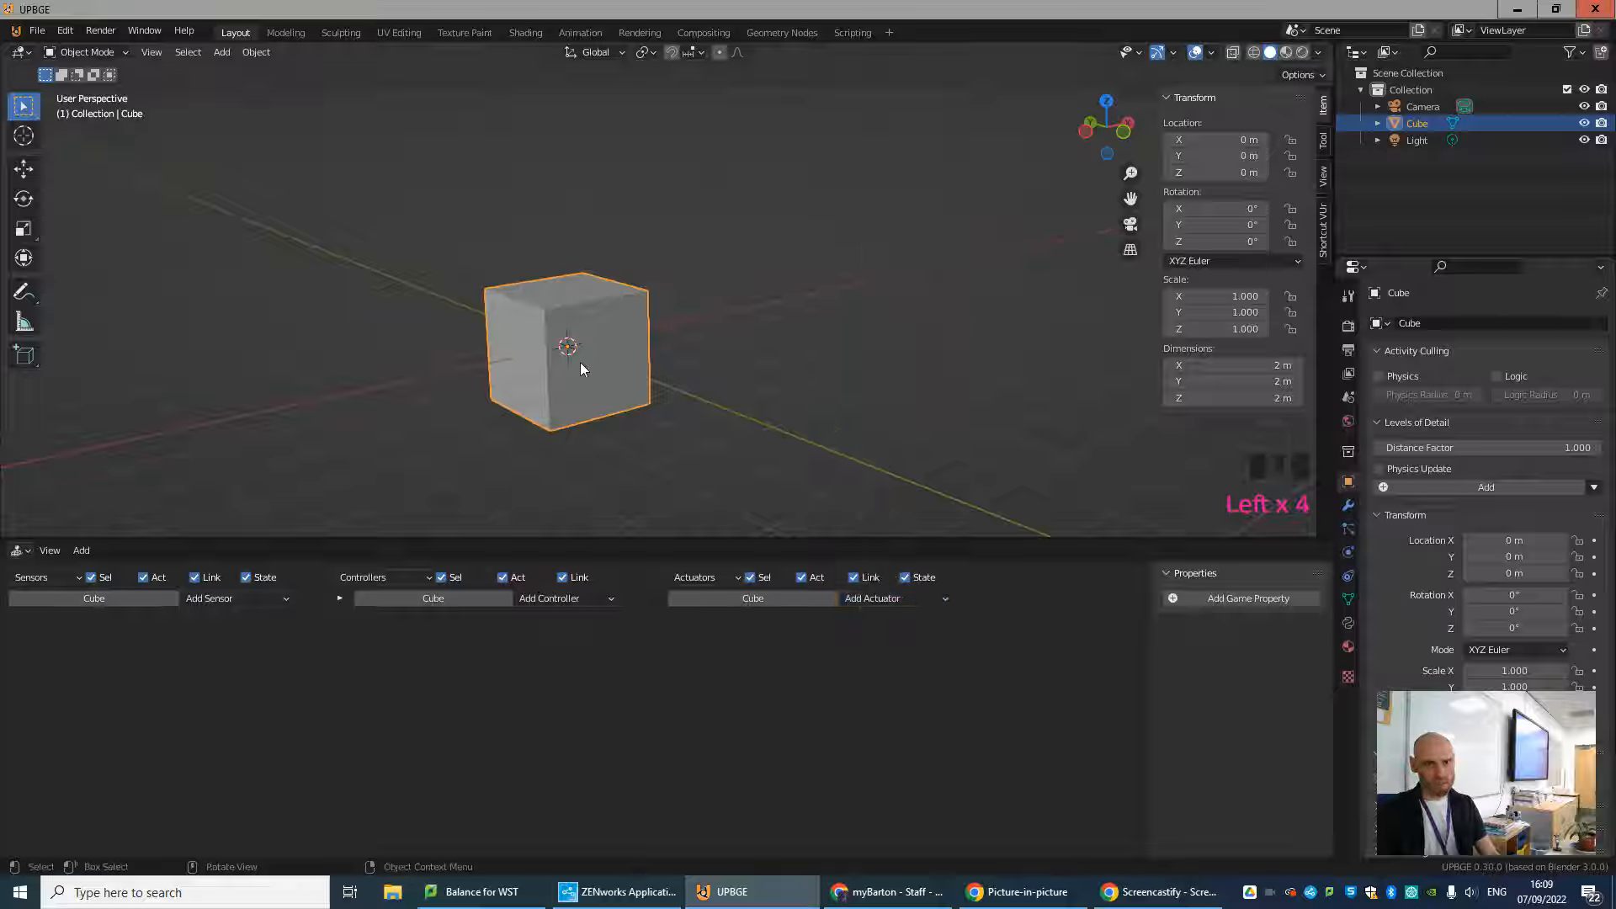
Add a Mouse sensor to the cube.
click(229, 601)
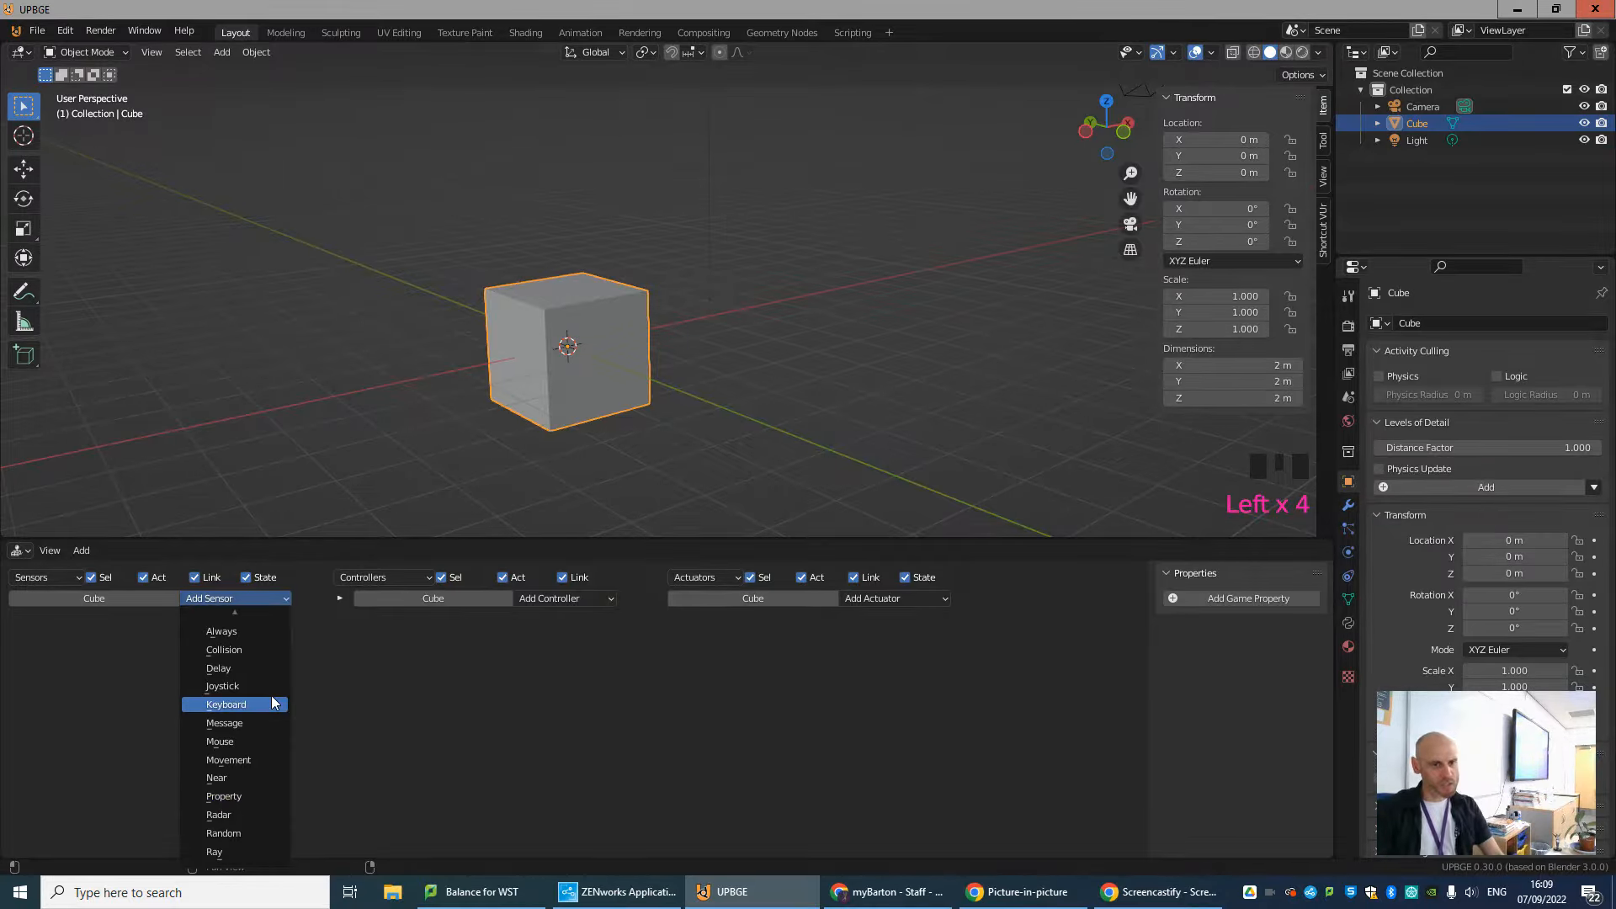
click(220, 599)
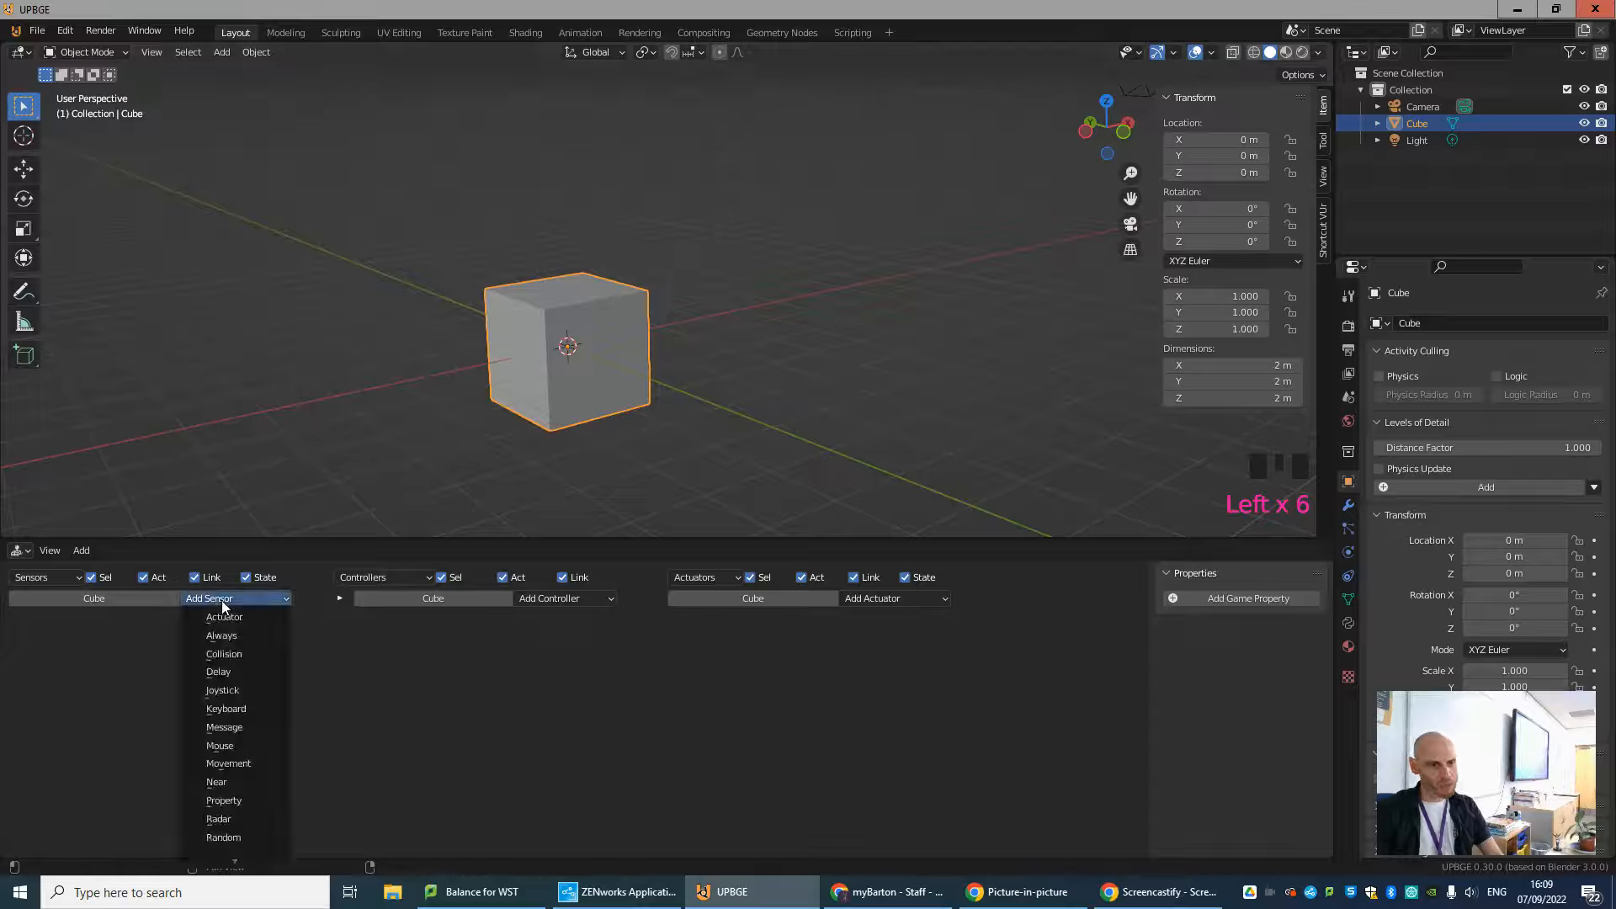
click(225, 746)
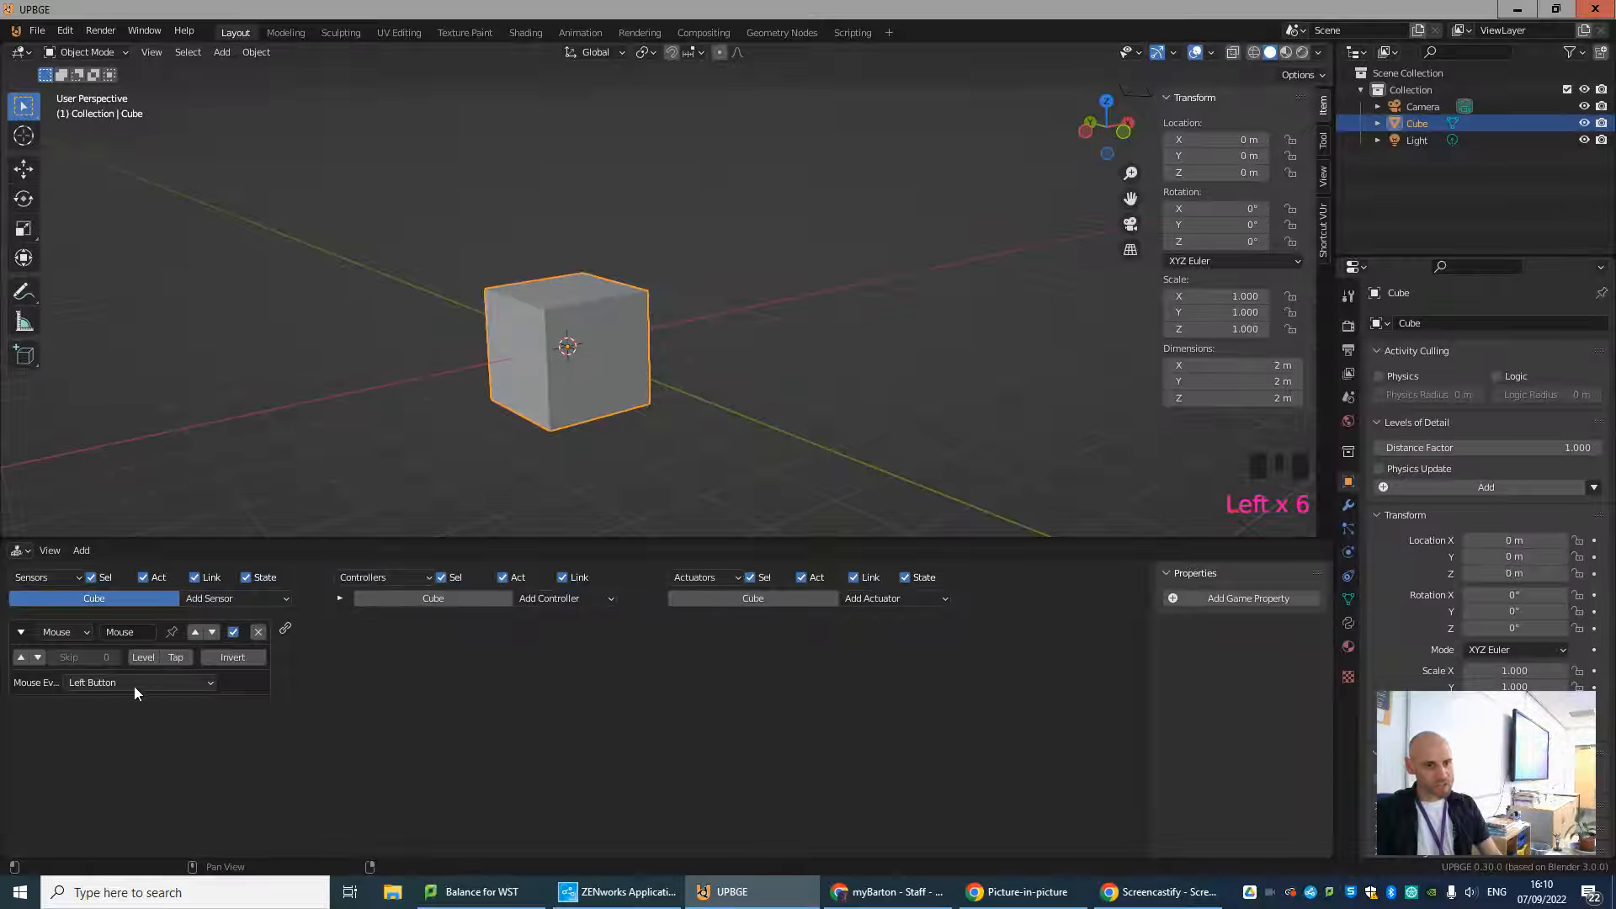
Turn off the Link filter for actuators and add a Game actuator to the cube.
click(854, 578)
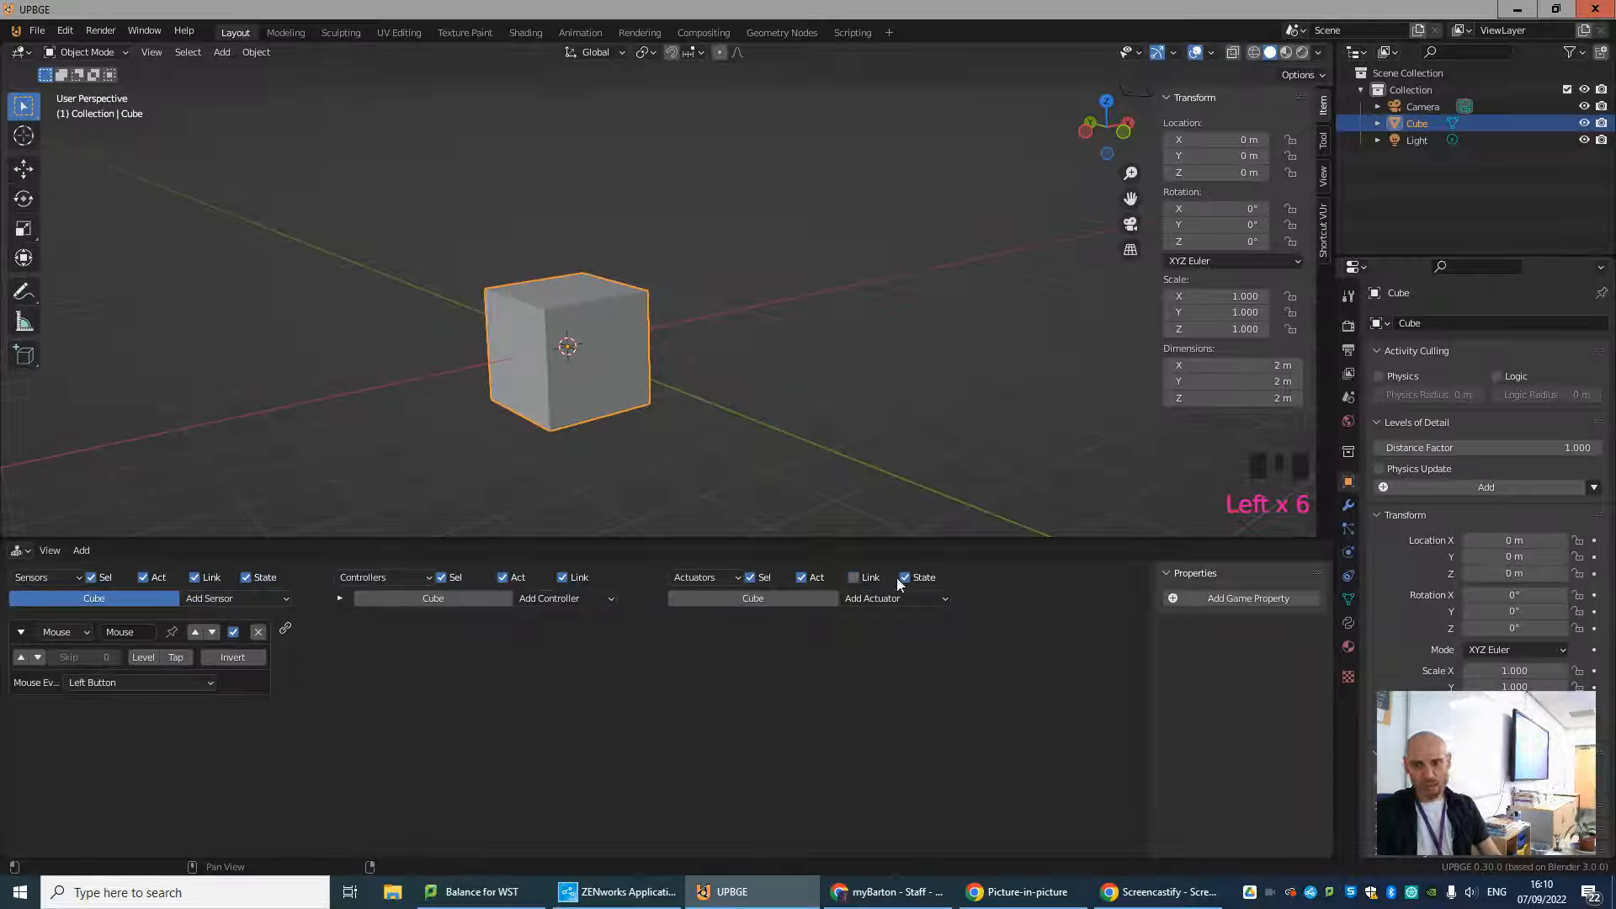
click(890, 602)
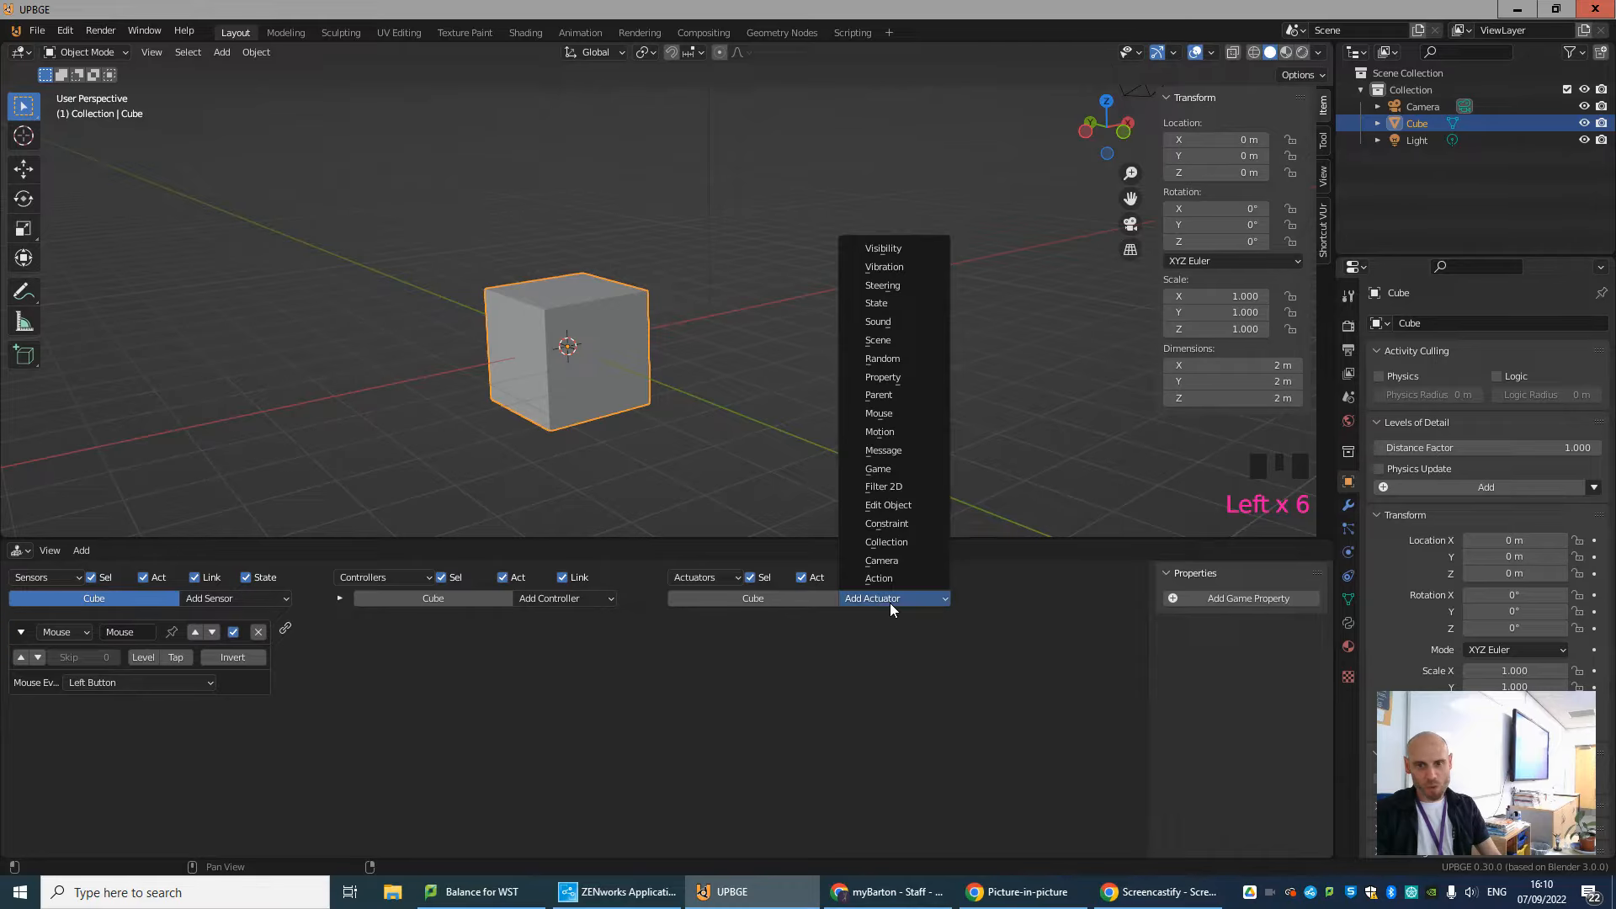
click(897, 469)
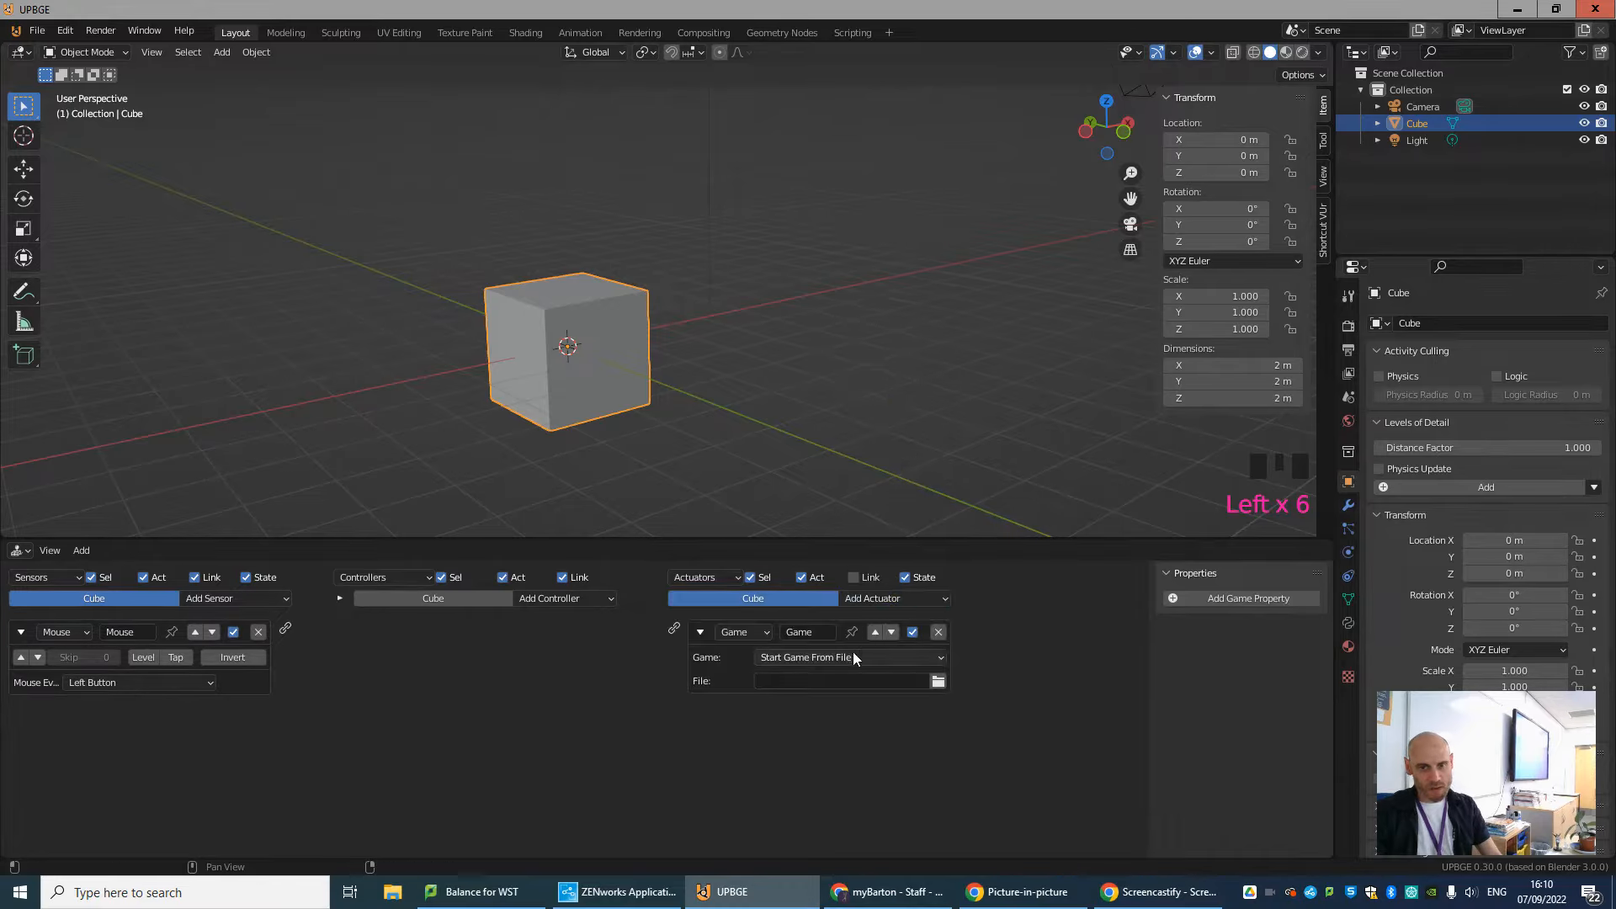
click(890, 598)
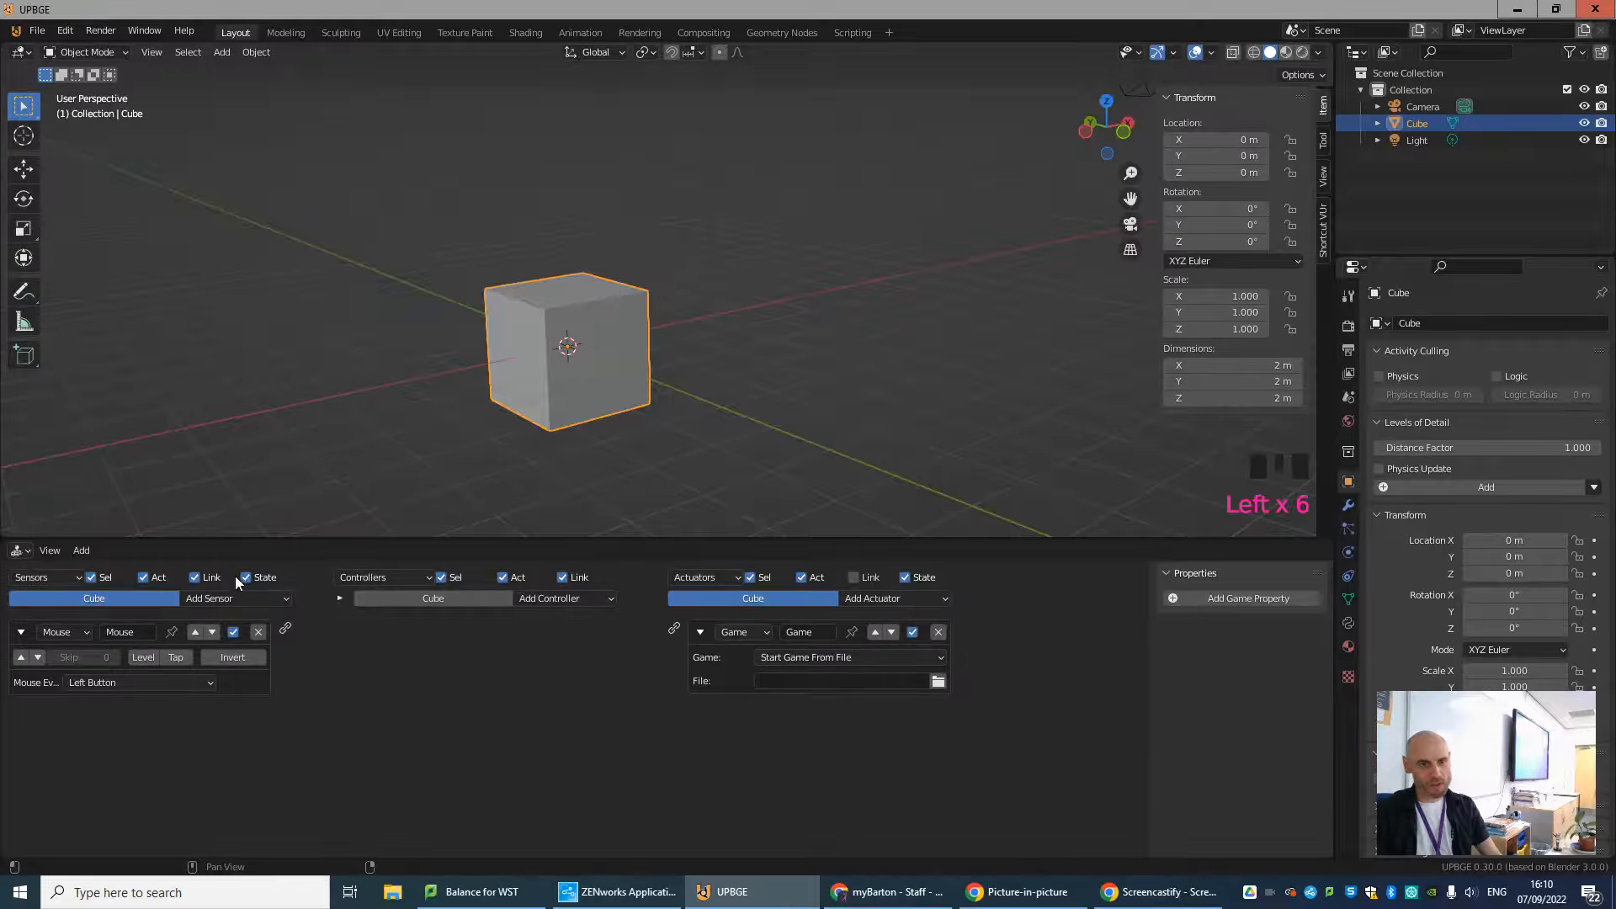
click(225, 599)
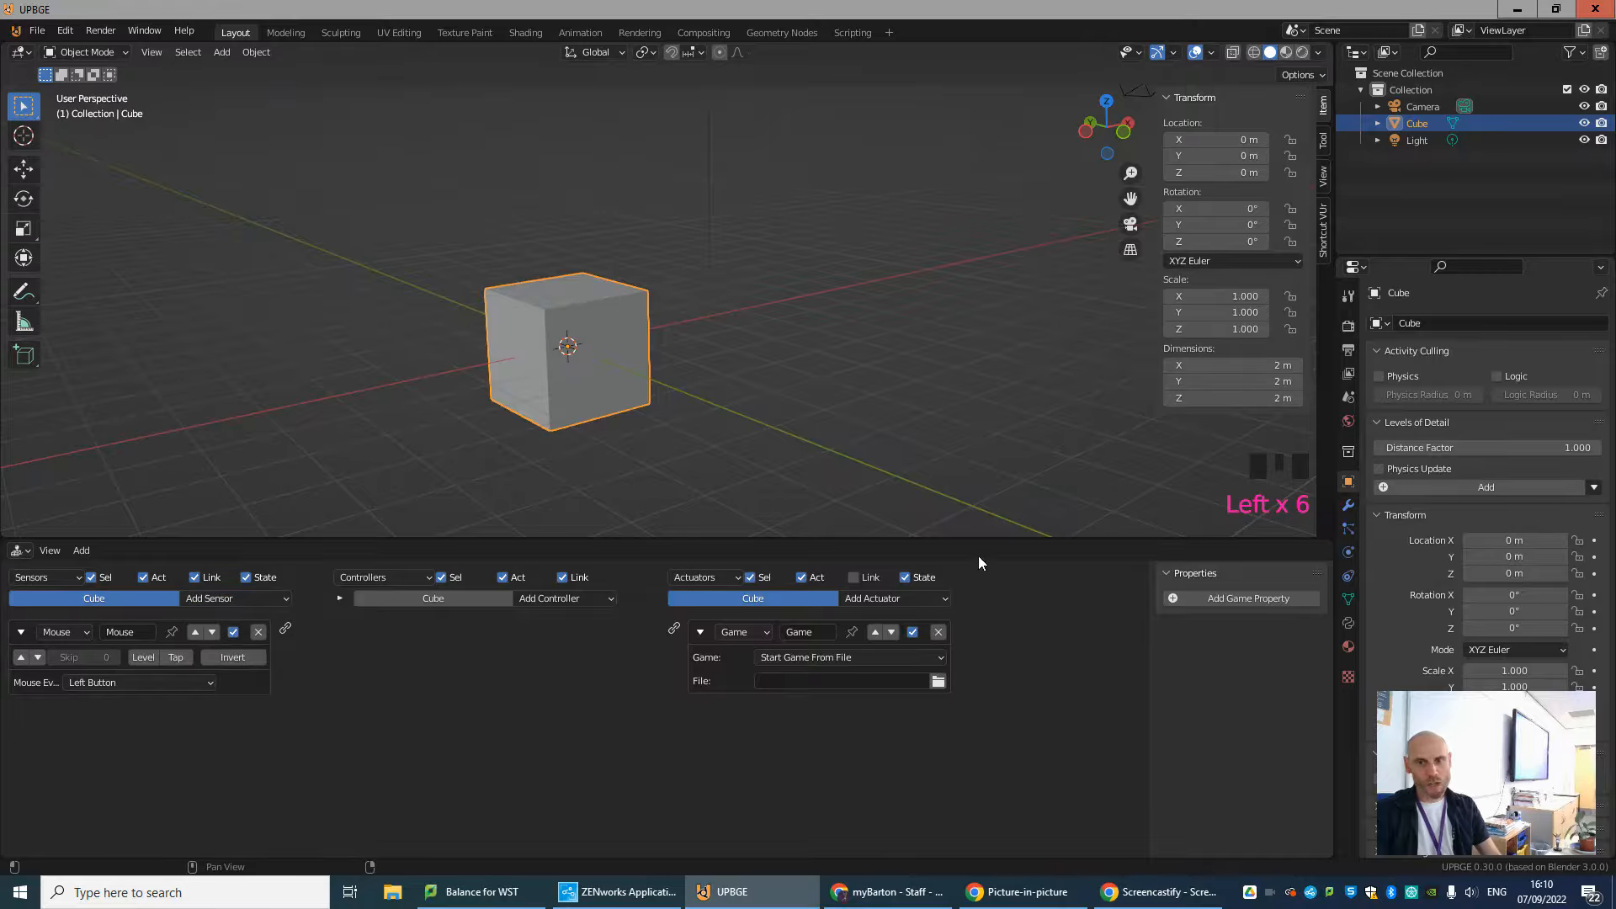
click(885, 599)
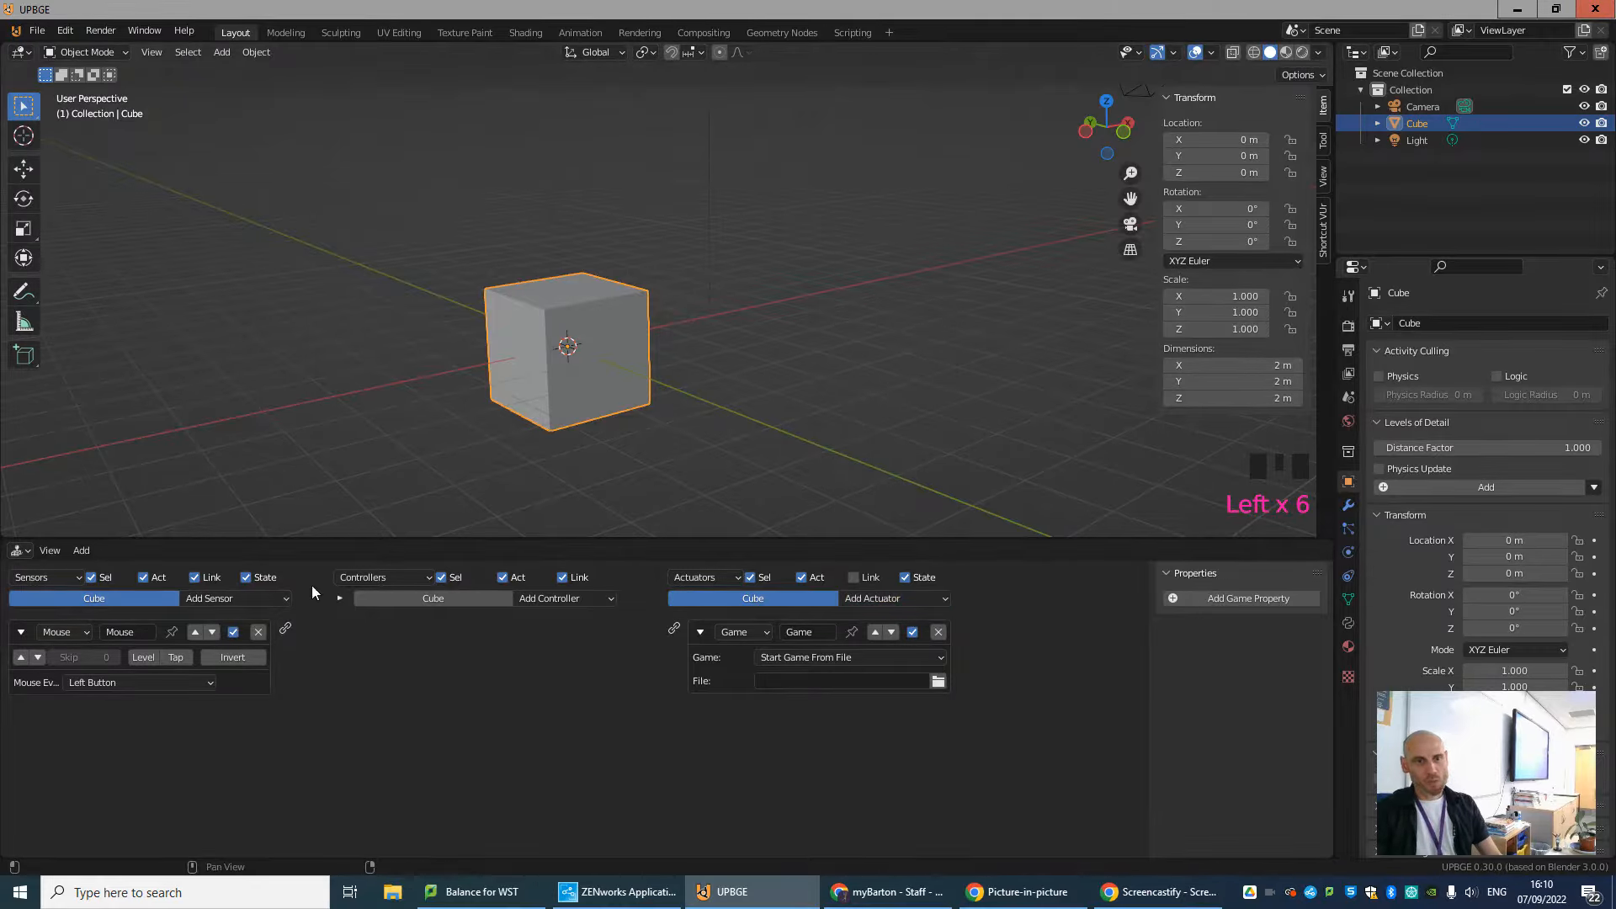
click(892, 598)
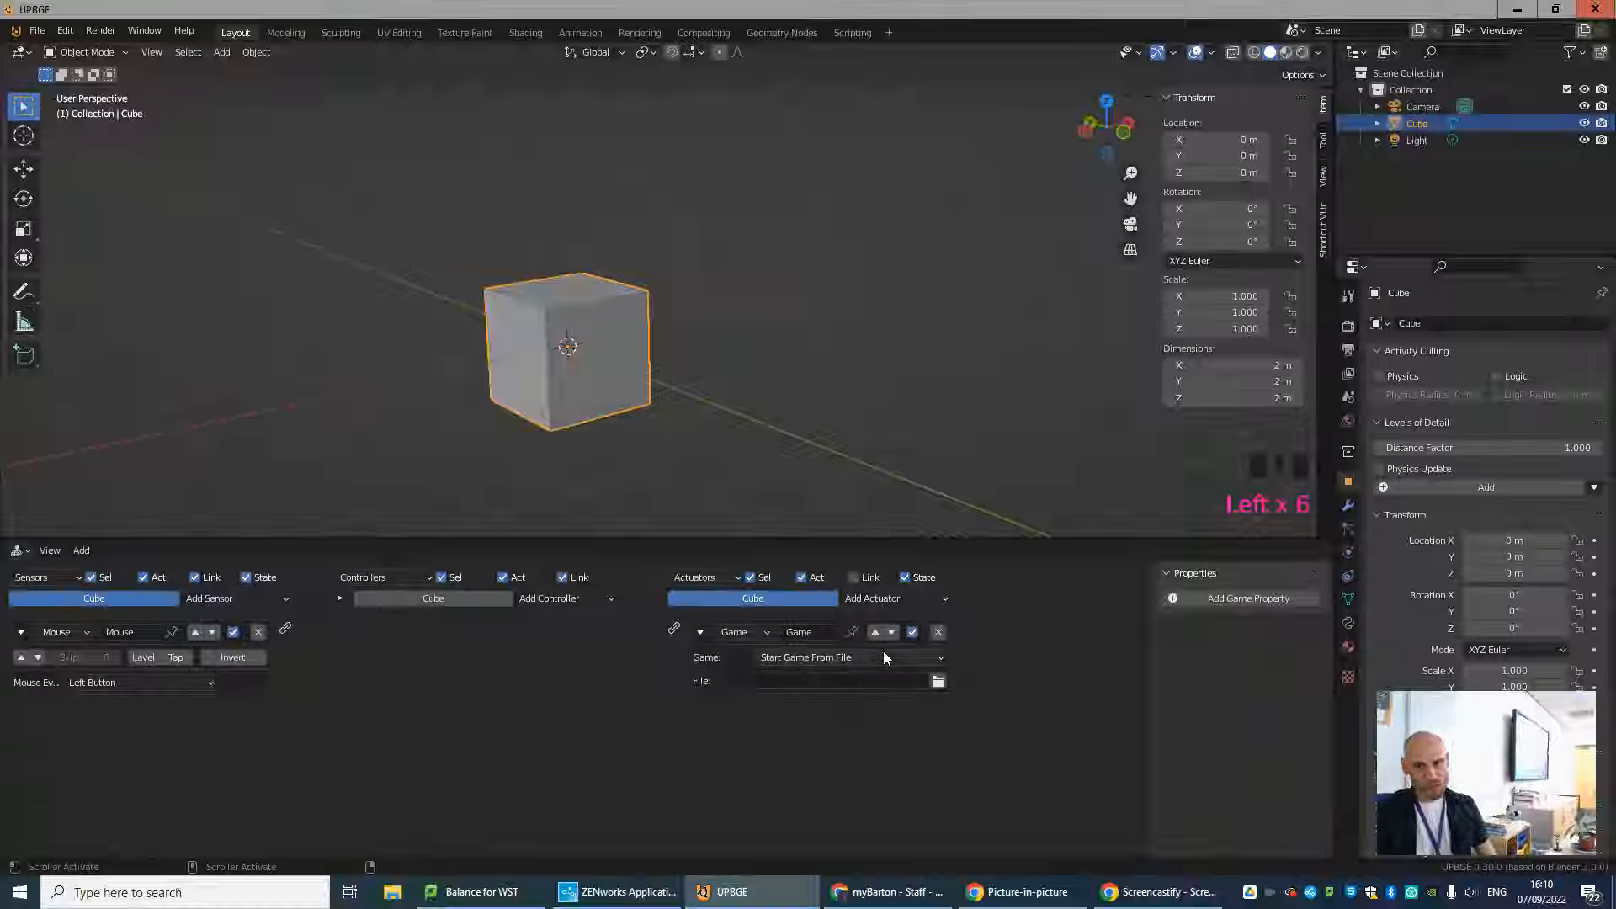
Set the Game actuator to Quit Game and link the Mouse sensor to it through an And controller.
click(835, 657)
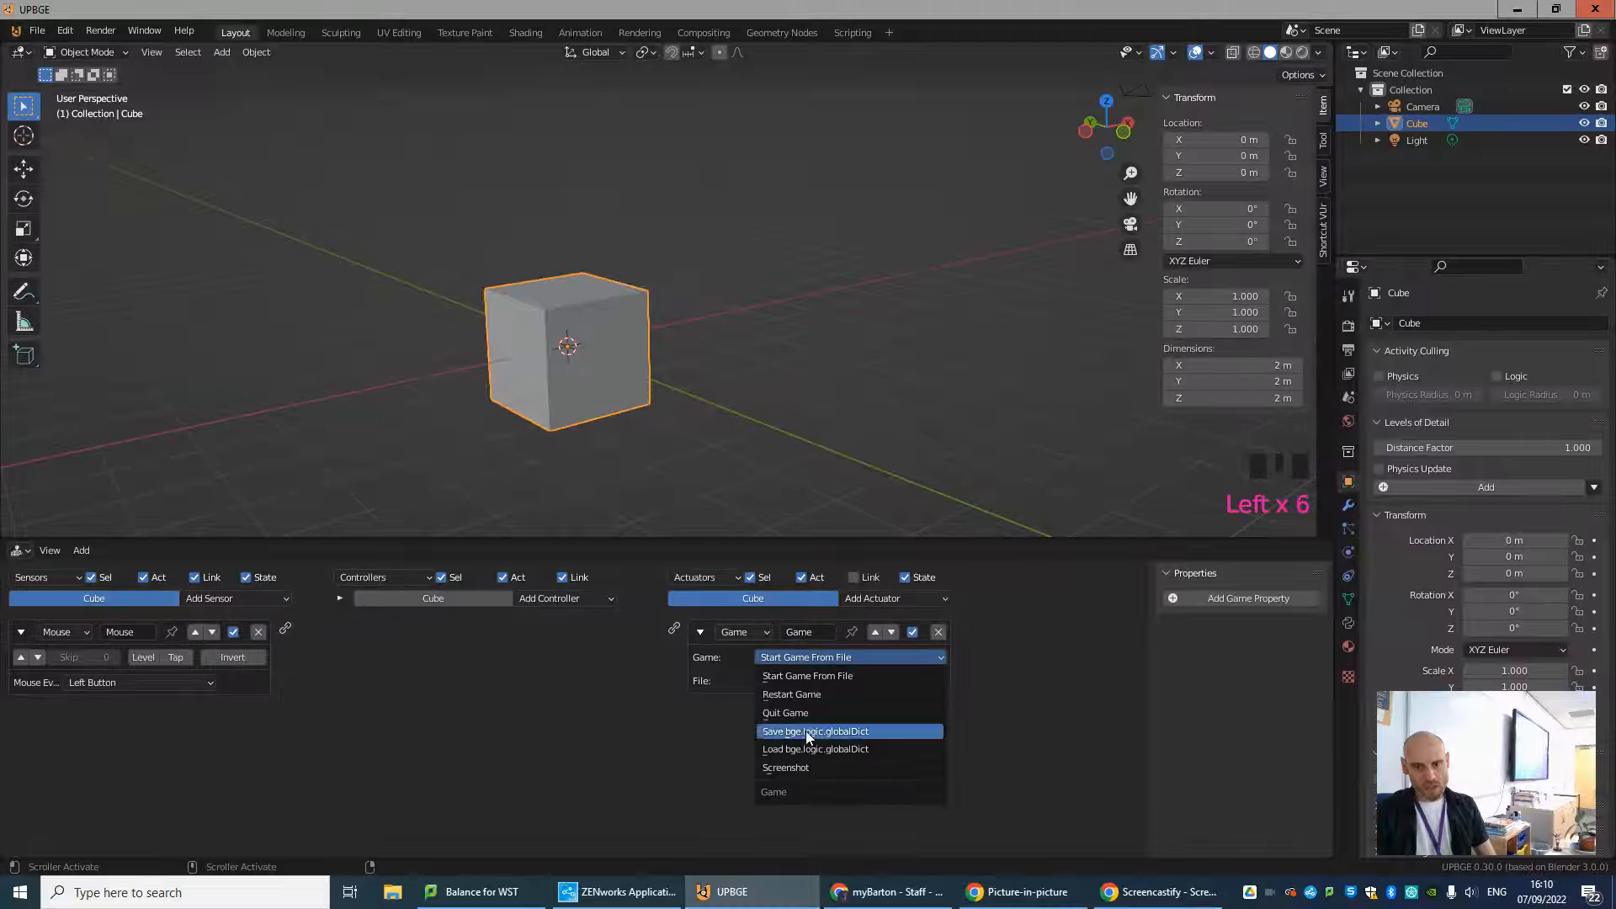
click(788, 713)
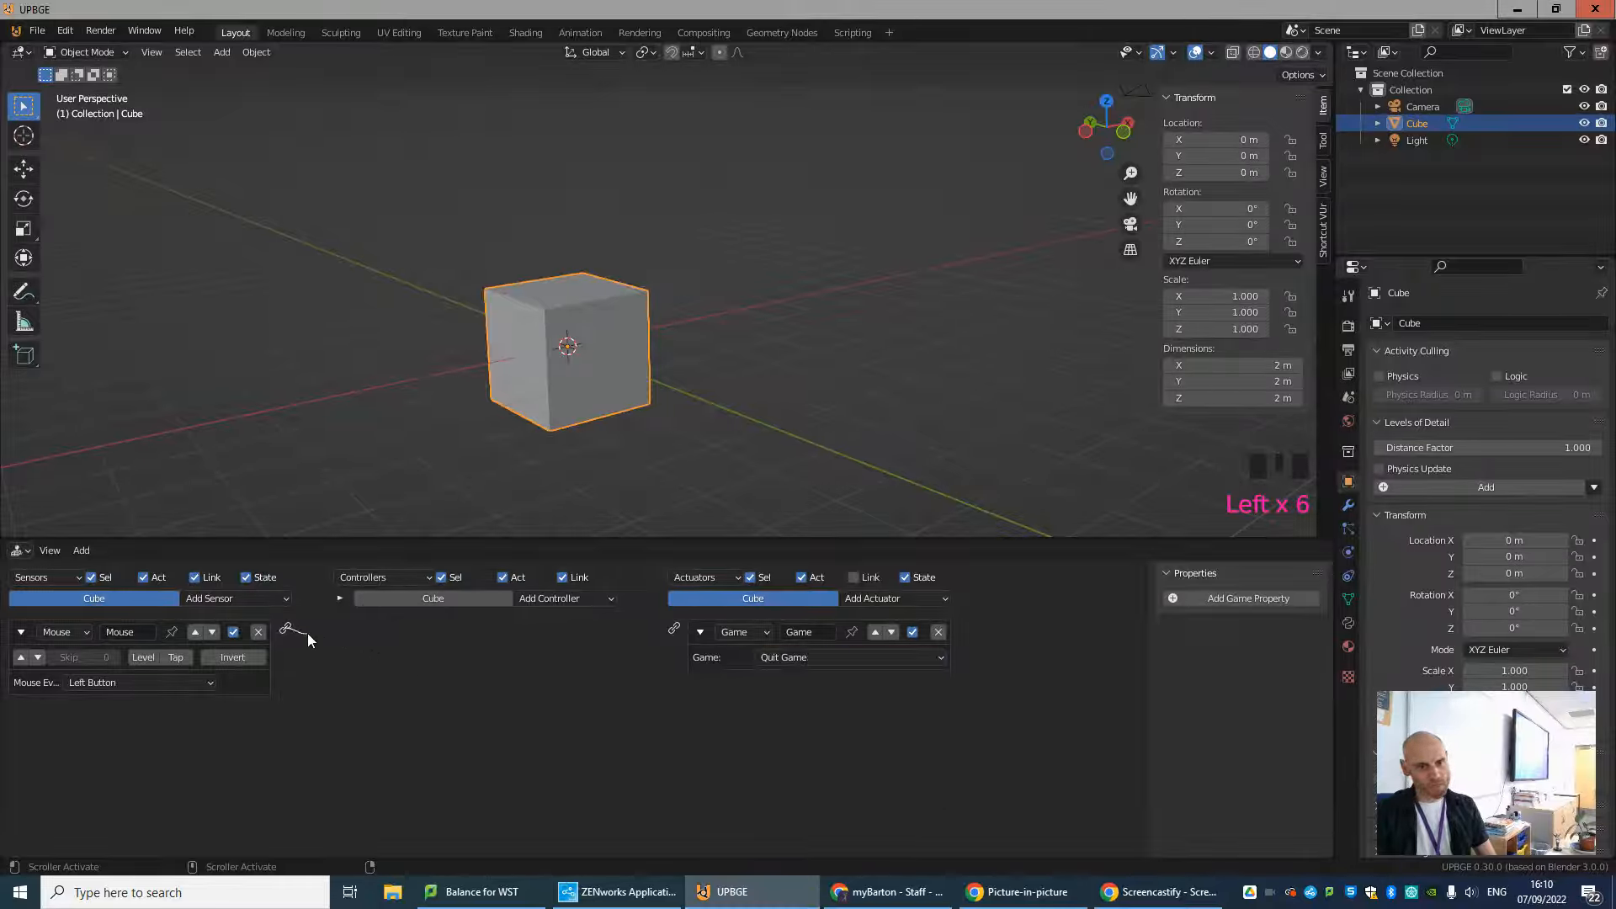
drag(307, 632, 667, 637)
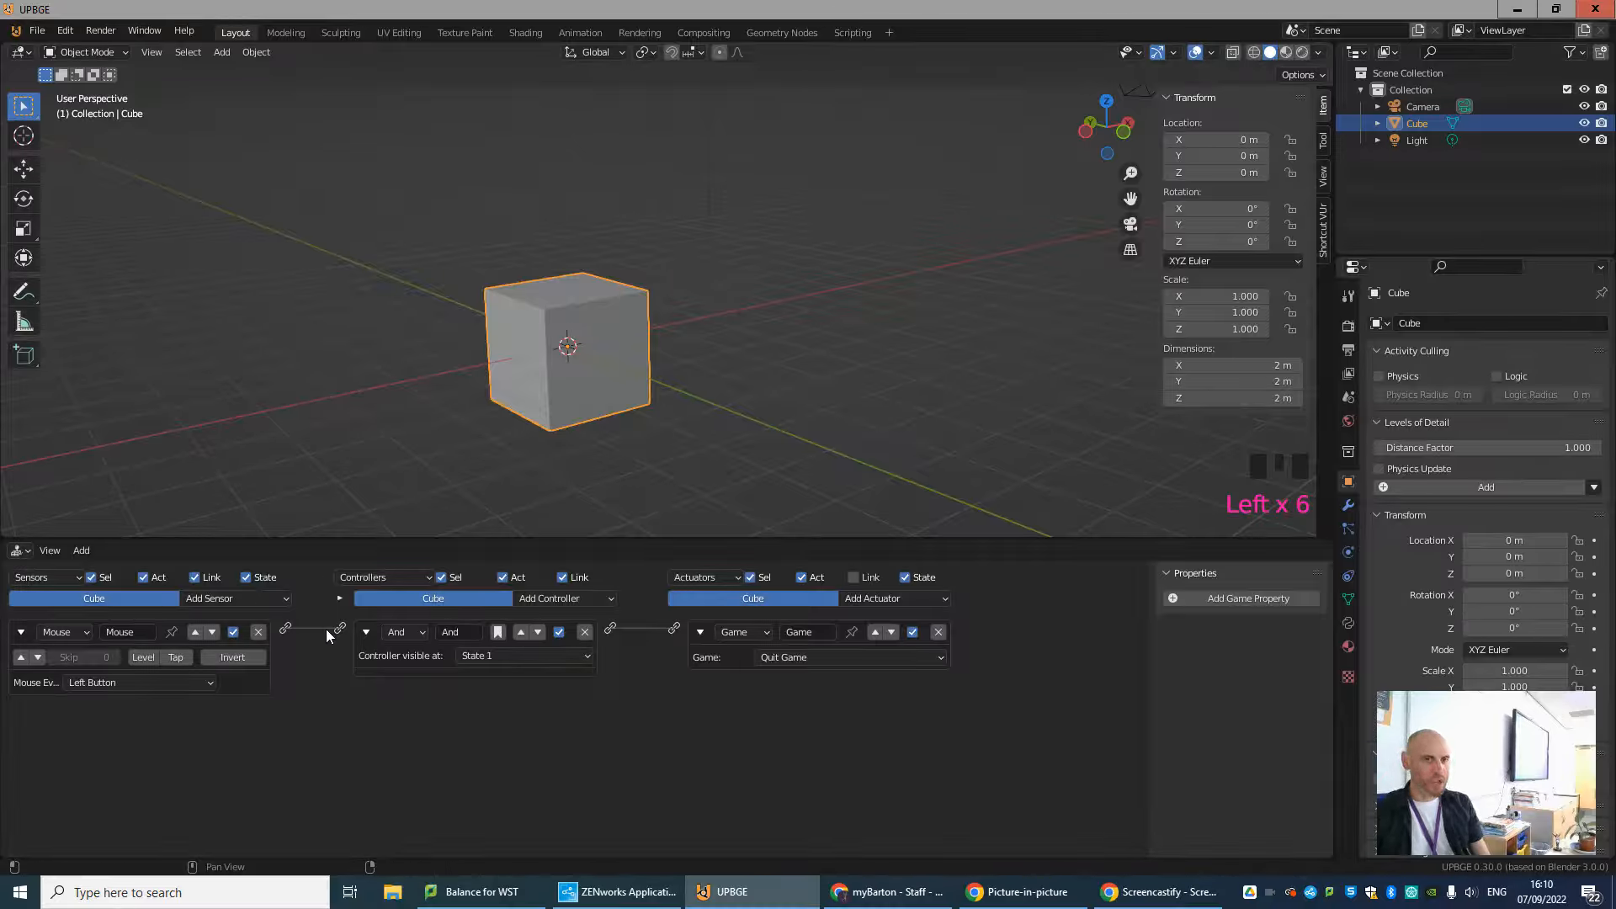
click(404, 632)
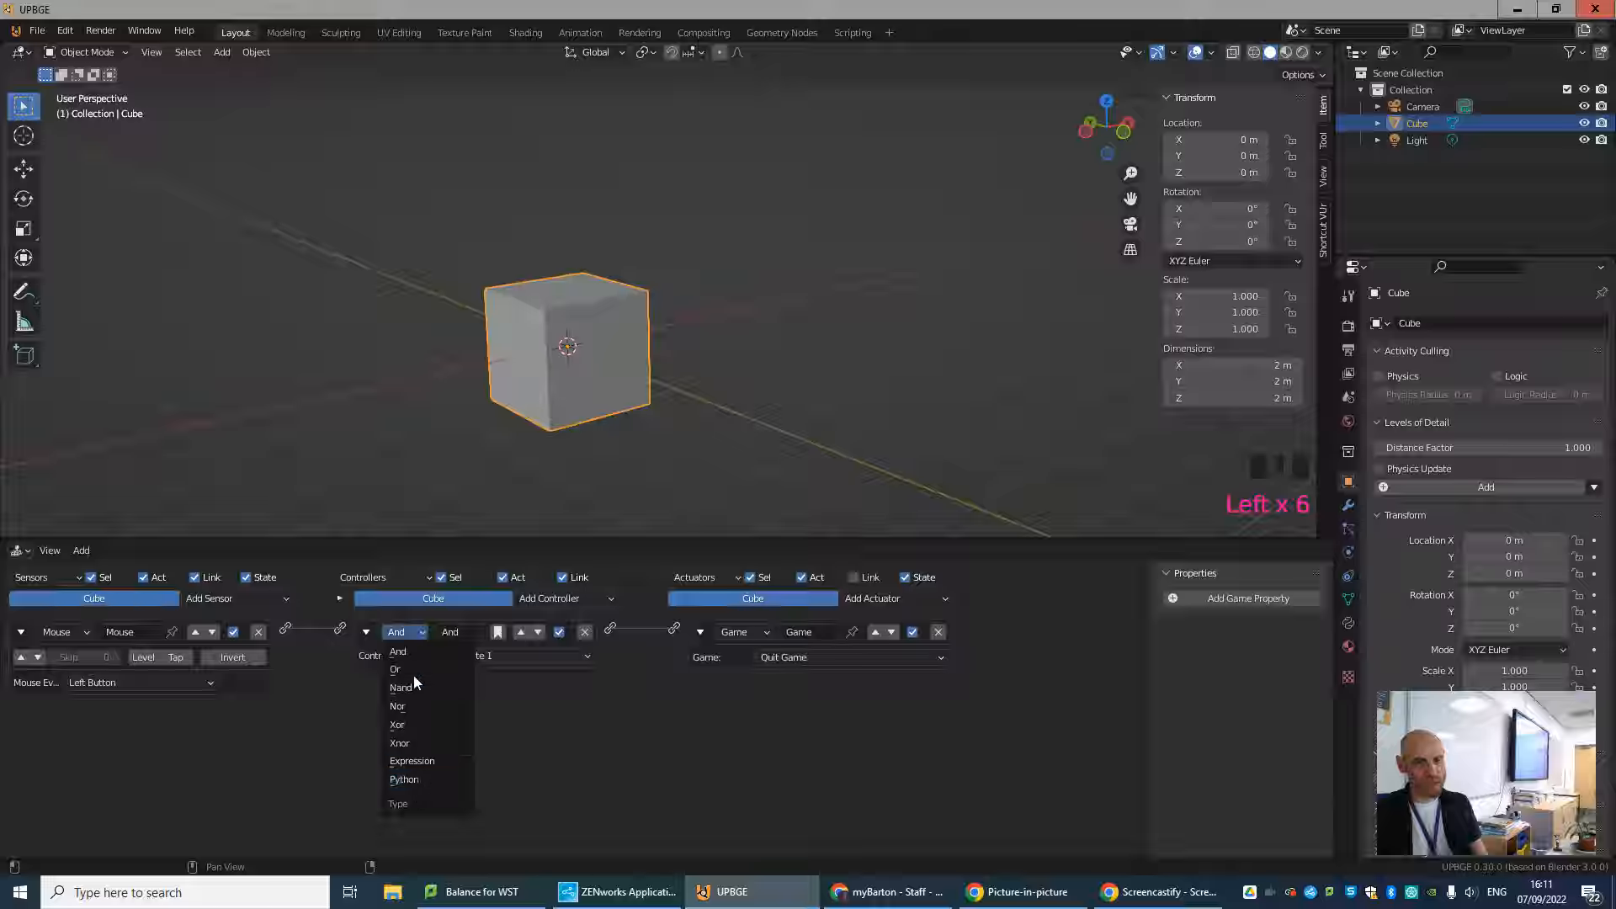
click(402, 651)
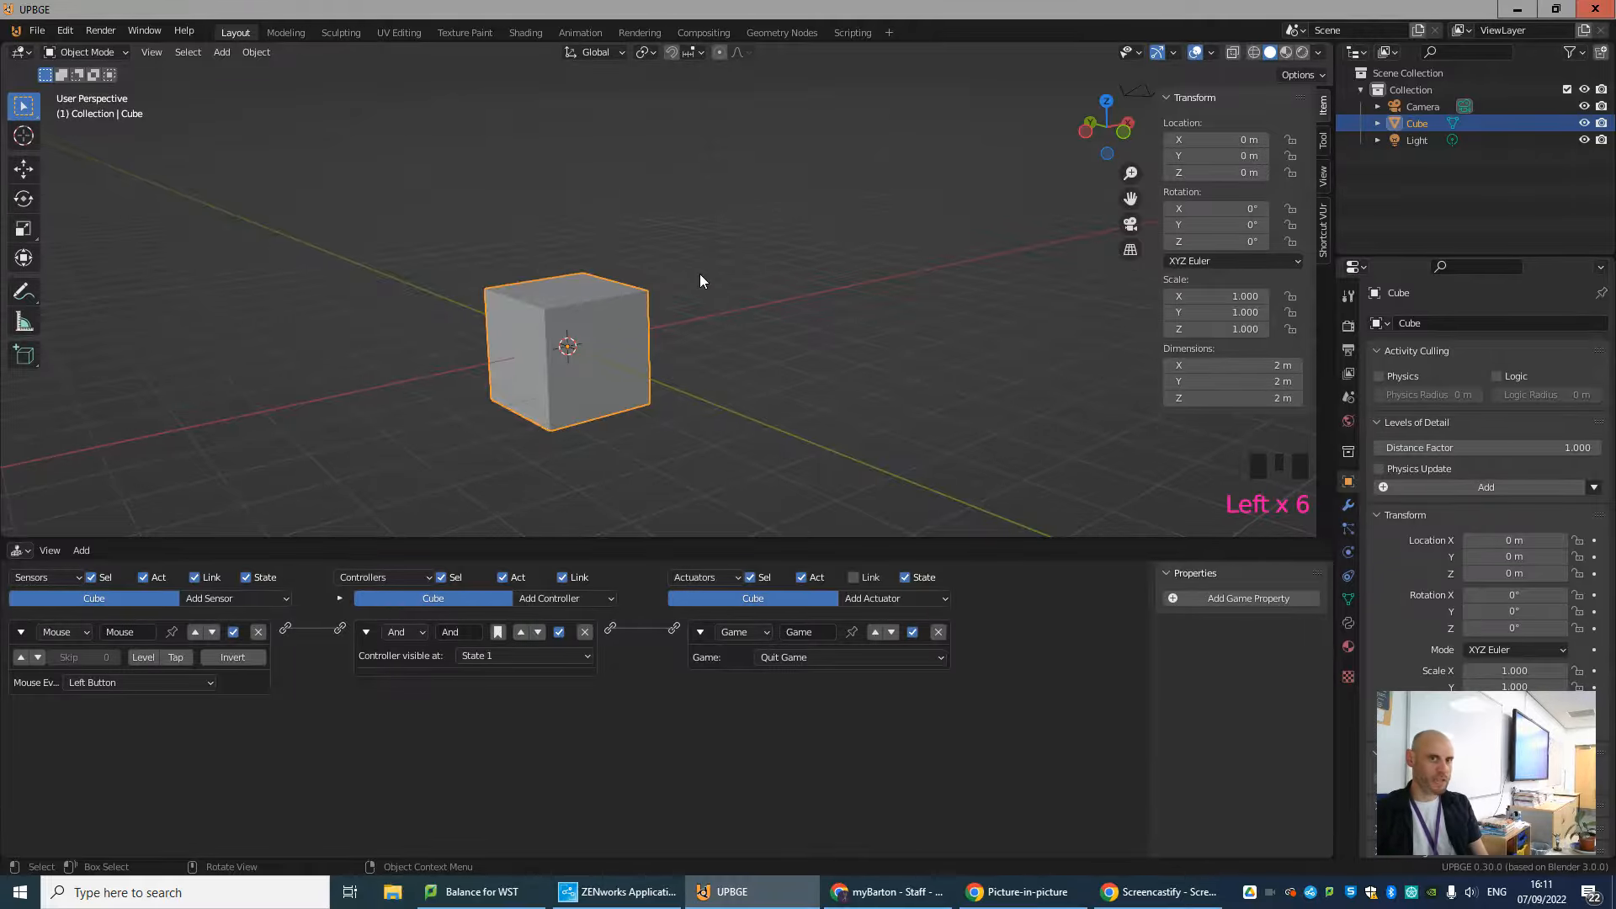
Run the game in the viewport and trigger the mouse event on the cube to test the quit logic.
scroll(700, 275, down, 5)
scroll(699, 274, up, 5)
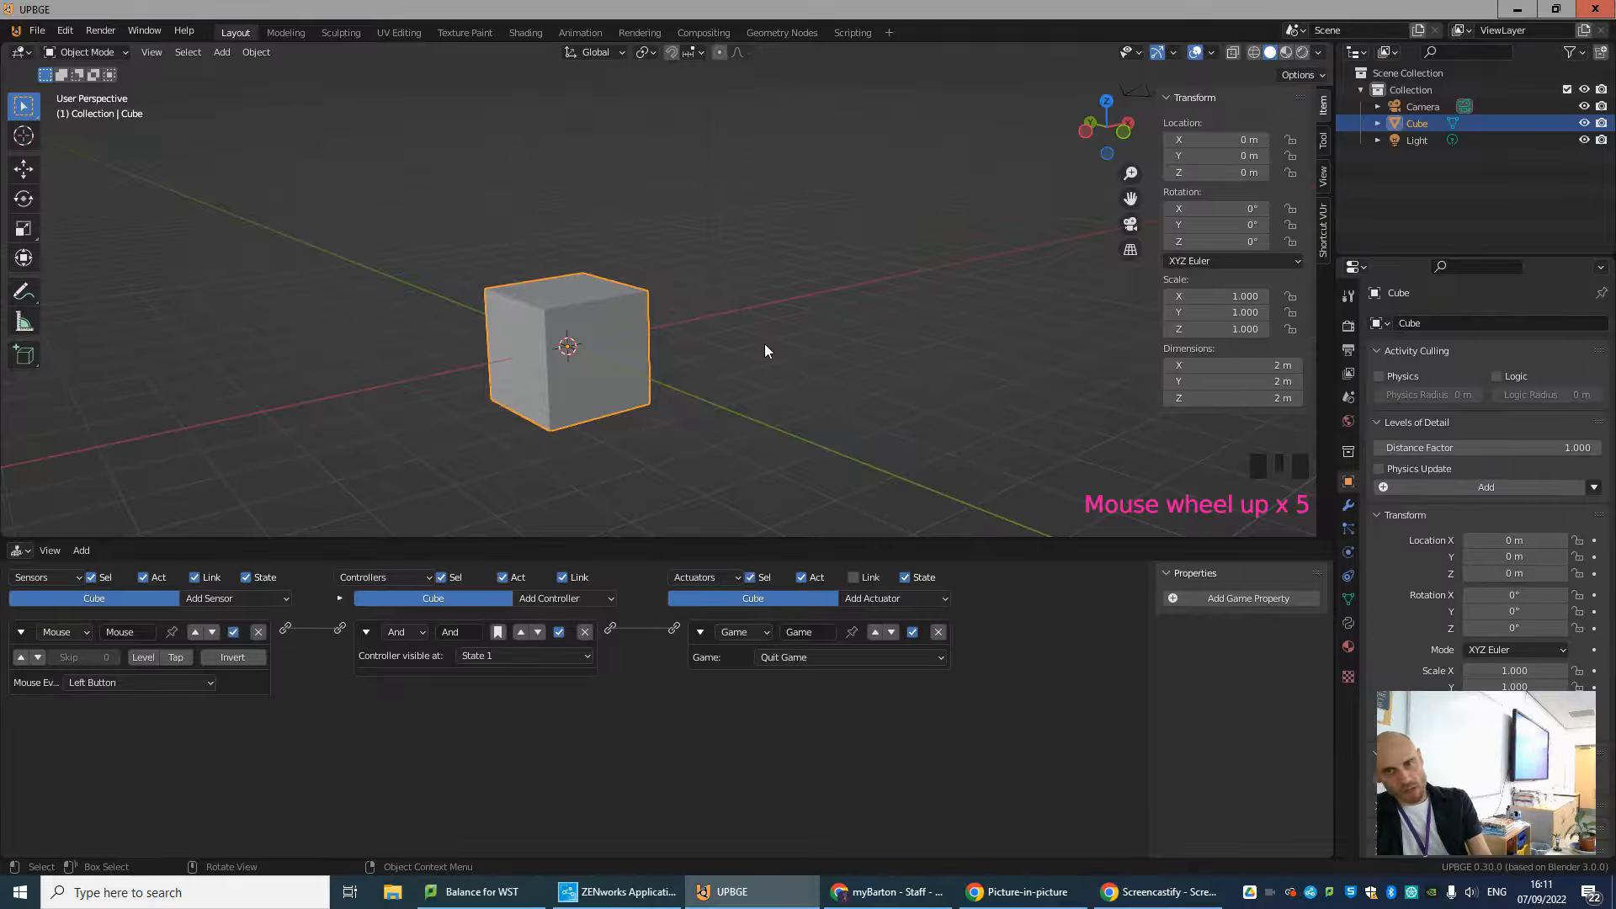
key(p)
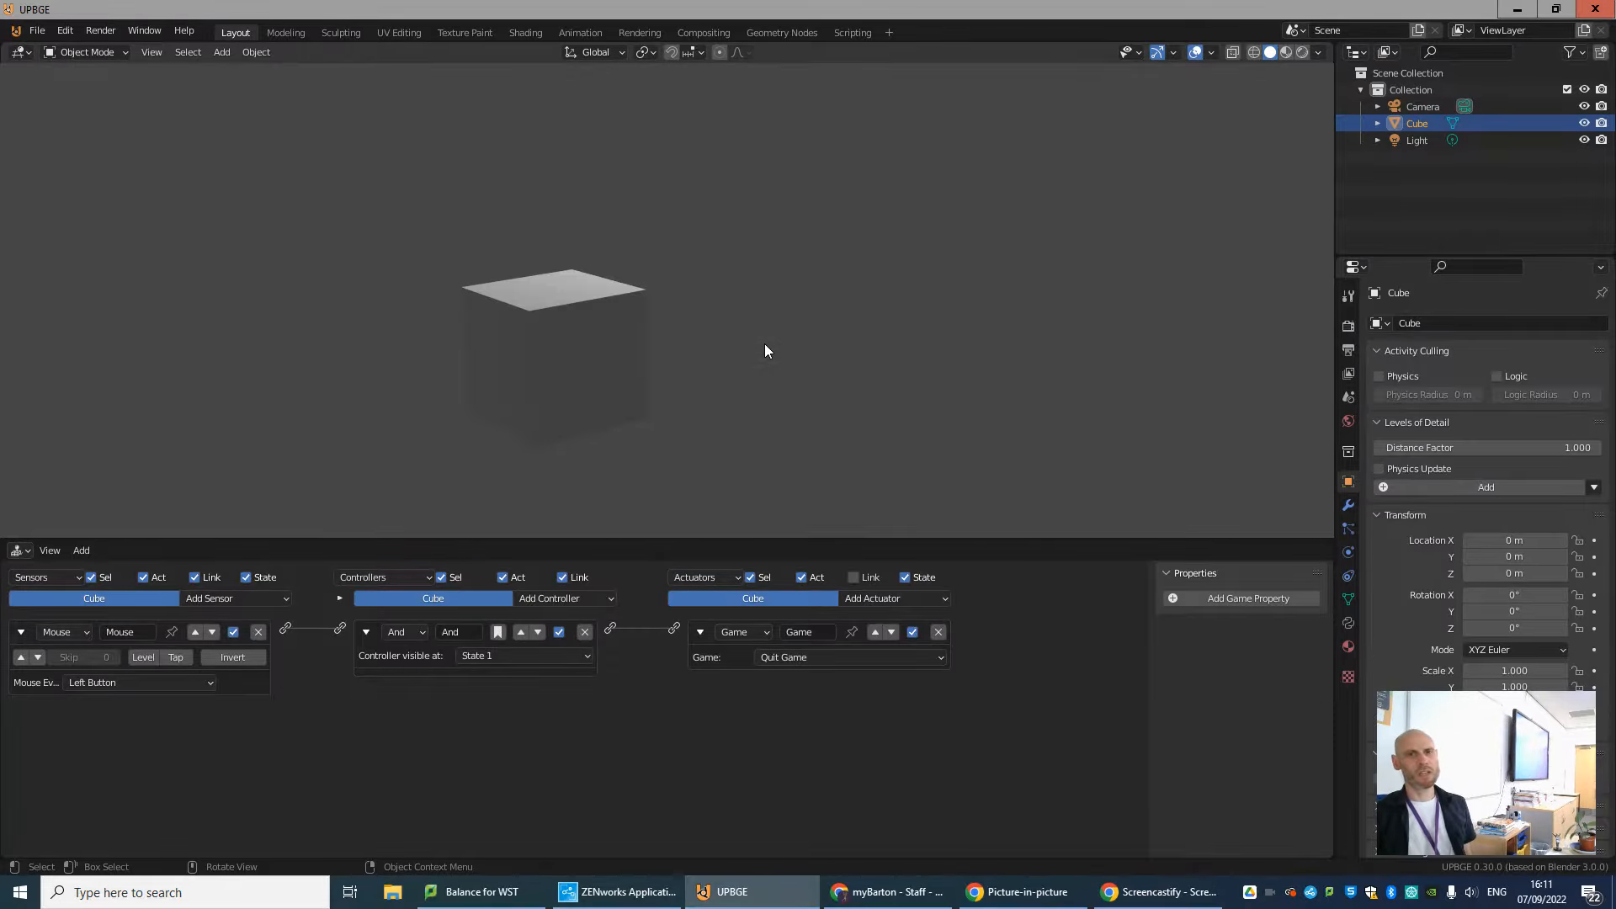
click(597, 392)
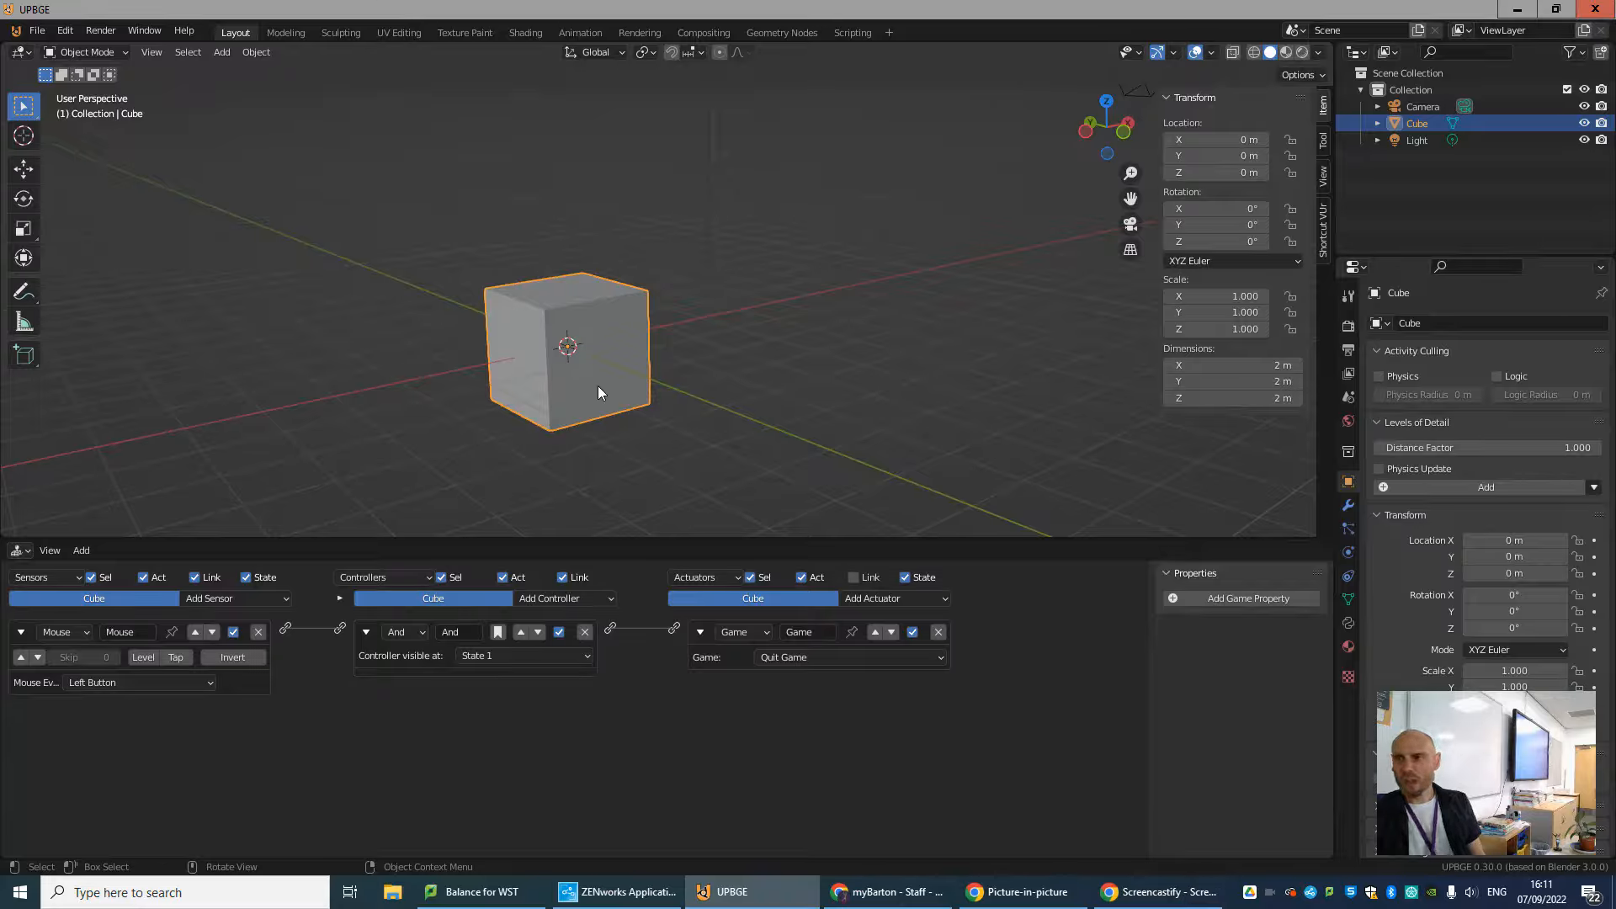
Enable Mouse Cursor in the render properties' Game Debug settings and test the quit logic in the game away from the cube.
click(1349, 328)
scroll(1468, 575, down, 1)
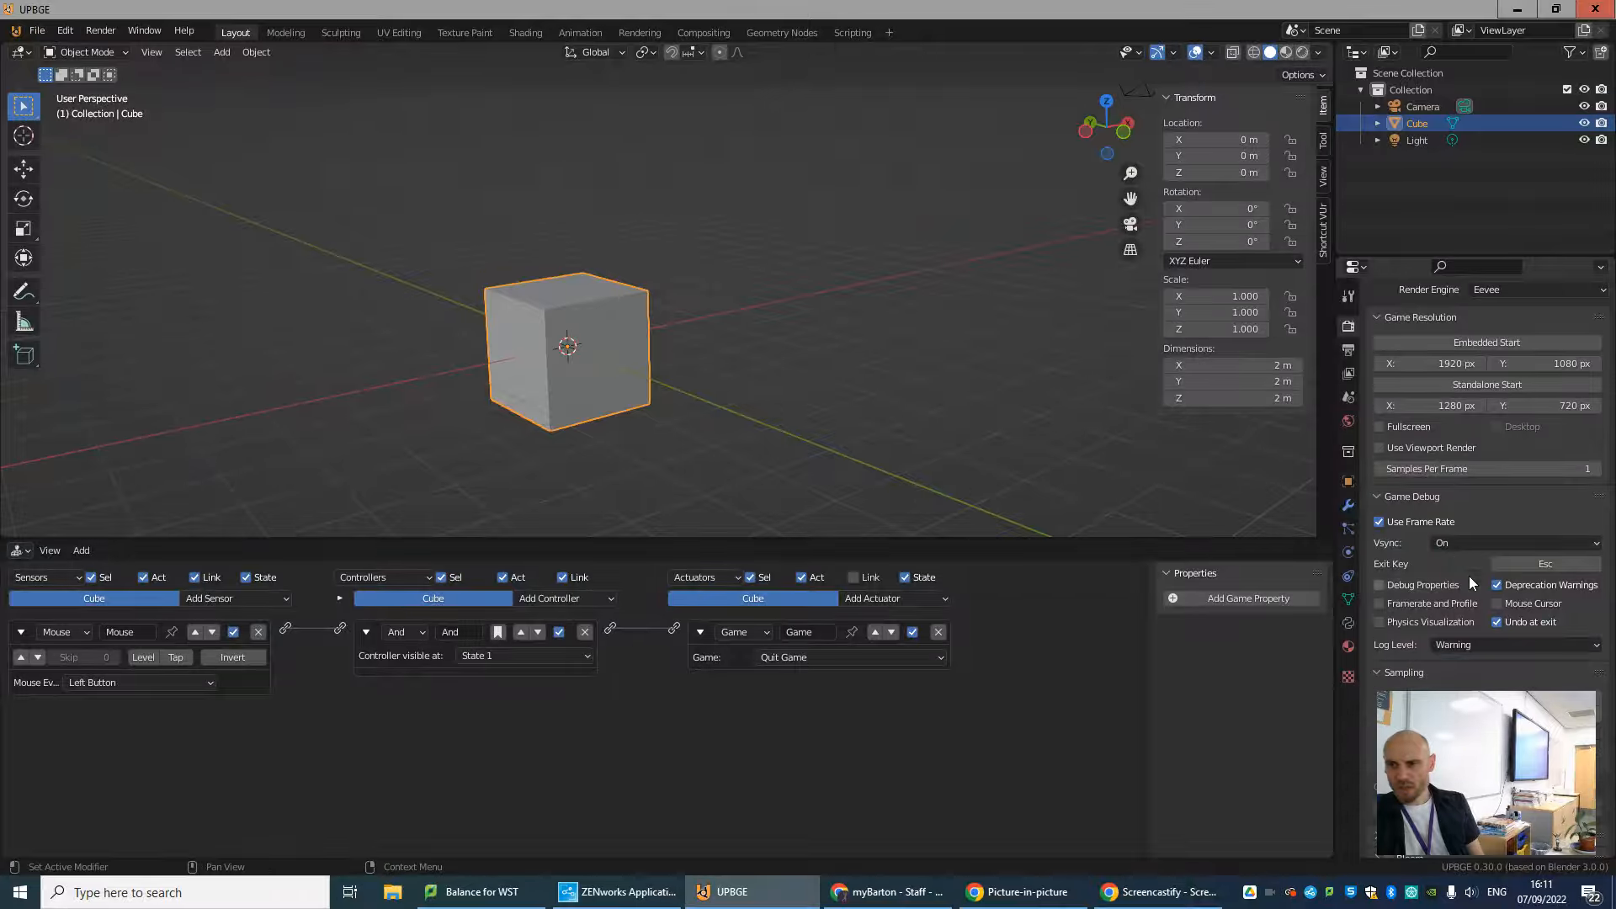
click(1497, 605)
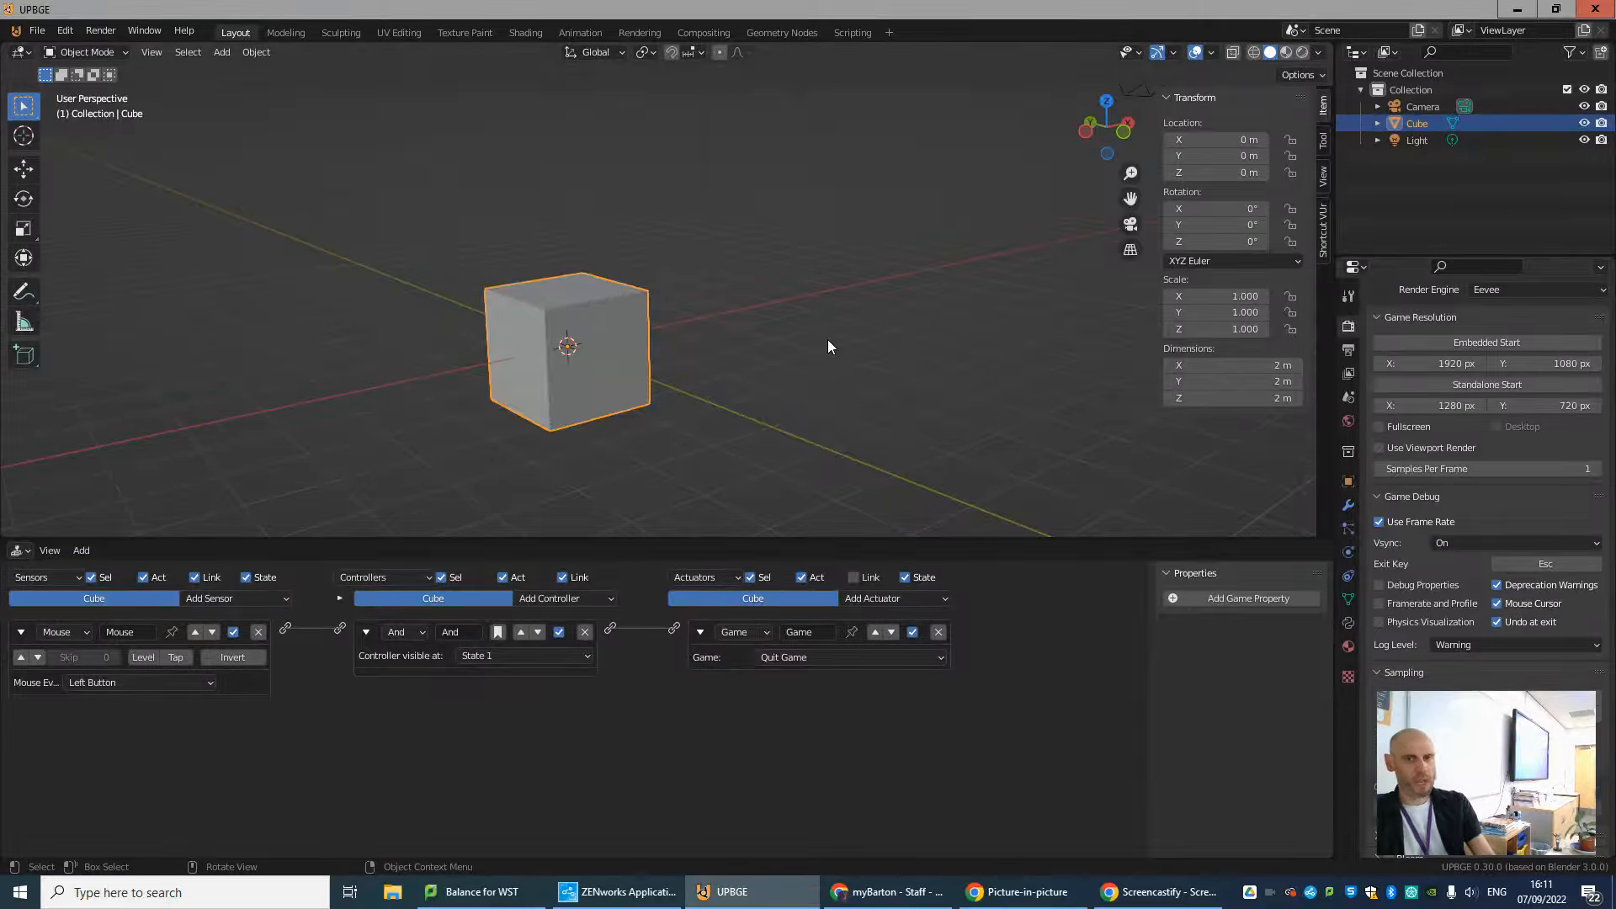
key(p)
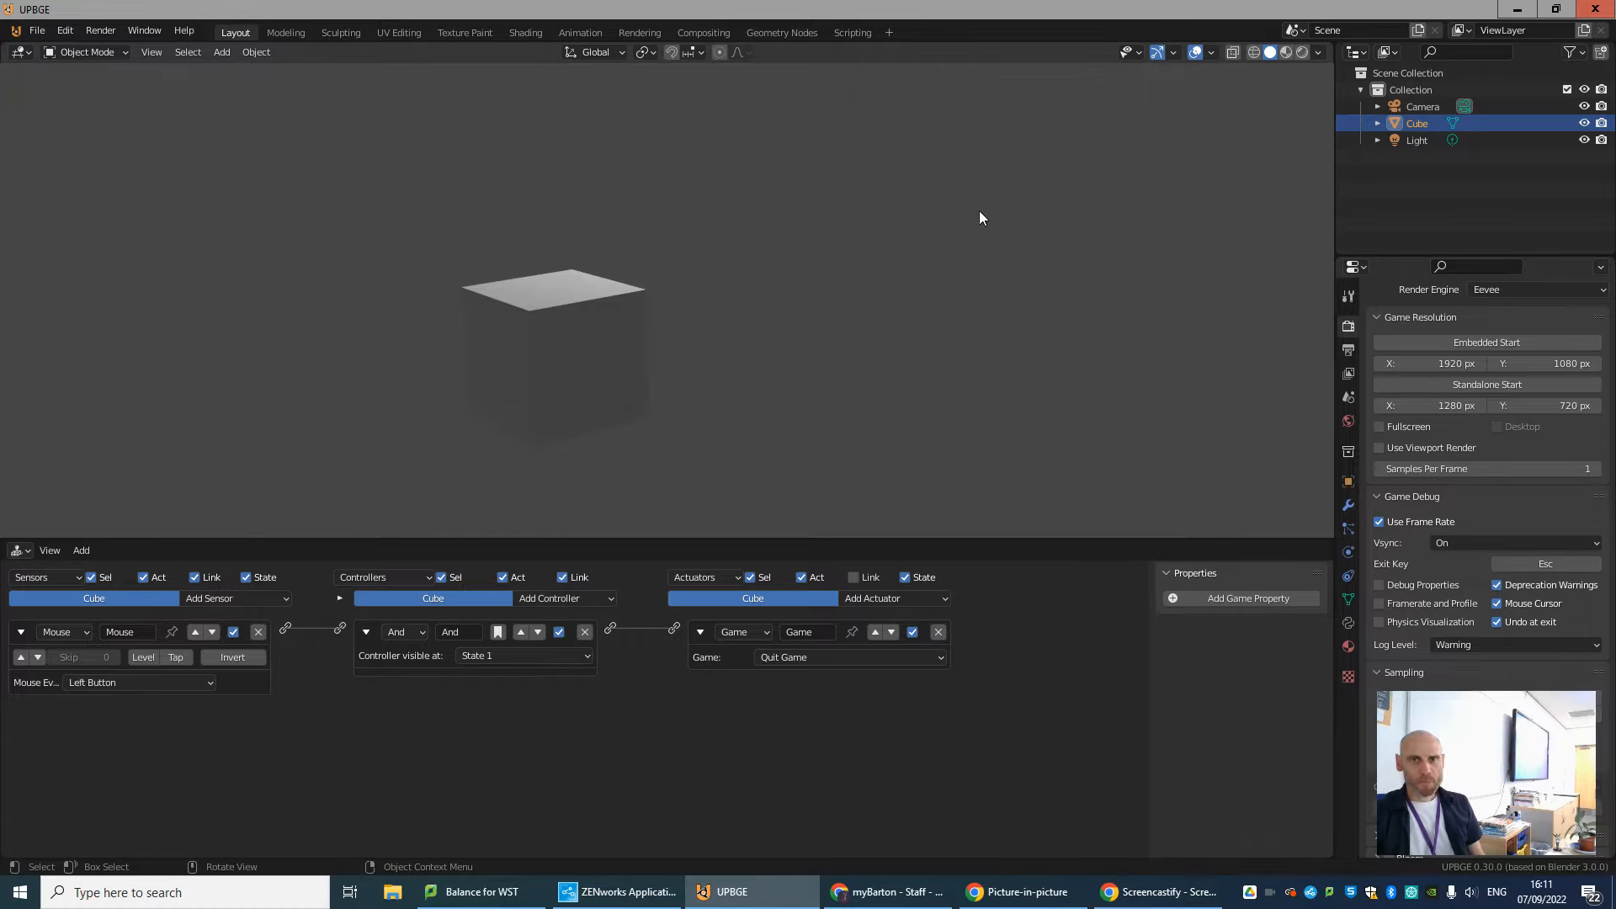
click(1064, 246)
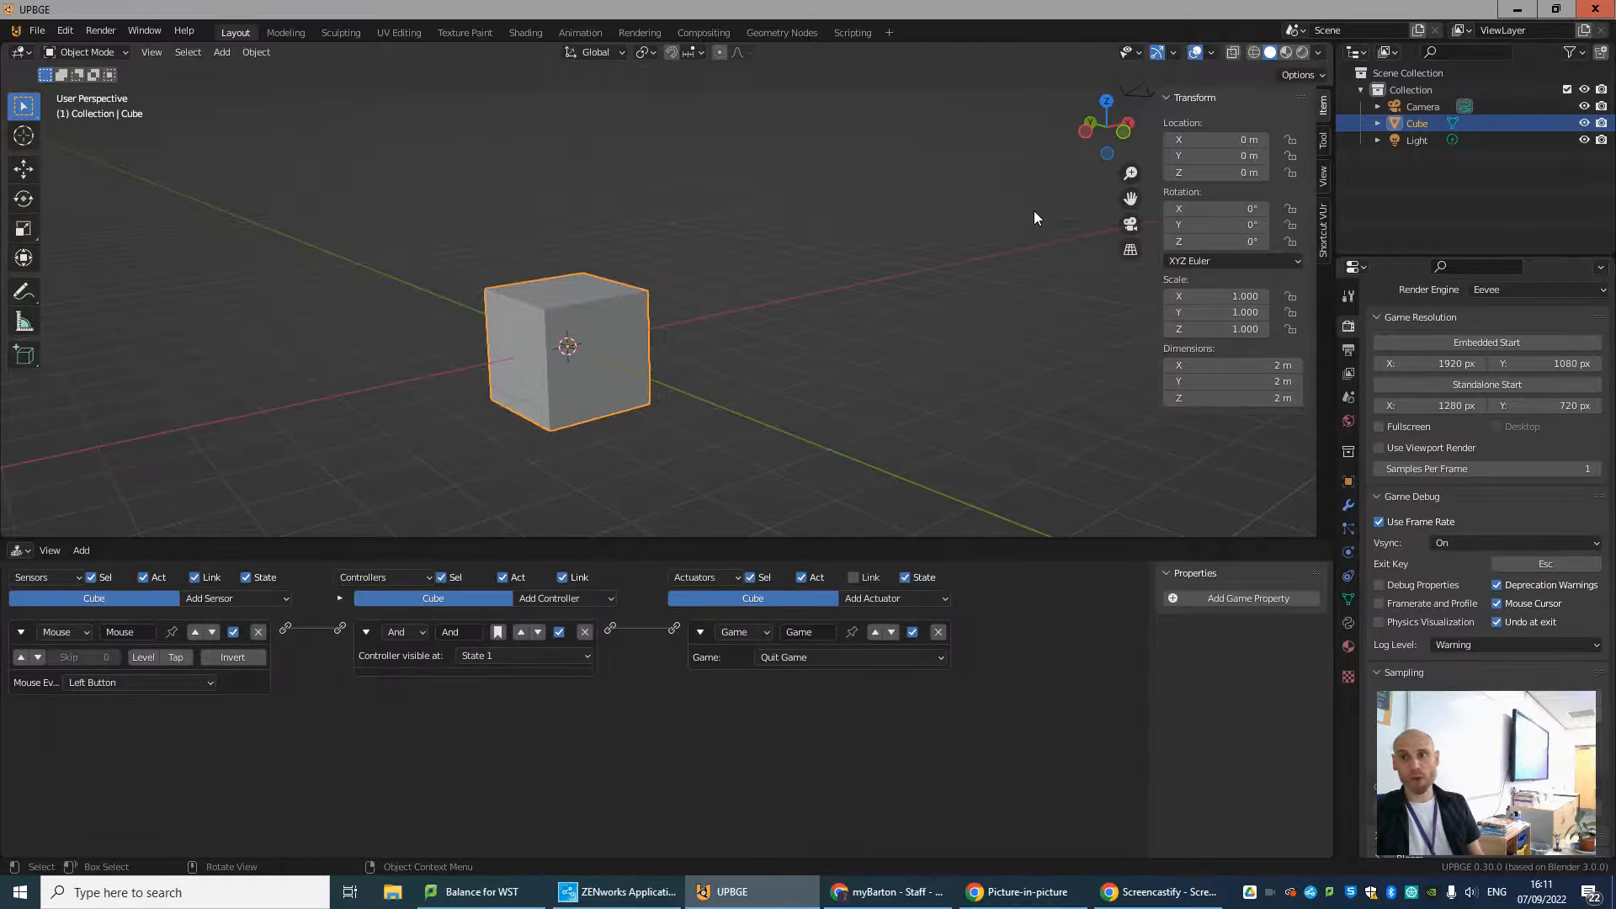
Add a second Mouse sensor to the cube with the Mouse Over event and link it to the And controller.
click(209, 598)
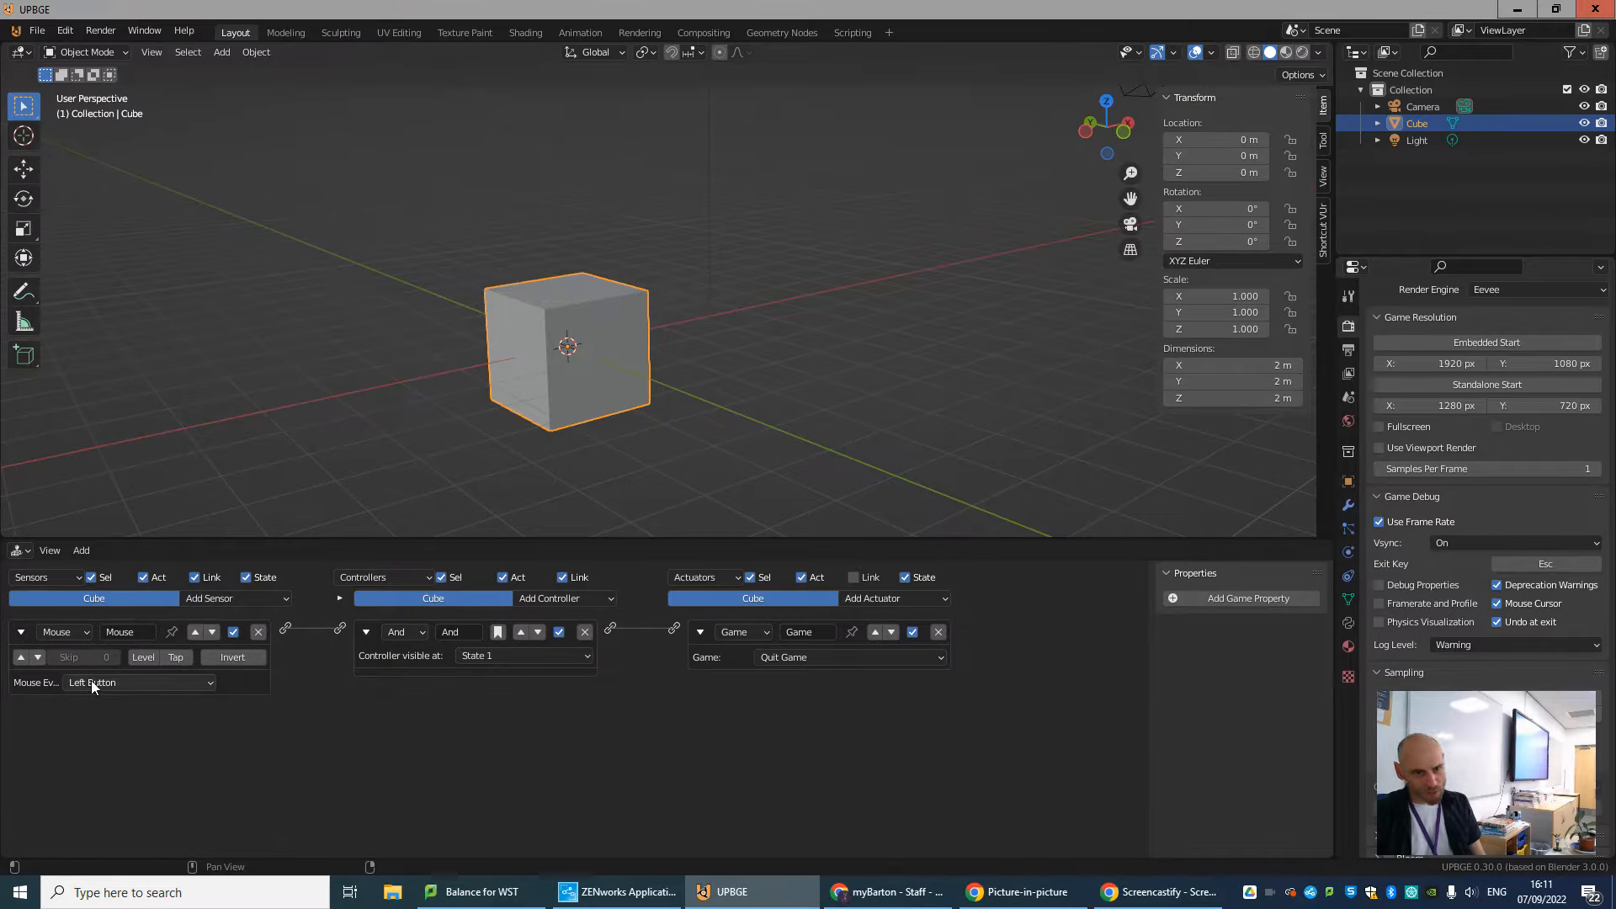
click(280, 599)
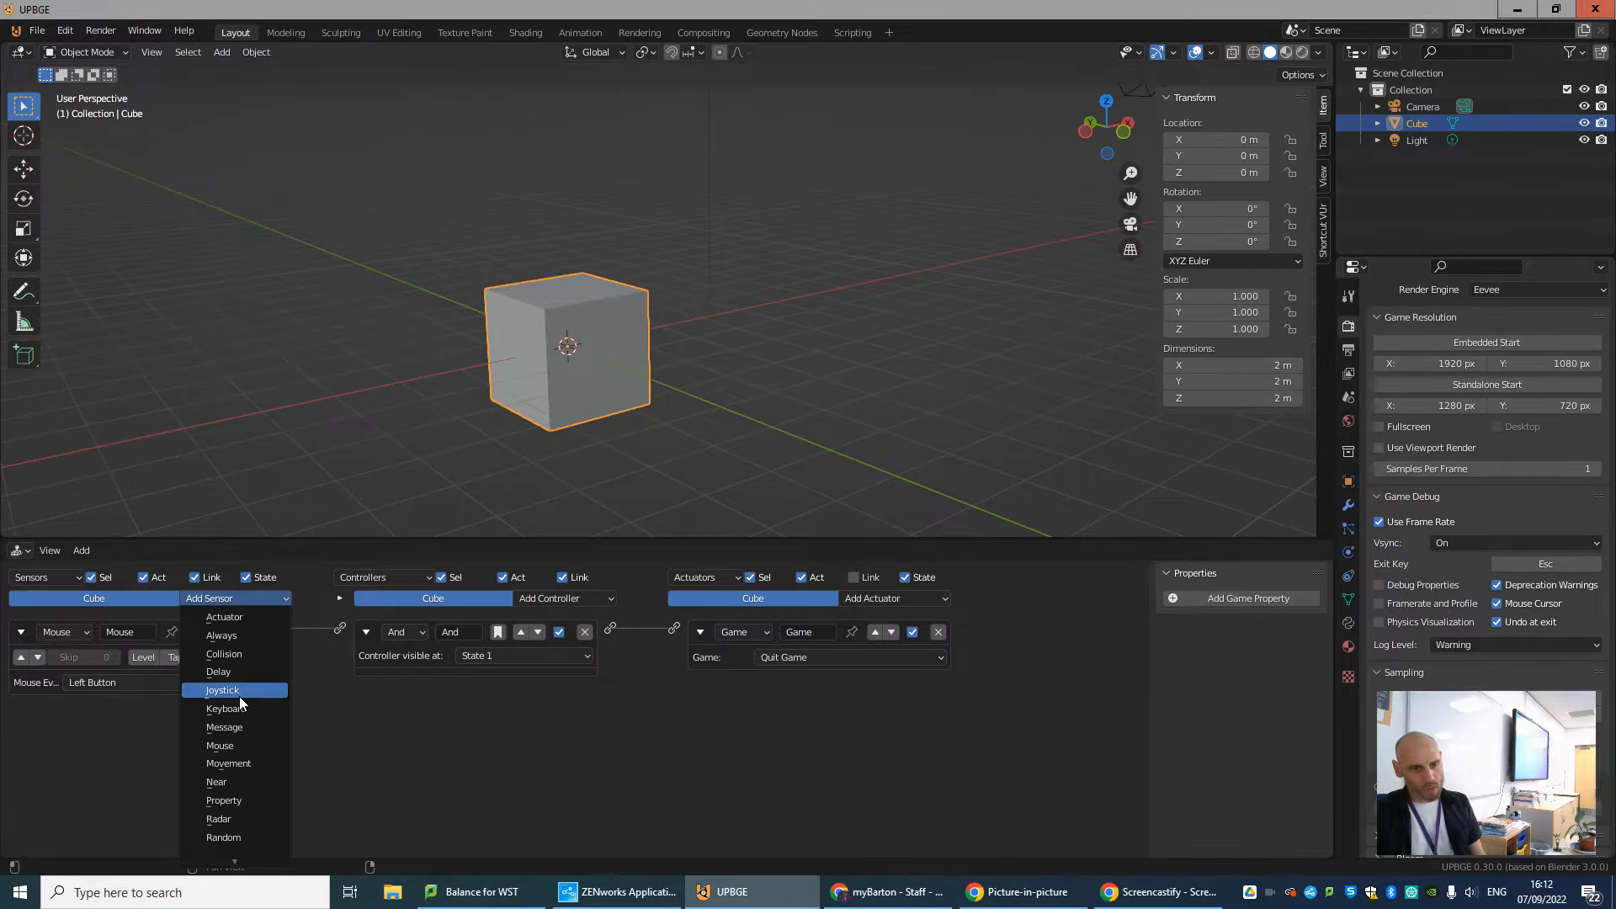
click(239, 745)
click(99, 762)
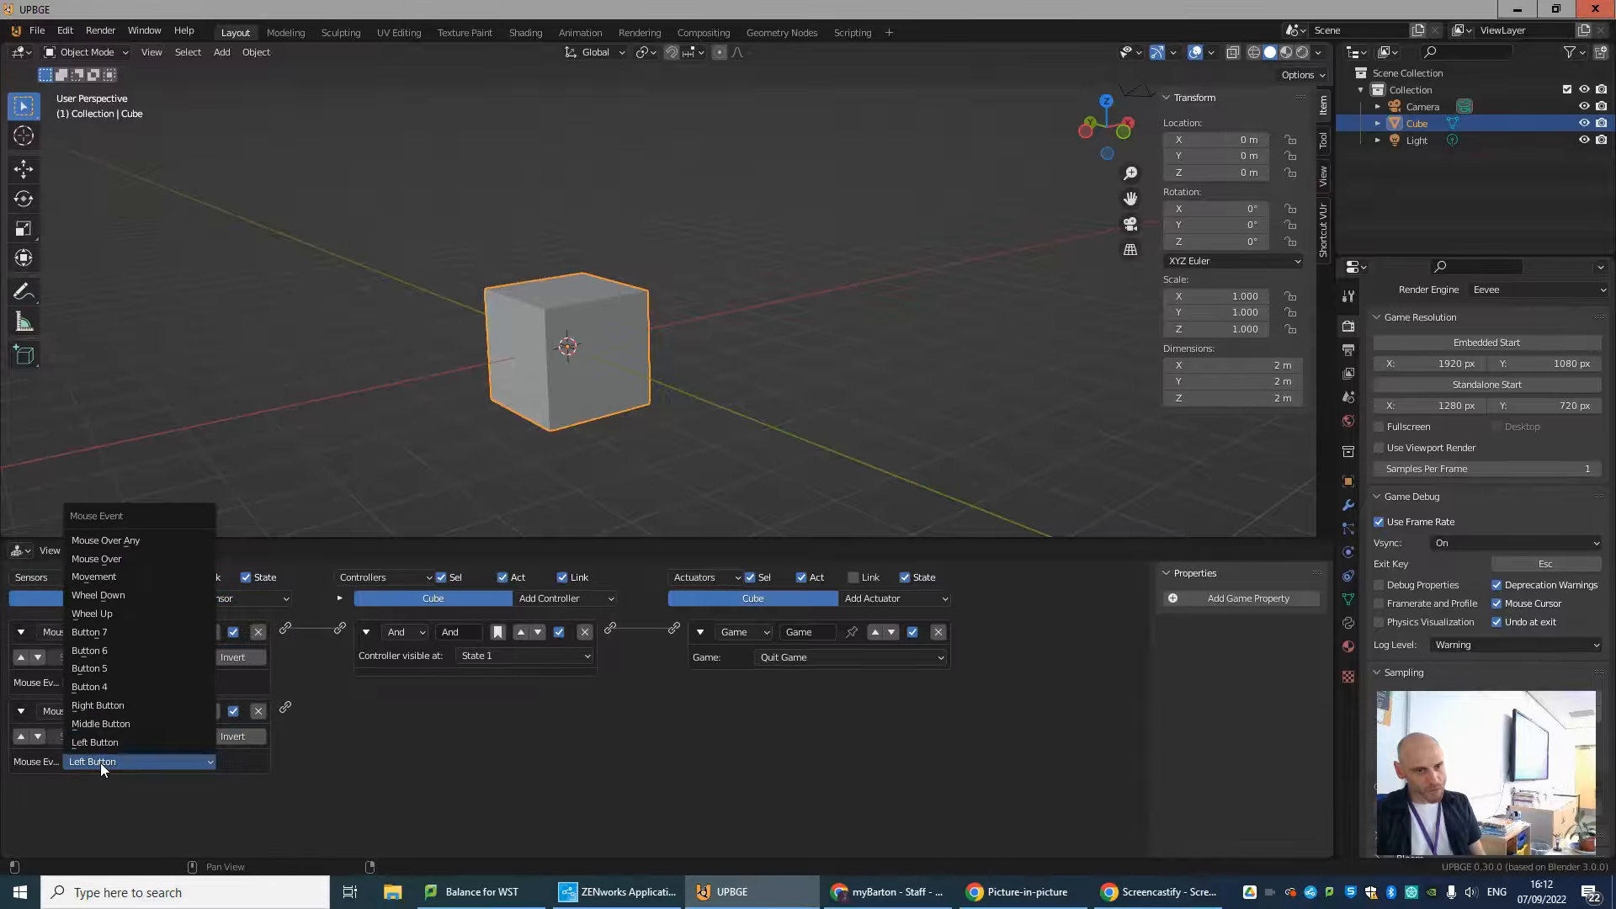
click(118, 559)
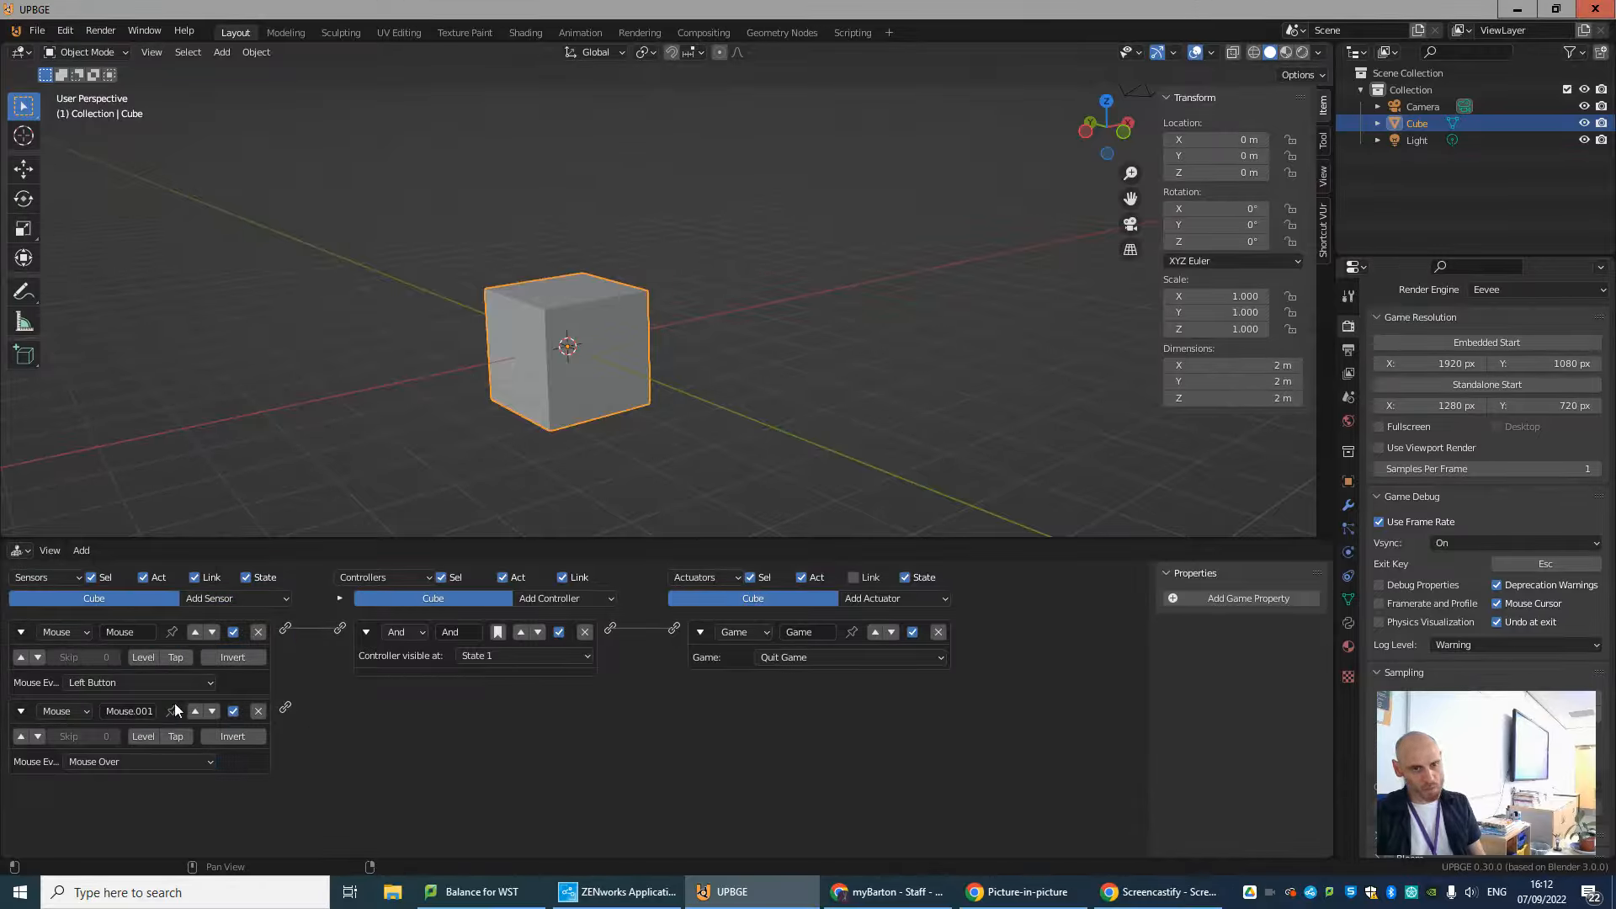
drag(326, 656, 339, 628)
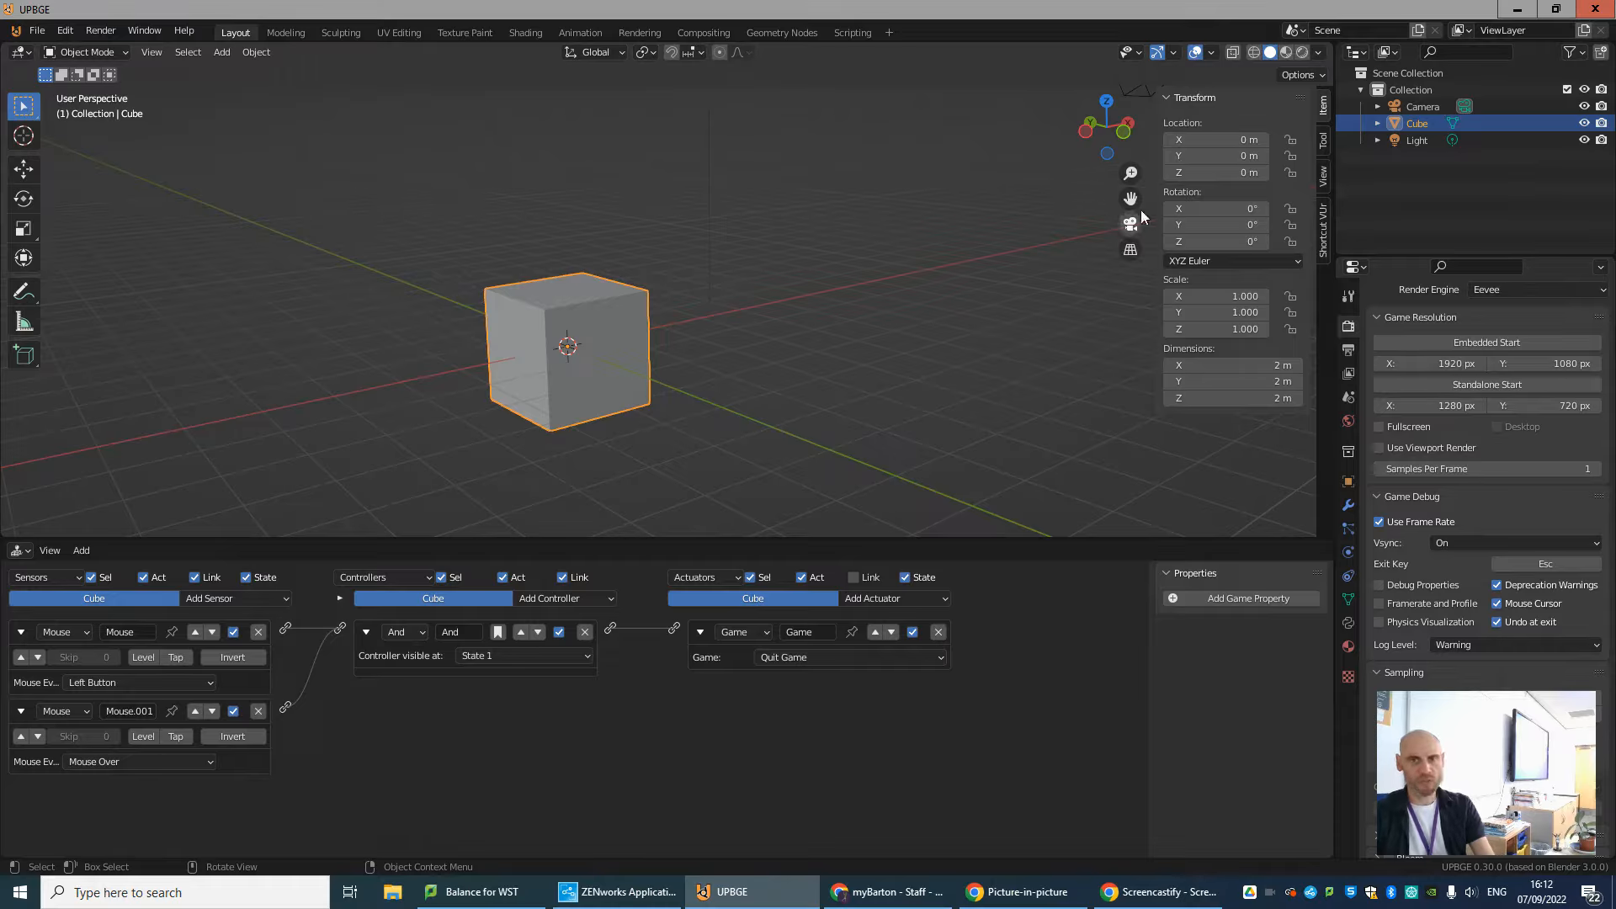
Run the game in the viewport and trigger the left mouse button over the cube to test the quit logic.
key(p)
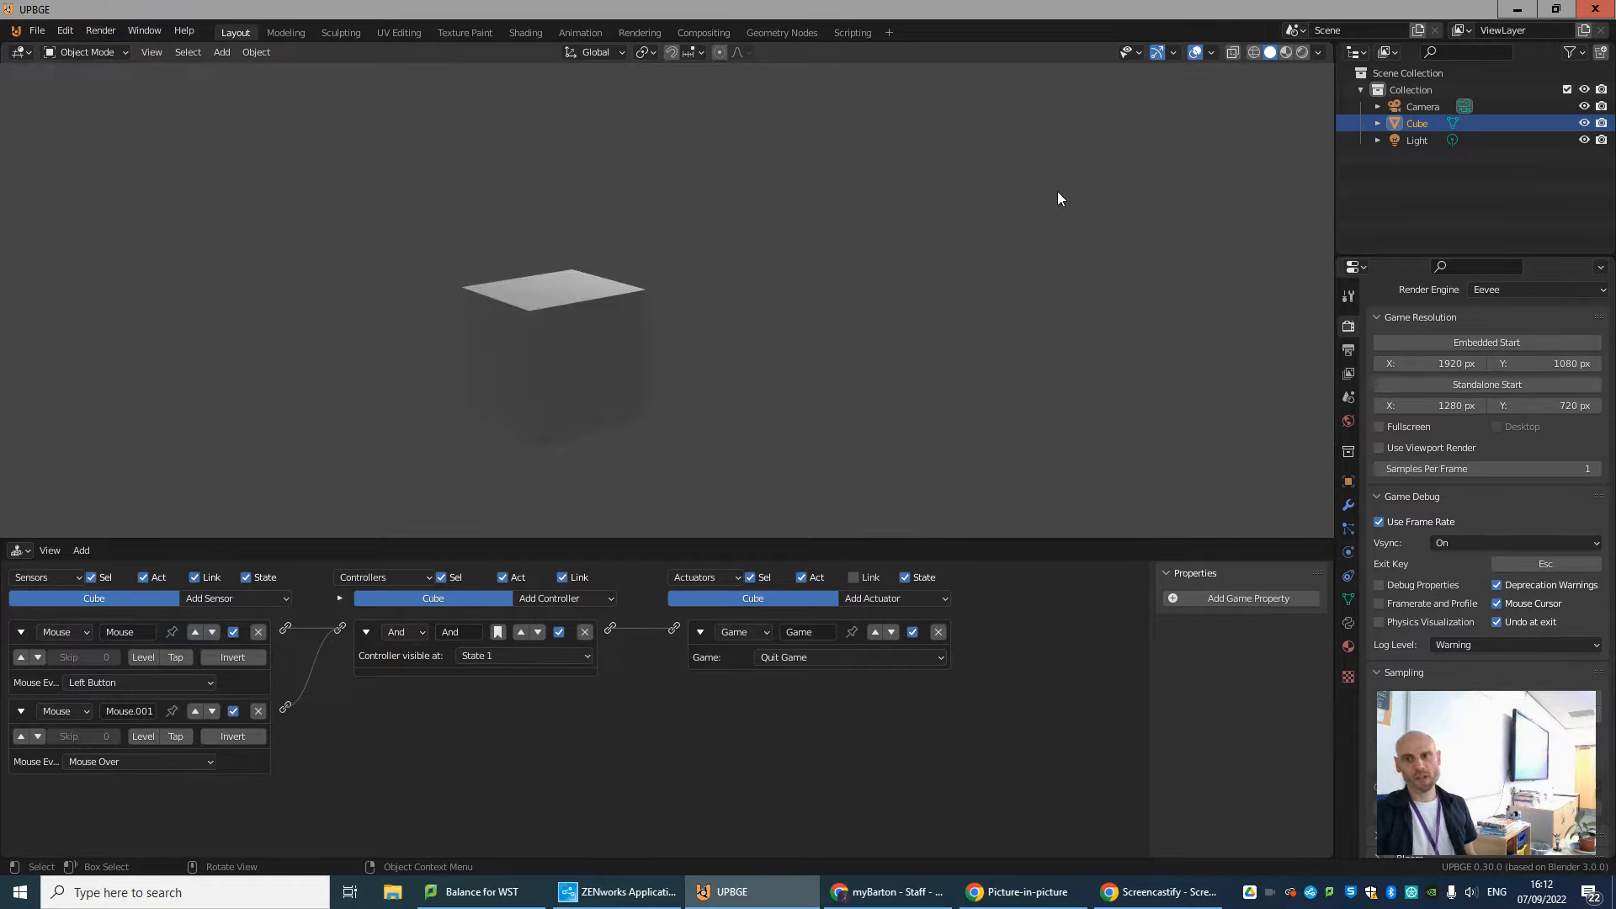
click(530, 343)
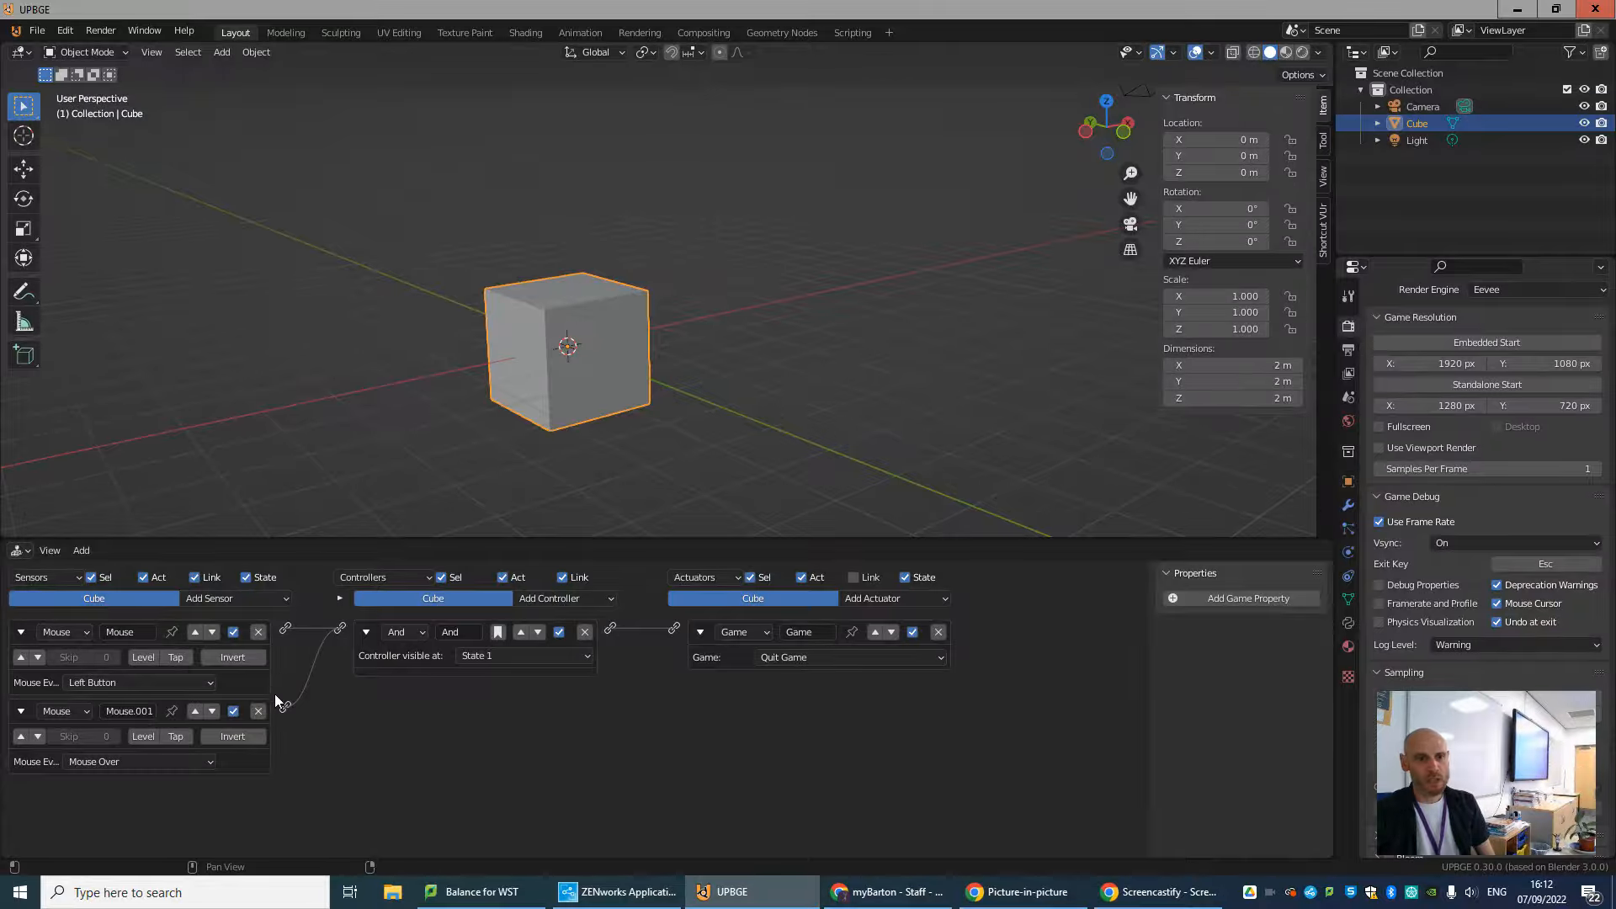
Delete the cube's Game actuator, And controller and both Mouse sensors.
click(938, 631)
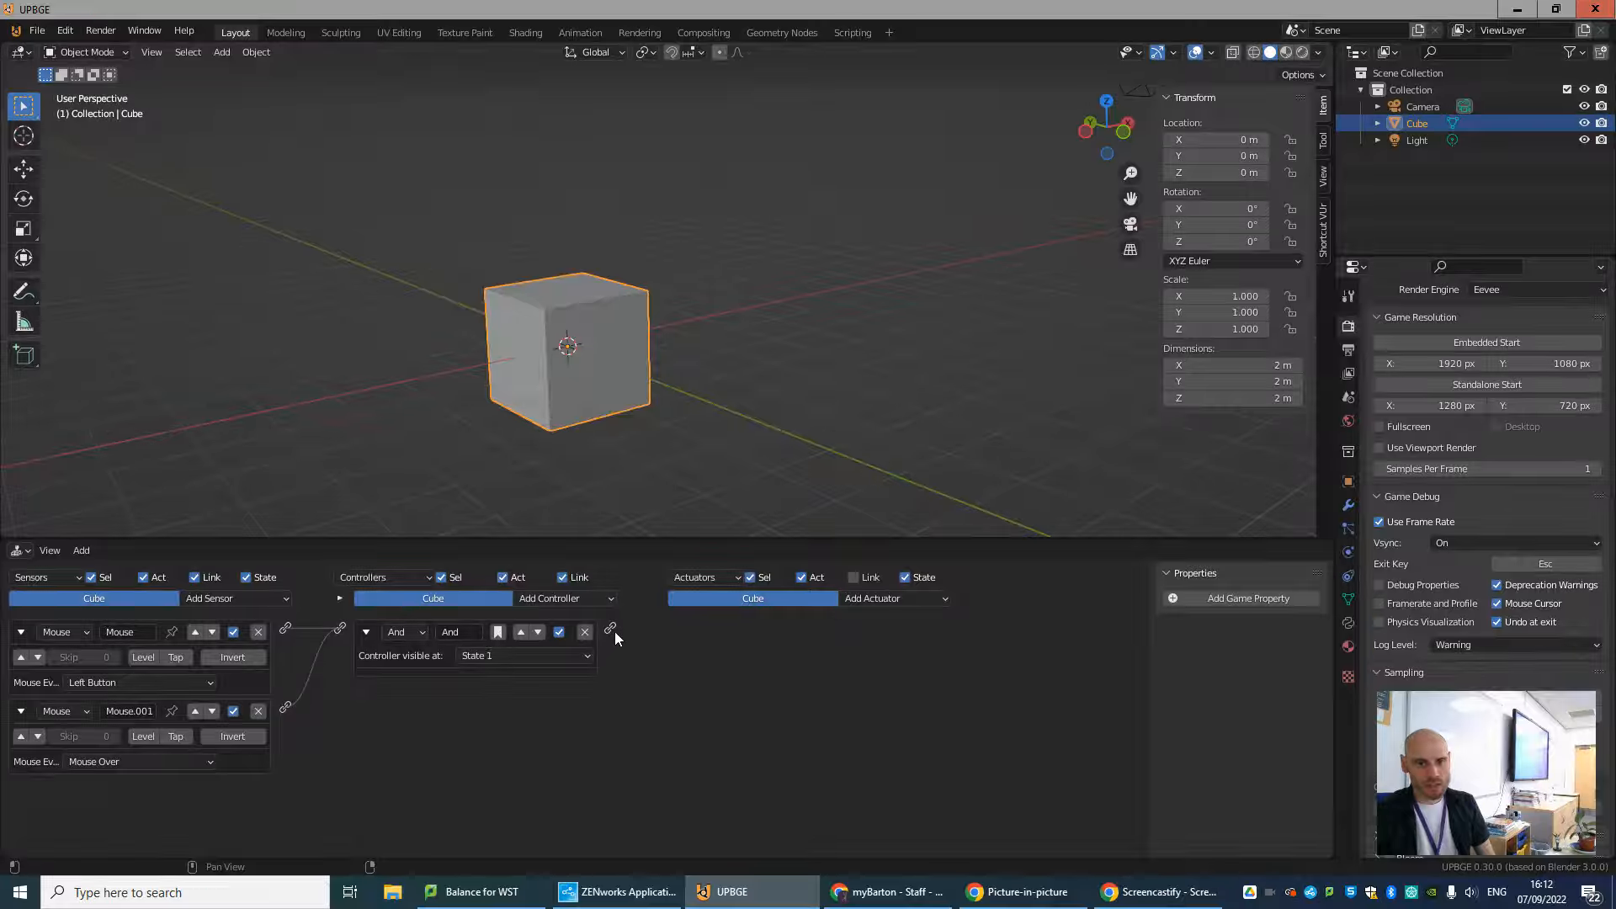
click(584, 631)
click(258, 631)
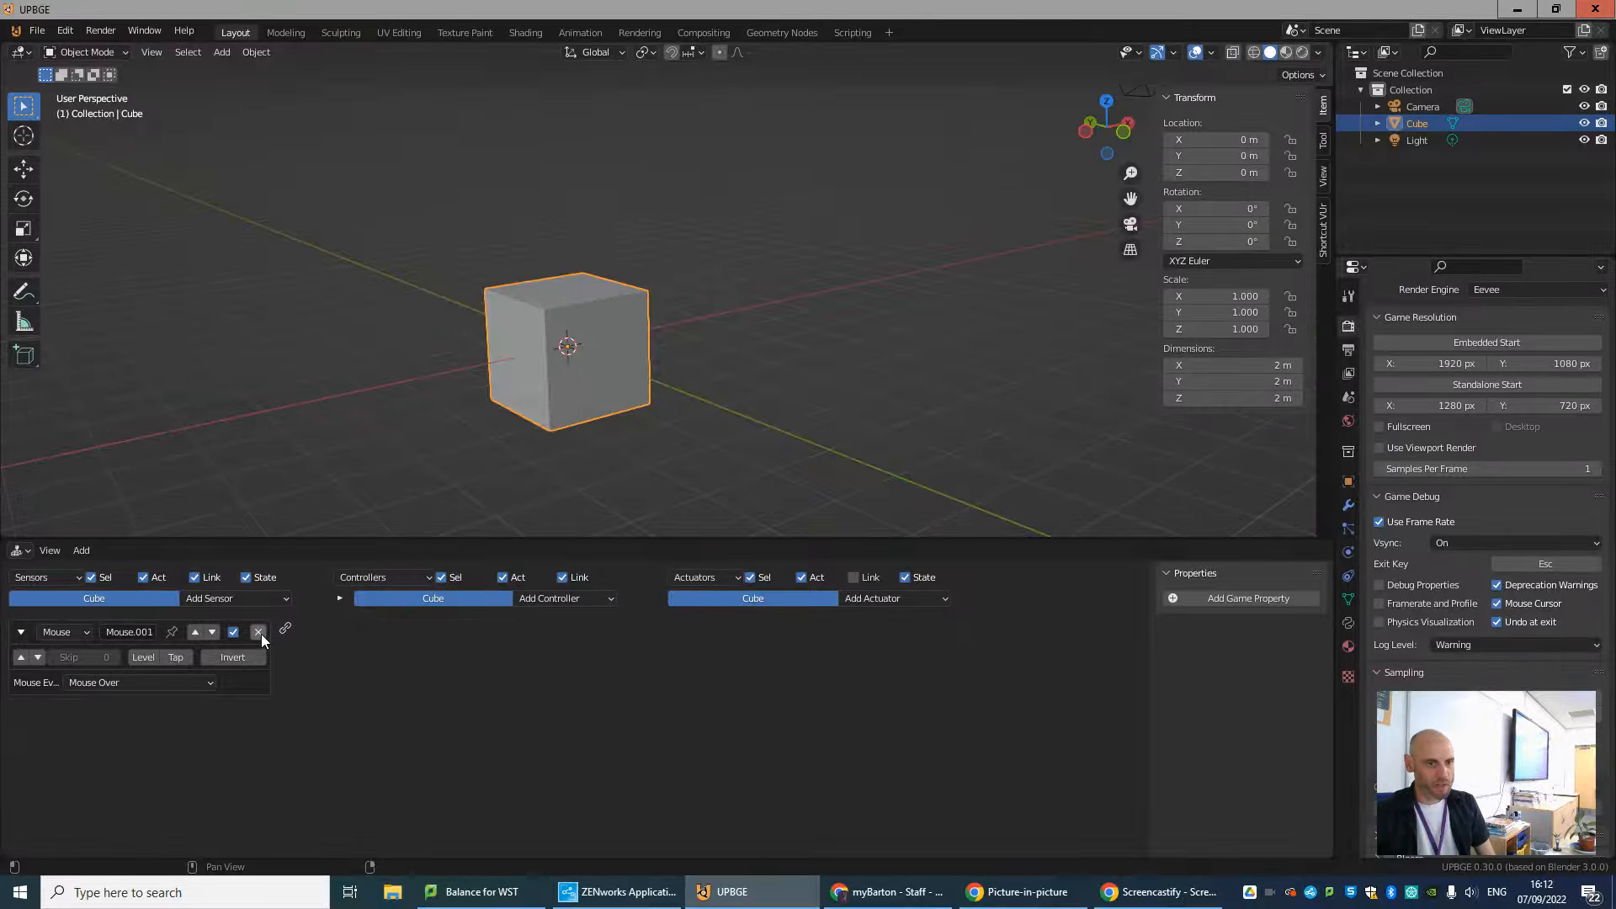
click(258, 631)
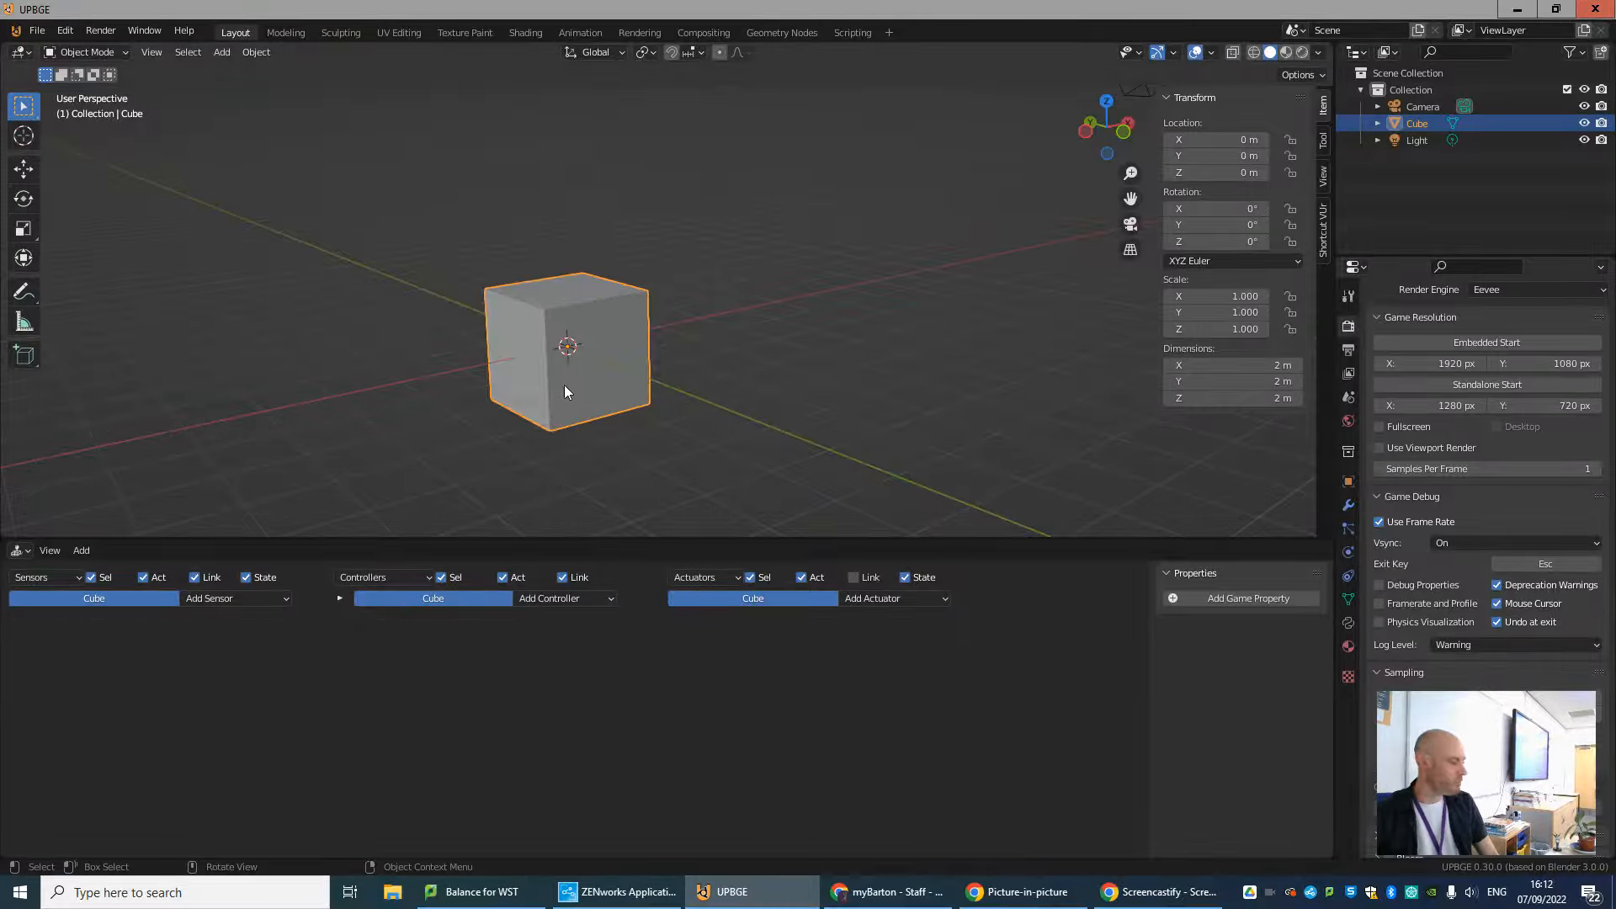
Add a Keyboard sensor to the cube, enlarge the logic editor area and assign W as the sensor's key.
mouse_move(561, 385)
shift+middle_down()
mouse_move(605, 358)
mouse_move(611, 382)
mouse_move(581, 387)
mouse_move(527, 350)
mouse_move(539, 362)
shift+middle_up()
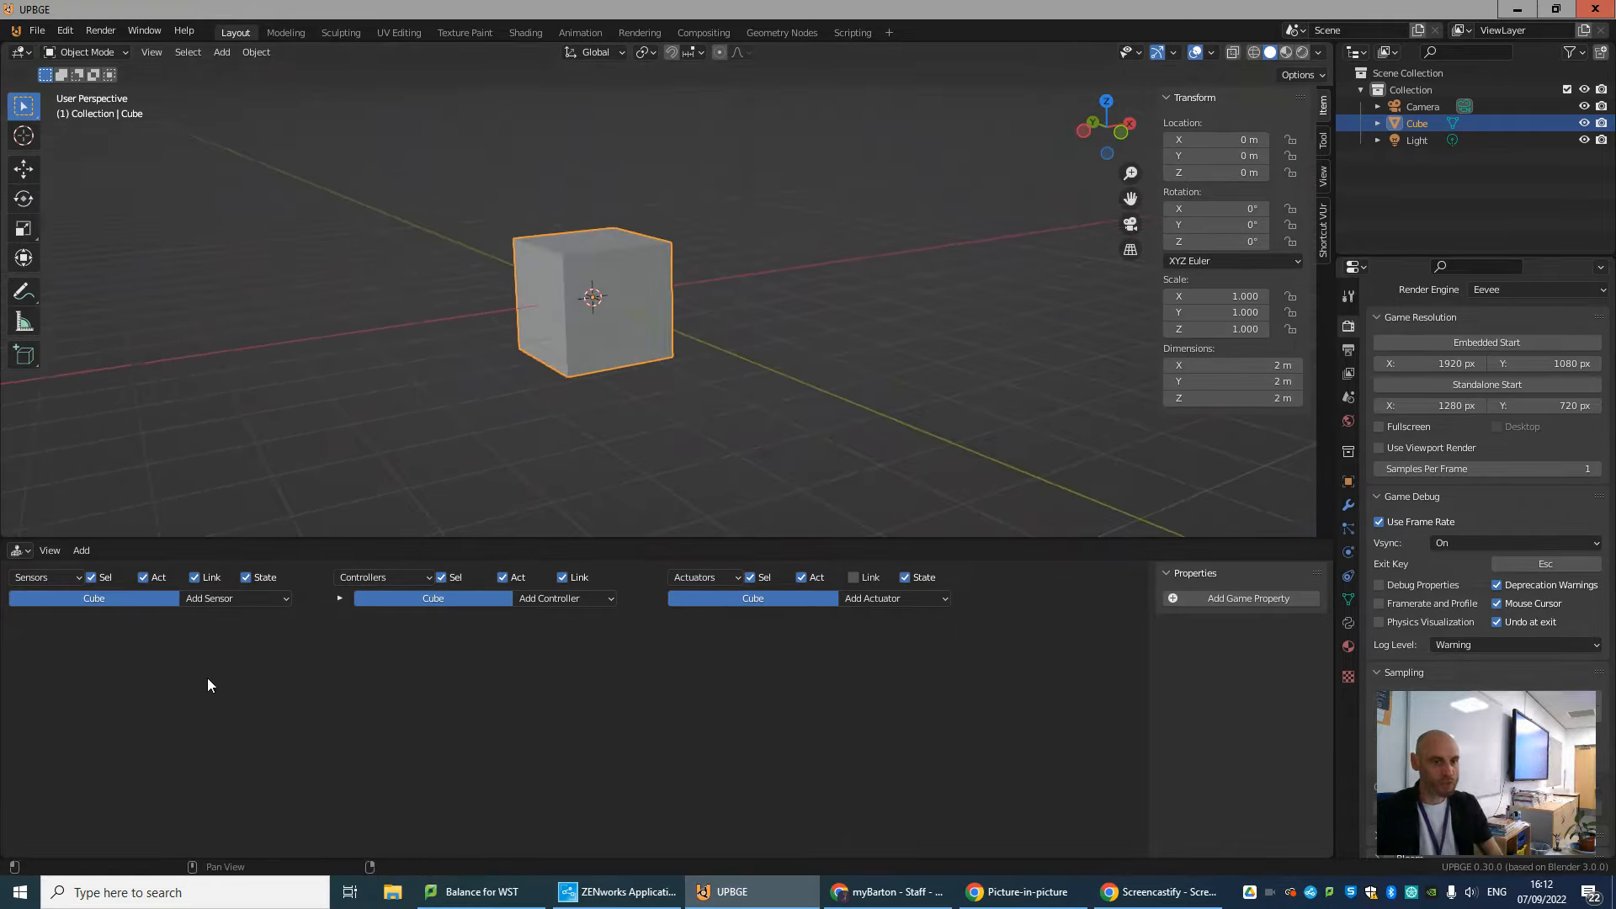
click(230, 597)
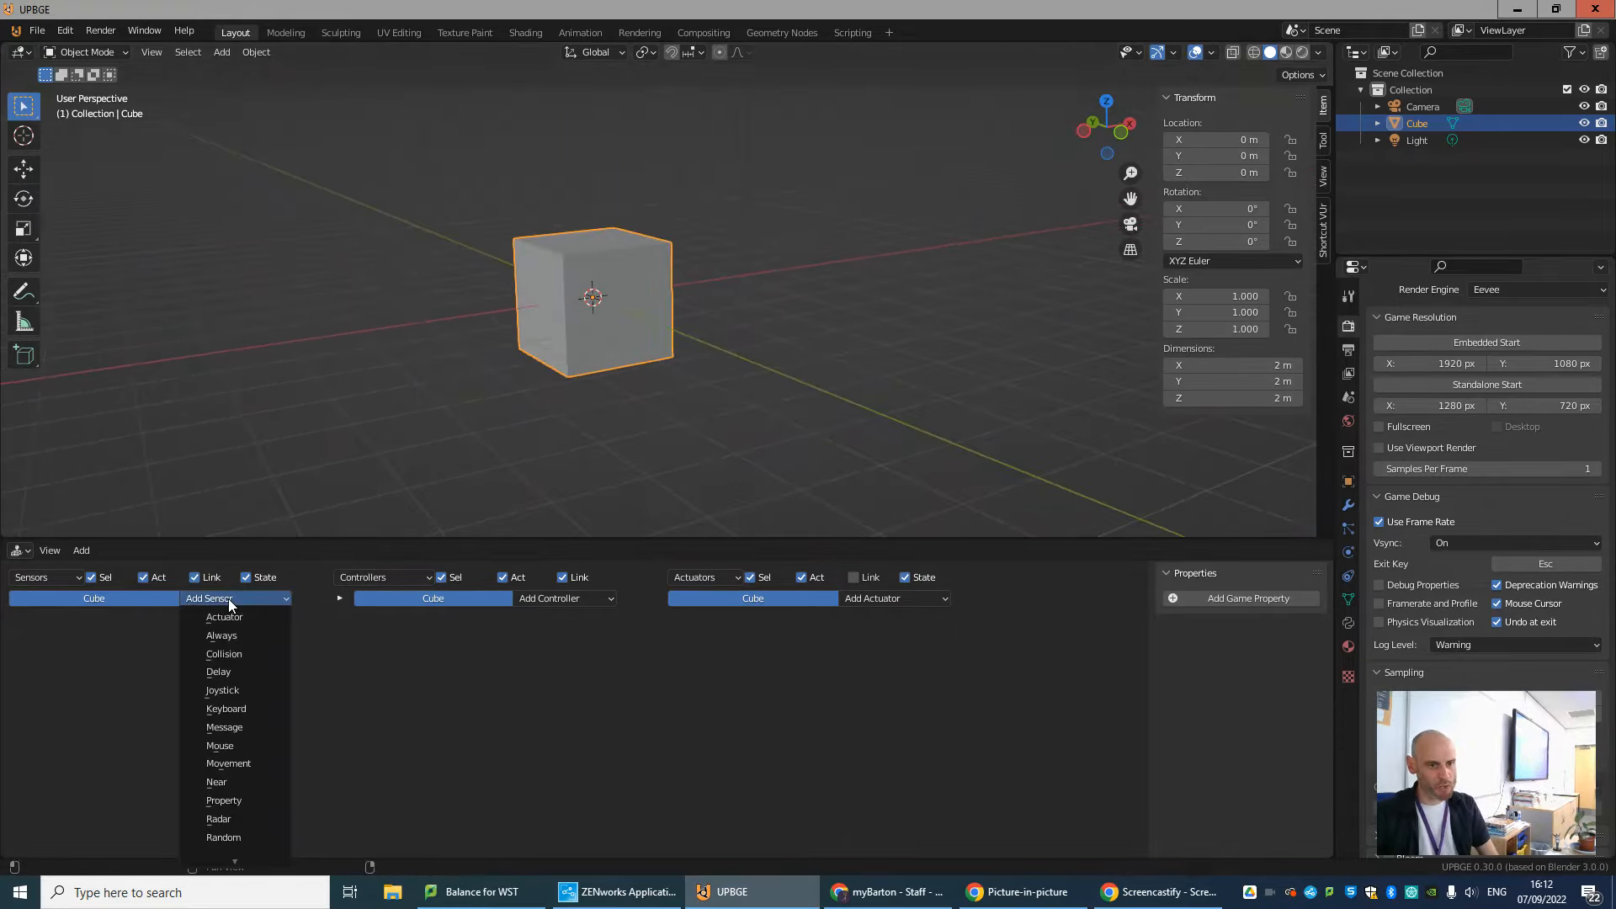
click(234, 711)
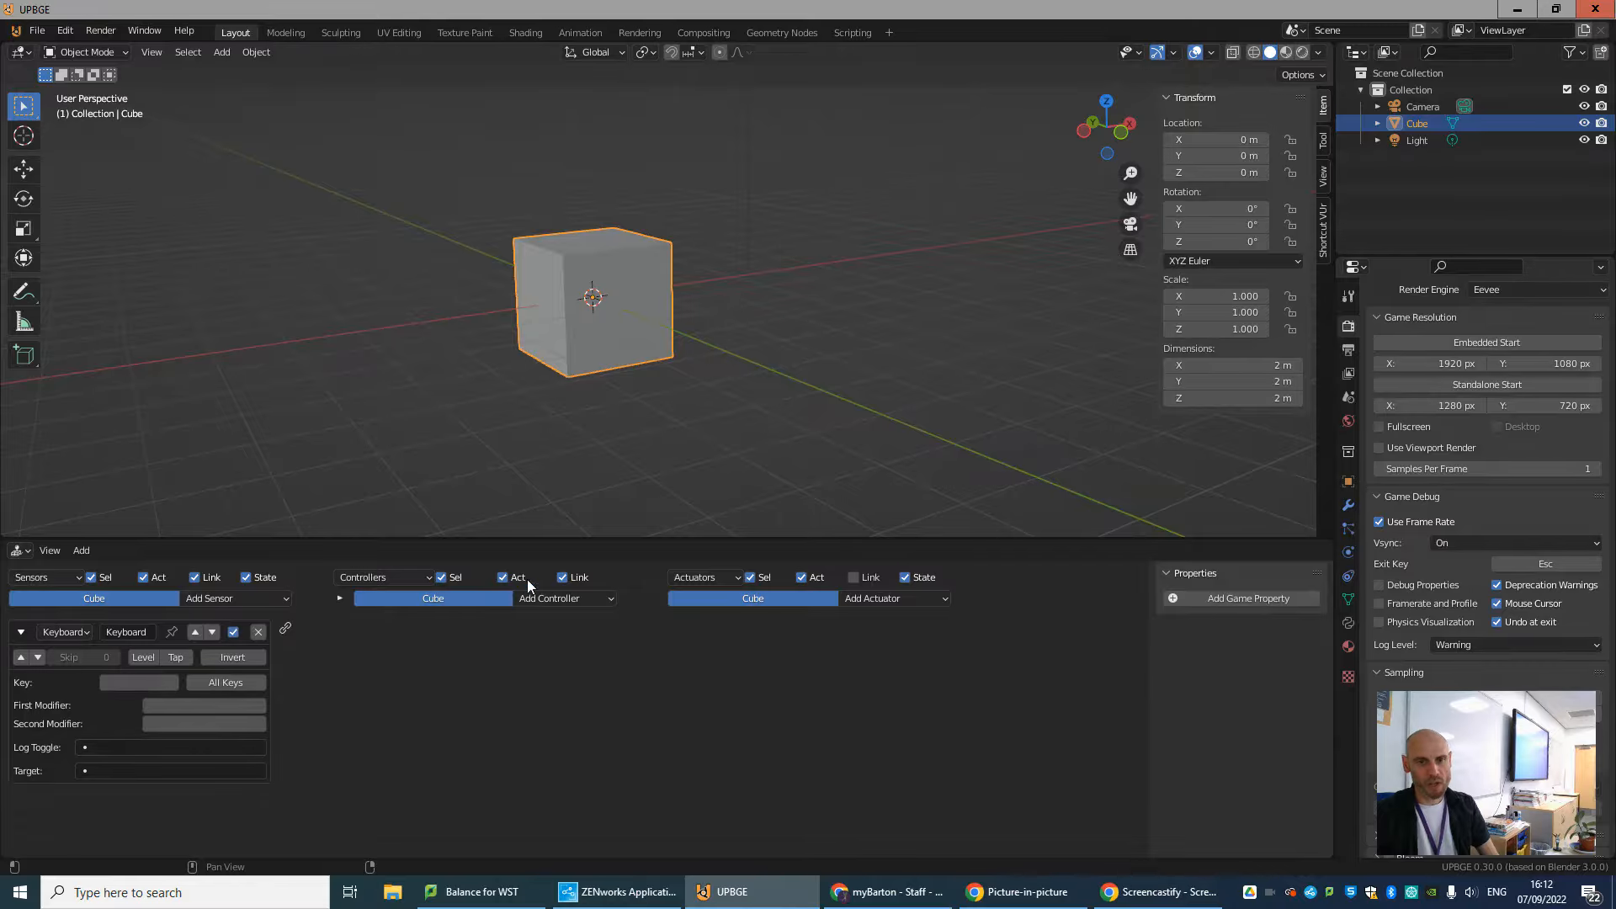
drag(646, 540, 644, 451)
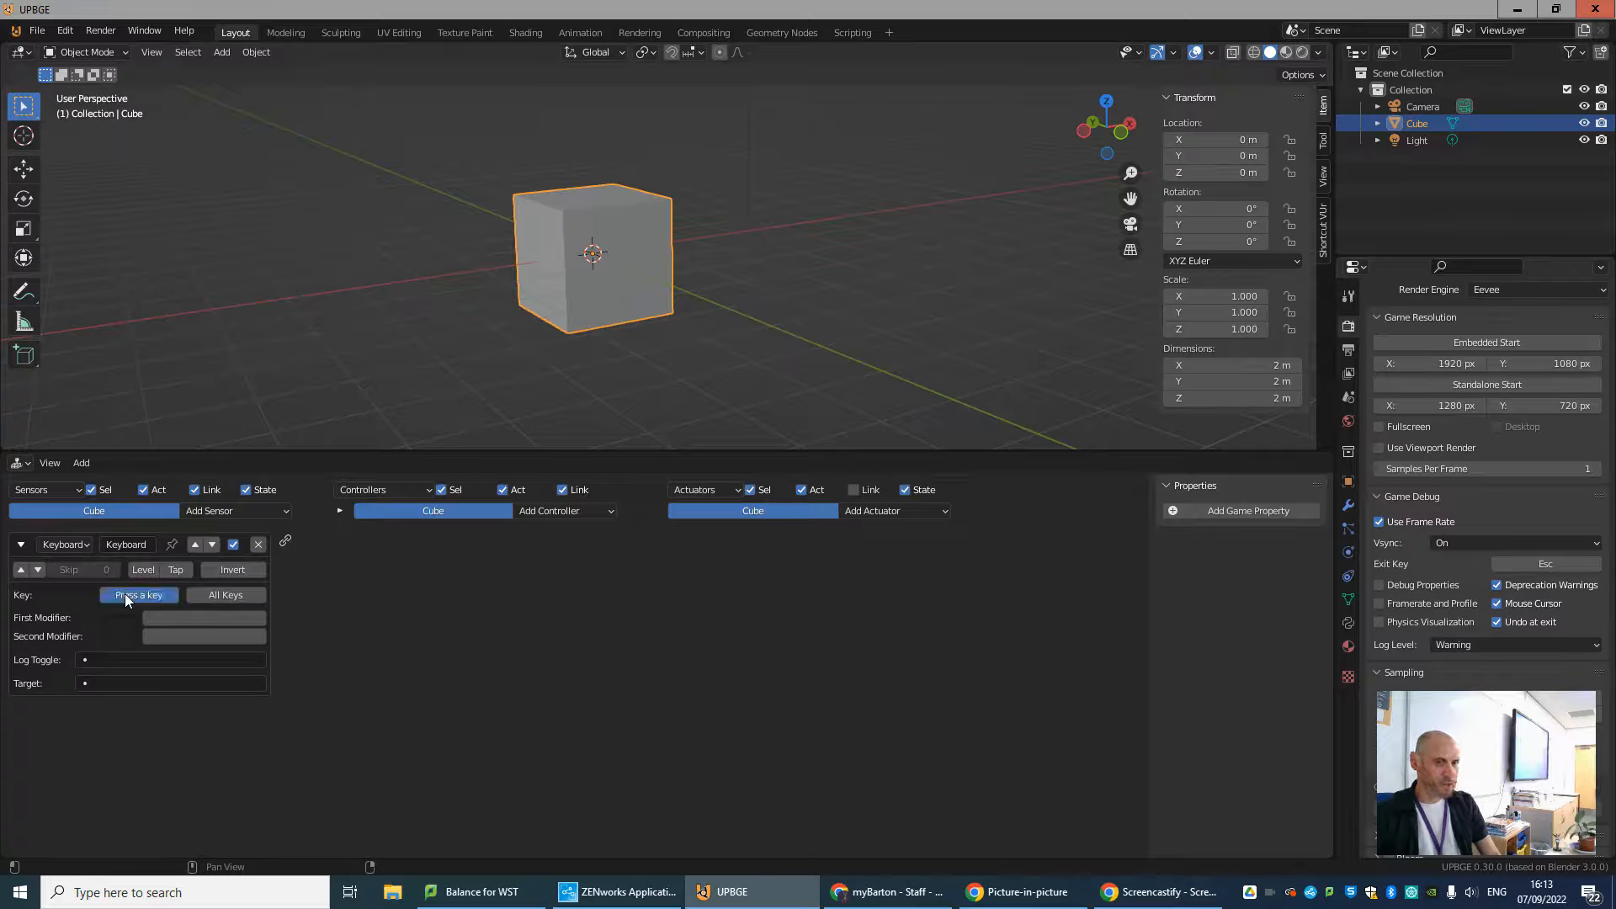
key(w)
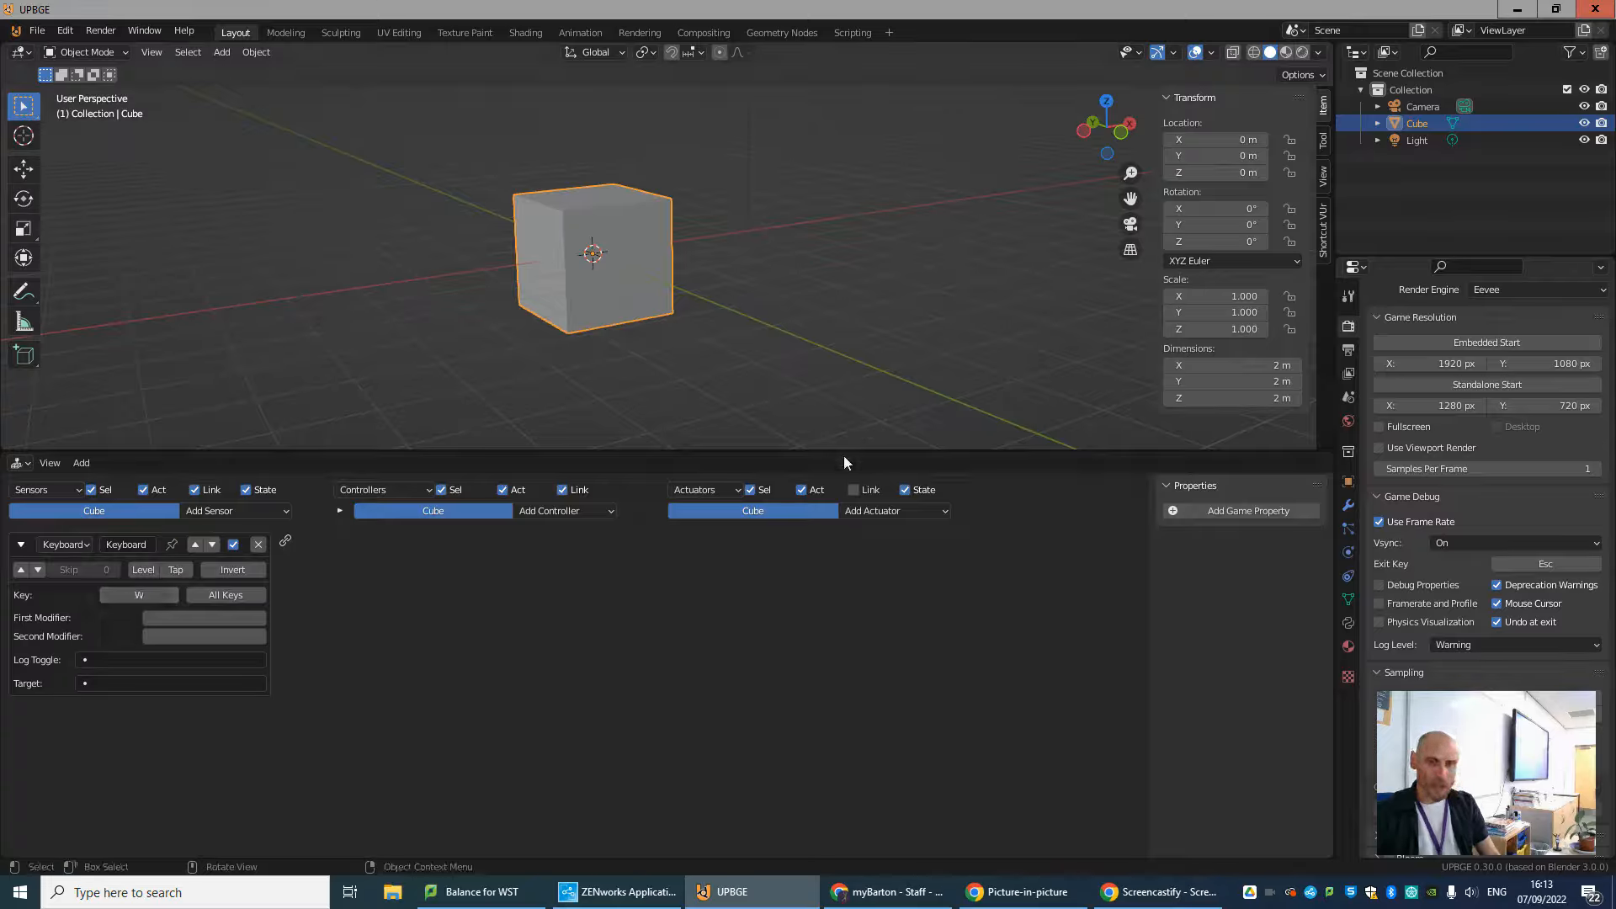
Add a Motion actuator to the cube and link the Keyboard sensor to it through an And controller, keeping Simple Motion as the motion type.
click(901, 512)
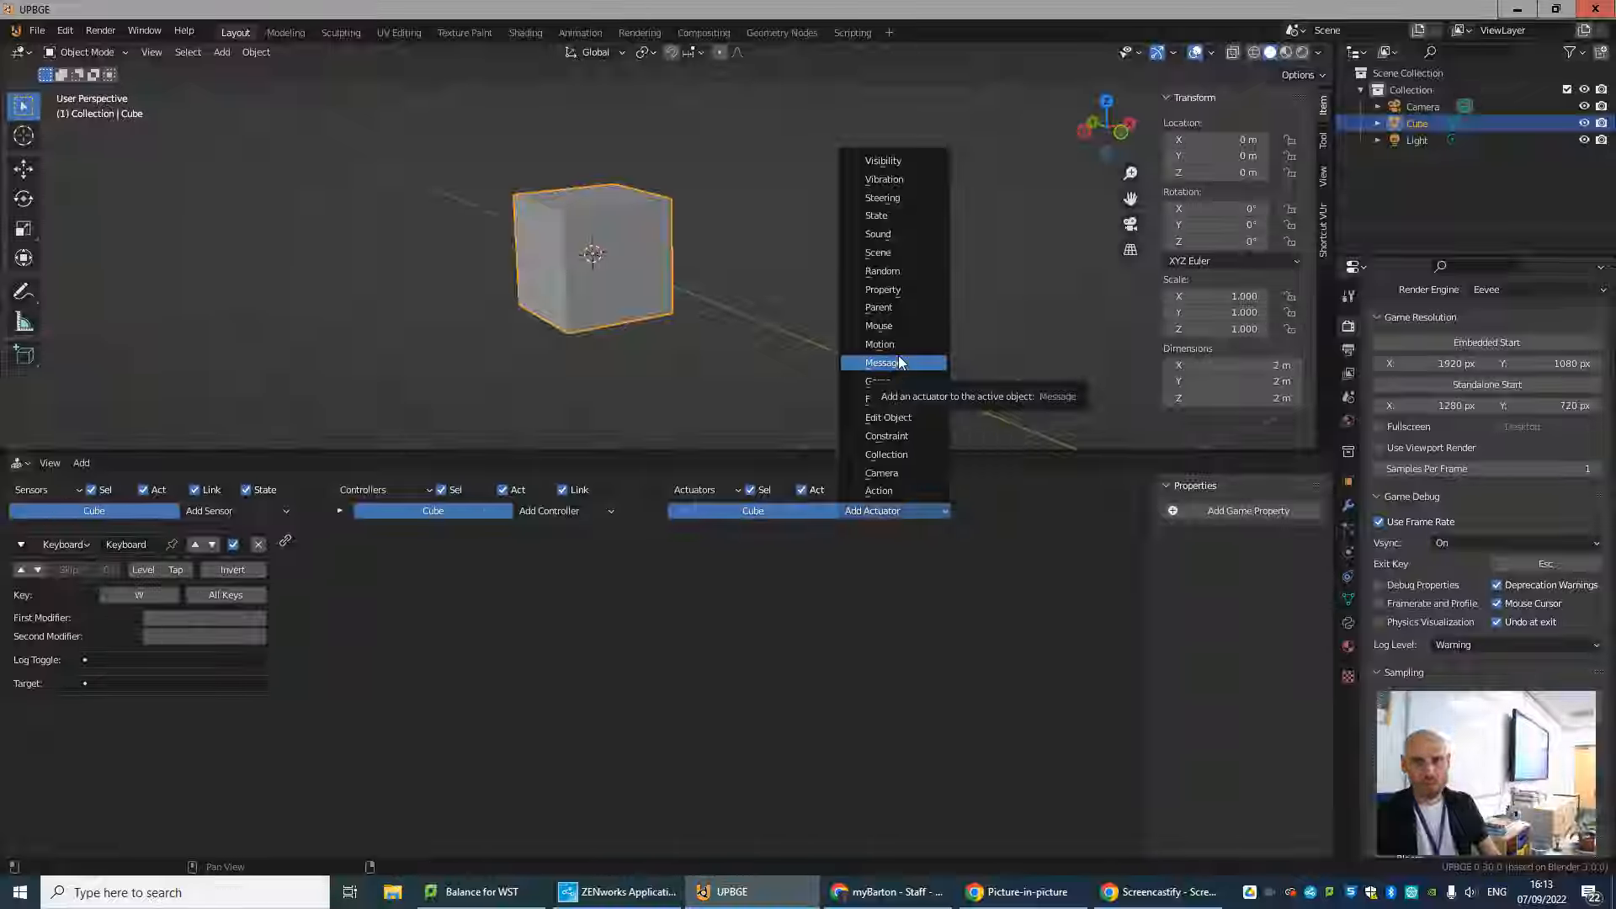
click(880, 343)
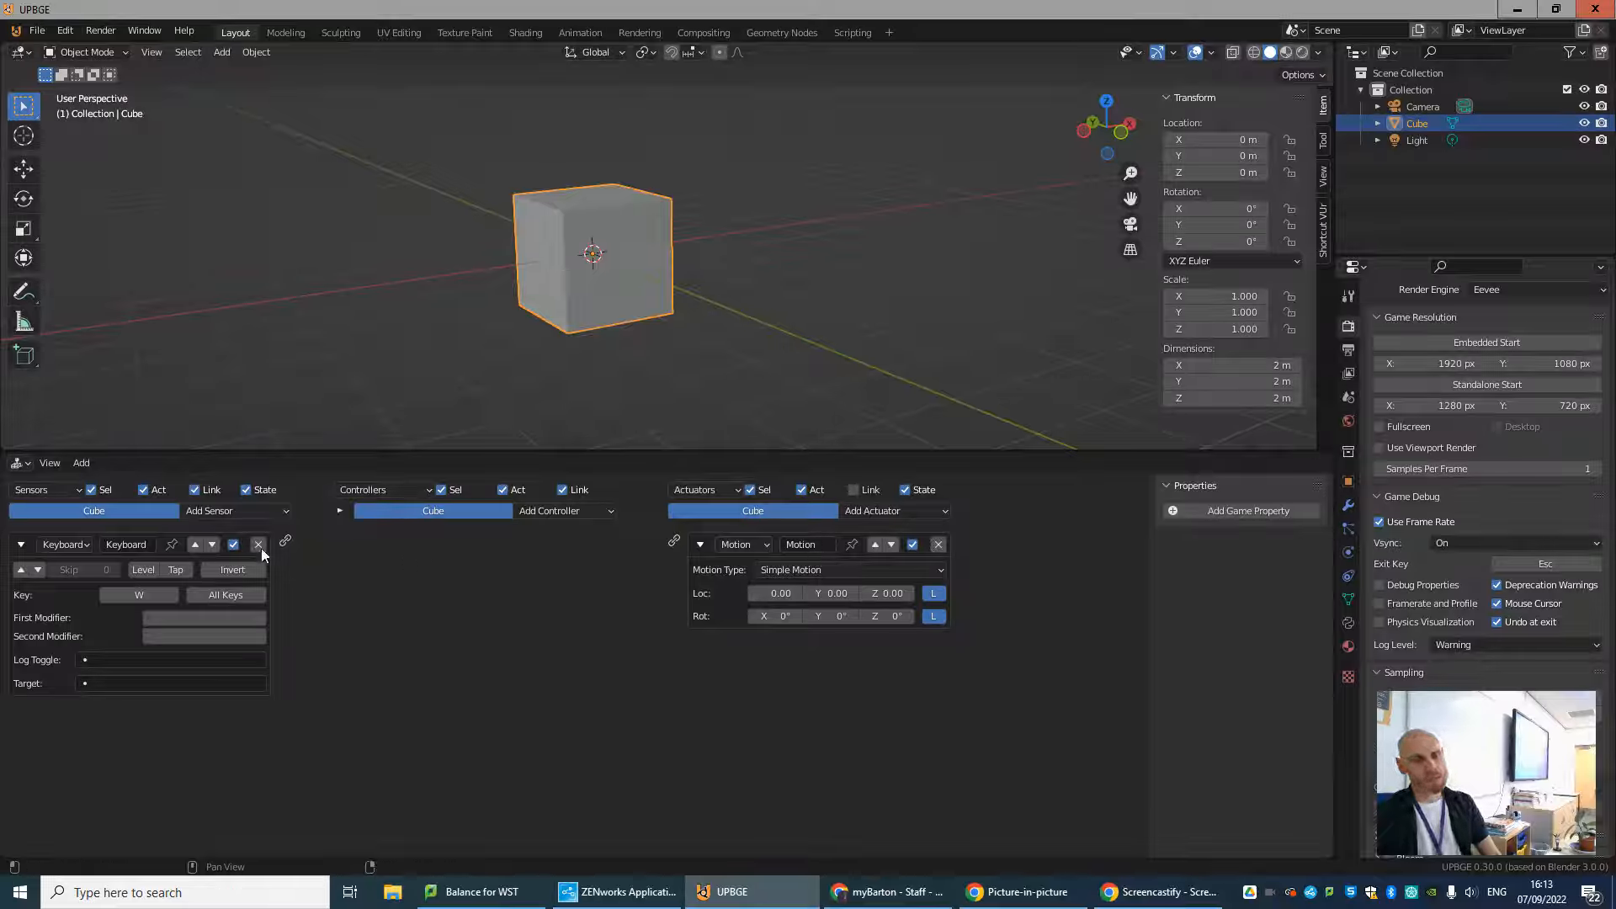
drag(283, 543, 674, 541)
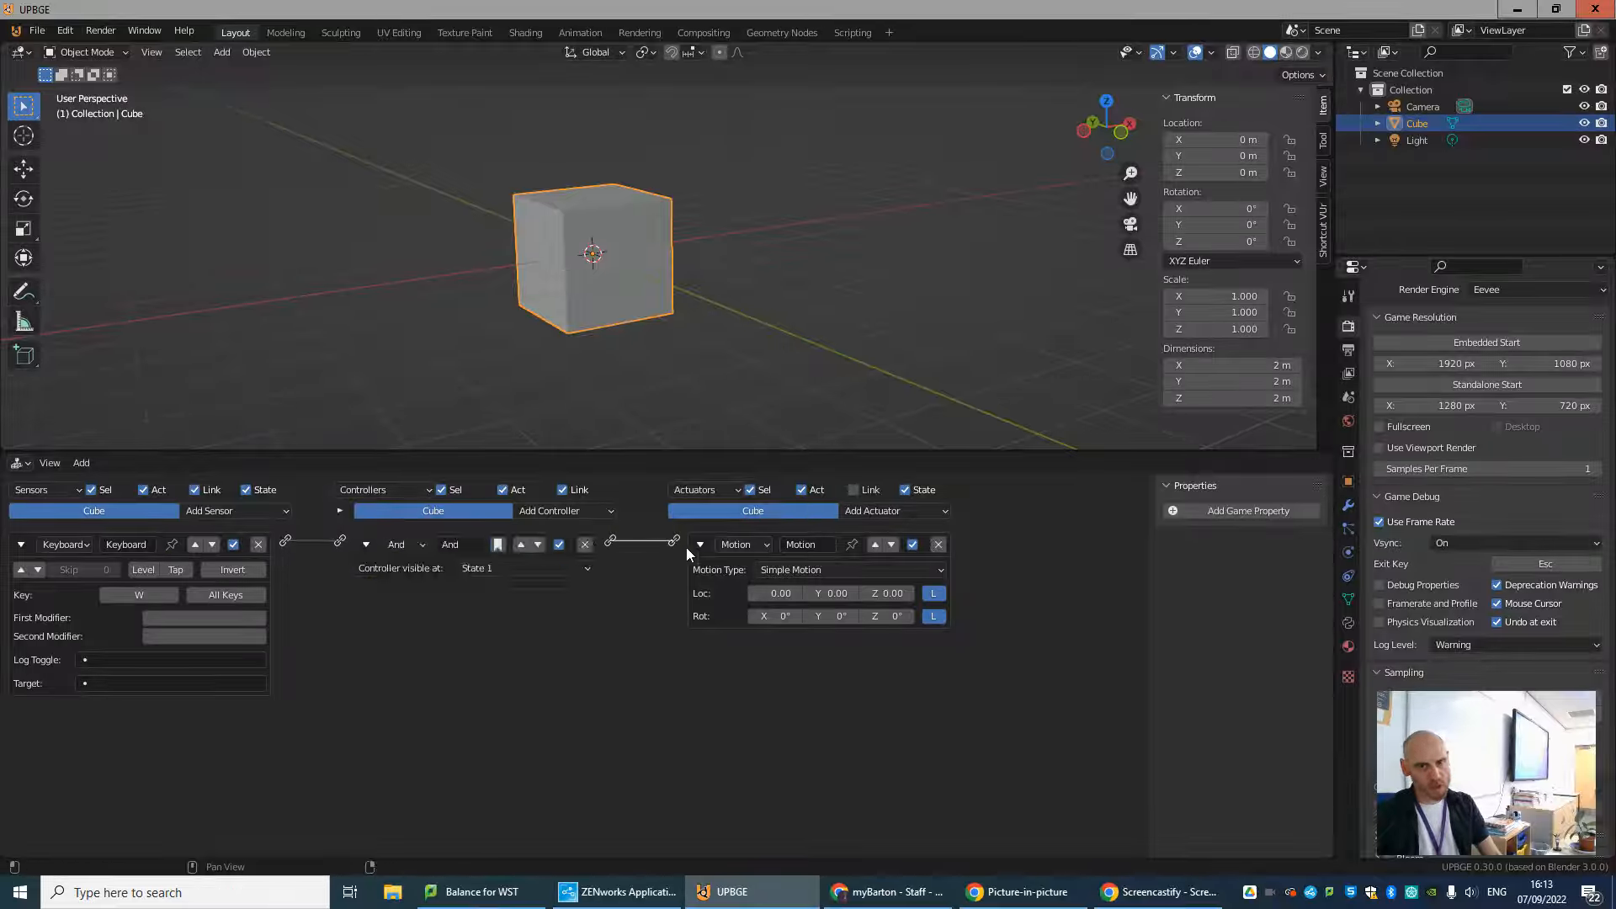
click(838, 569)
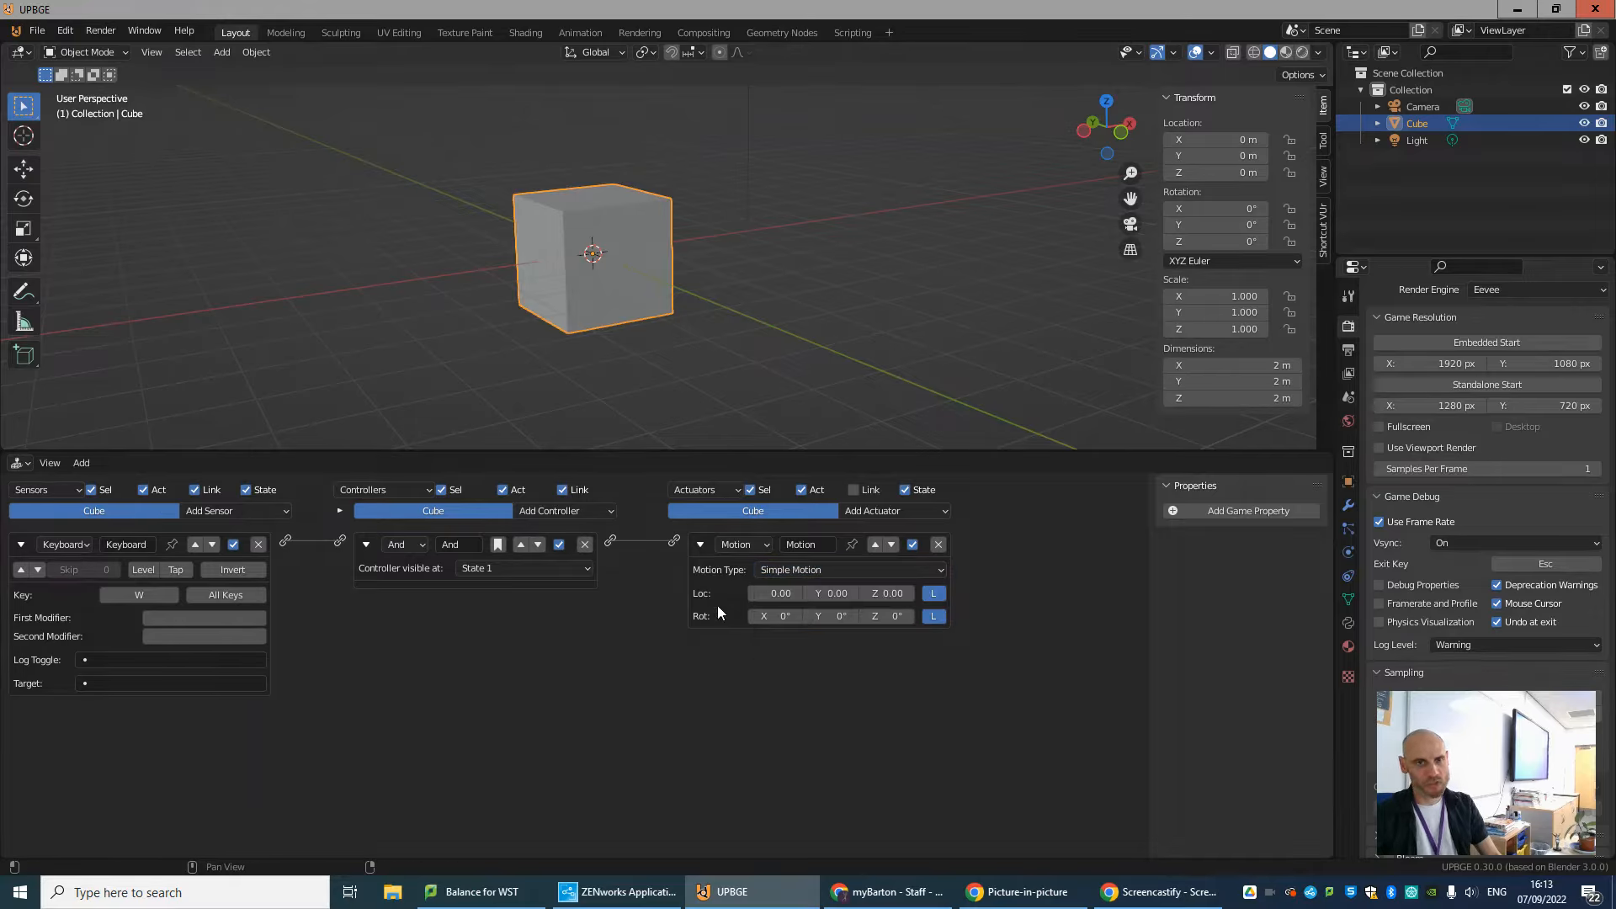
Examine the cube's orientation against the X and Y axes from several angles and distances.
mouse_move(566, 387)
middle_down()
mouse_move(574, 355)
mouse_move(589, 373)
middle_up()
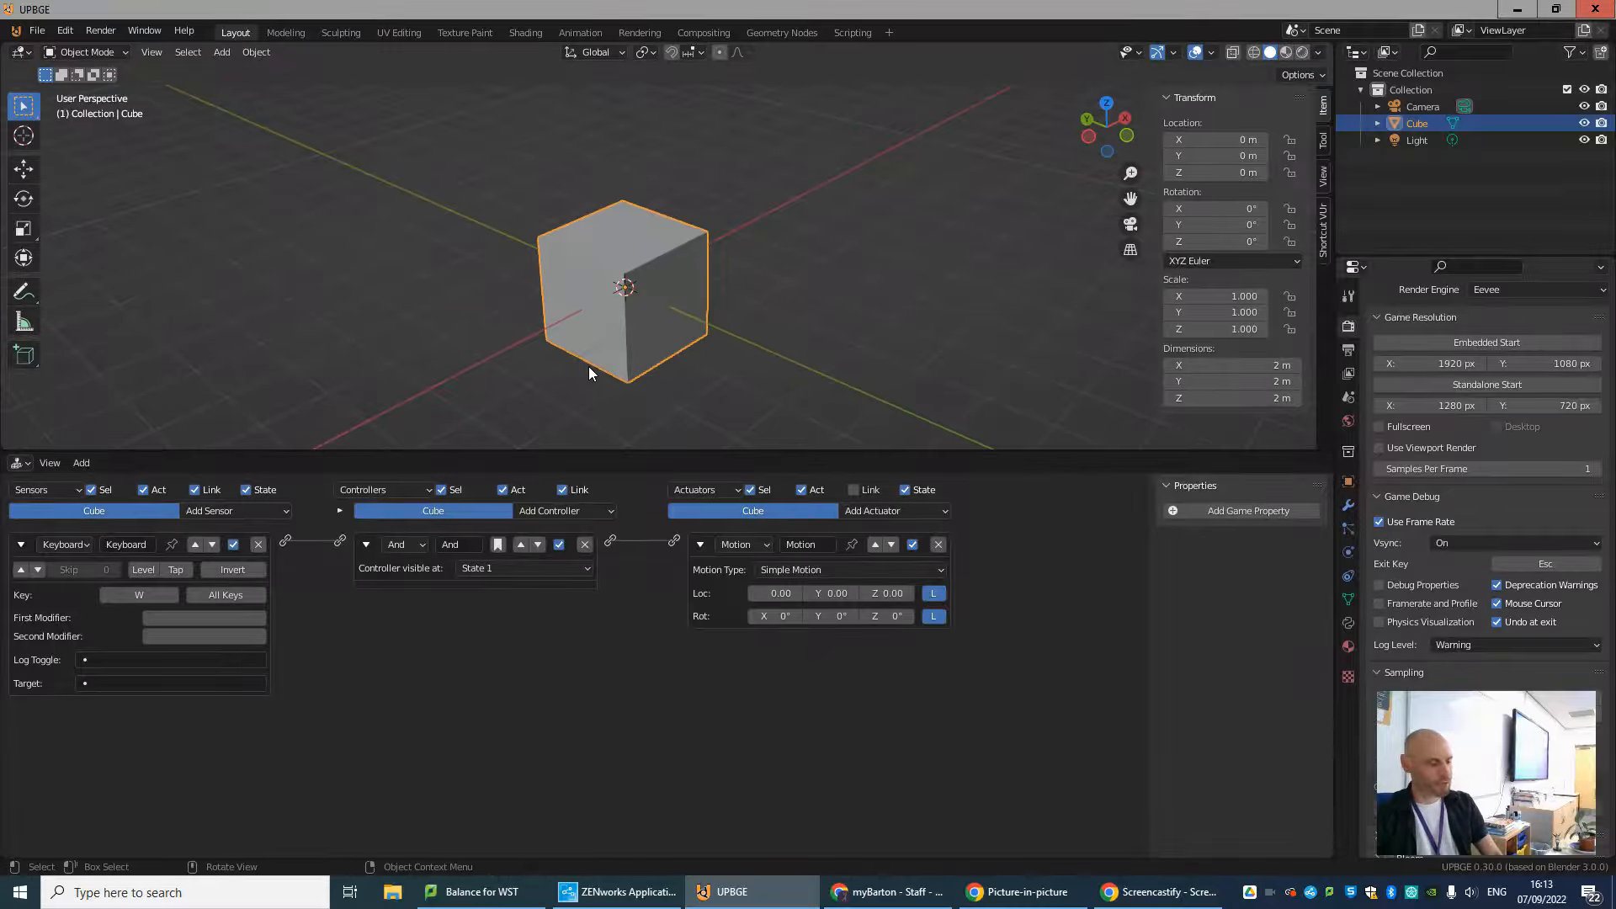
scroll(671, 360, down, 2)
scroll(671, 360, up, 2)
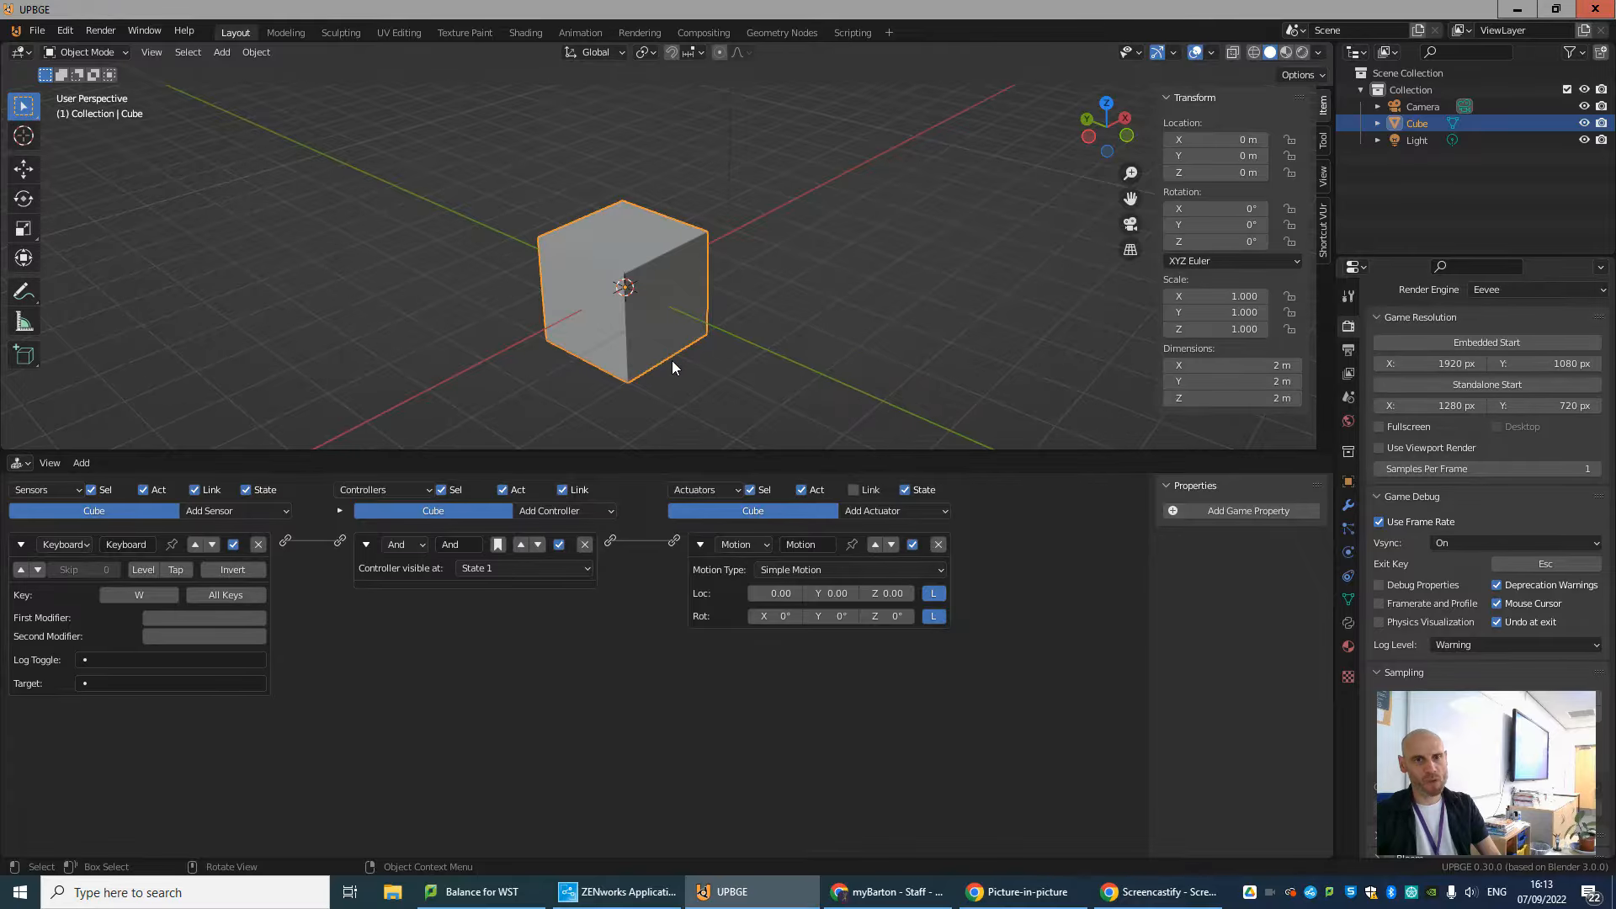
middle_drag(607, 395, 643, 387)
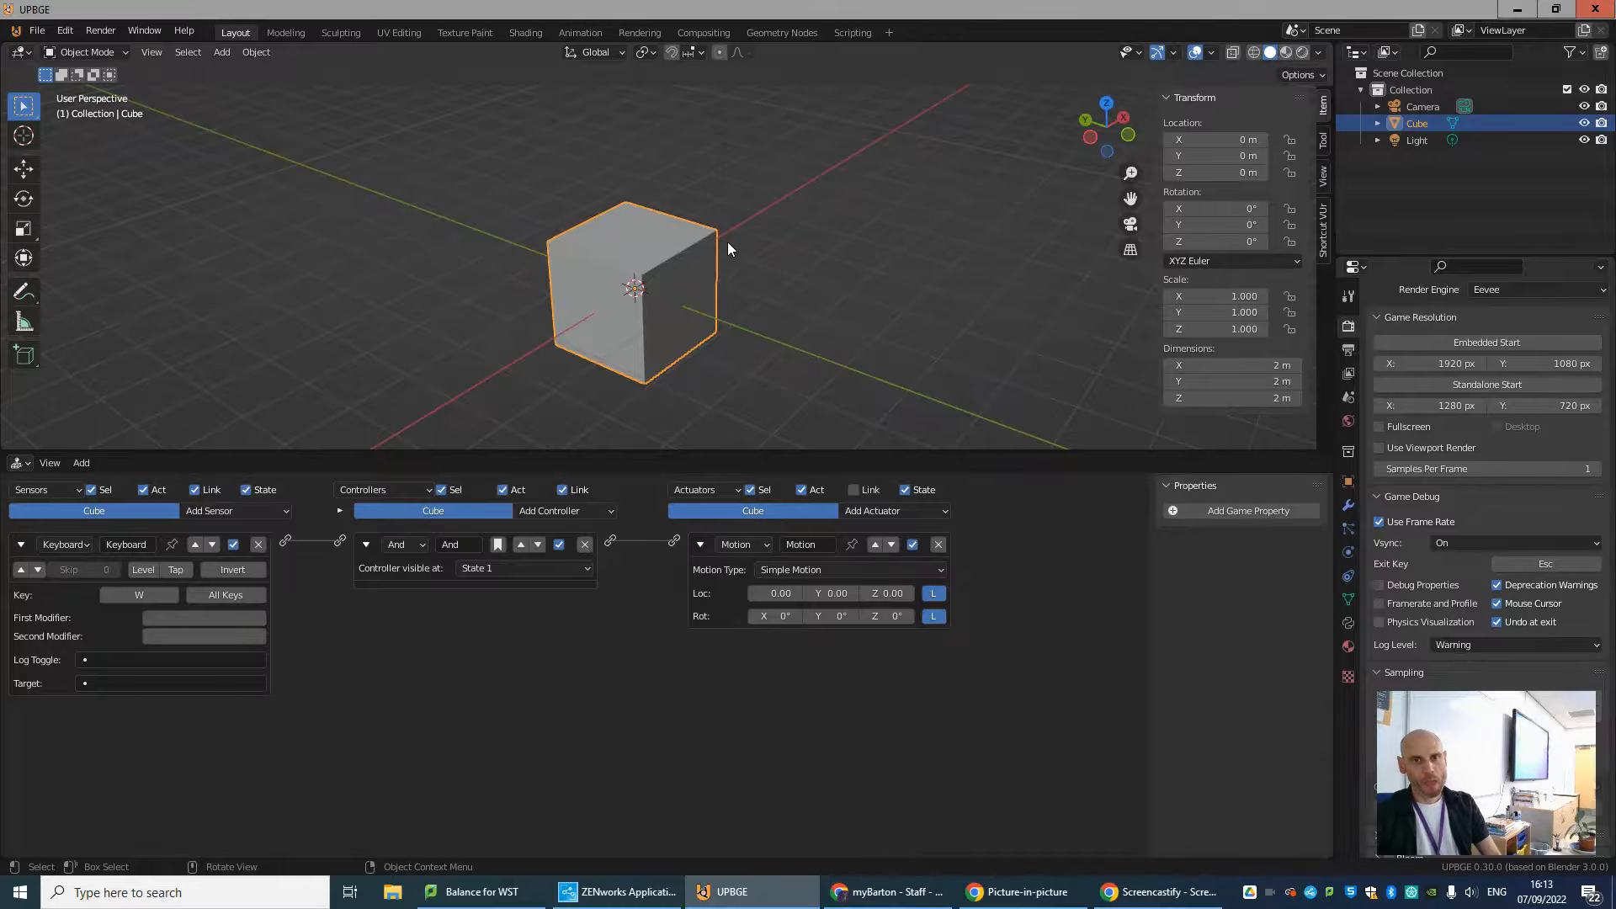
scroll(723, 257, down, 3)
scroll(711, 269, up, 2)
scroll(757, 270, down, 4)
middle_drag(913, 321, 654, 340)
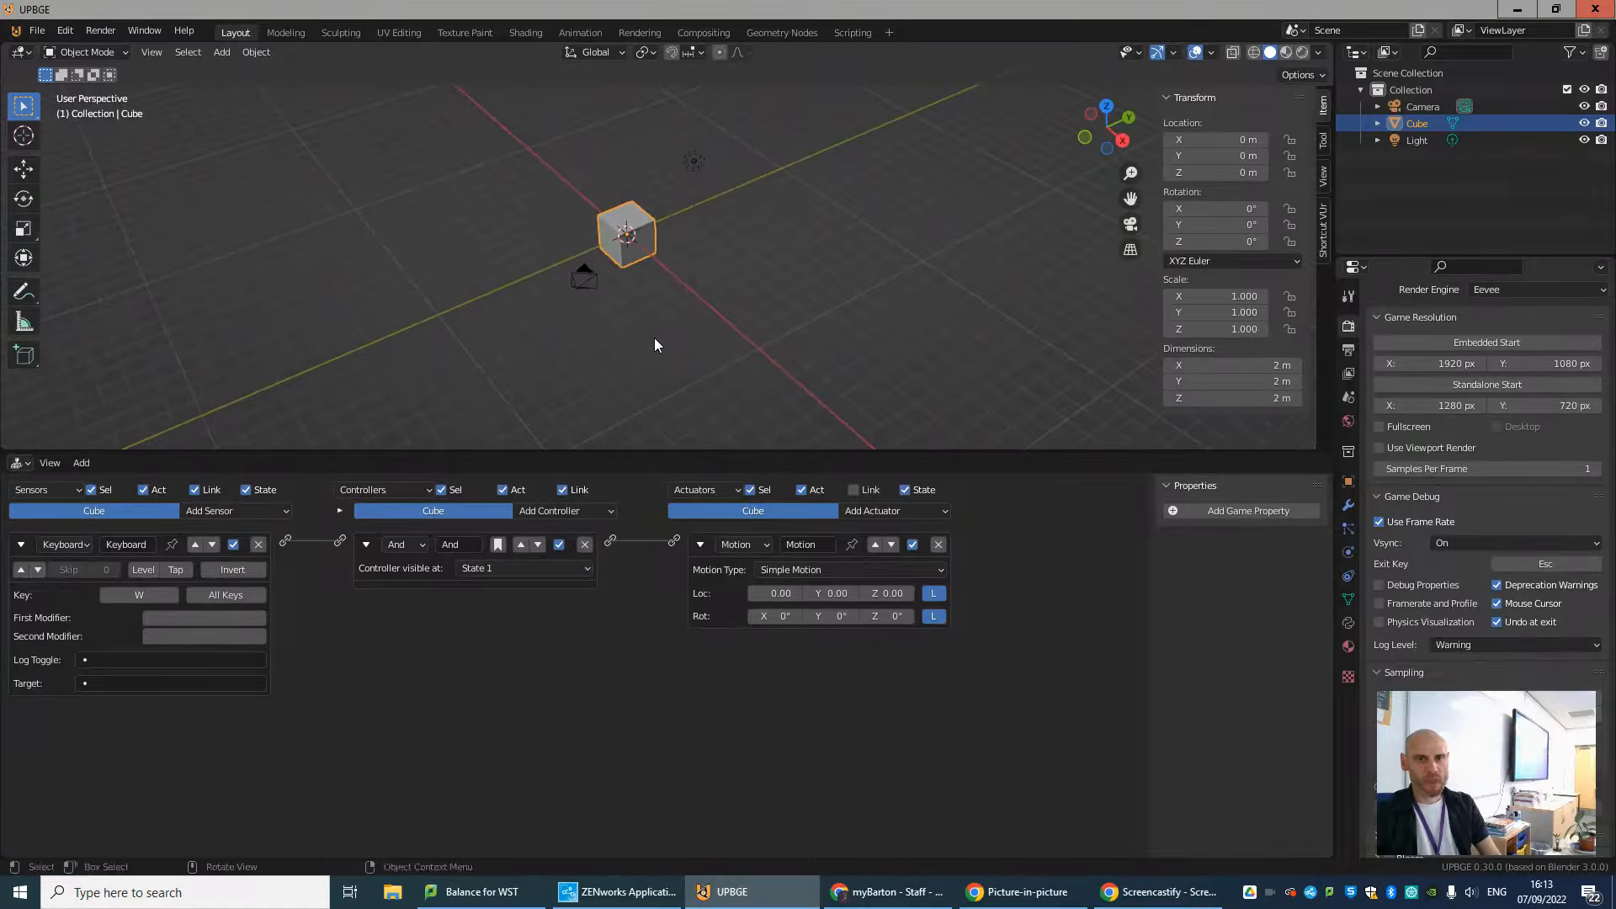
Select the camera and look through it to examine how the cube is framed in the game view.
click(581, 281)
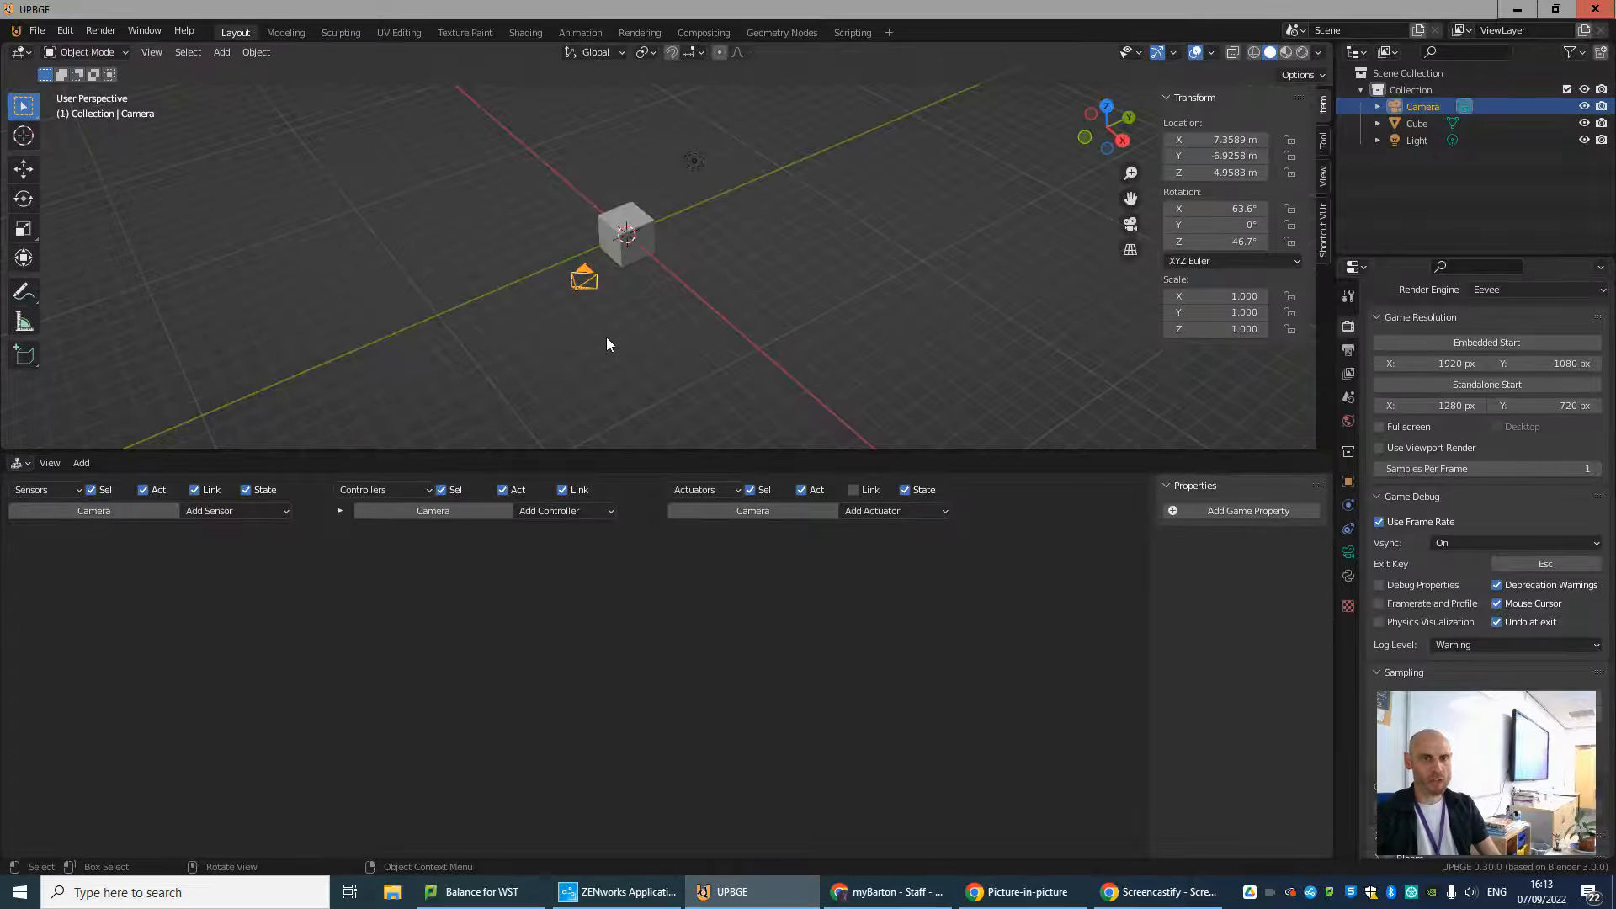
key(KP_0)
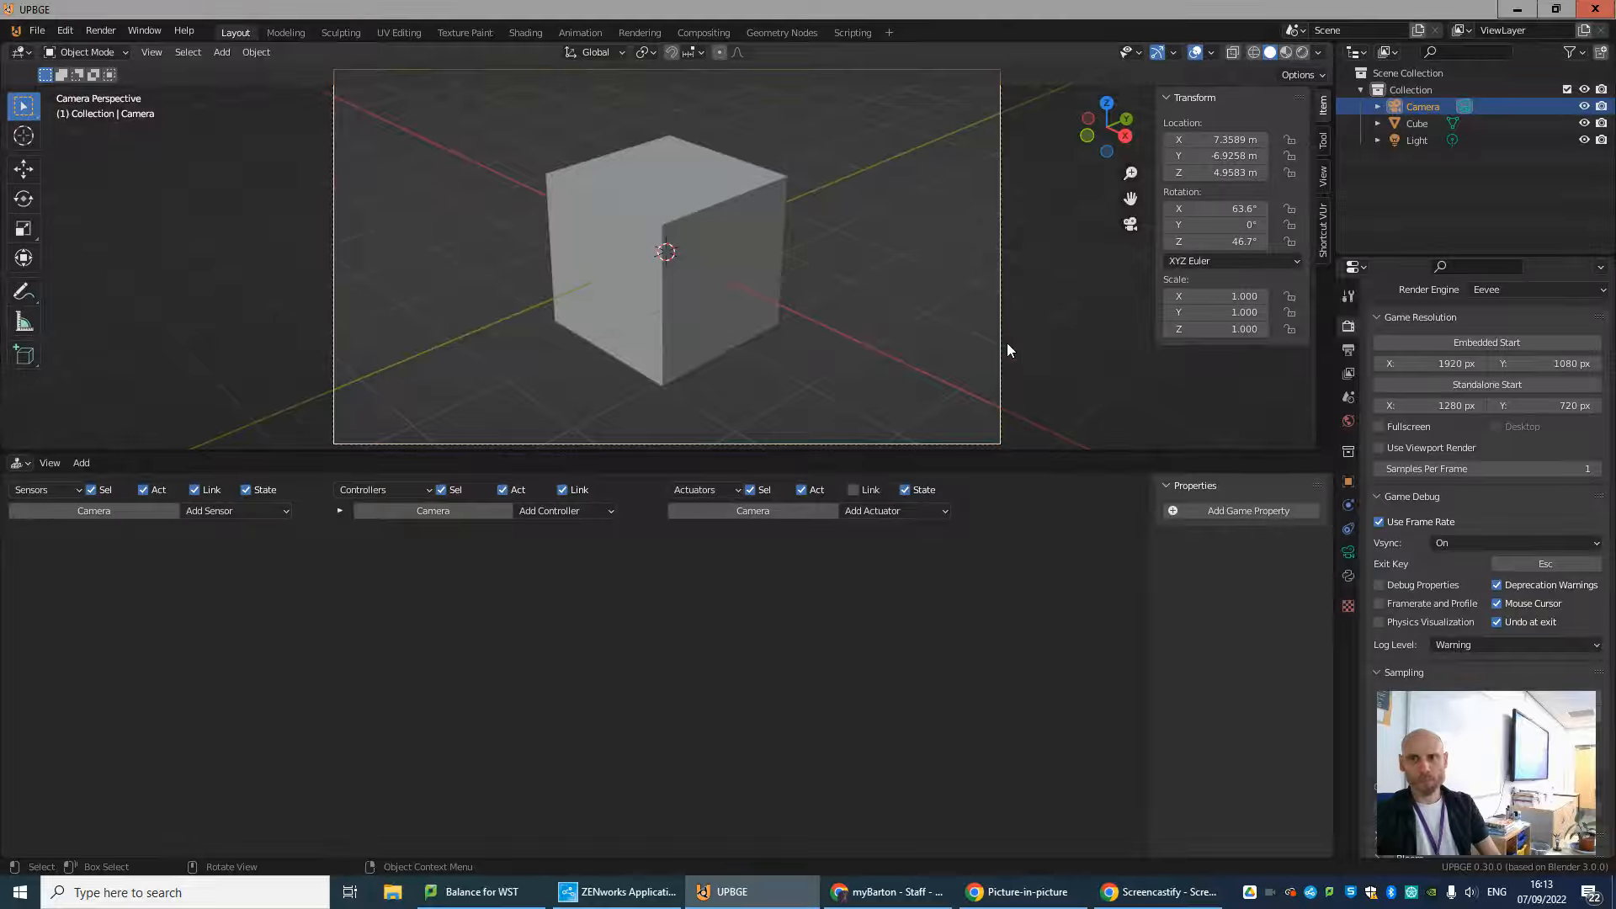
click(1323, 236)
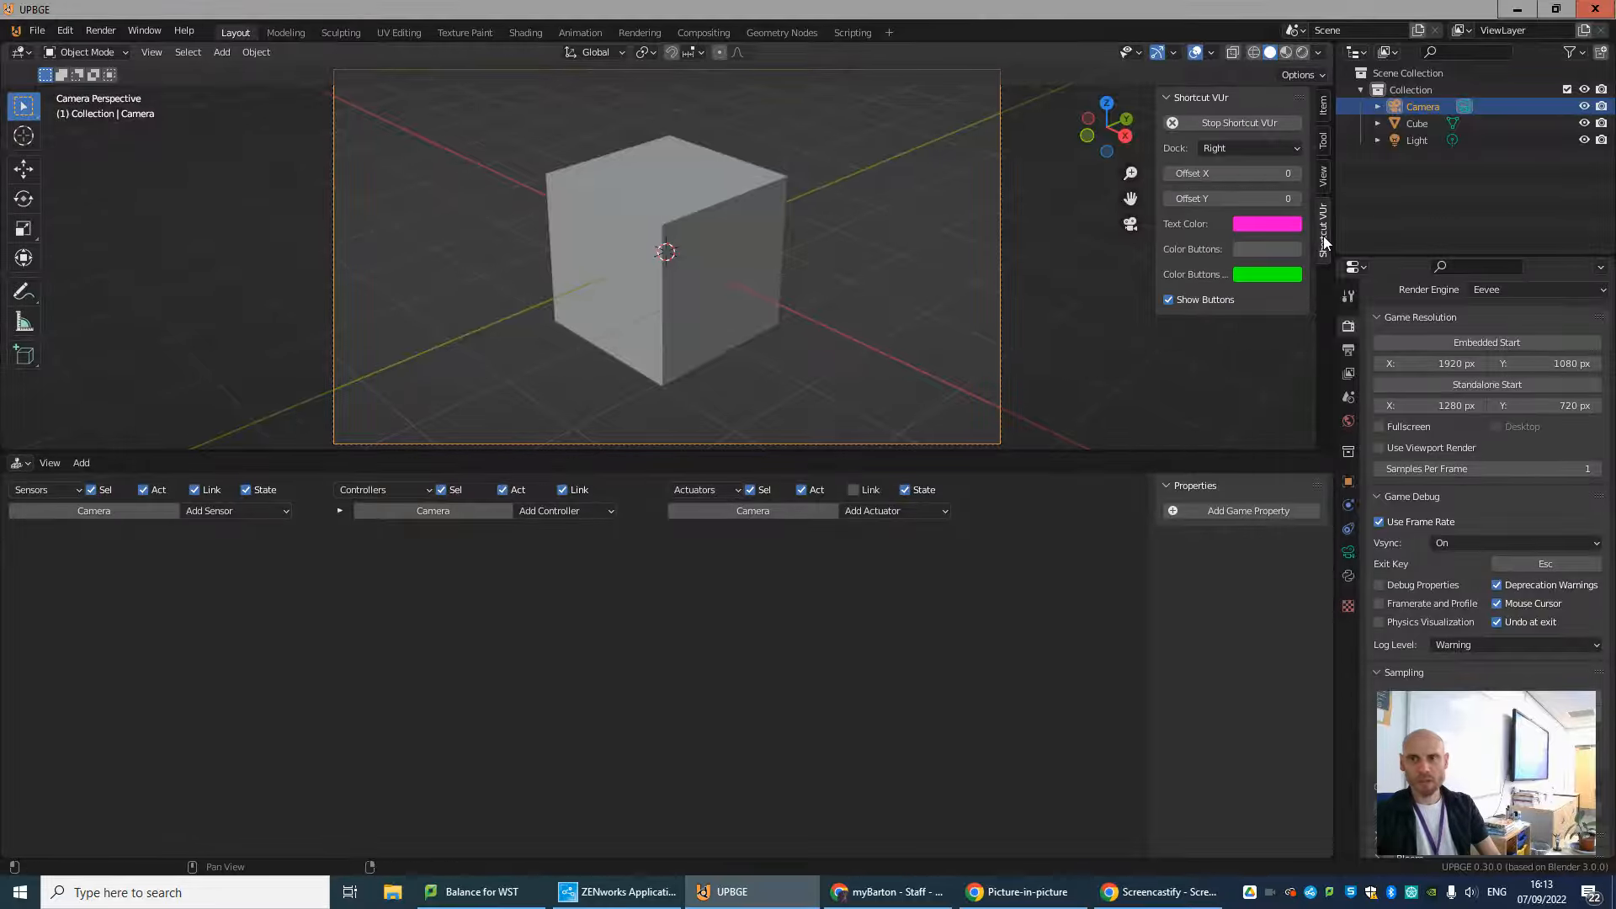
click(1323, 107)
scroll(731, 258, down, 3)
scroll(730, 258, up, 1)
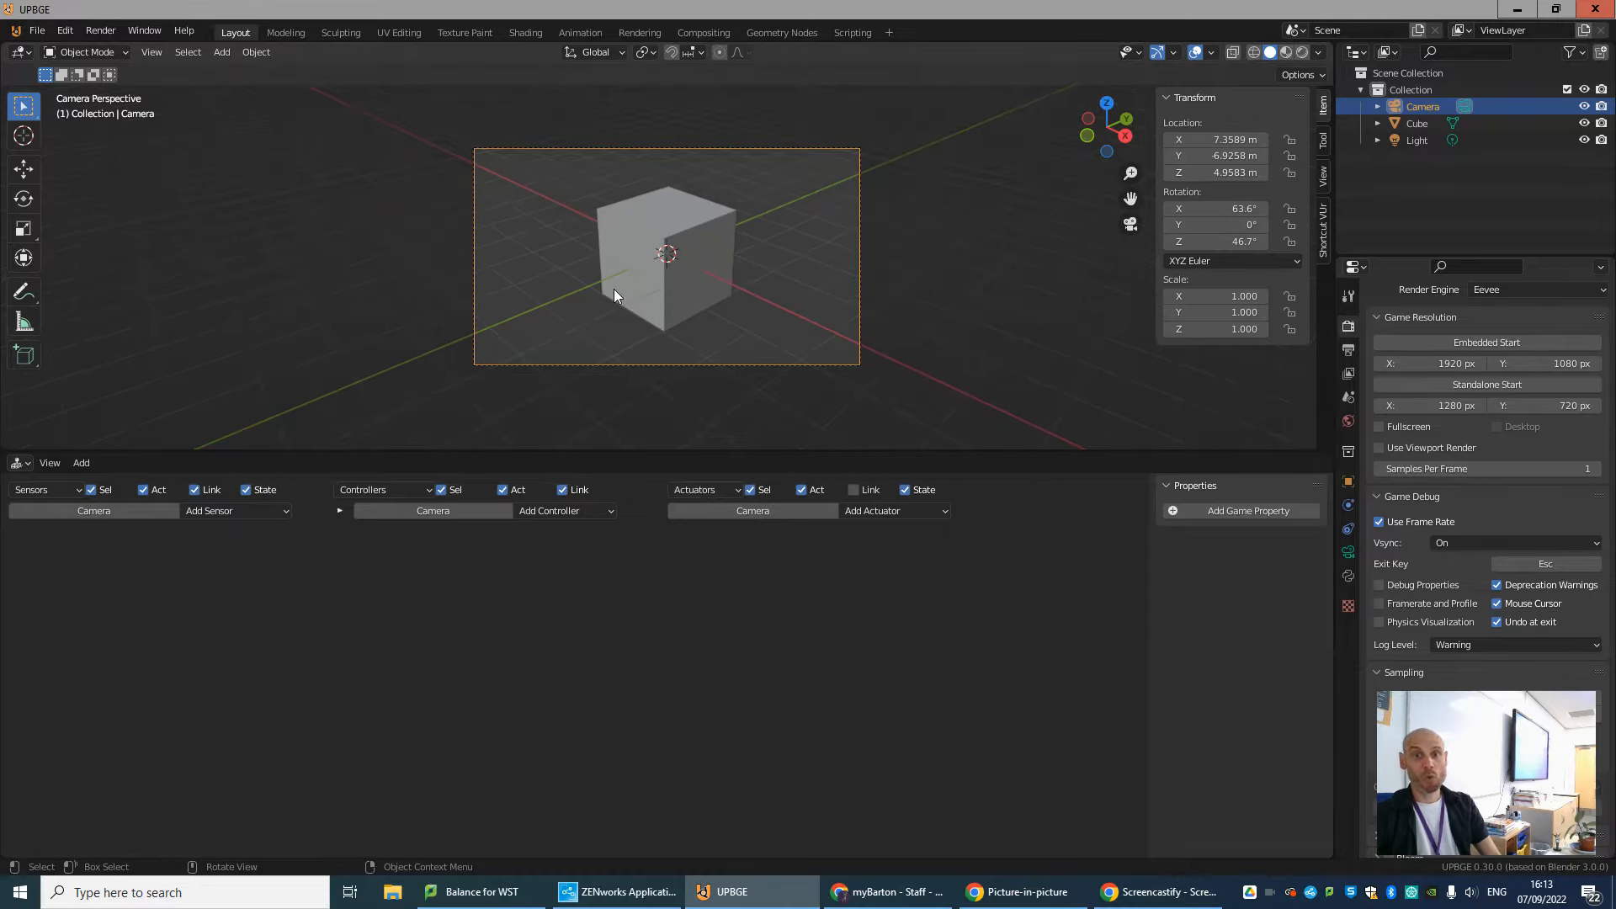
scroll(734, 296, up, 1)
scroll(733, 295, up, 1)
shift+middle_drag(815, 297, 808, 329)
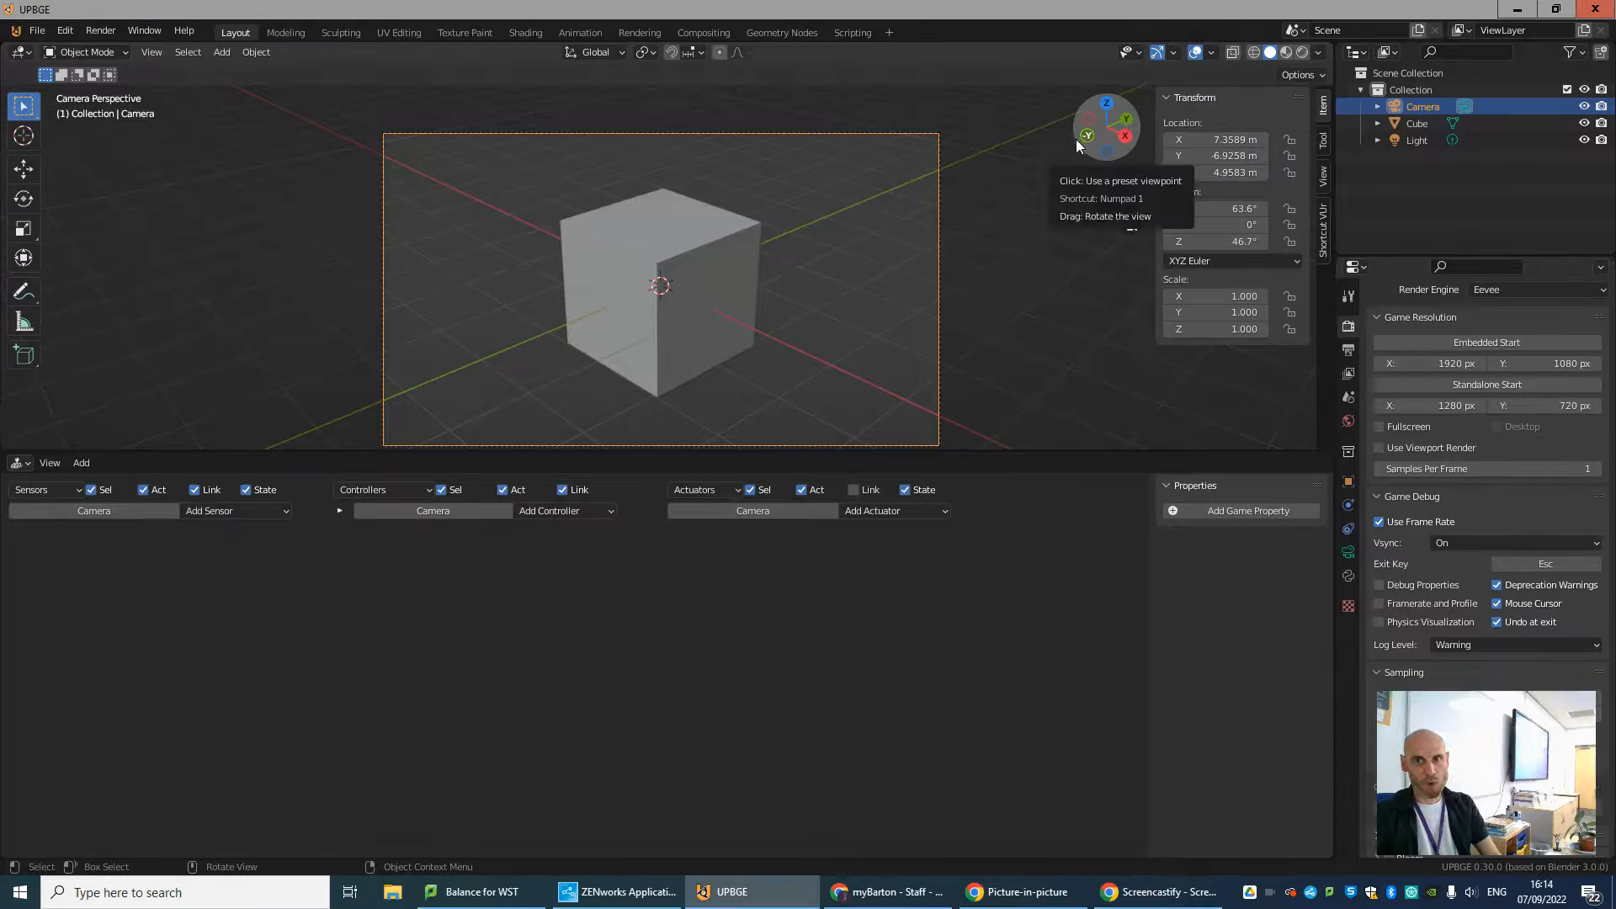
Set the cube's Motion actuator Loc Y to 0.10 and run the game to test moving the cube with W.
click(657, 289)
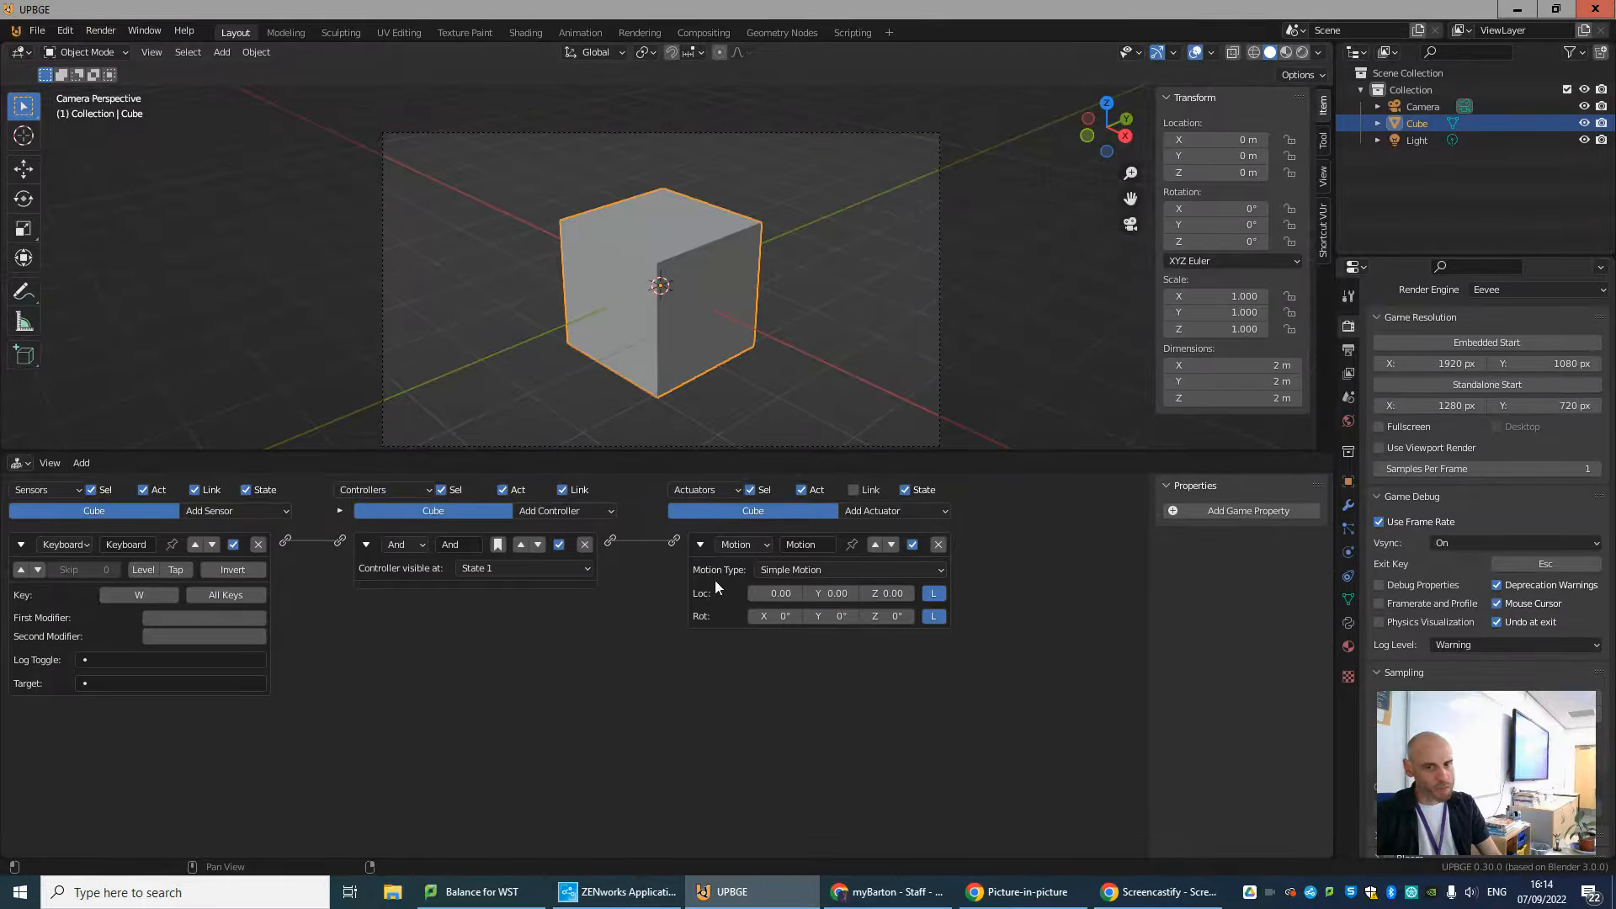
click(853, 592)
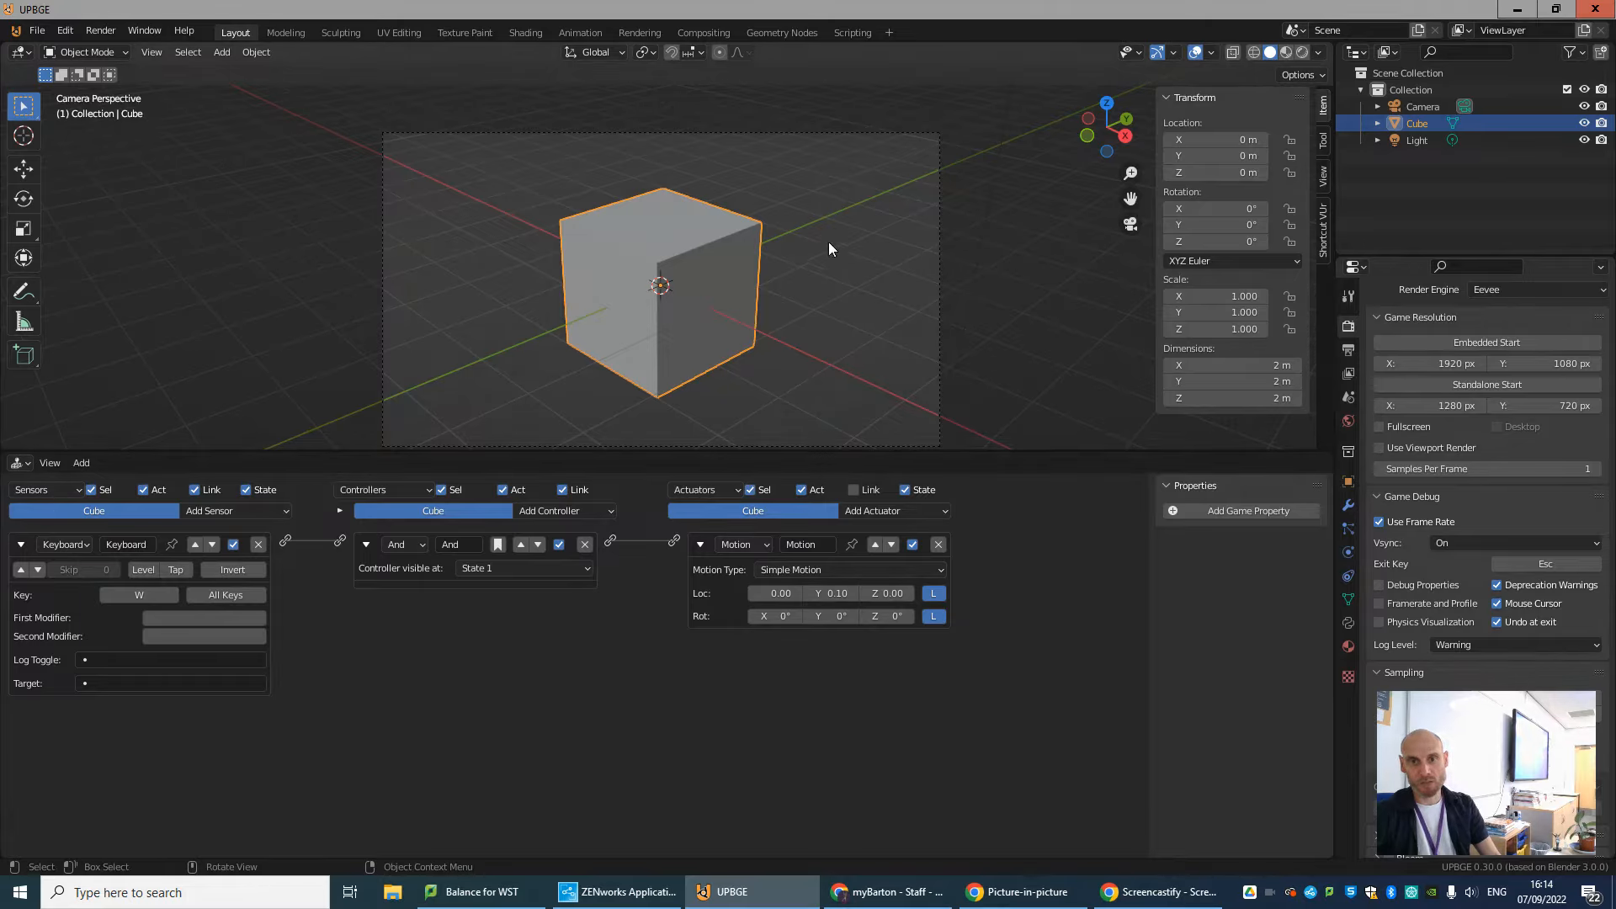
scroll(856, 252, down, 1)
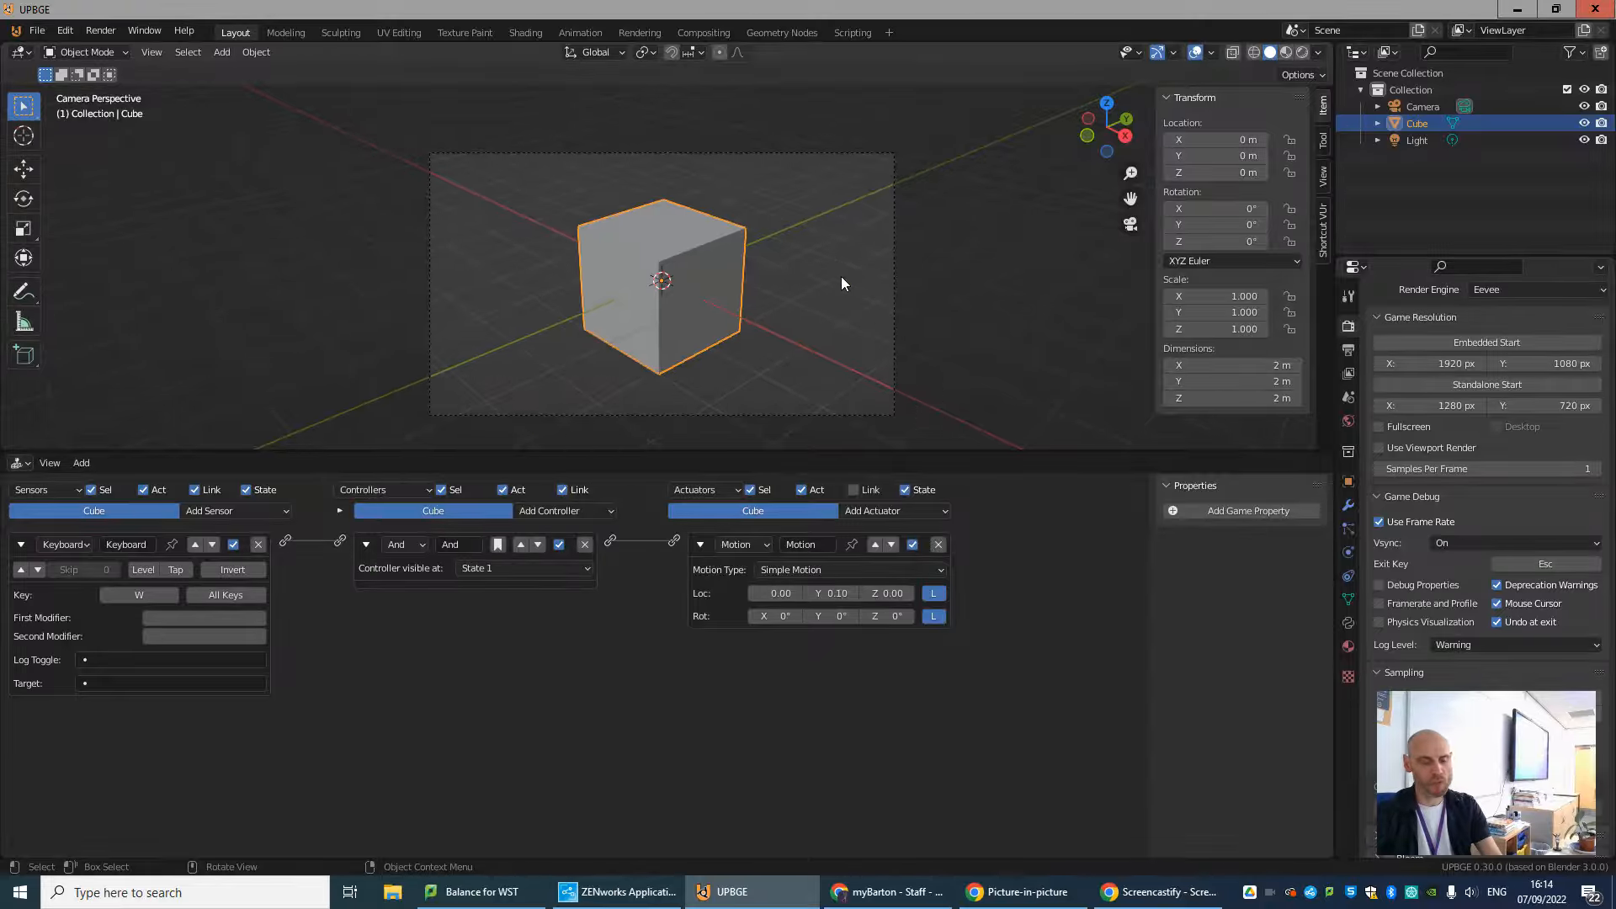
key(p)
key(w)
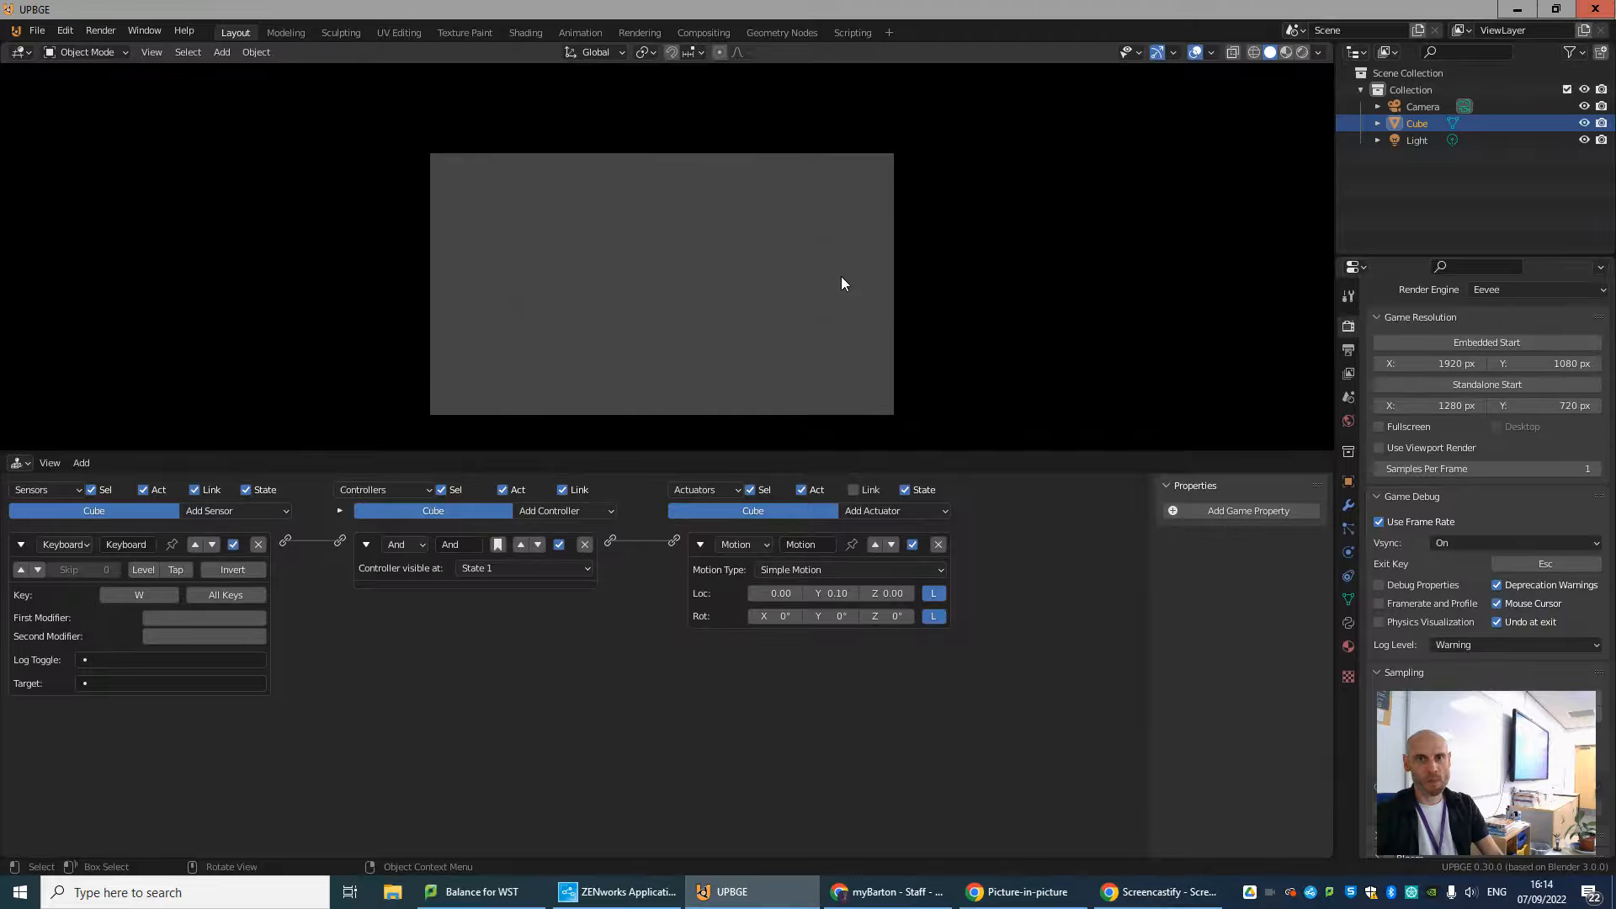
key(Escape)
Leave the camera view and collapse the cube's Keyboard sensor, Motion actuator and And controller bricks.
middle_drag(814, 281, 676, 332)
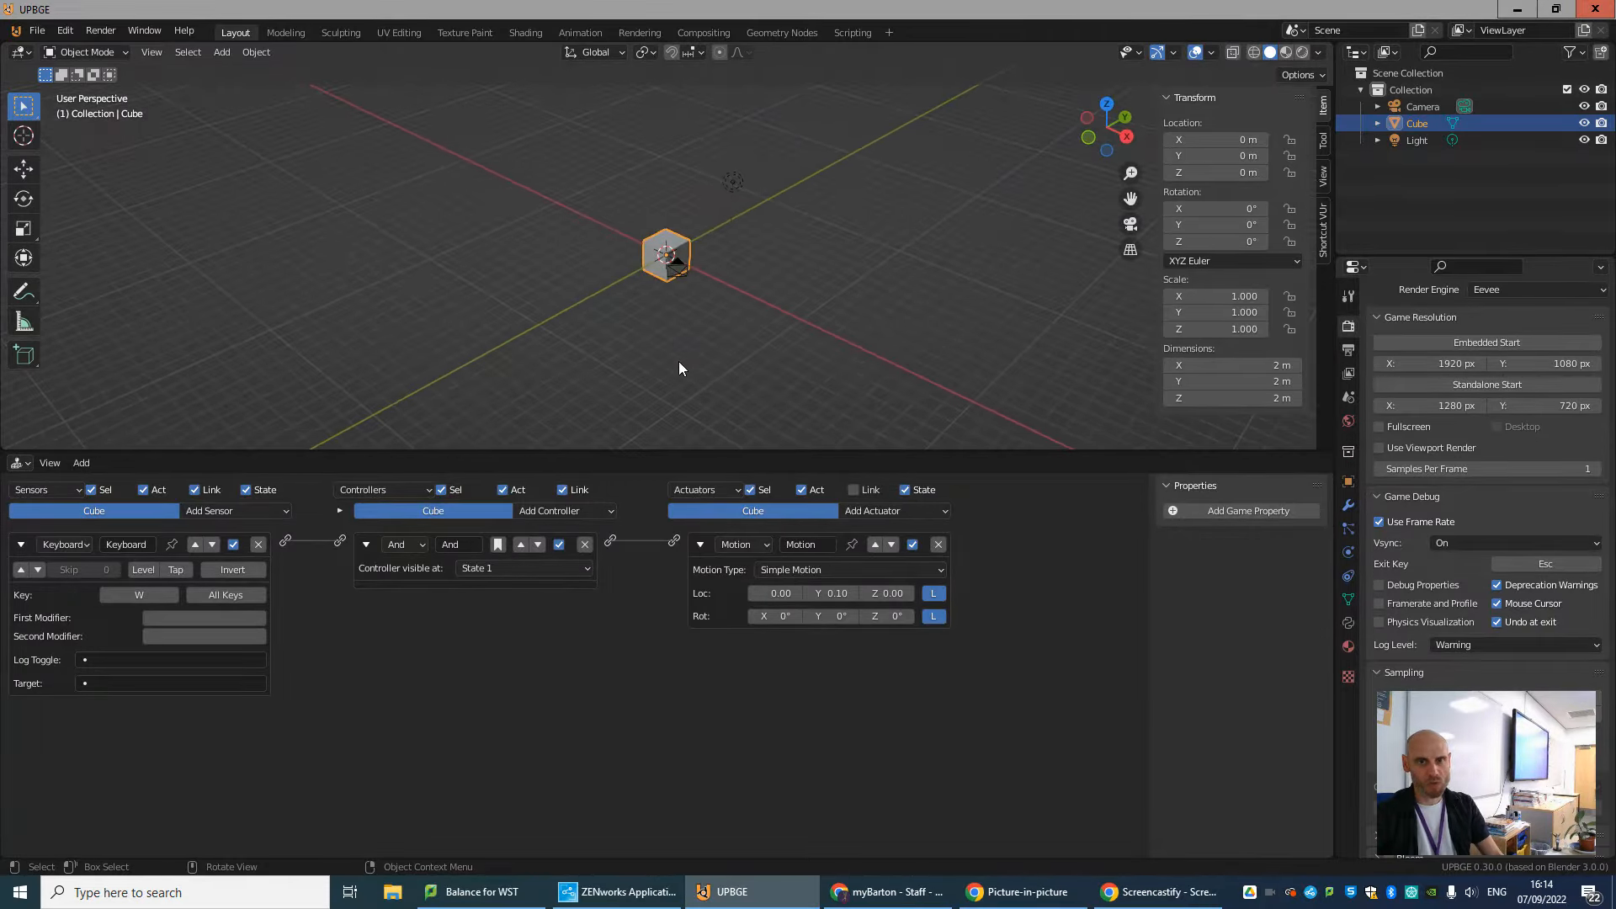
scroll(679, 362, up, 1)
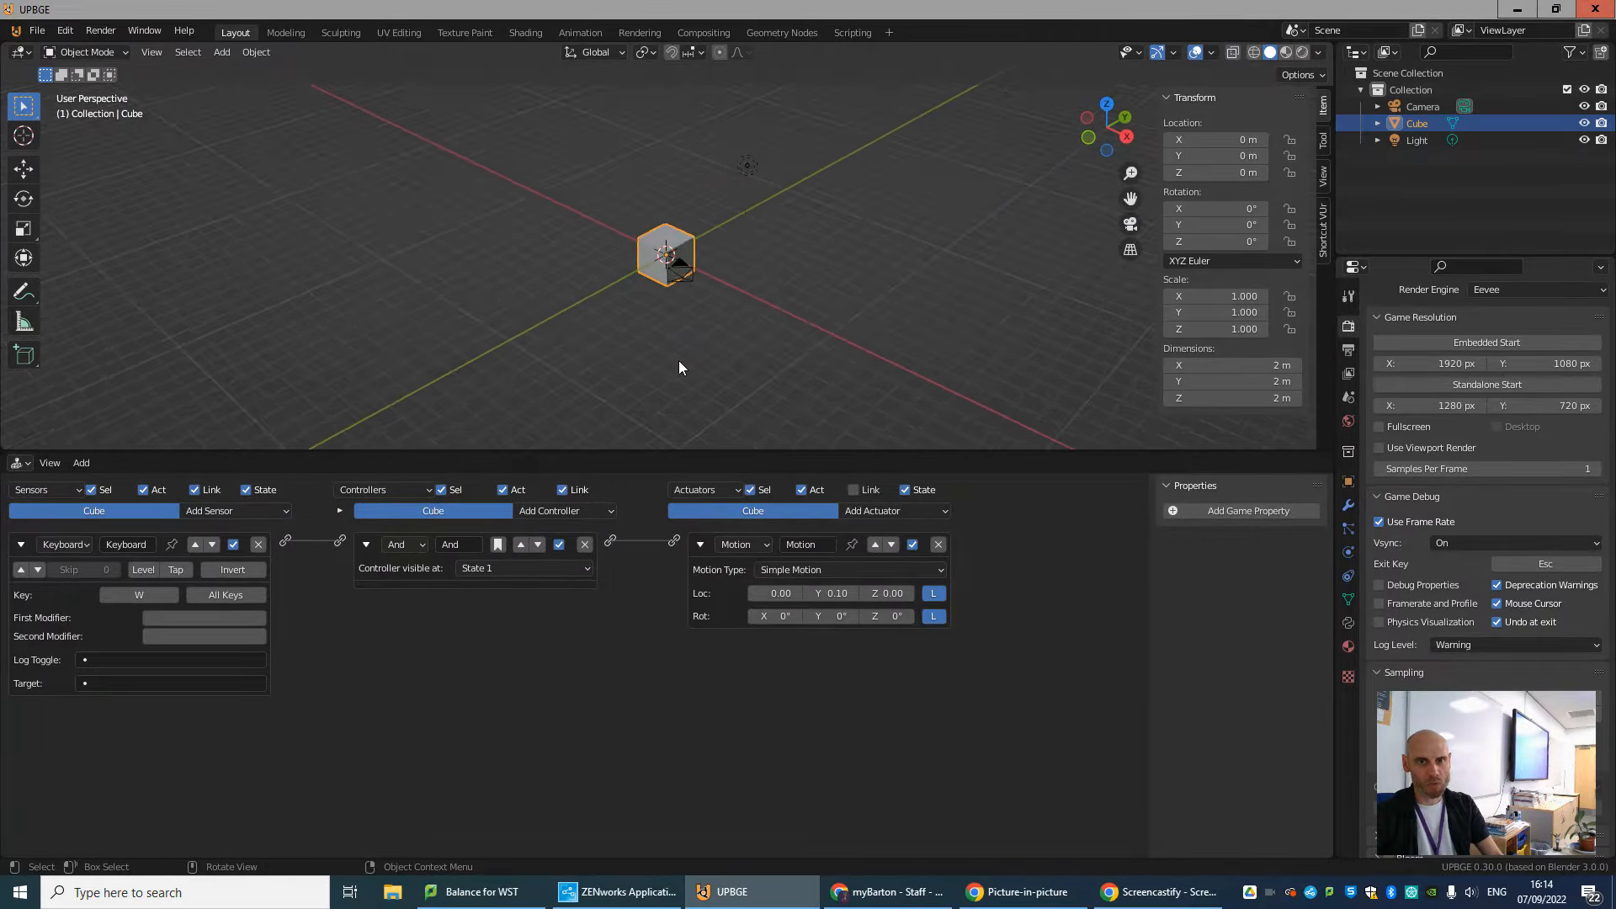
click(20, 545)
click(698, 546)
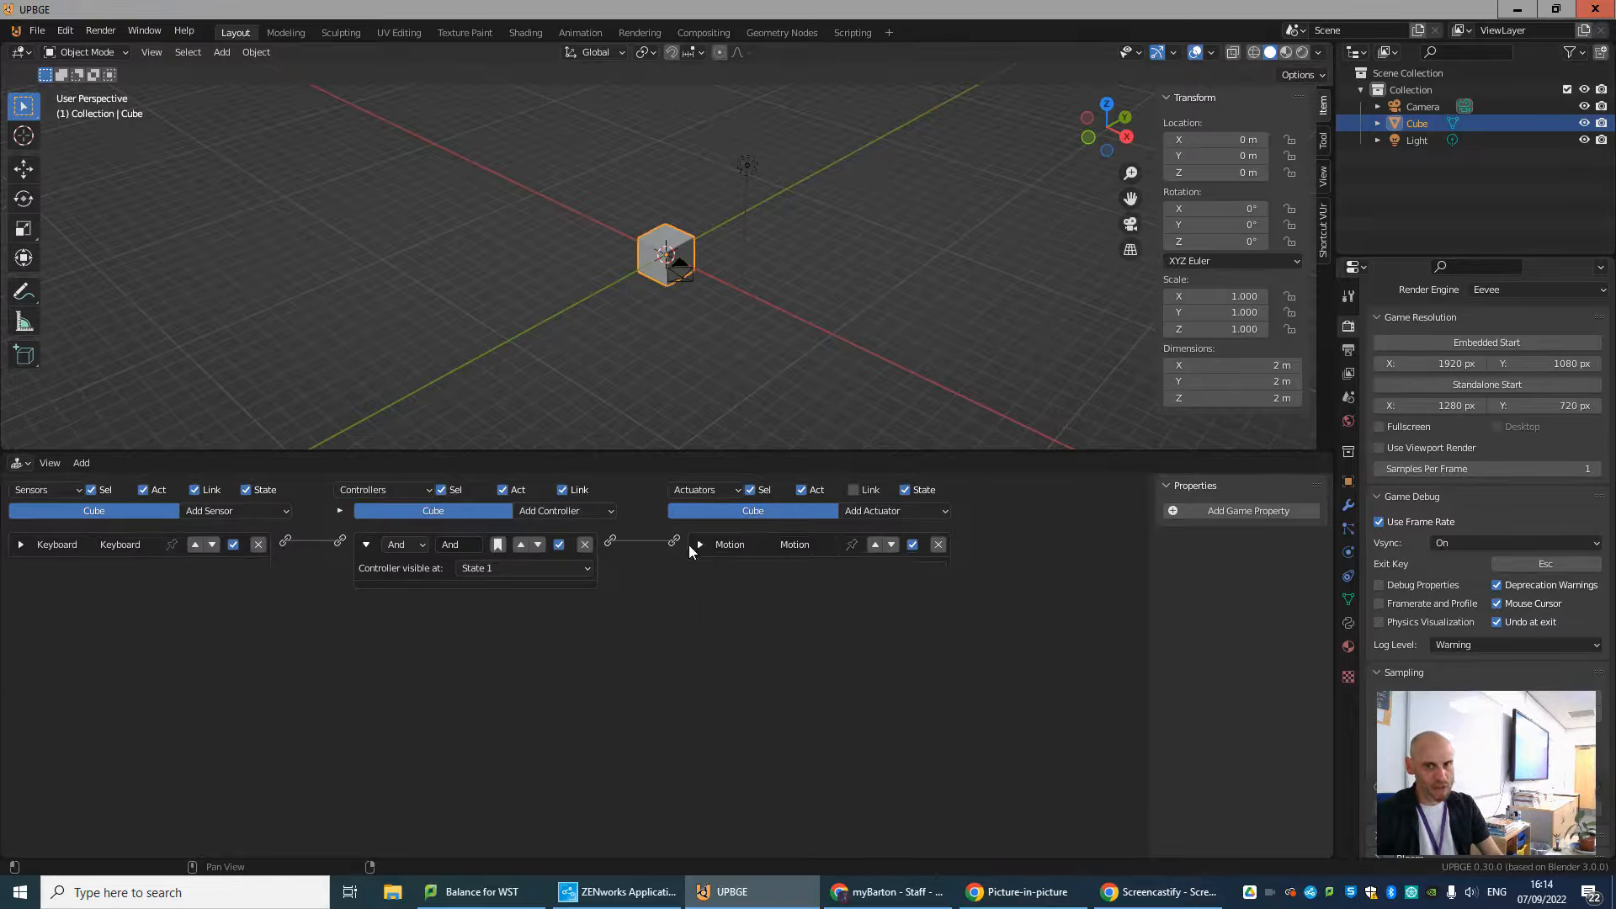
click(367, 545)
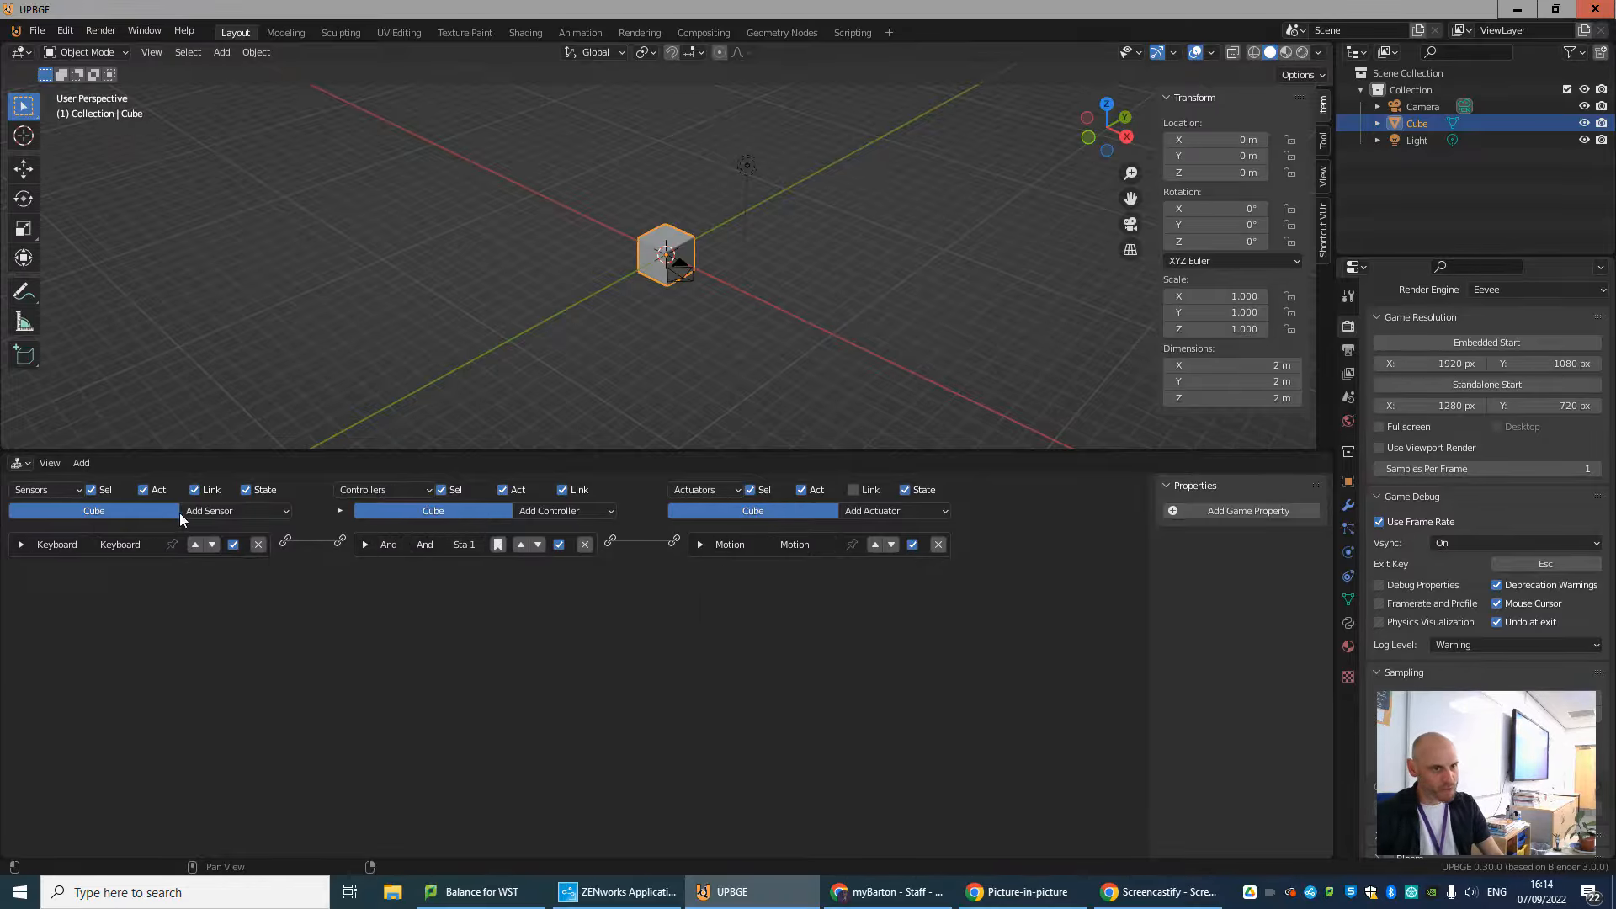
Add a second Keyboard sensor to the cube and assign it the S key.
click(225, 511)
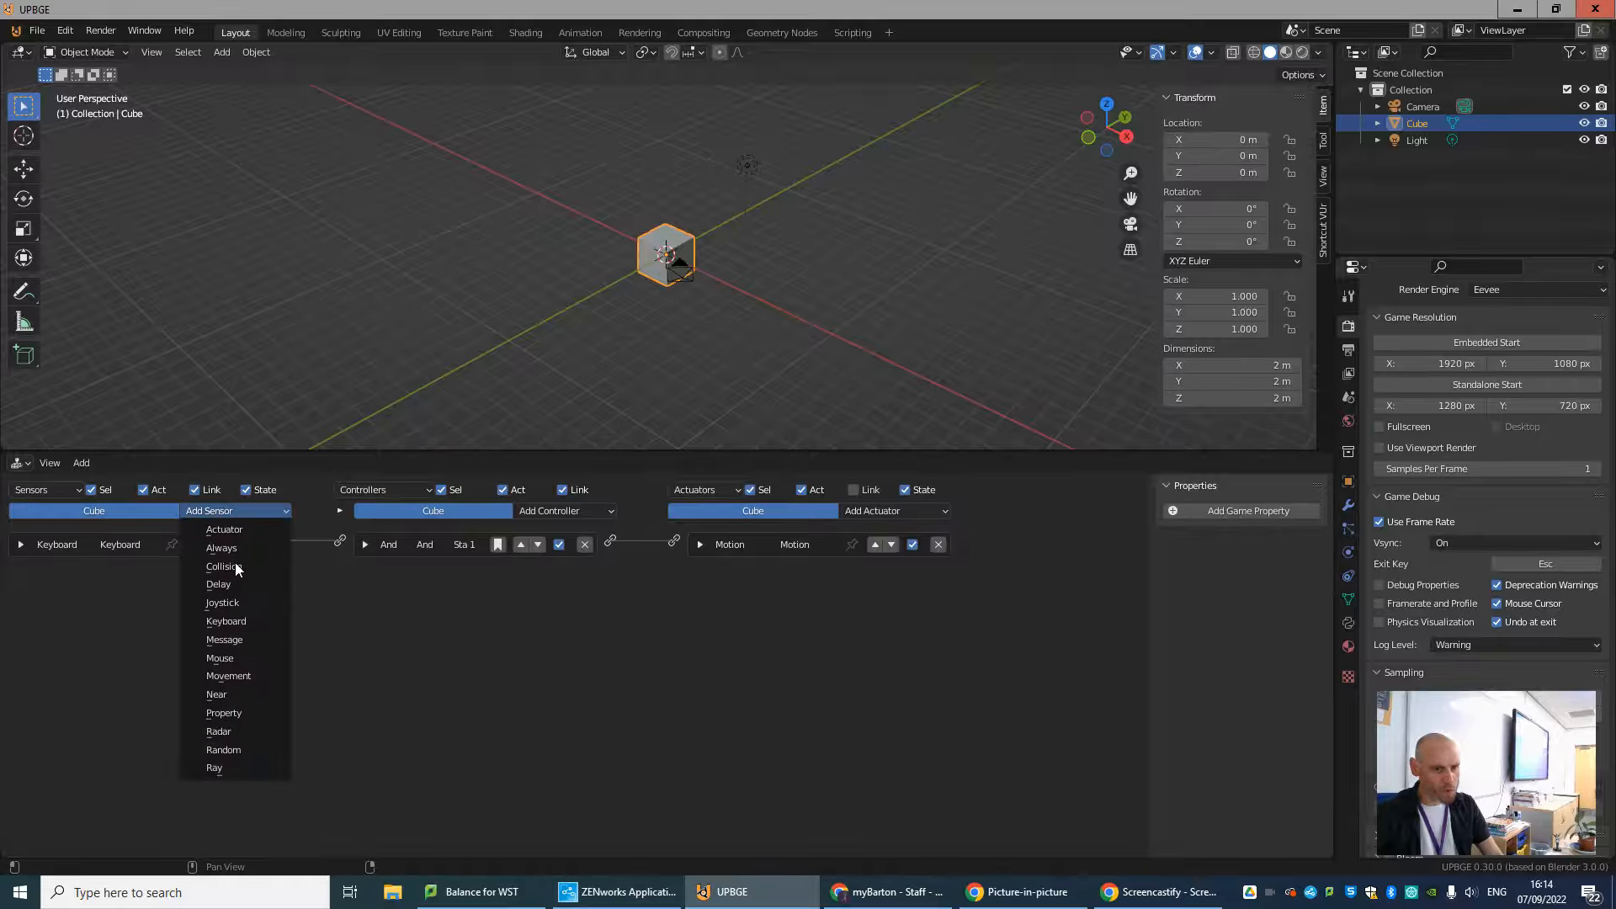
click(225, 621)
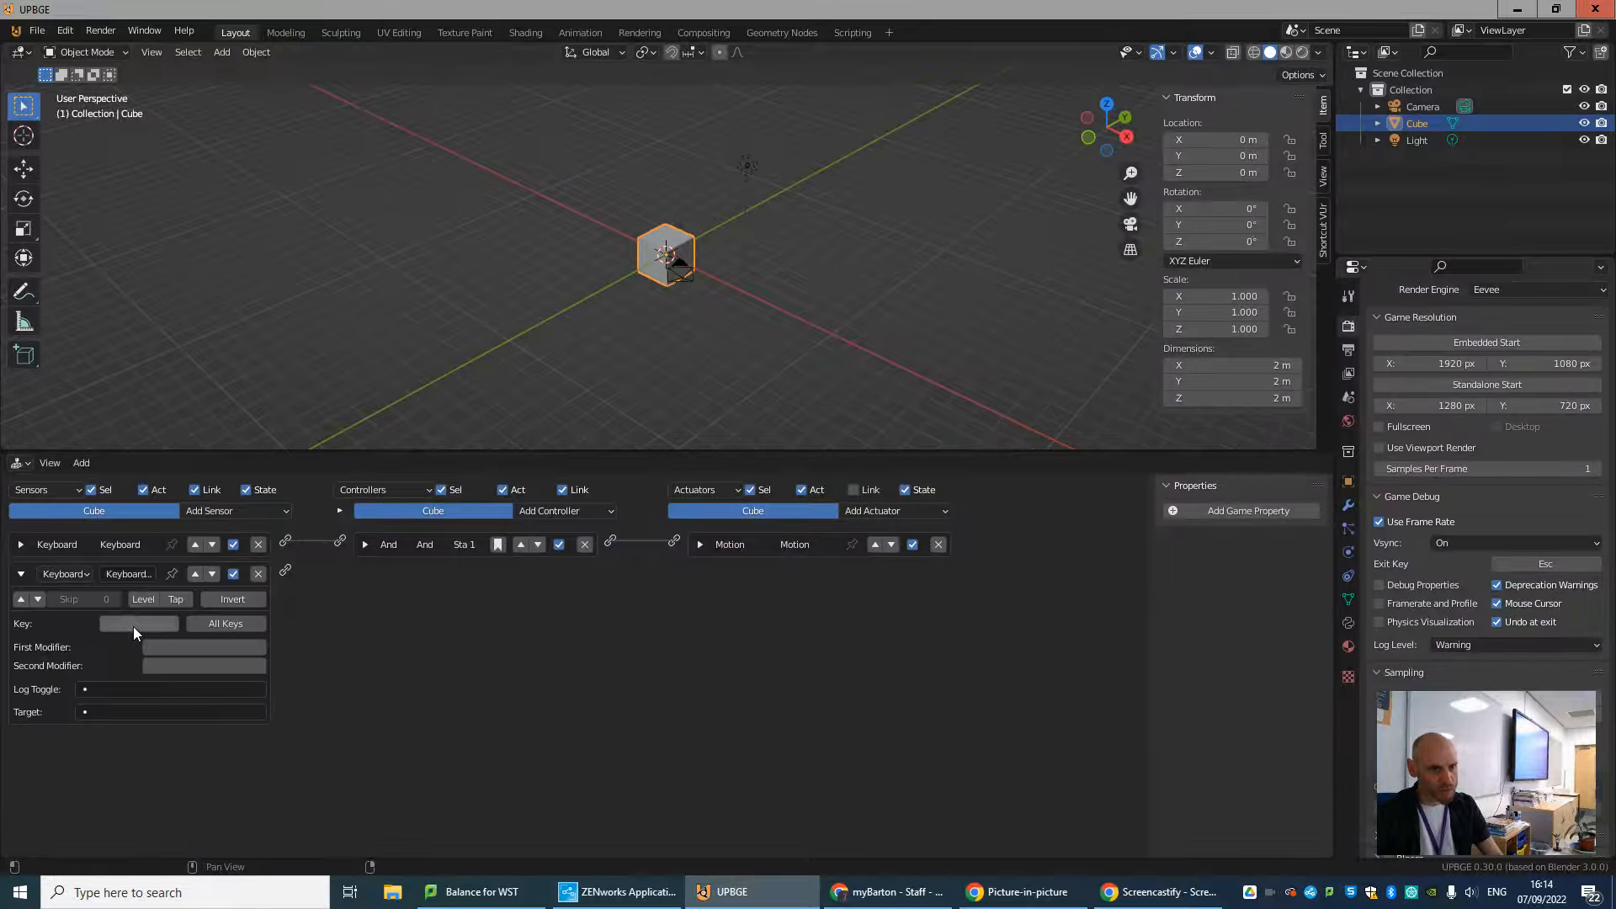
key(s)
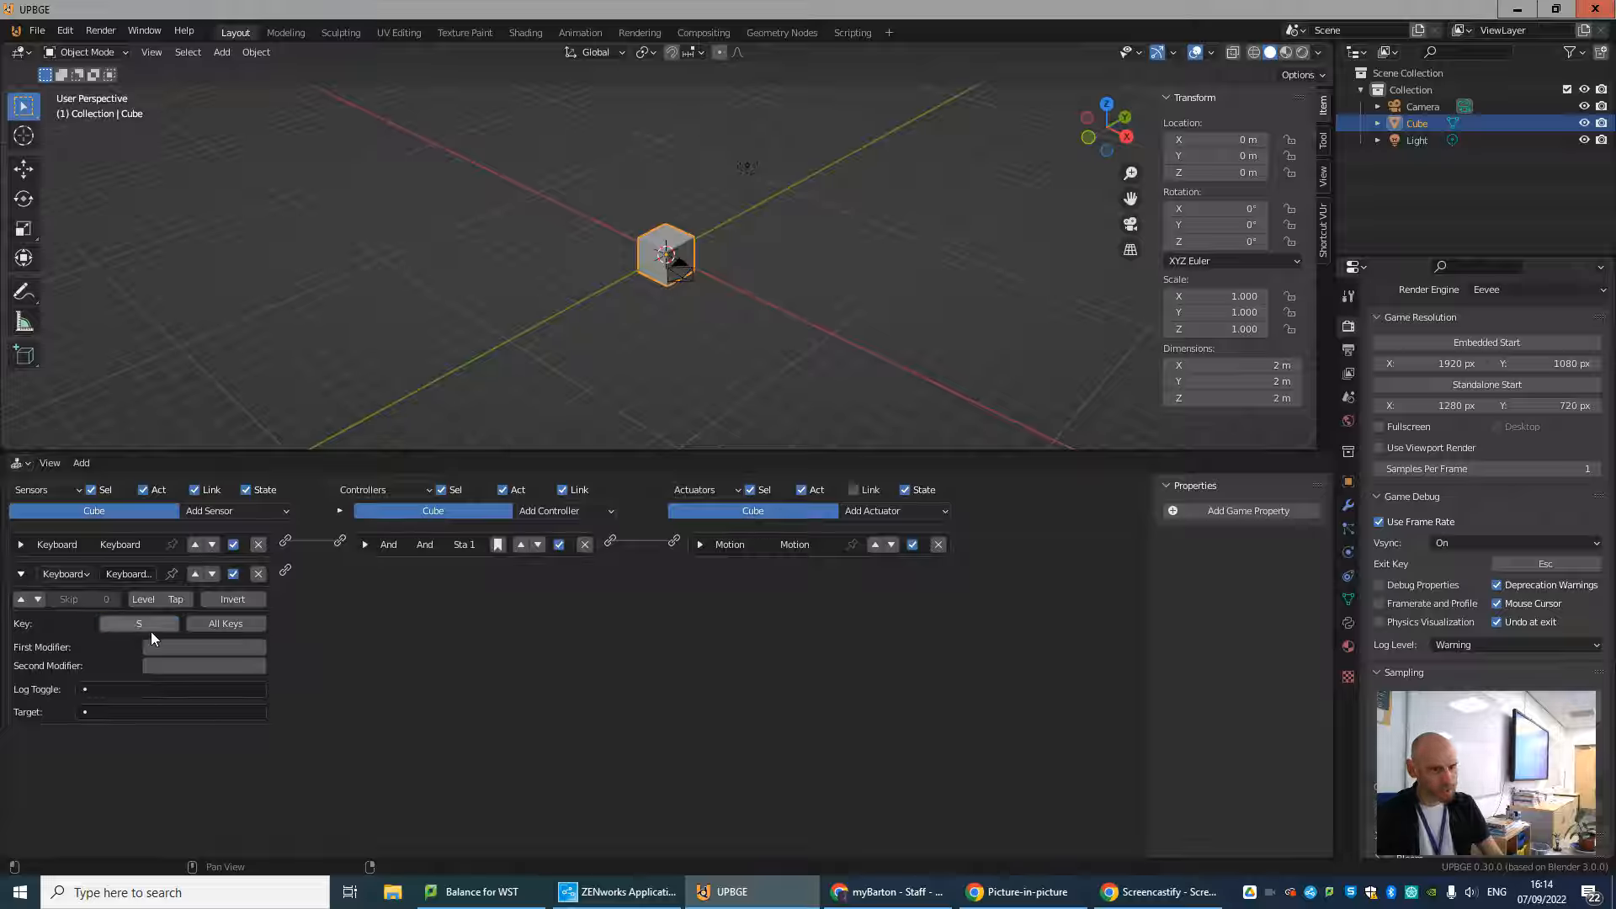
Add a second Motion actuator, link the S-key sensor to it through an And controller, and set its Loc Y to -0.10.
click(929, 515)
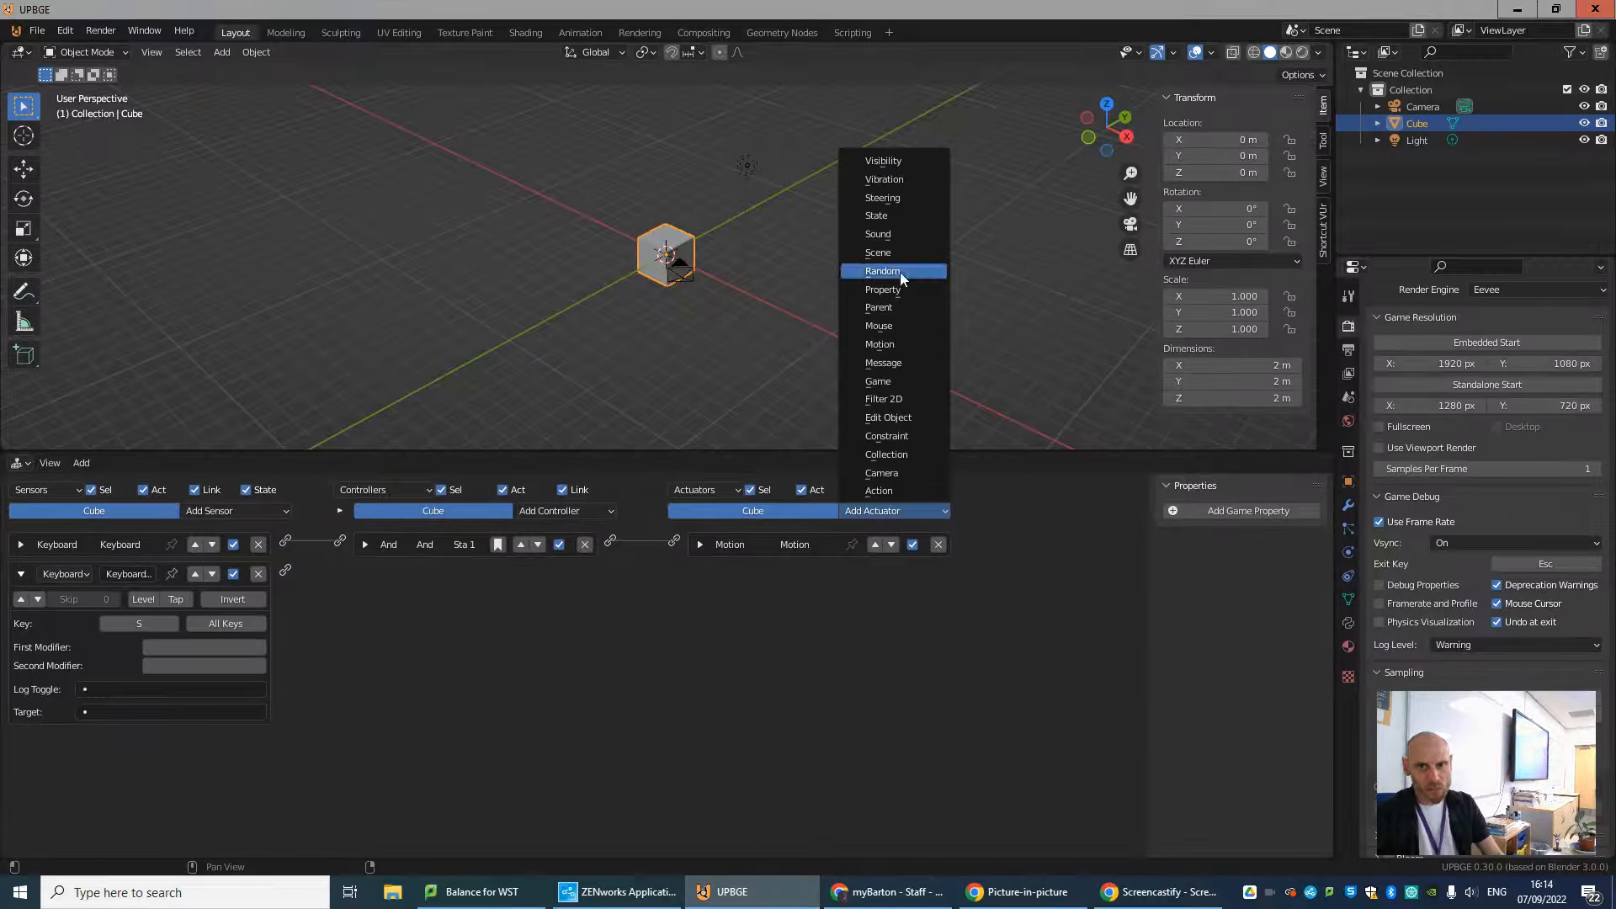
click(904, 345)
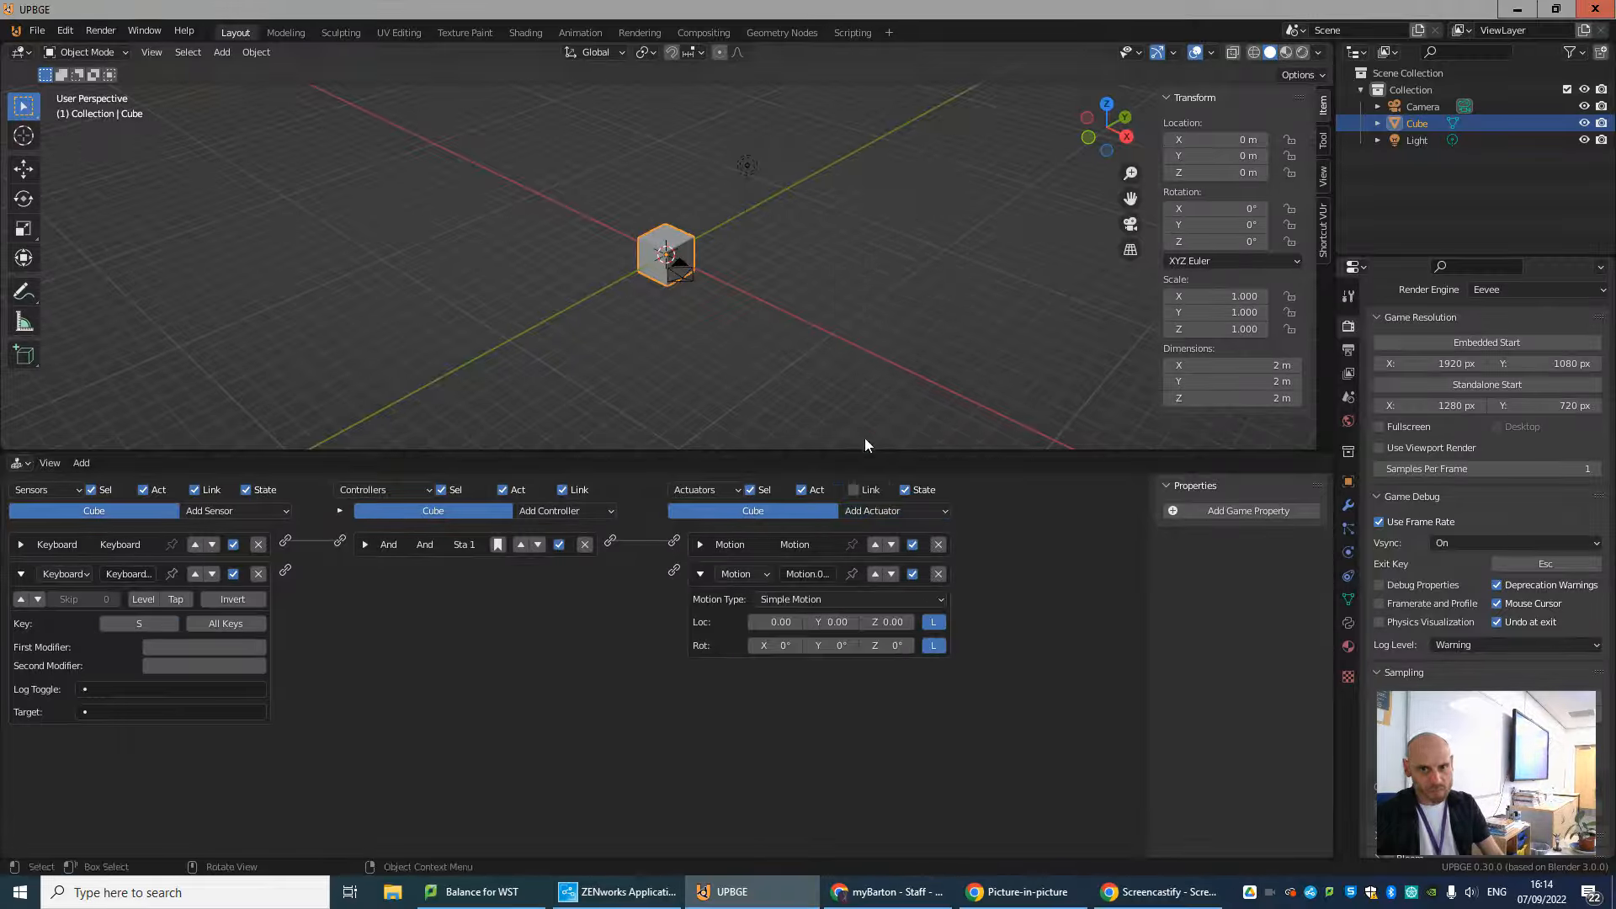
drag(285, 570, 676, 571)
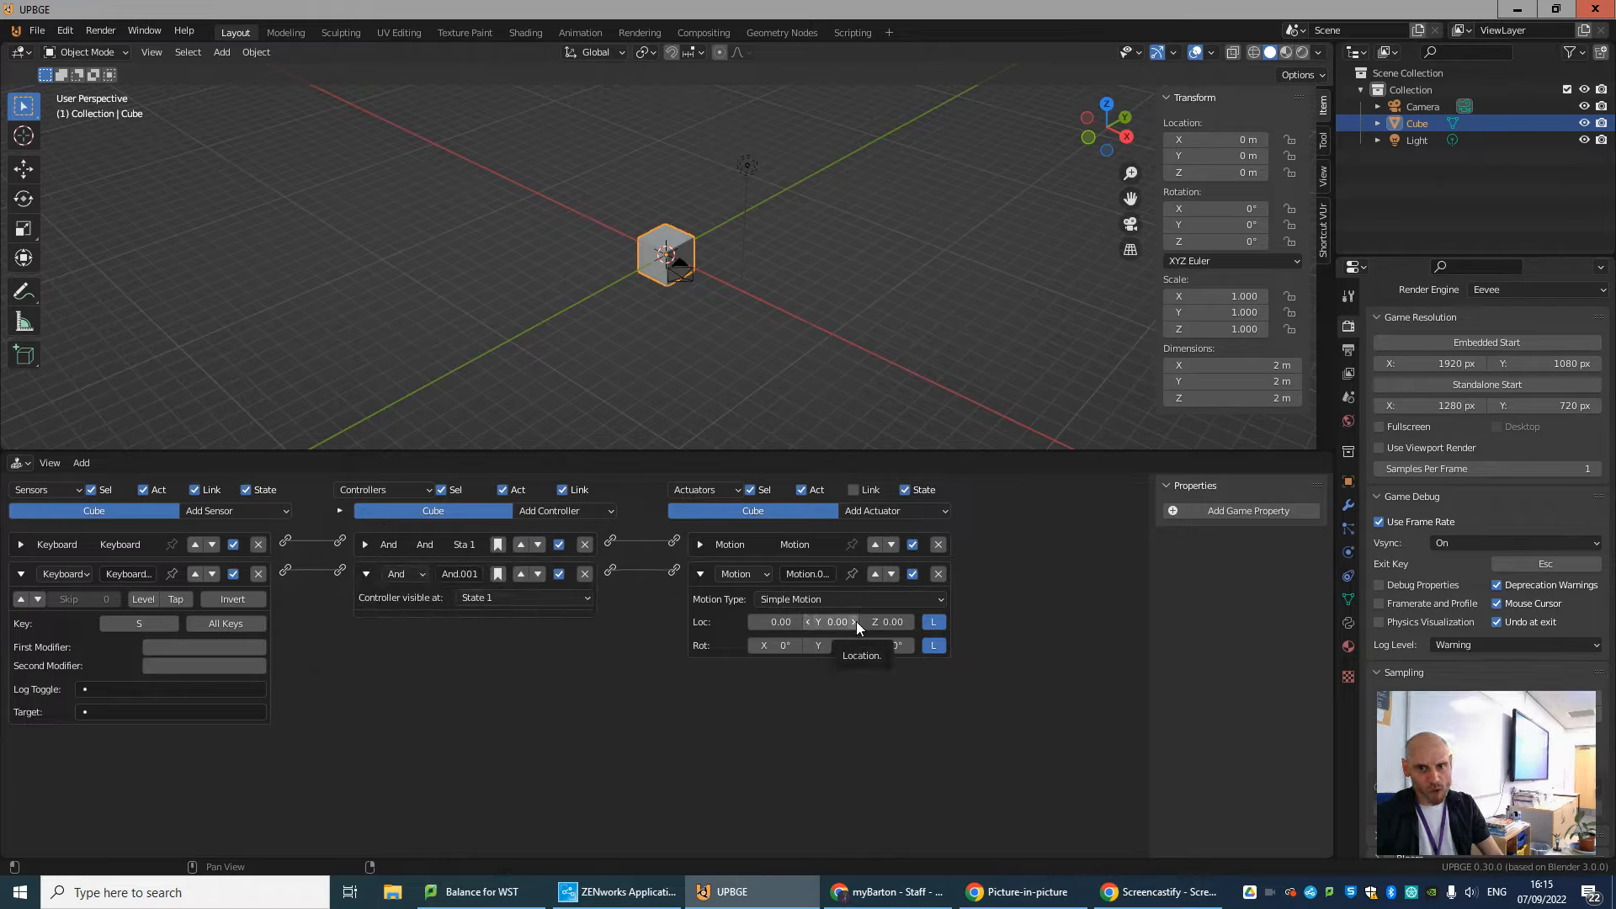
click(806, 621)
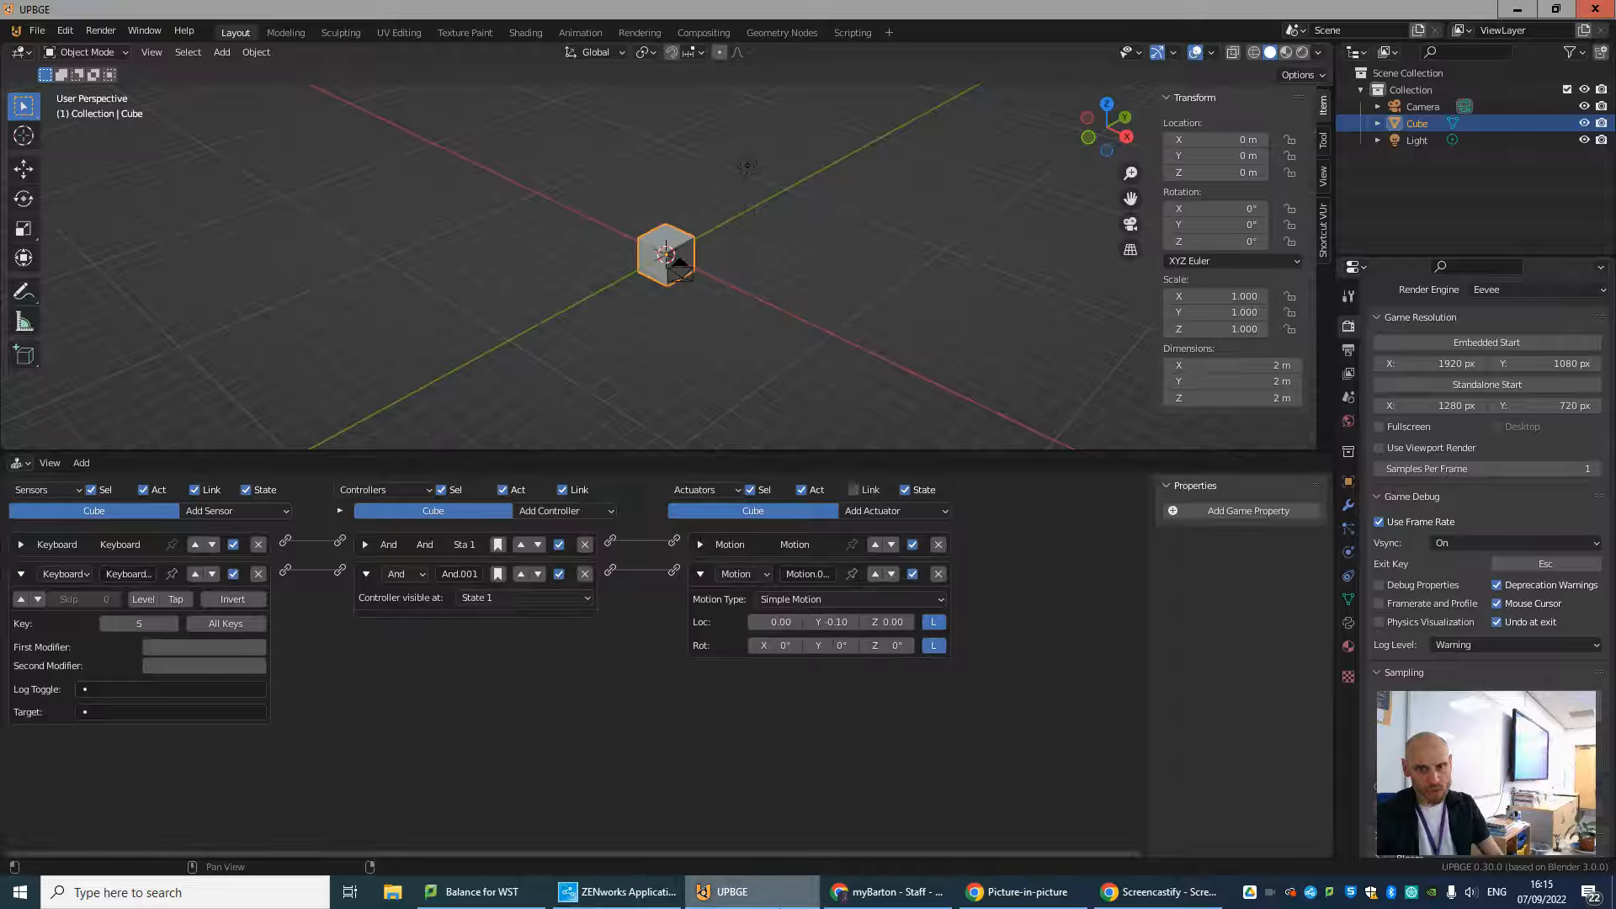
Run the game to test moving the cube with S and W, and exit it.
scroll(811, 695, up, 2)
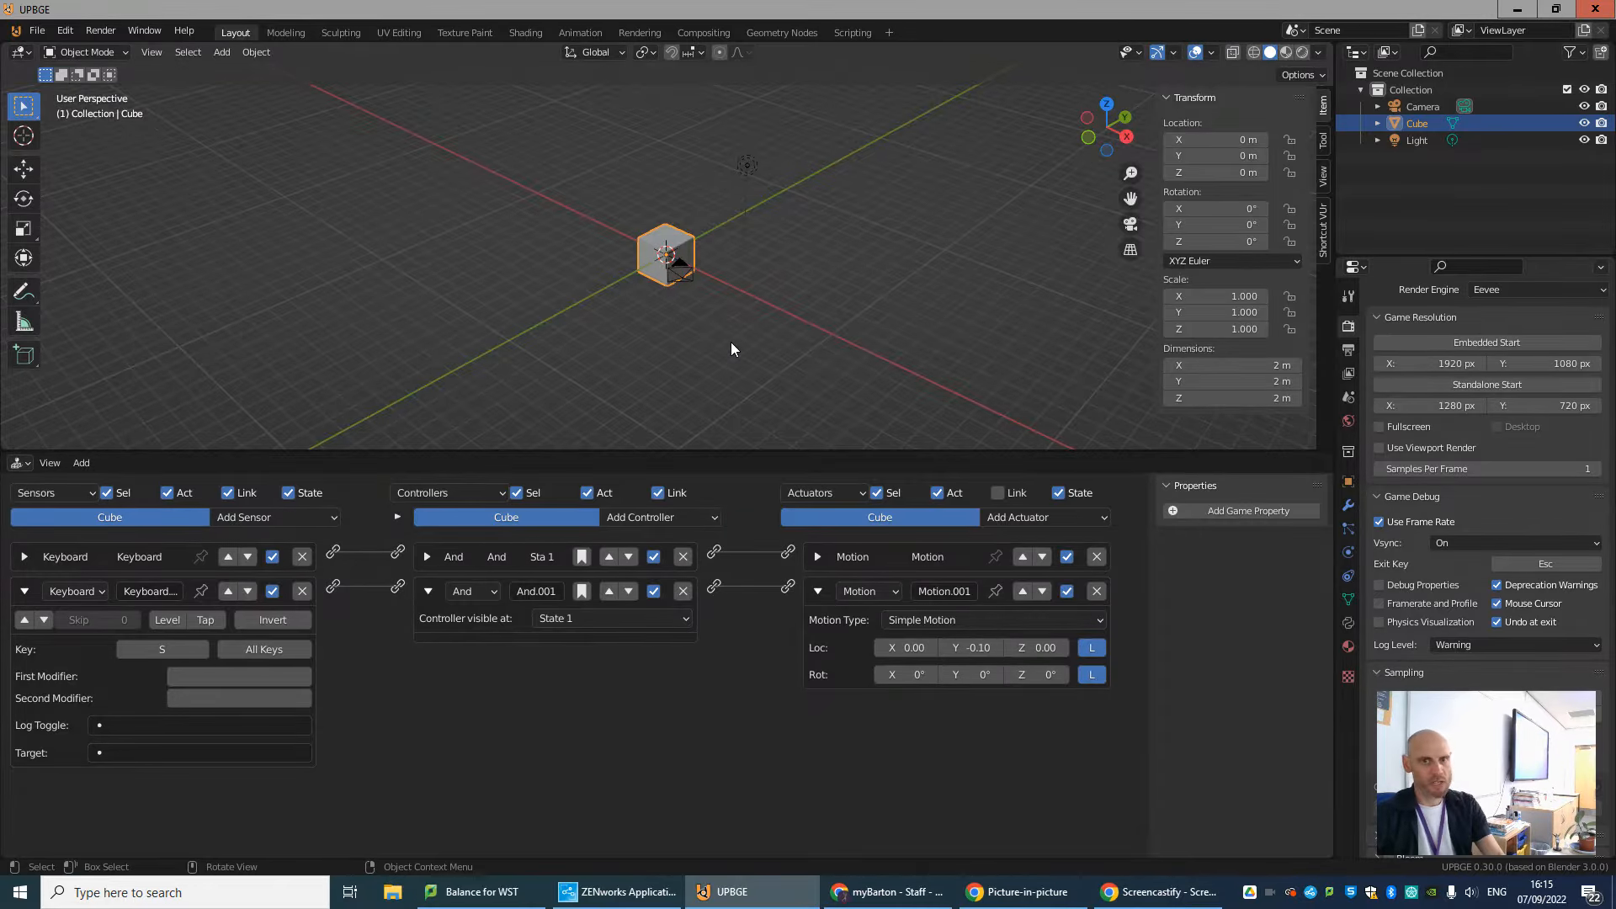
key(p)
key(s)
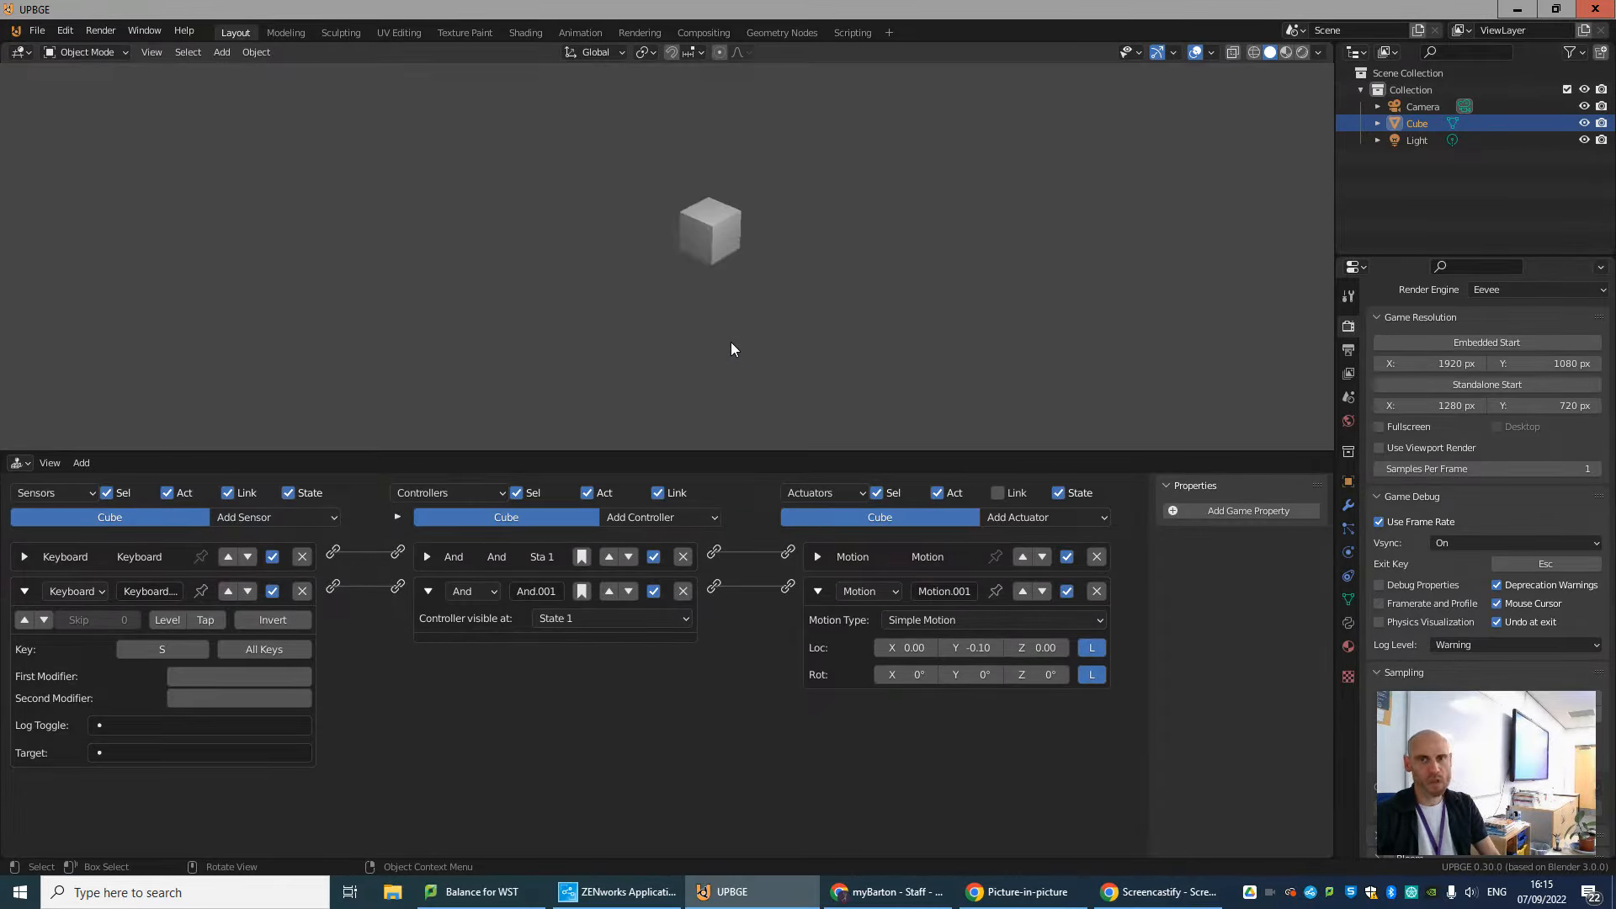
key(s)
key(w)
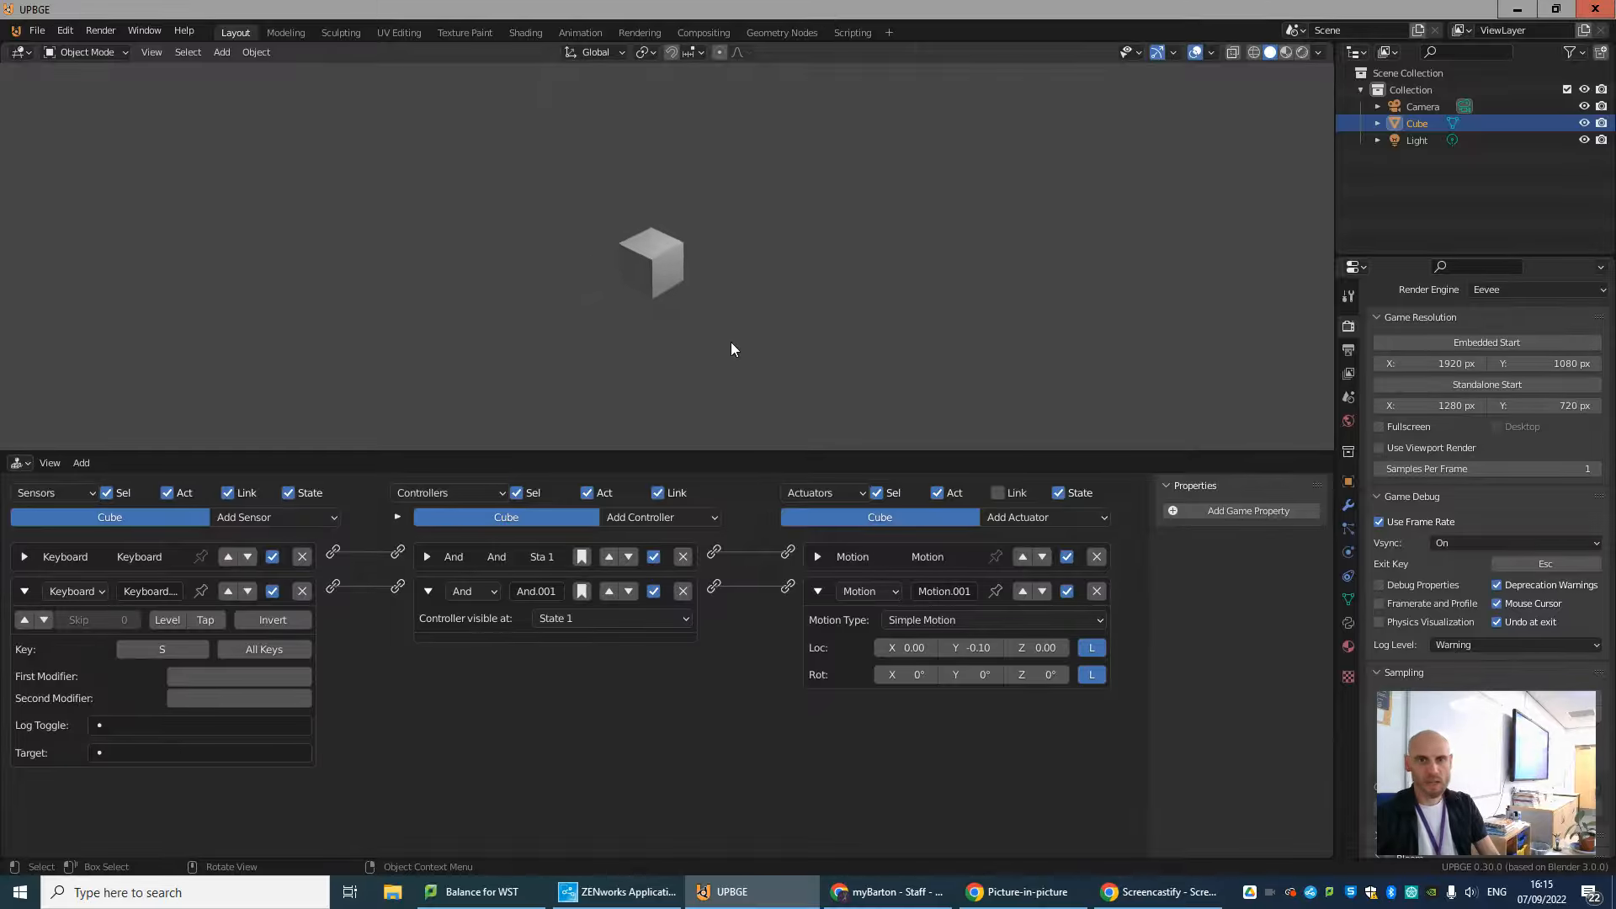
key(Escape)
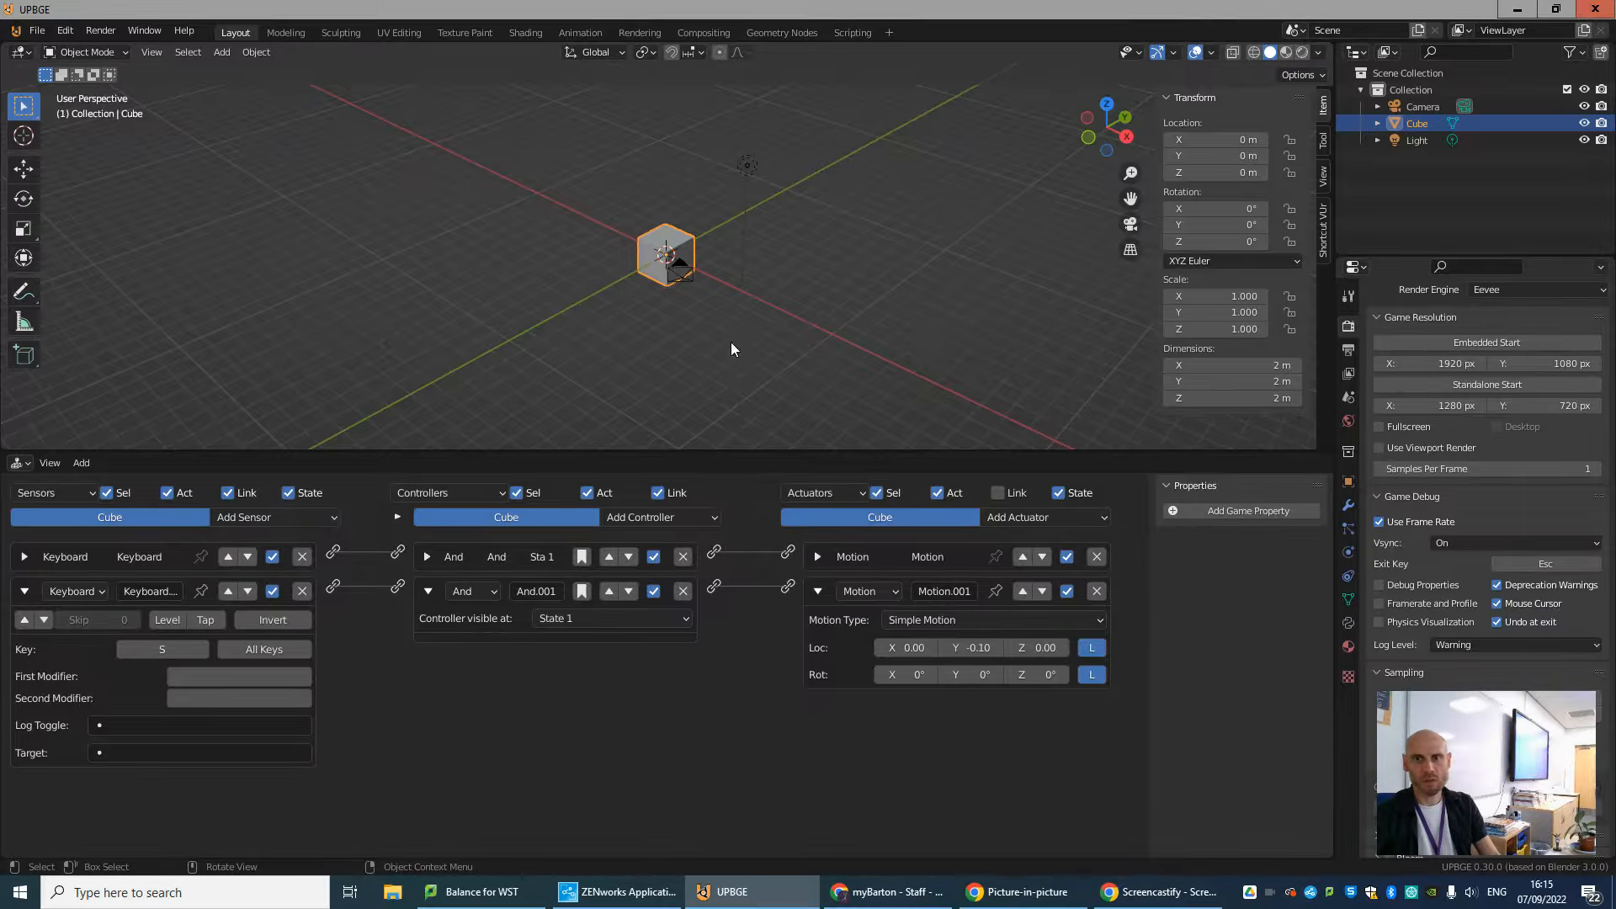
Deselect the cube and start the Shortcut VUr key display in the 3D view.
click(787, 335)
scroll(787, 335, down, 5)
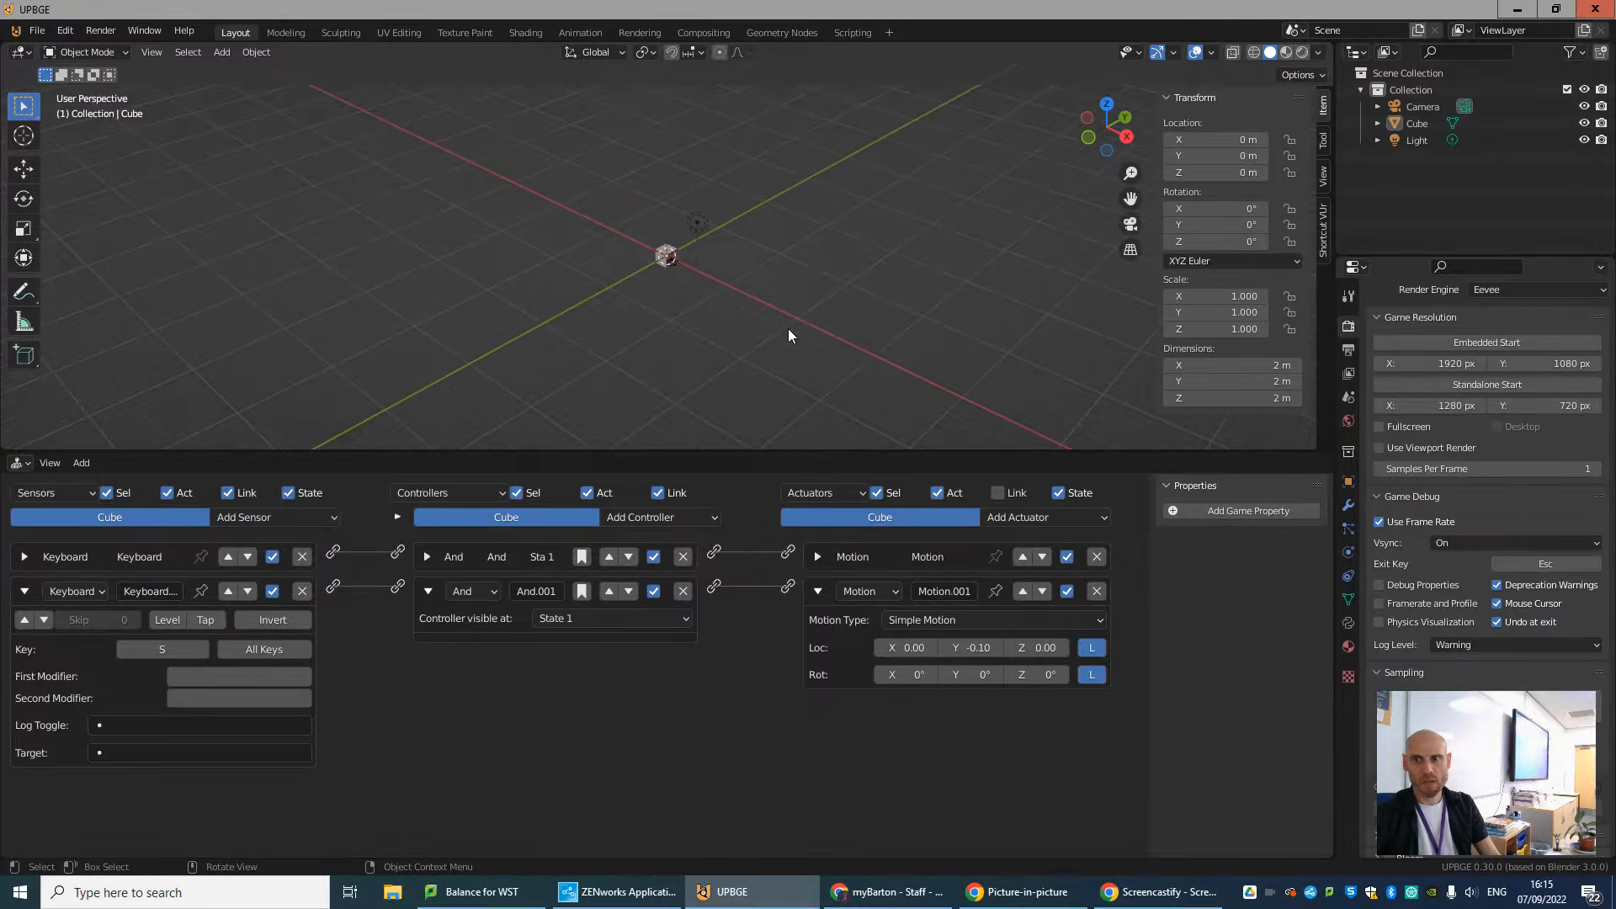
click(1323, 221)
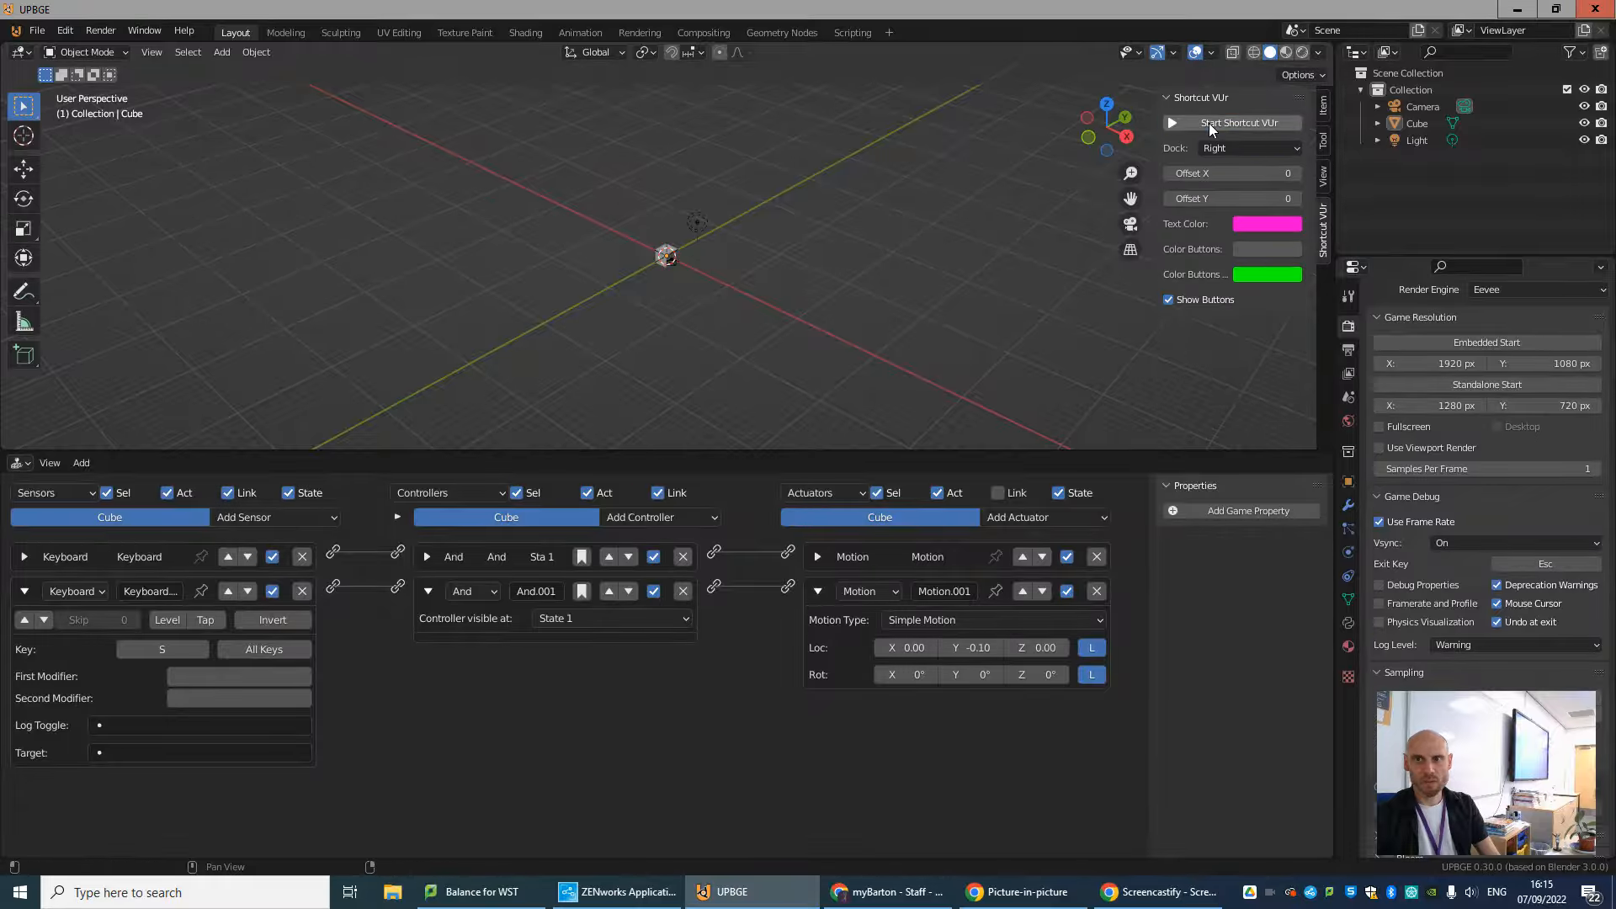
click(1209, 123)
scroll(851, 338, up, 7)
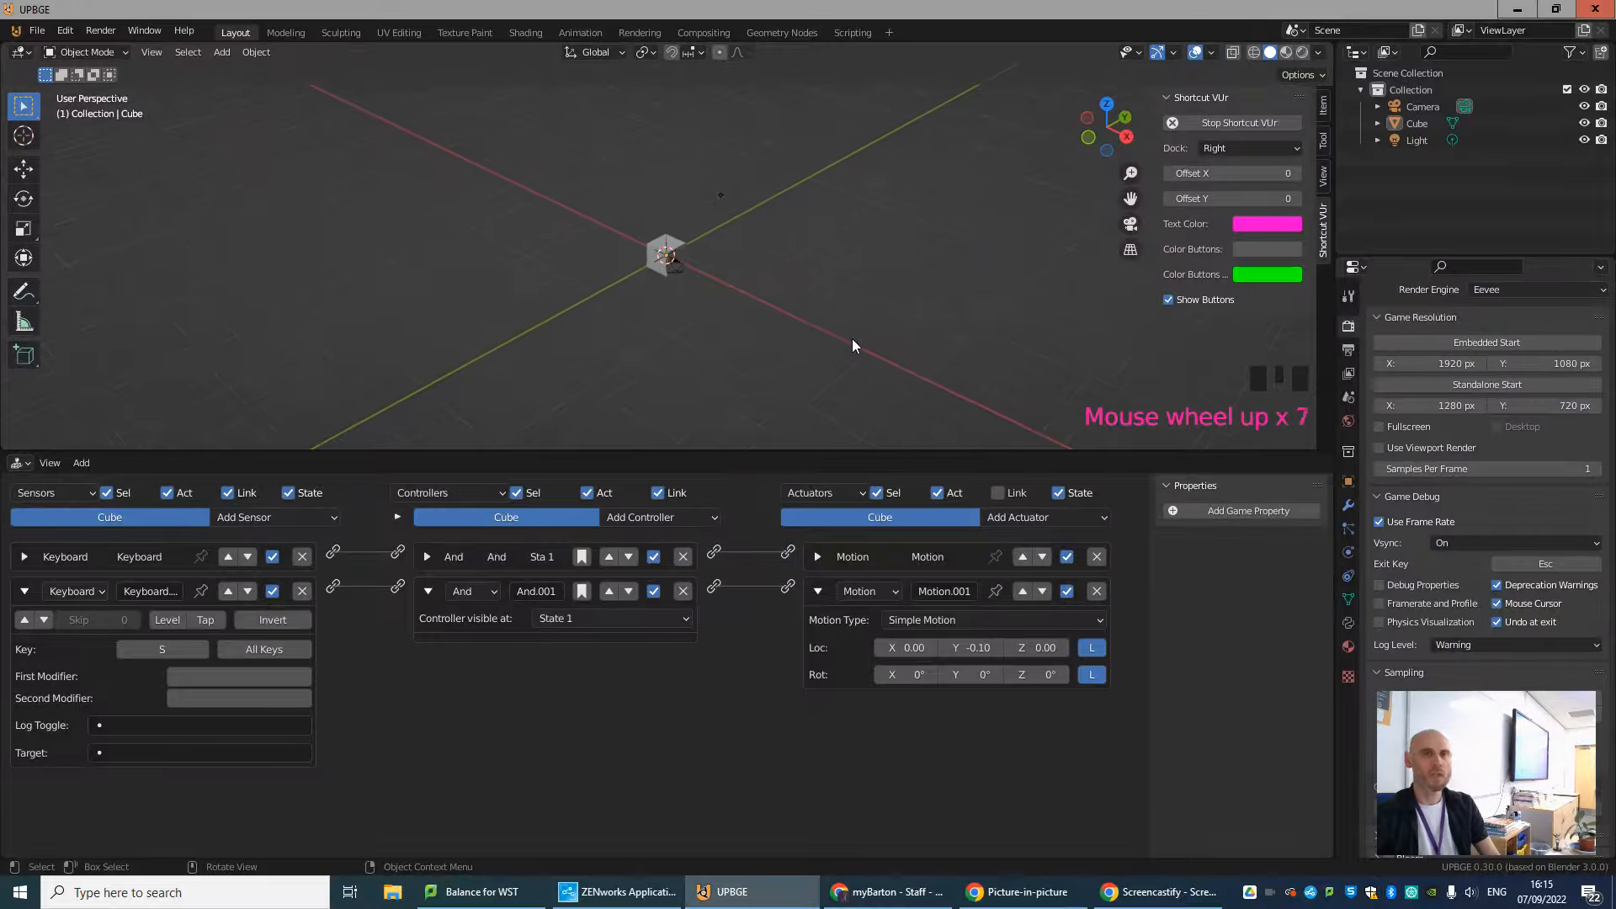
Run the game with the key display enabled, test the S movement, and exit.
scroll(852, 339, up, 3)
key(p)
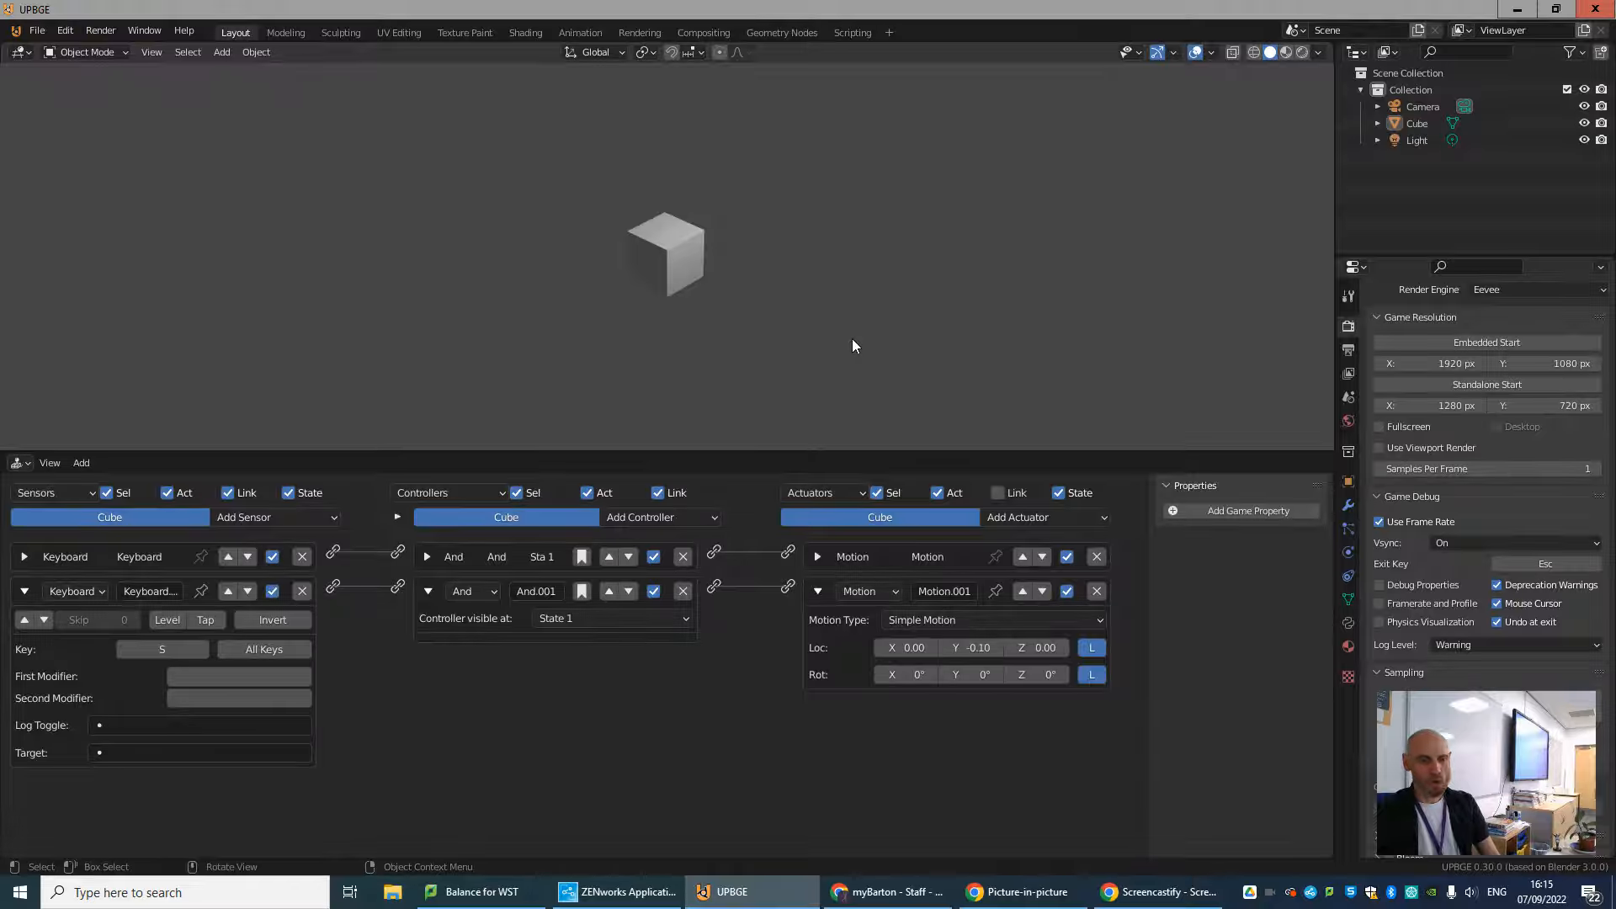
key(s)
key(Escape)
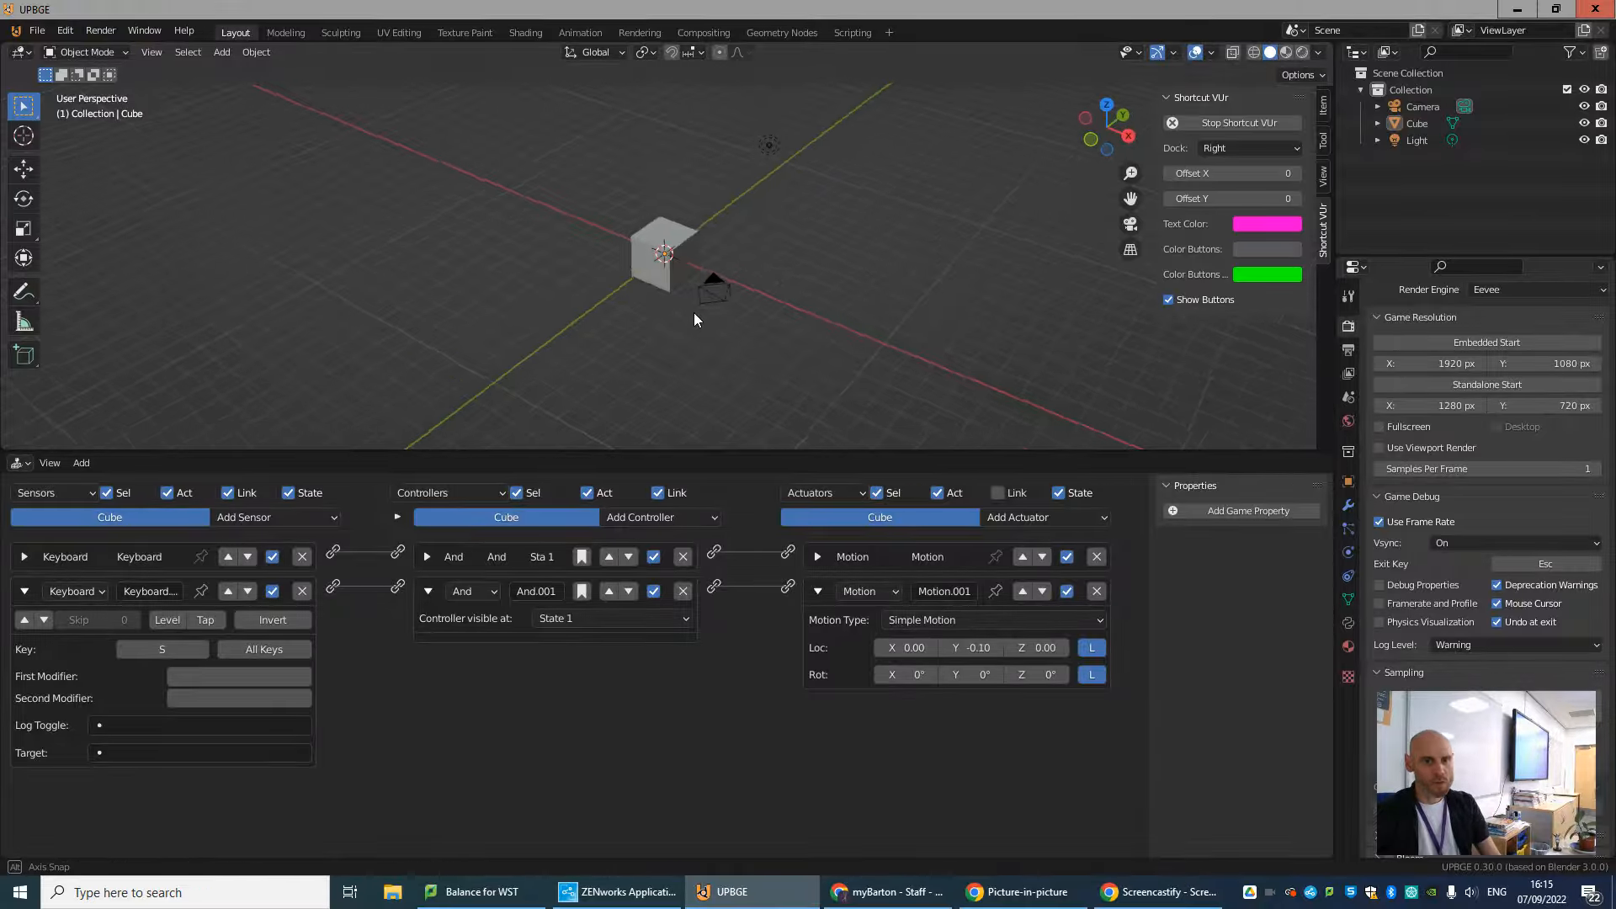
Collapse the S-key sensor, add a third Keyboard sensor assigned to the A key, and collapse it.
click(24, 591)
click(254, 516)
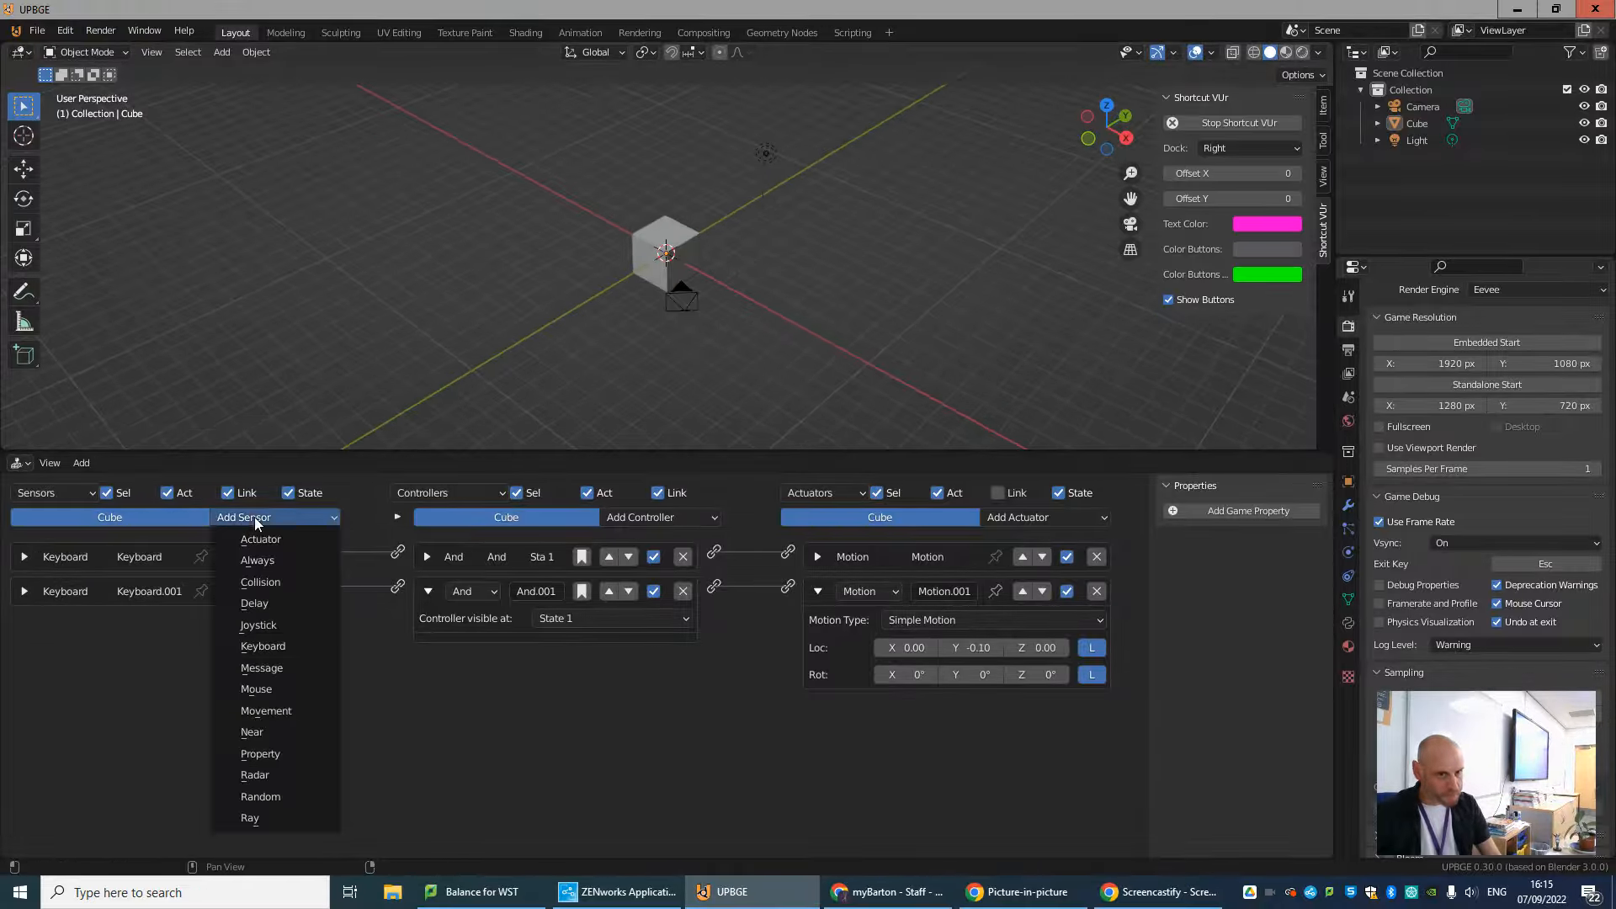
click(291, 647)
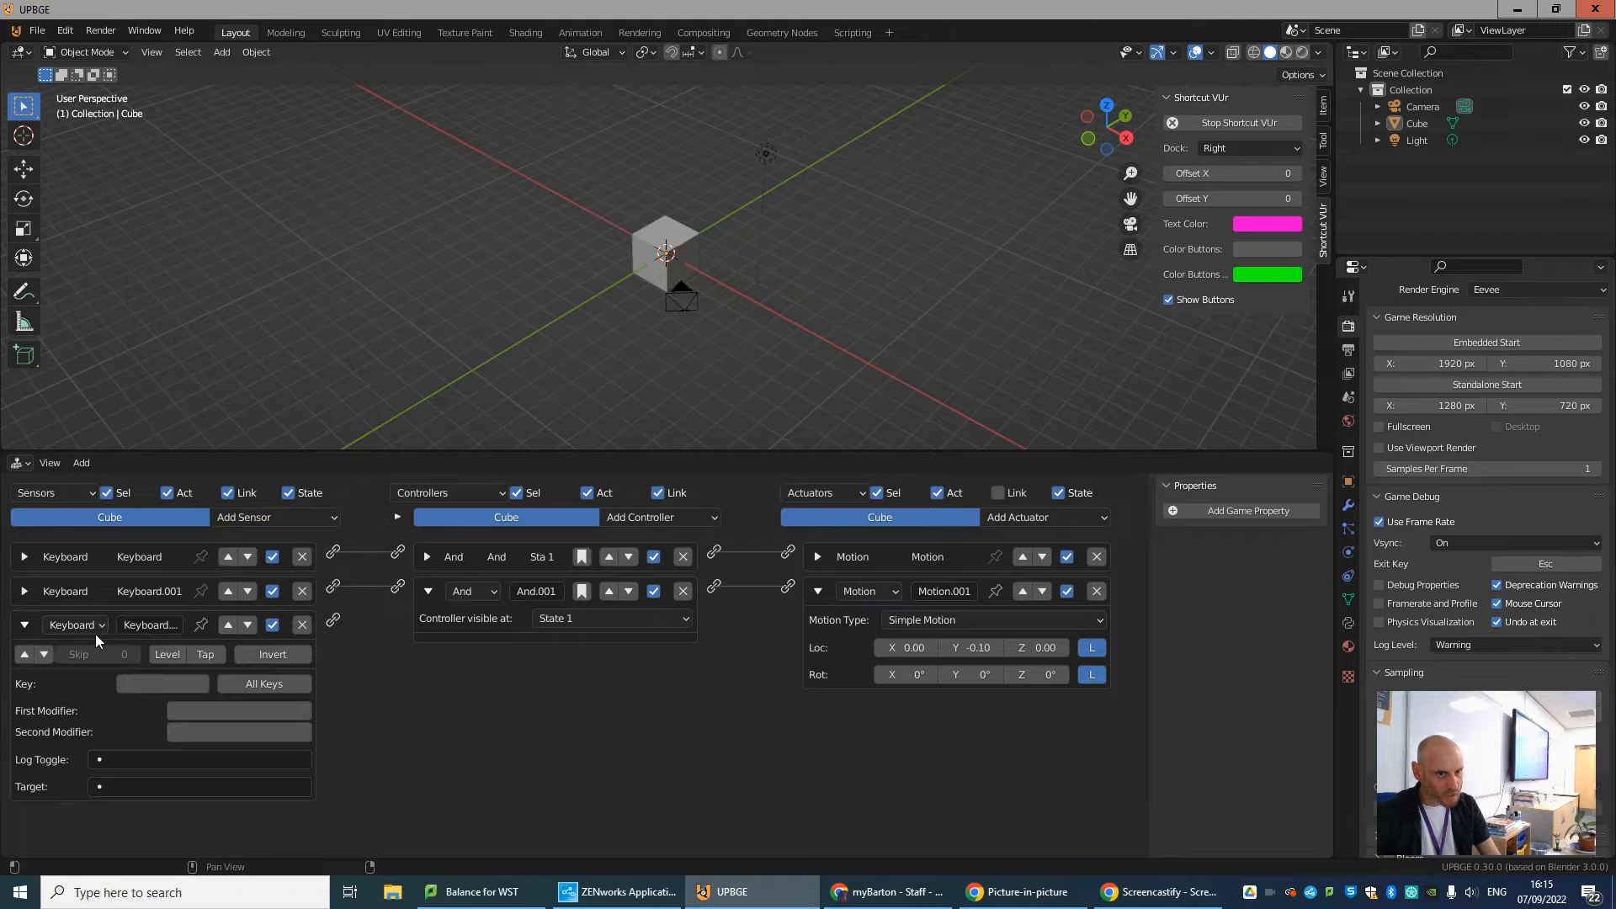
click(139, 680)
key(a)
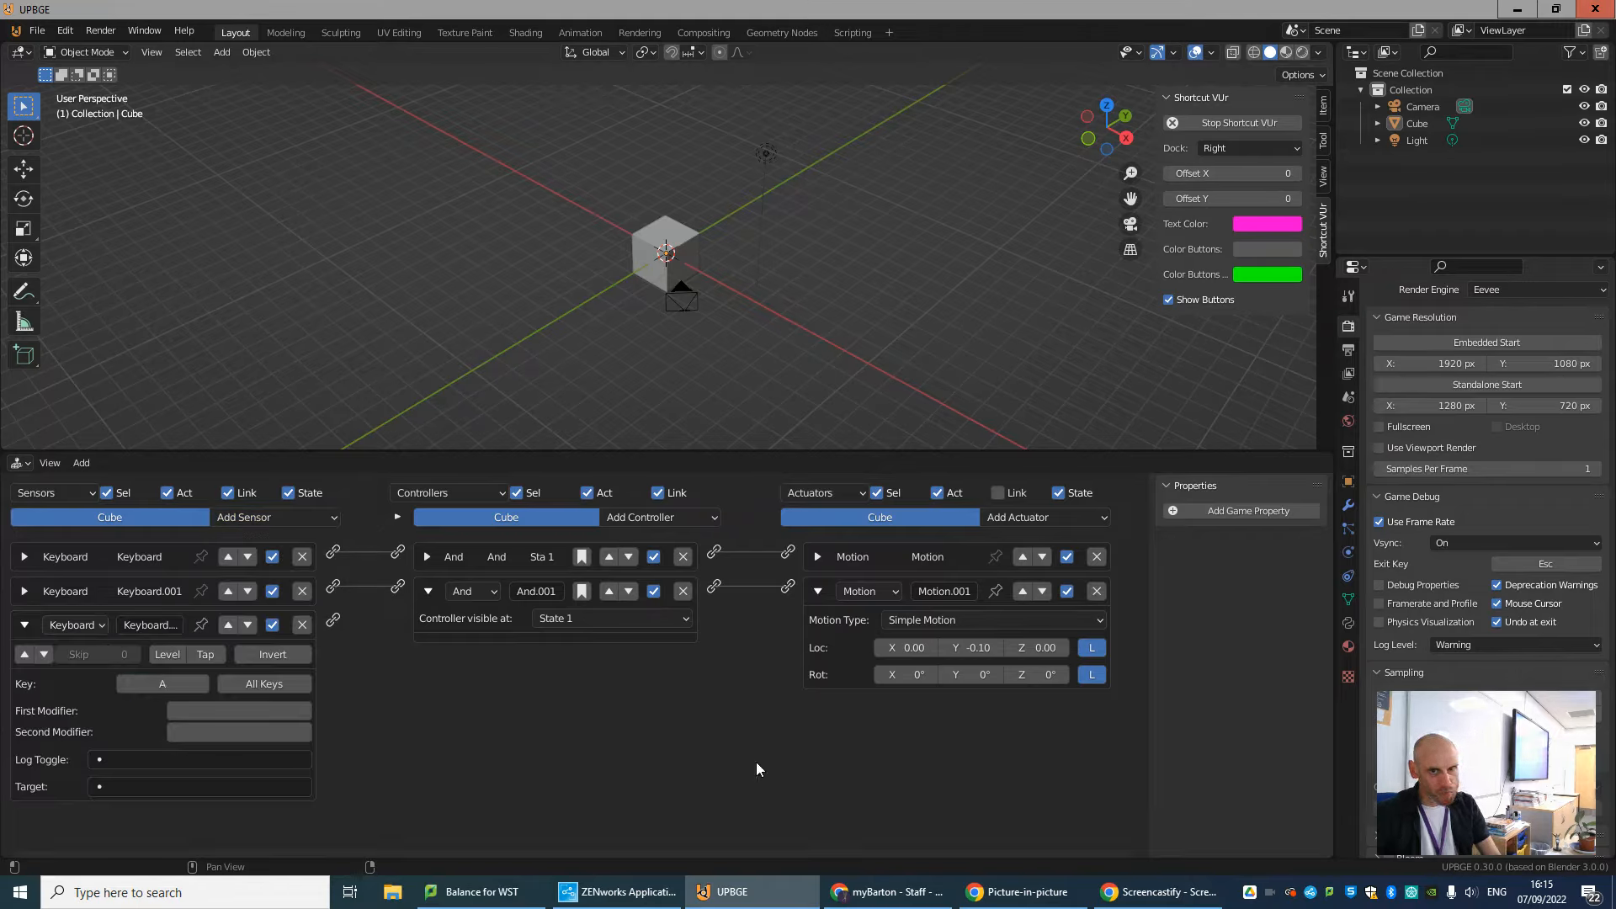
click(22, 631)
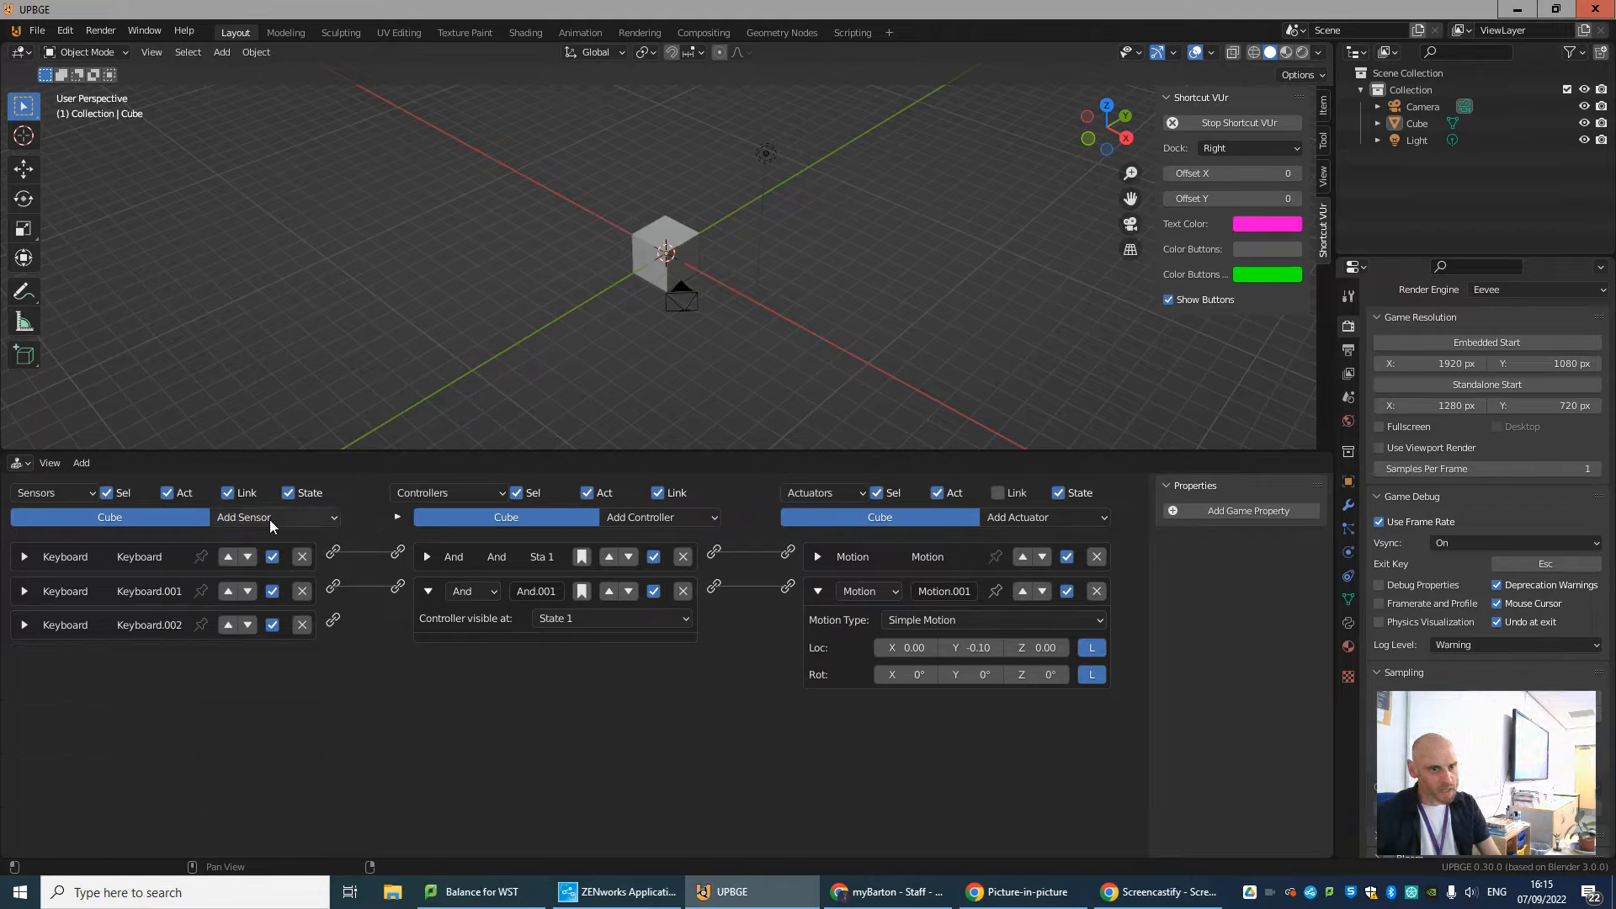
Add a fourth Keyboard sensor assigned to the D key and collapse it.
click(266, 517)
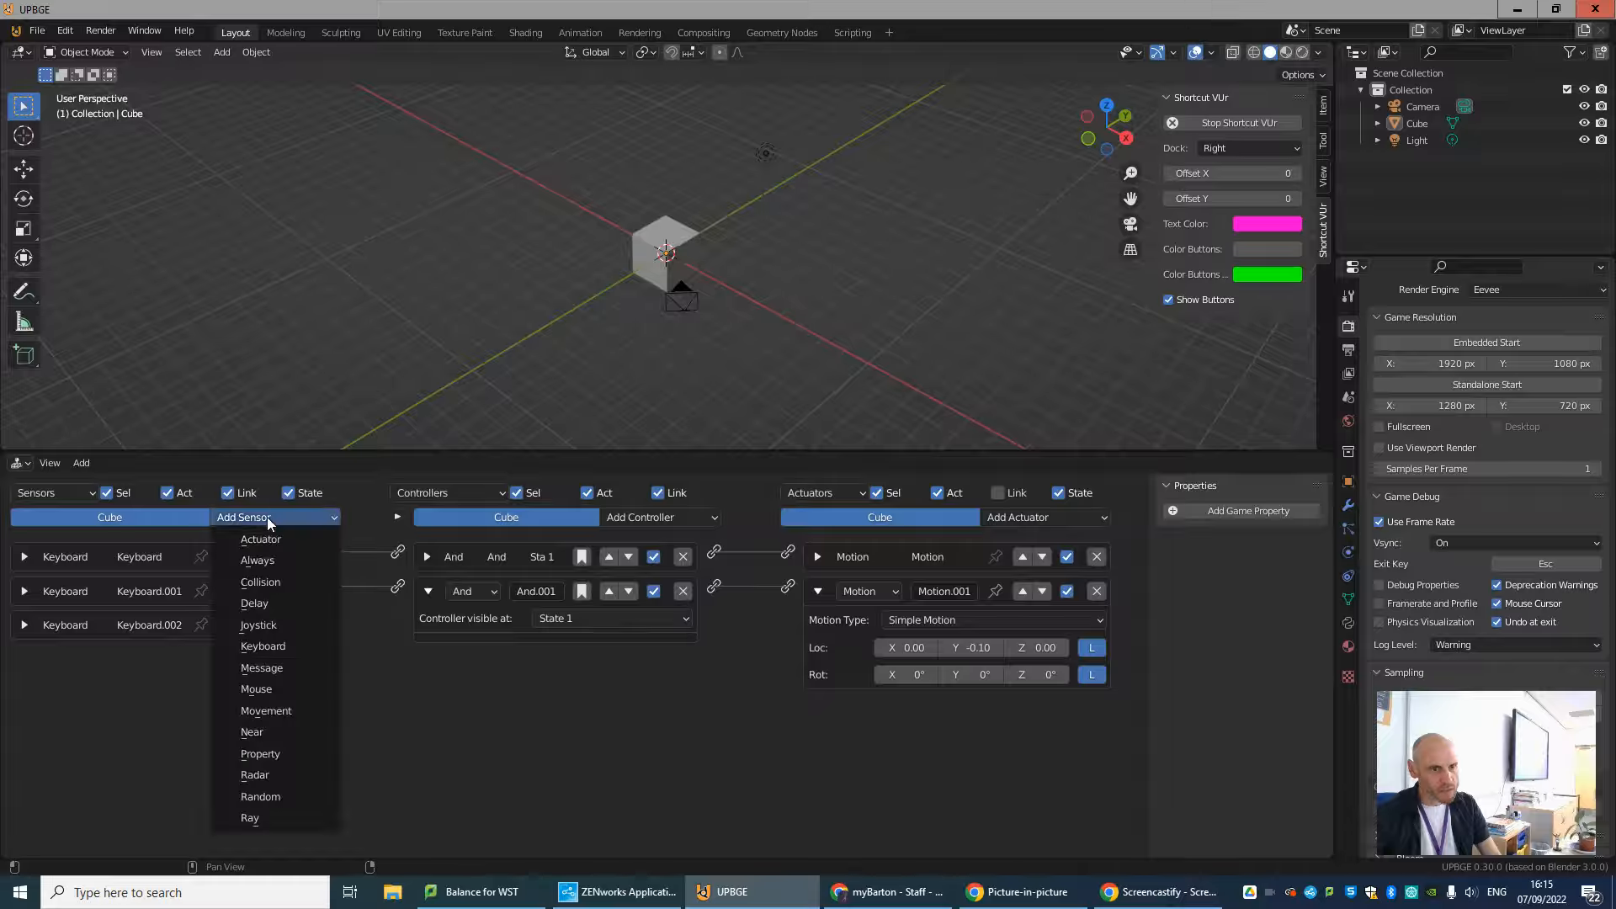
click(264, 646)
key(d)
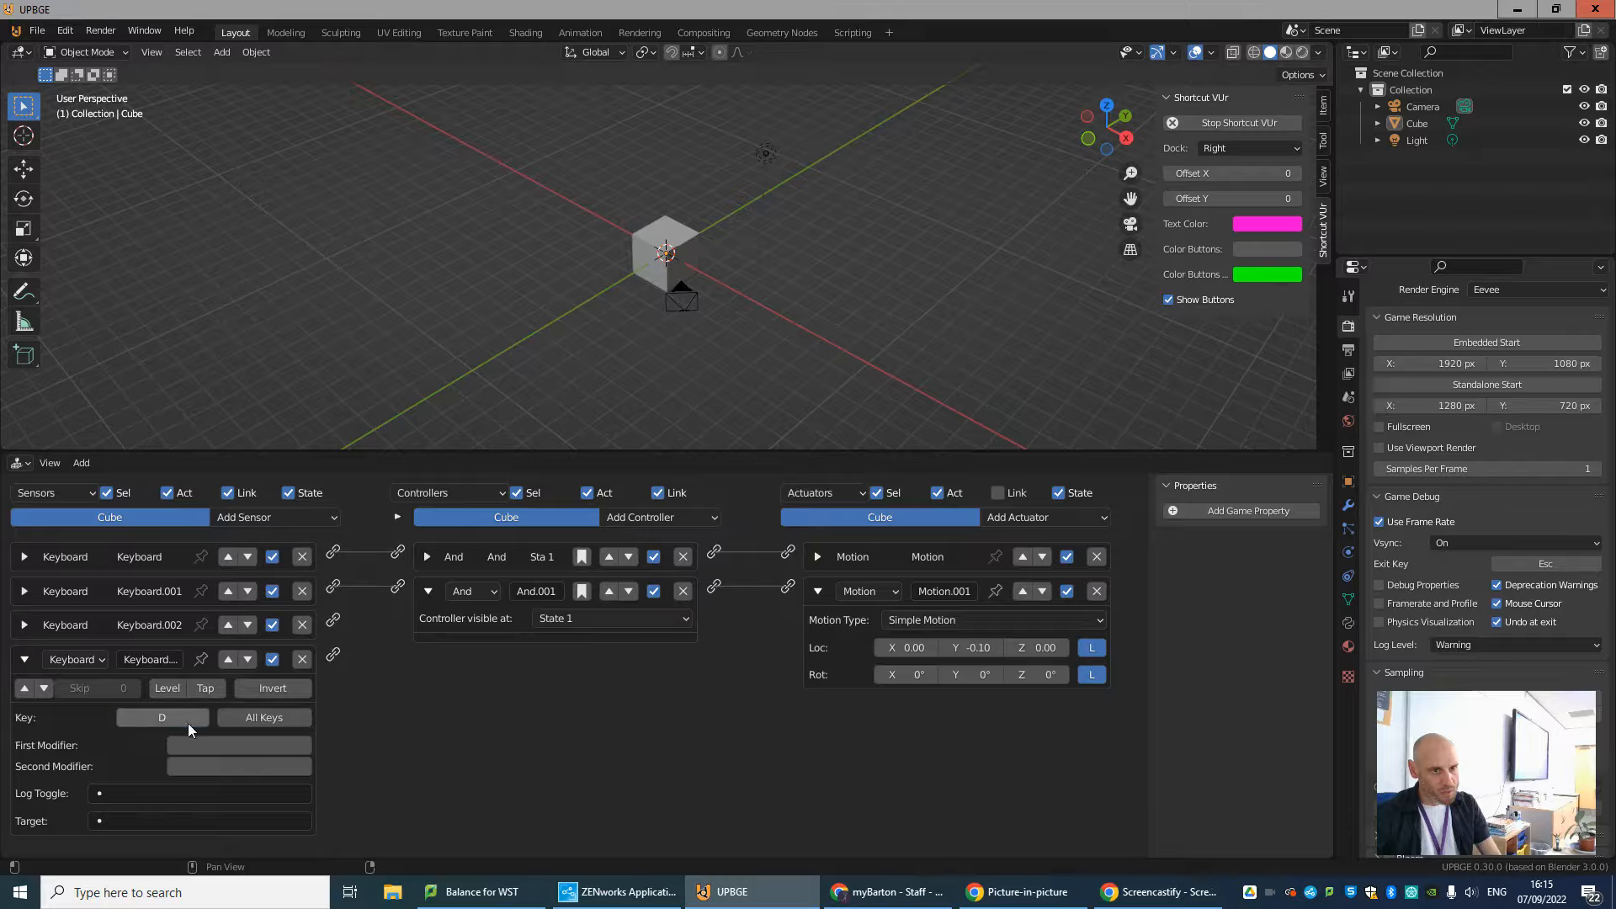
click(27, 660)
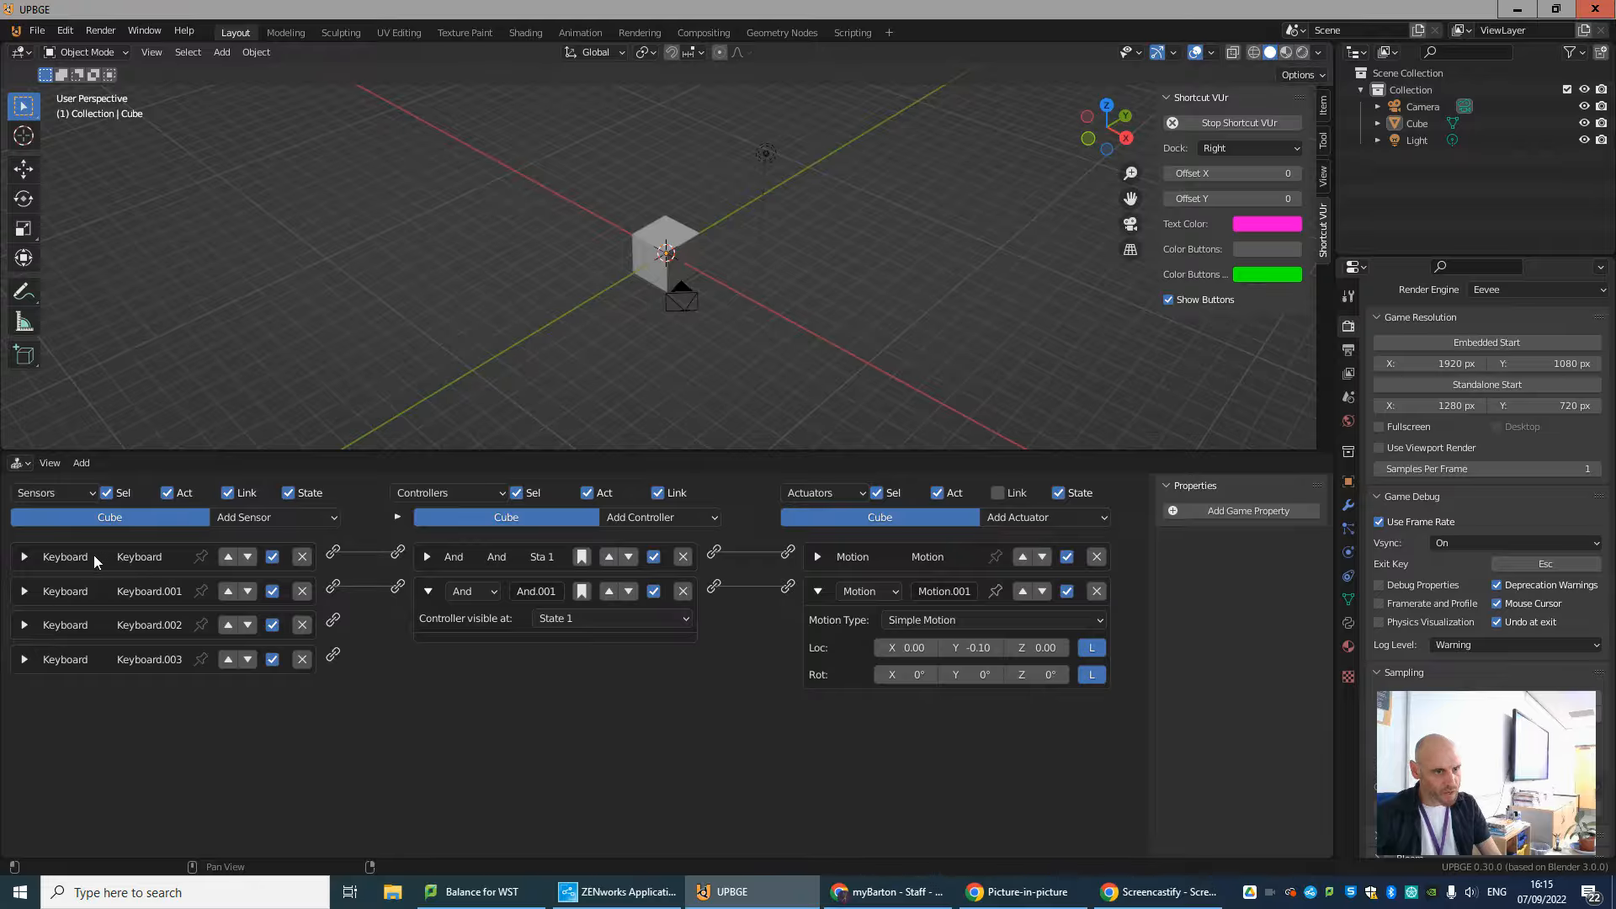
Rename the W-key and S-key Keyboard sensors as w and s, collapsing each one.
click(24, 556)
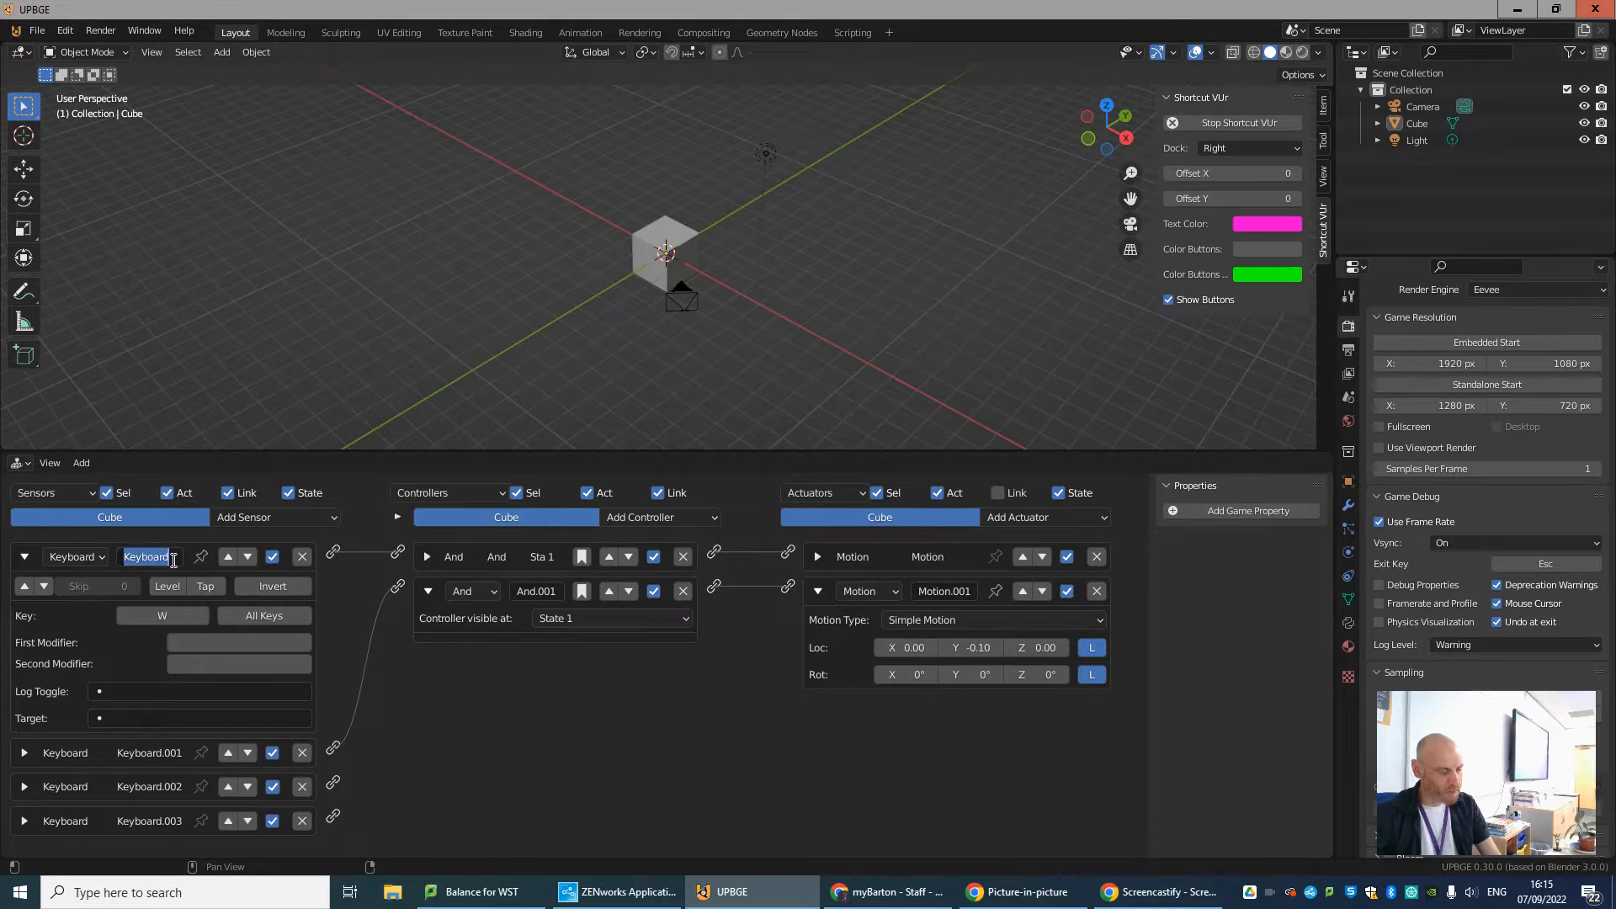
text(w)
click(24, 557)
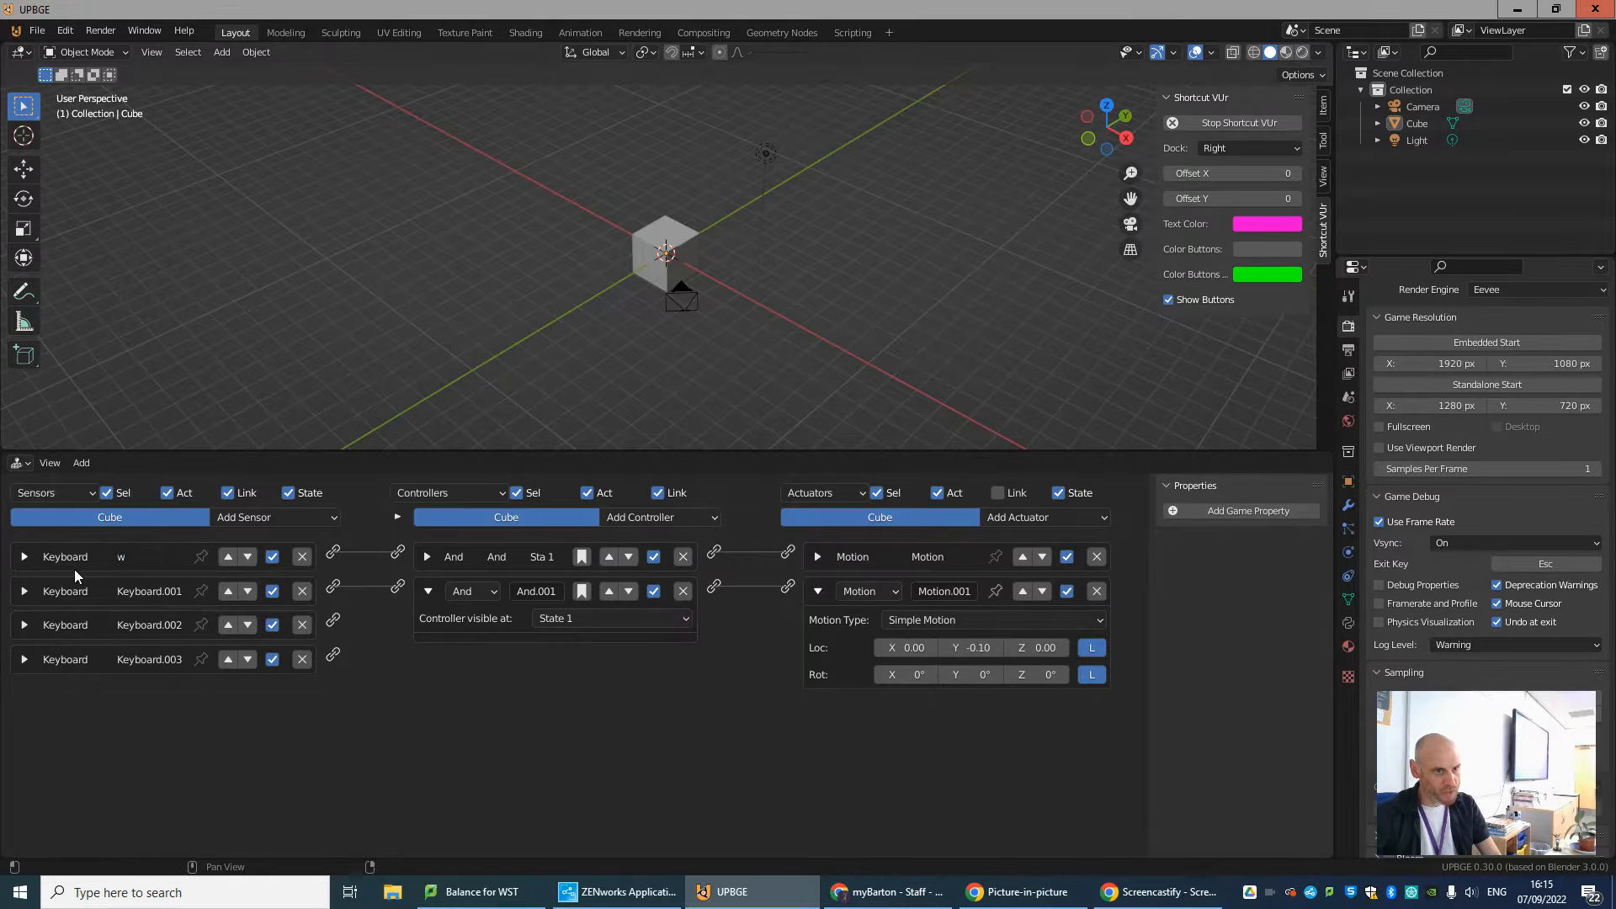
click(25, 590)
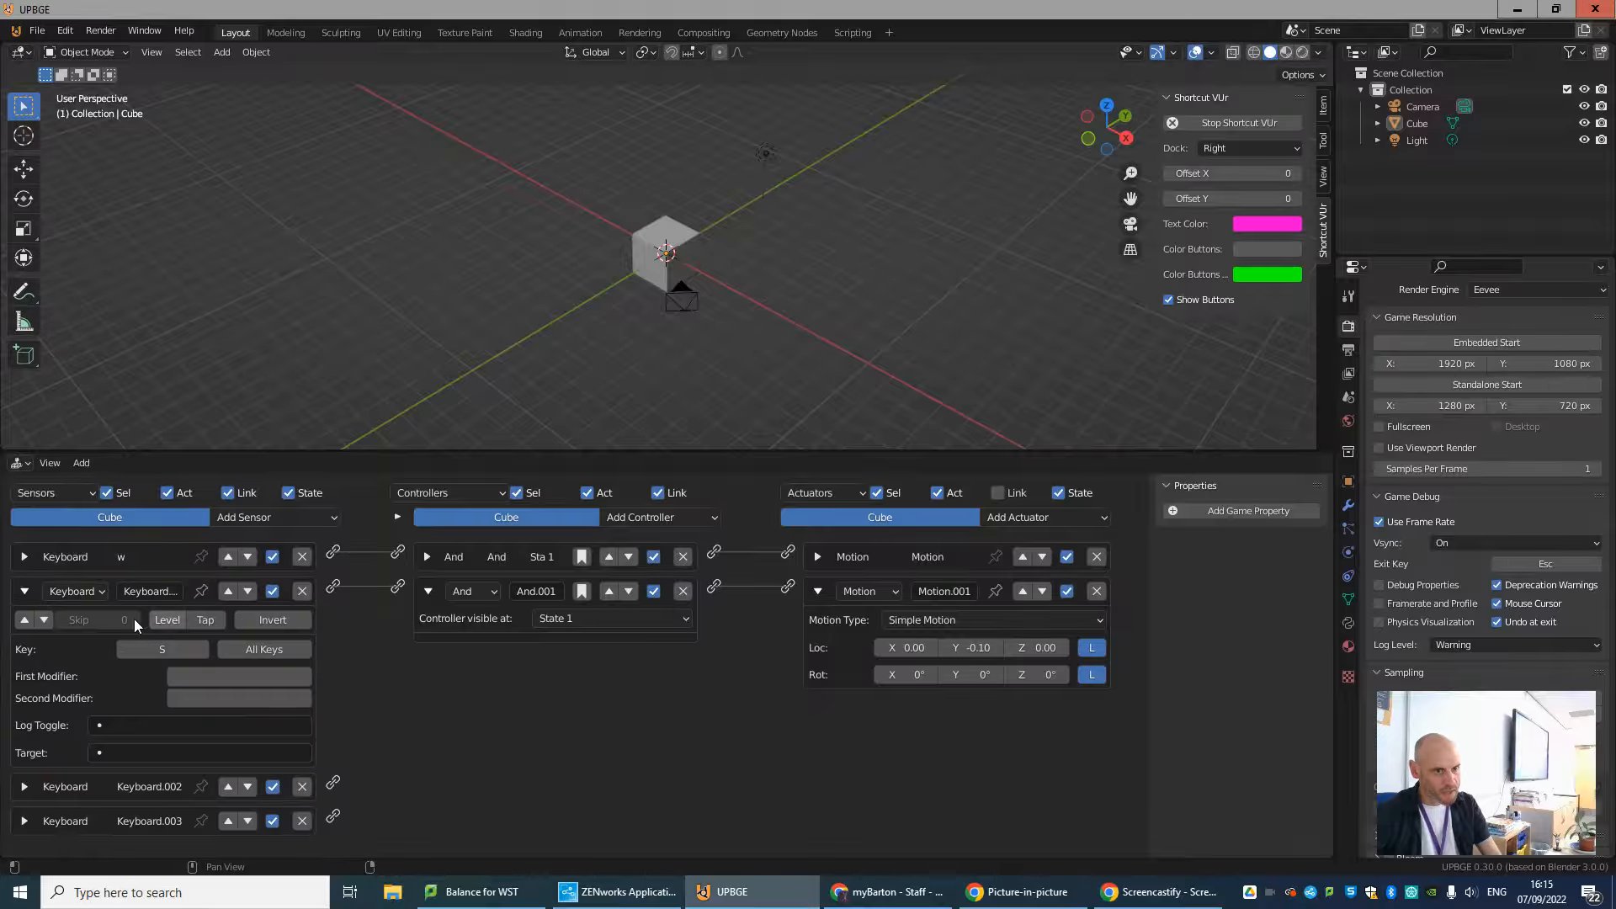
double_click(153, 593)
text(s)
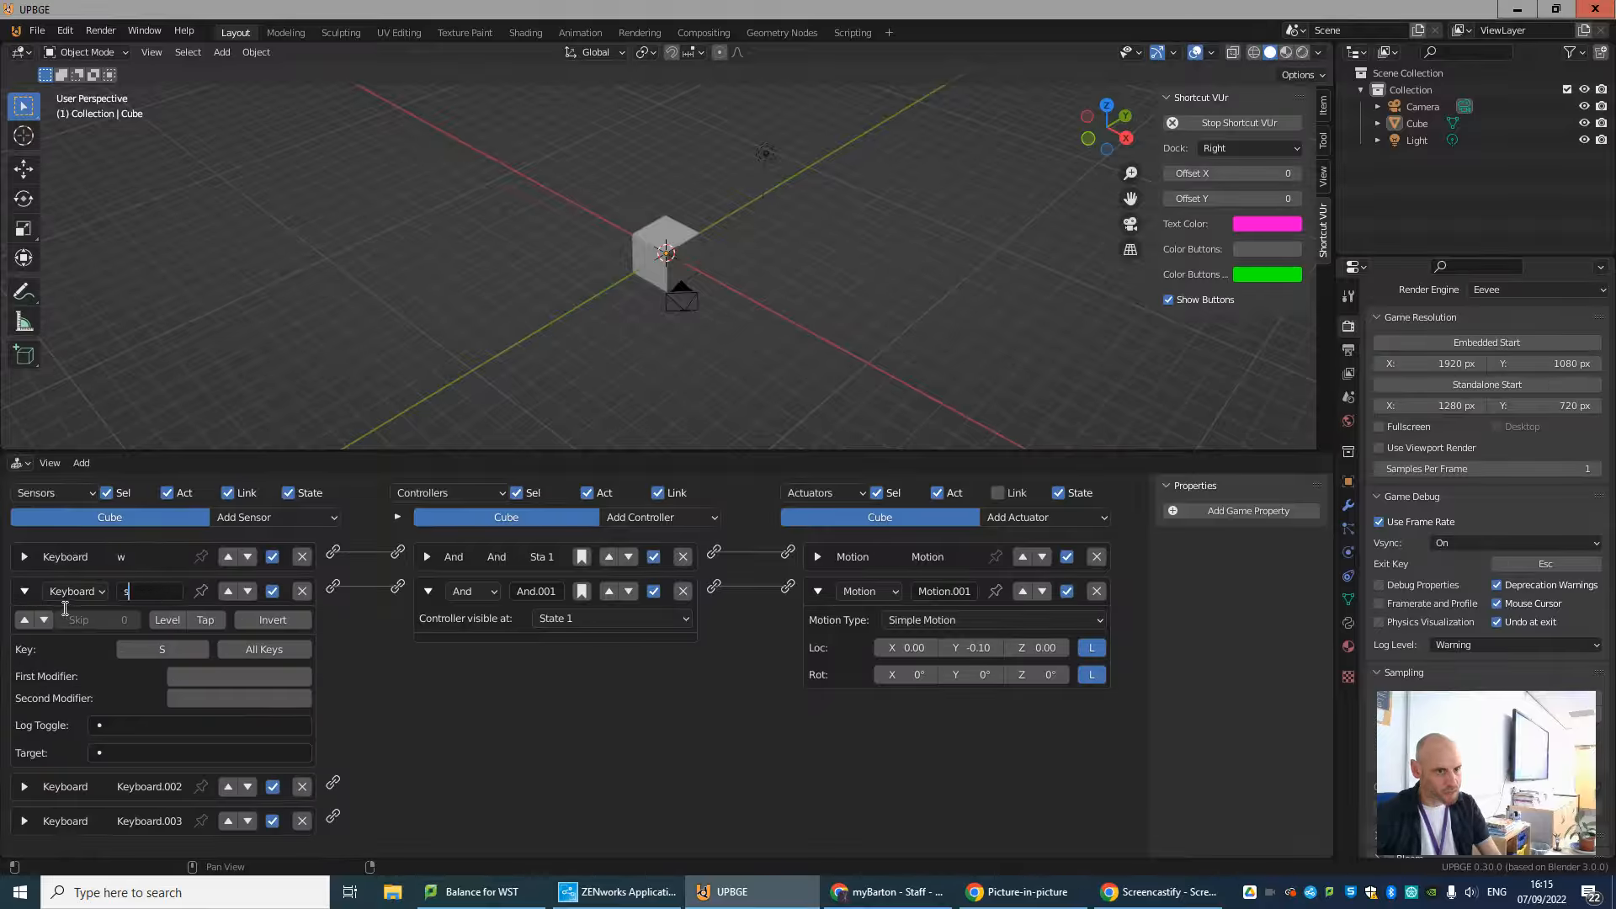
click(25, 592)
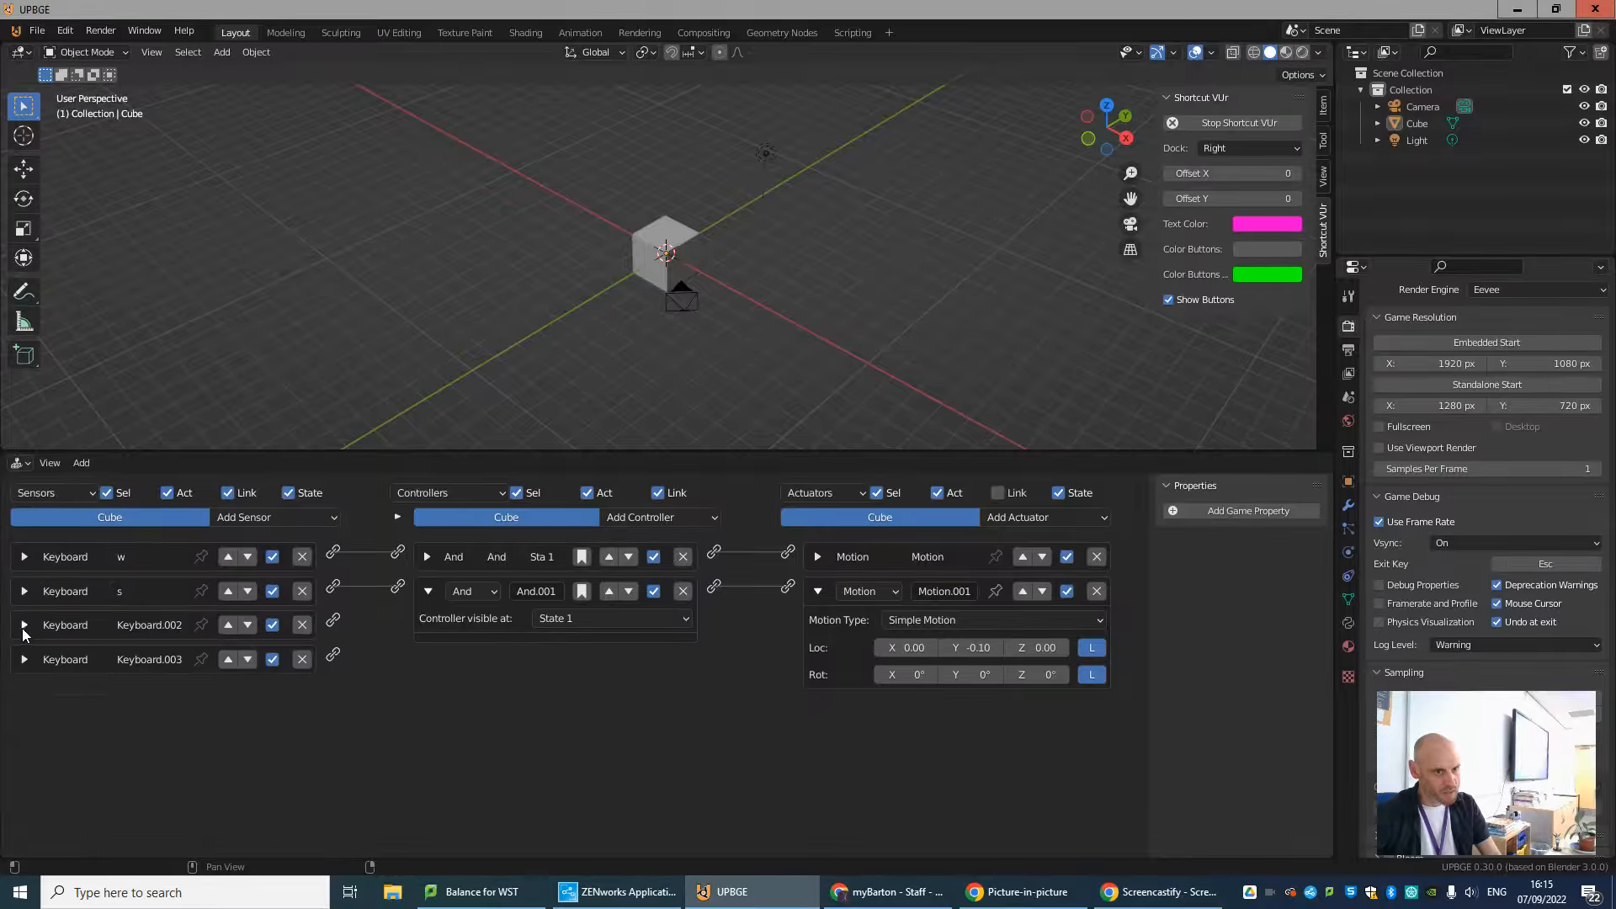
Rename the A-key and D-key Keyboard sensors as a and d, collapsing each one.
click(24, 625)
double_click(162, 625)
text(a)
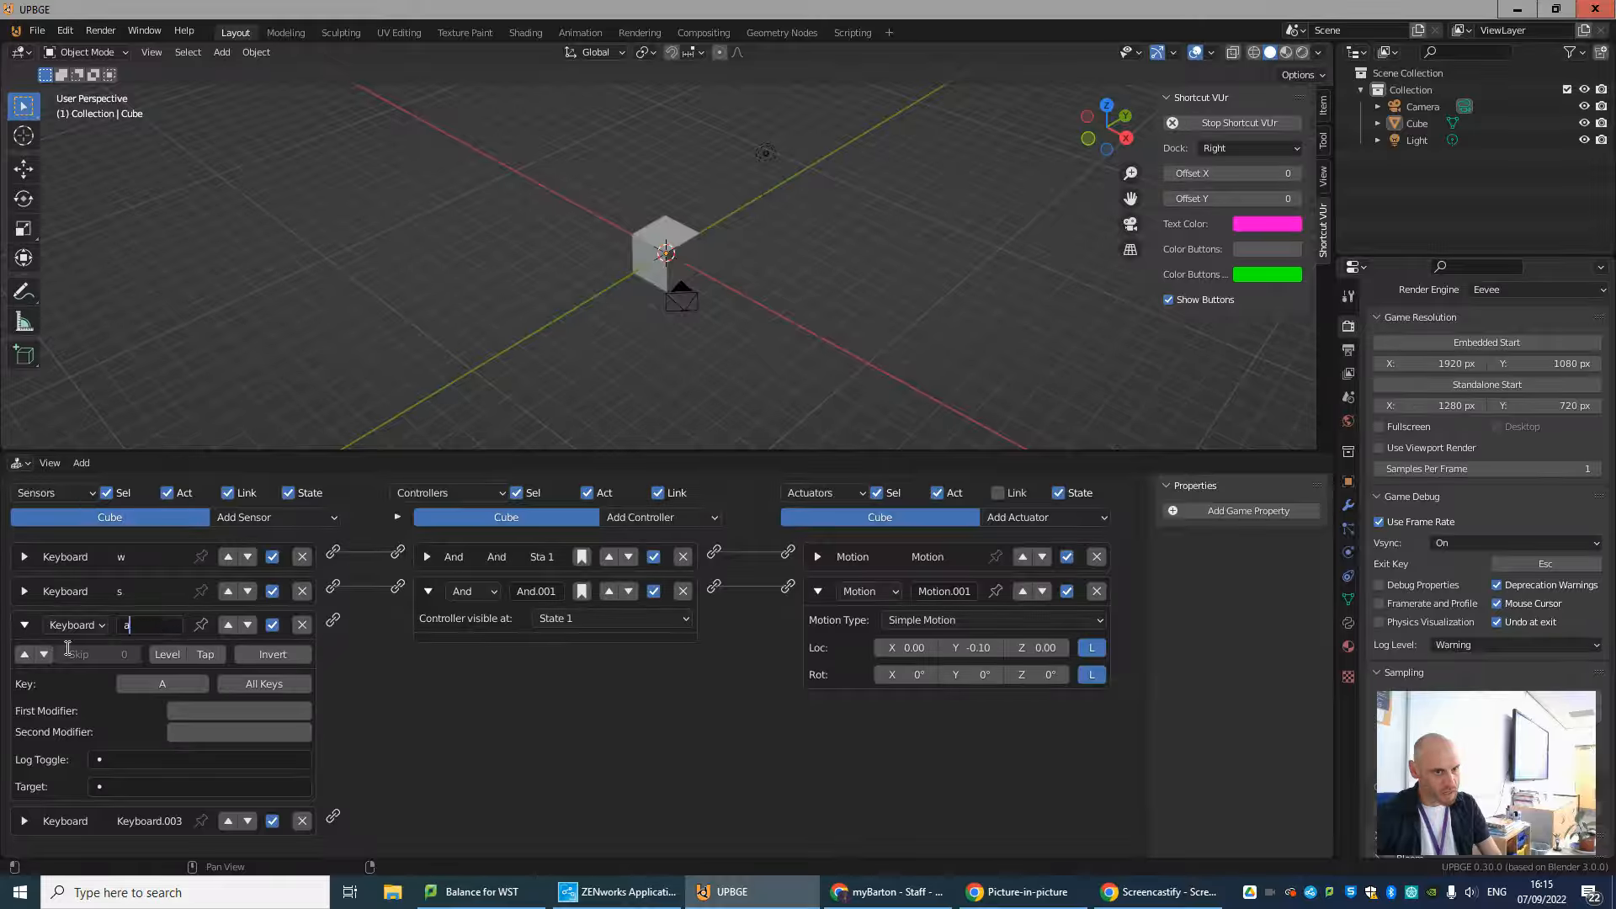
click(23, 625)
click(25, 659)
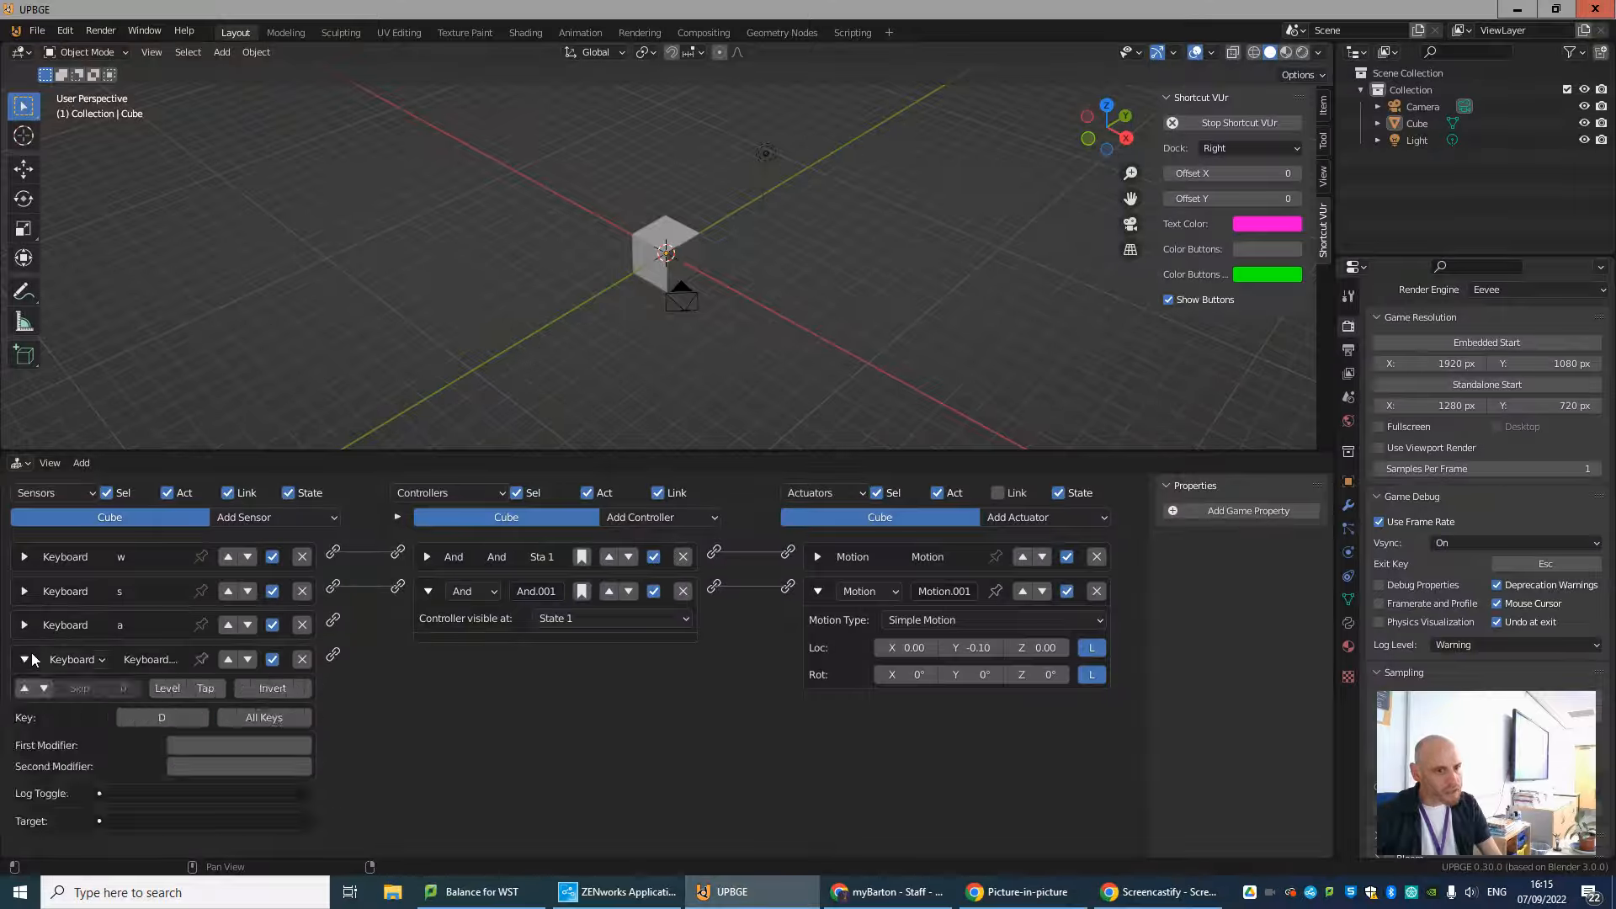
double_click(151, 659)
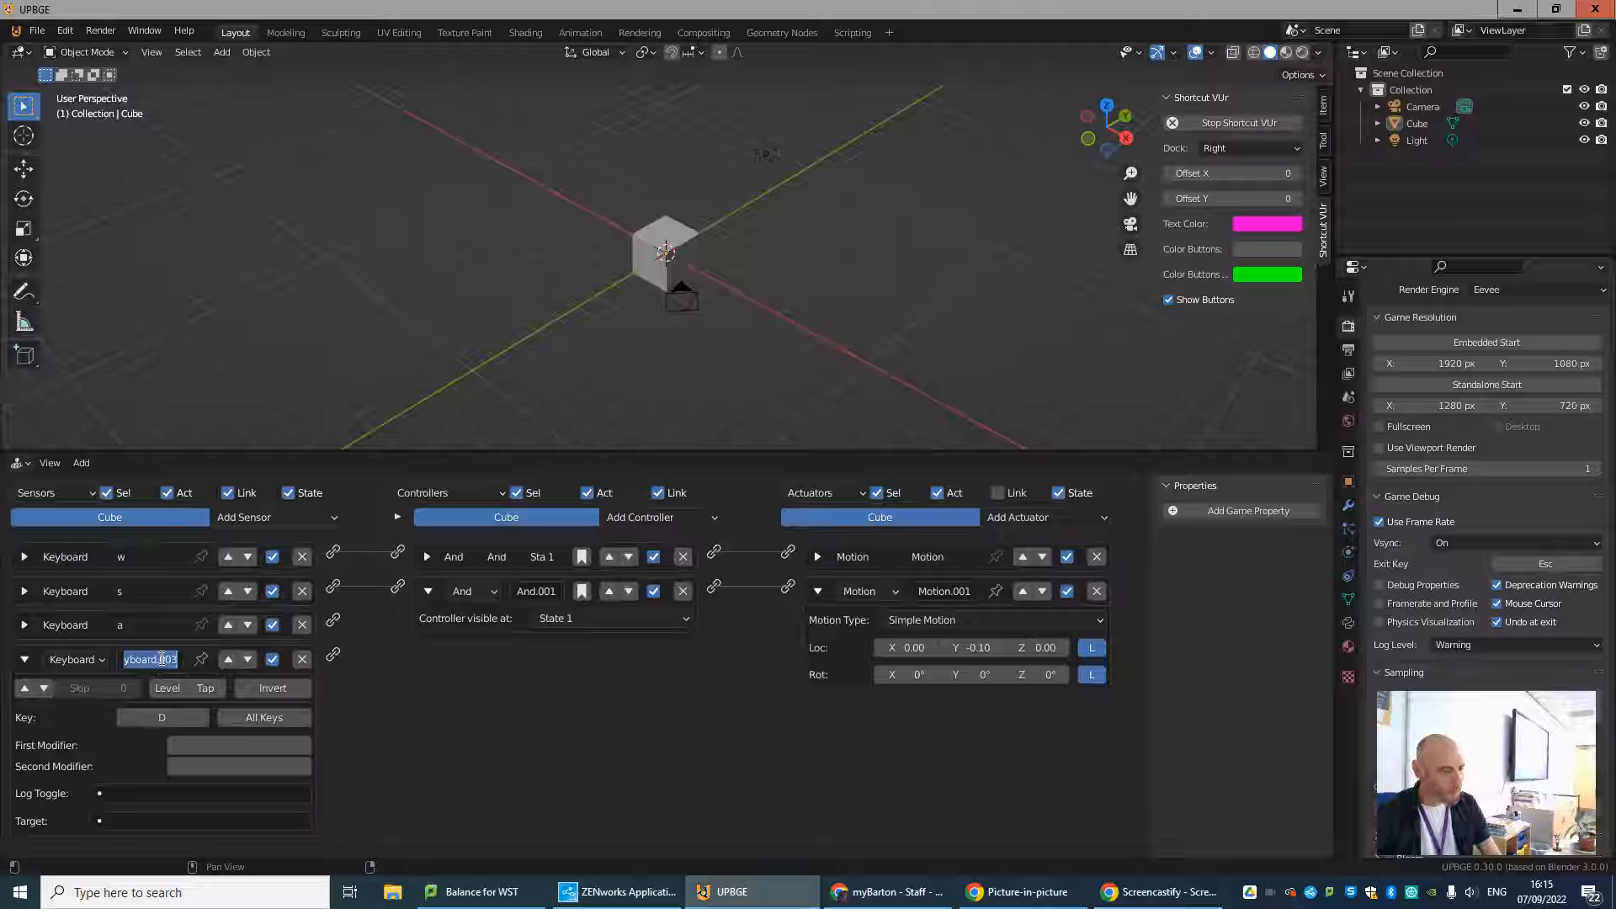
text(d)
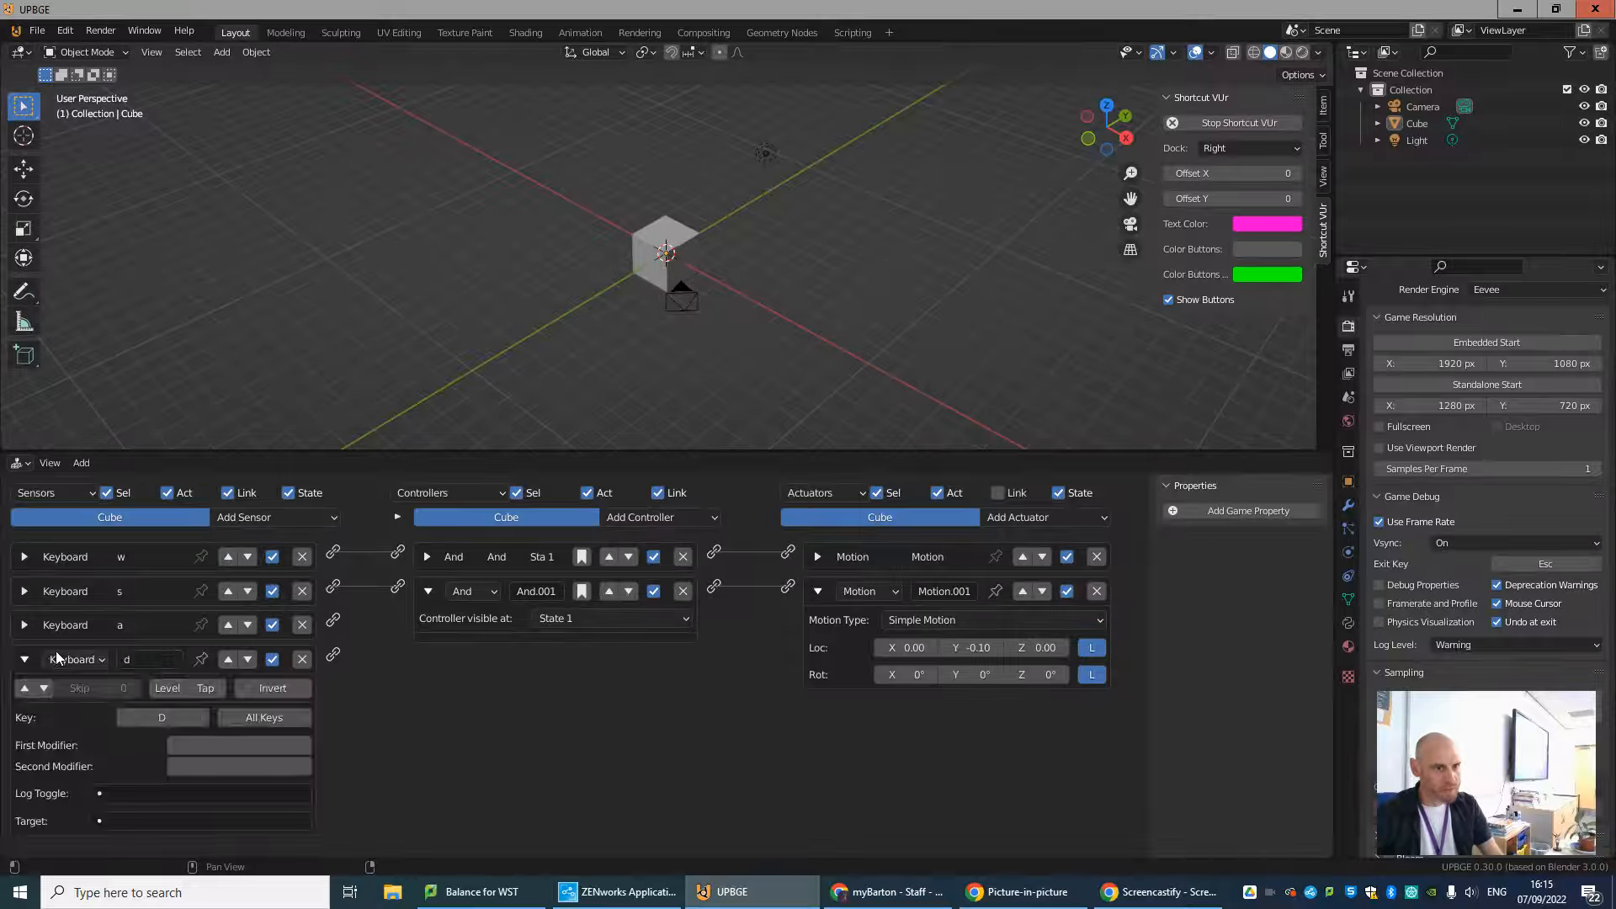
click(24, 657)
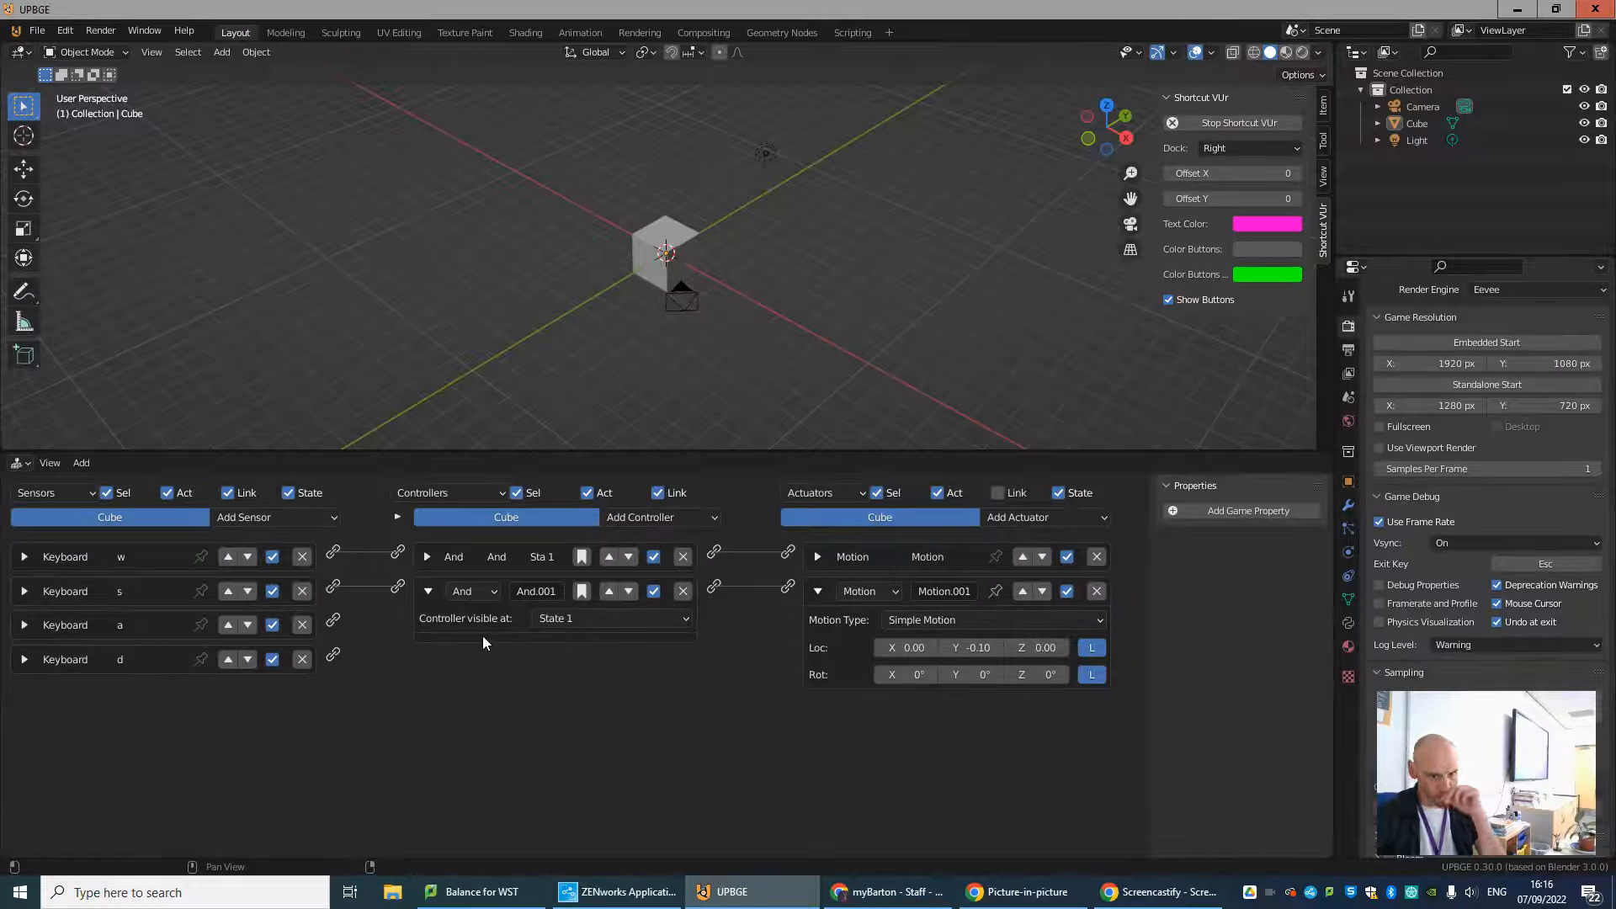
Collapse the second And controller and the second Motion actuator.
click(428, 592)
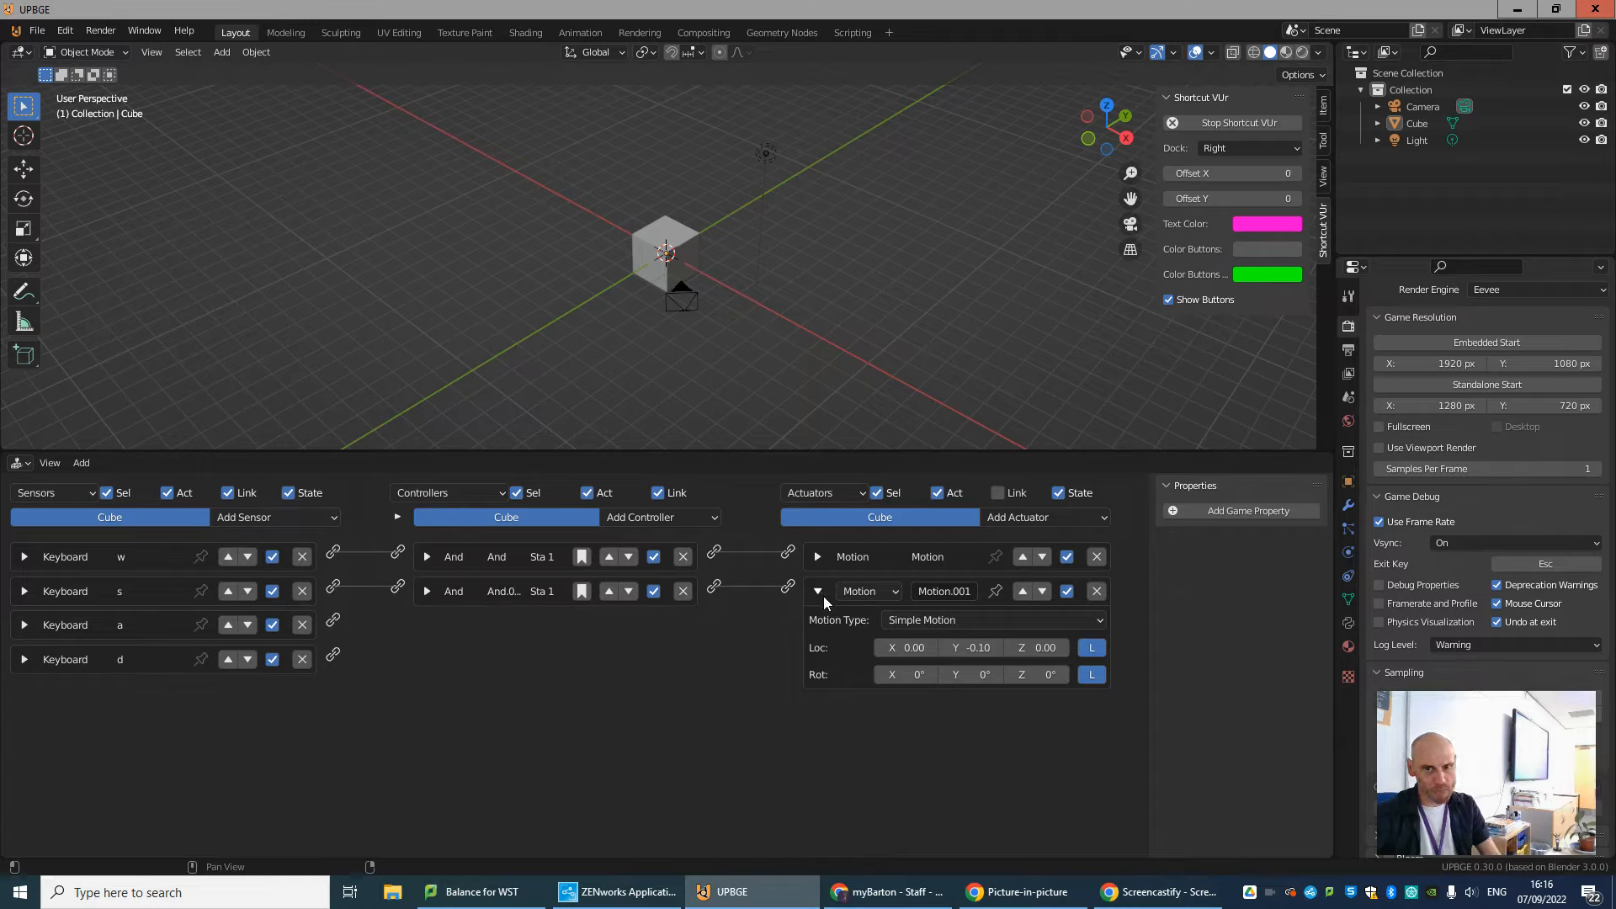
click(818, 557)
click(818, 557)
click(814, 591)
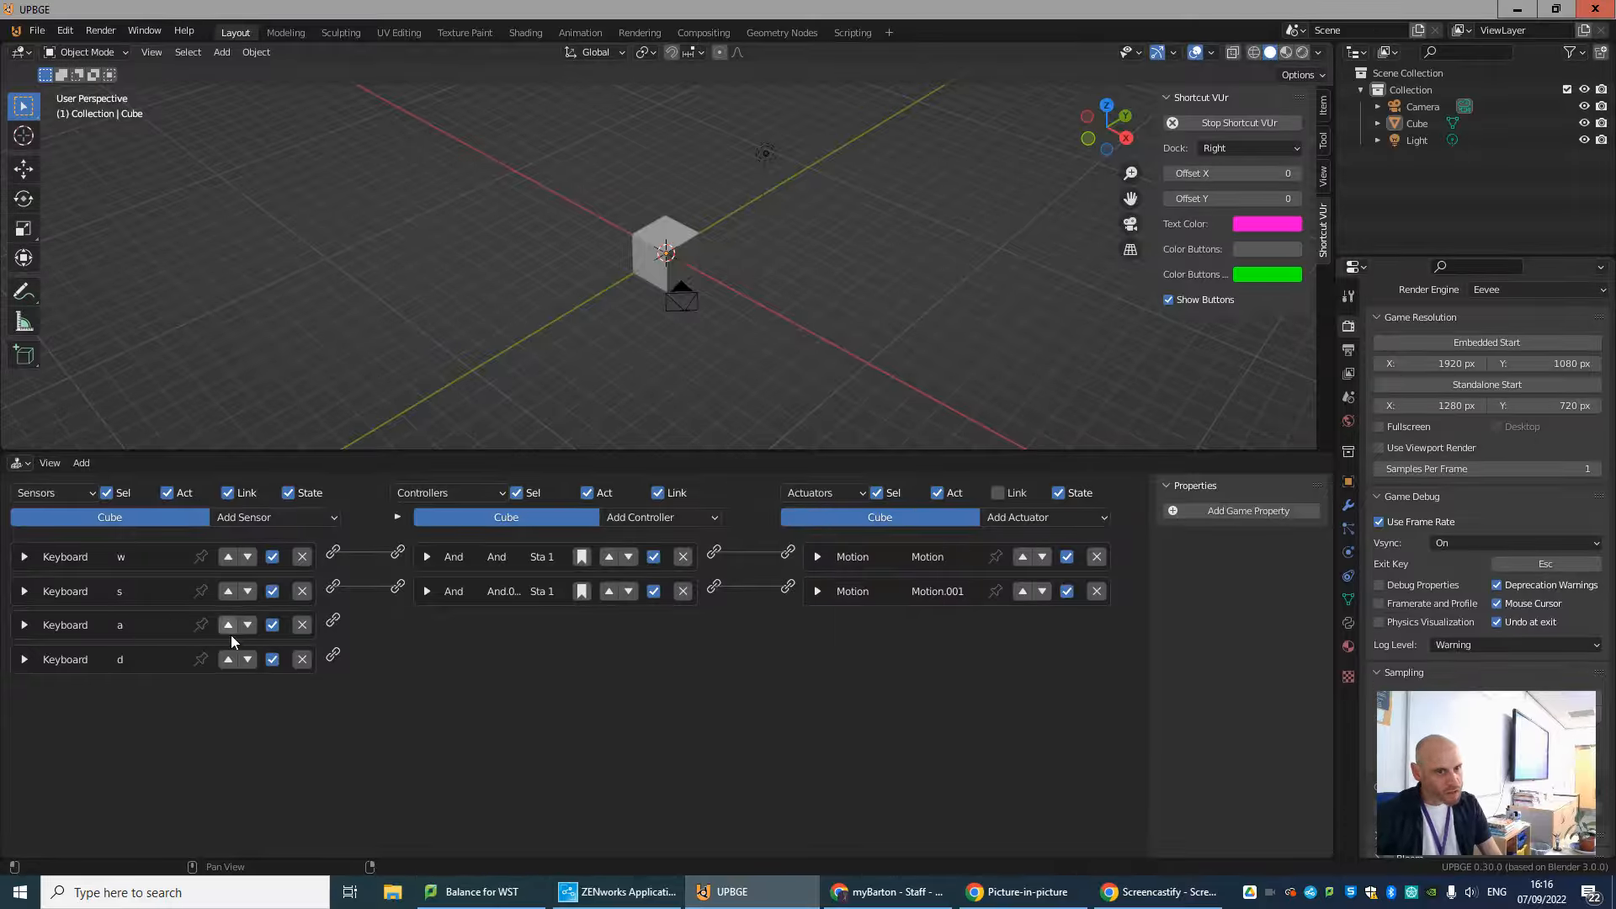
Add a third Motion actuator to the cube and set its X location to -0.10.
click(1045, 517)
click(1062, 324)
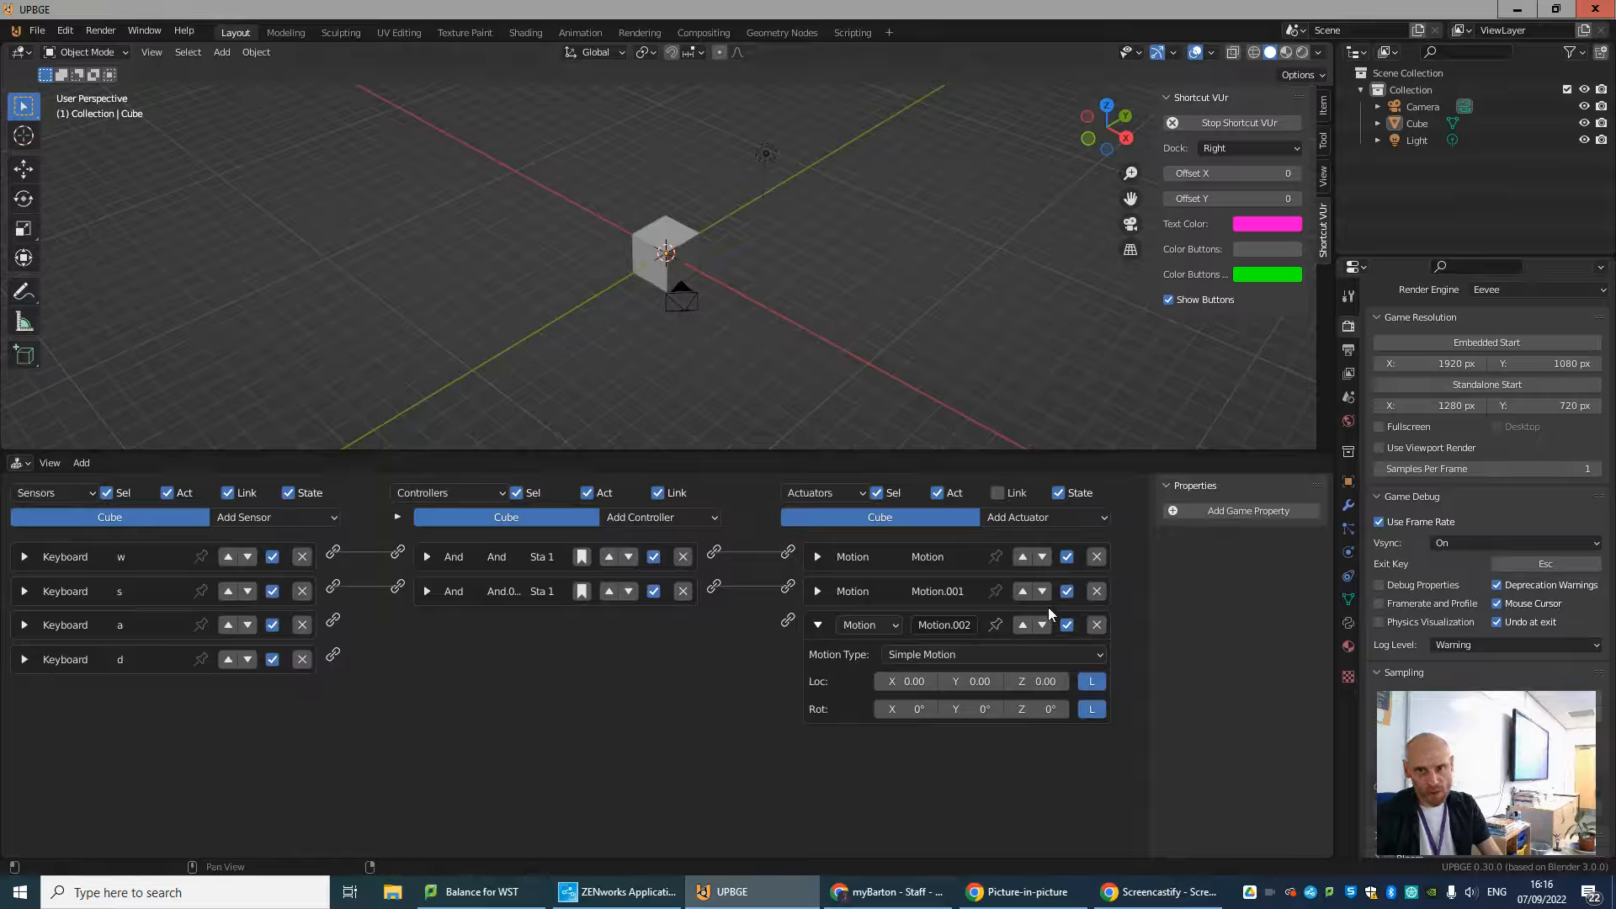
click(879, 682)
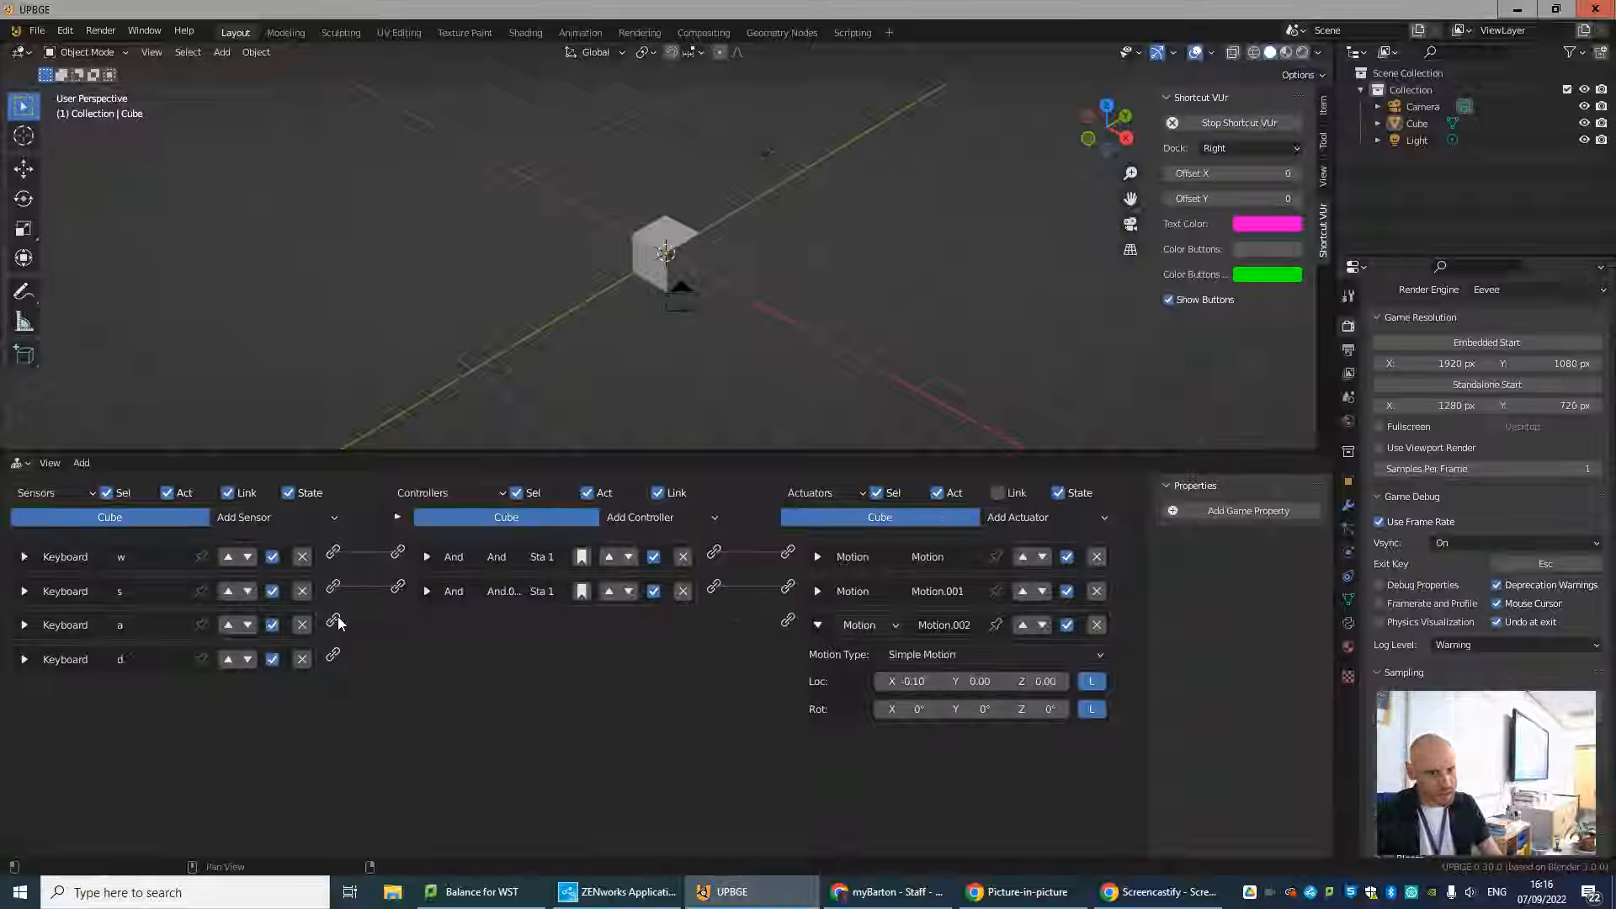
Try to link the a sensor directly to the third Motion actuator.
drag(333, 621, 794, 625)
drag(333, 620, 795, 624)
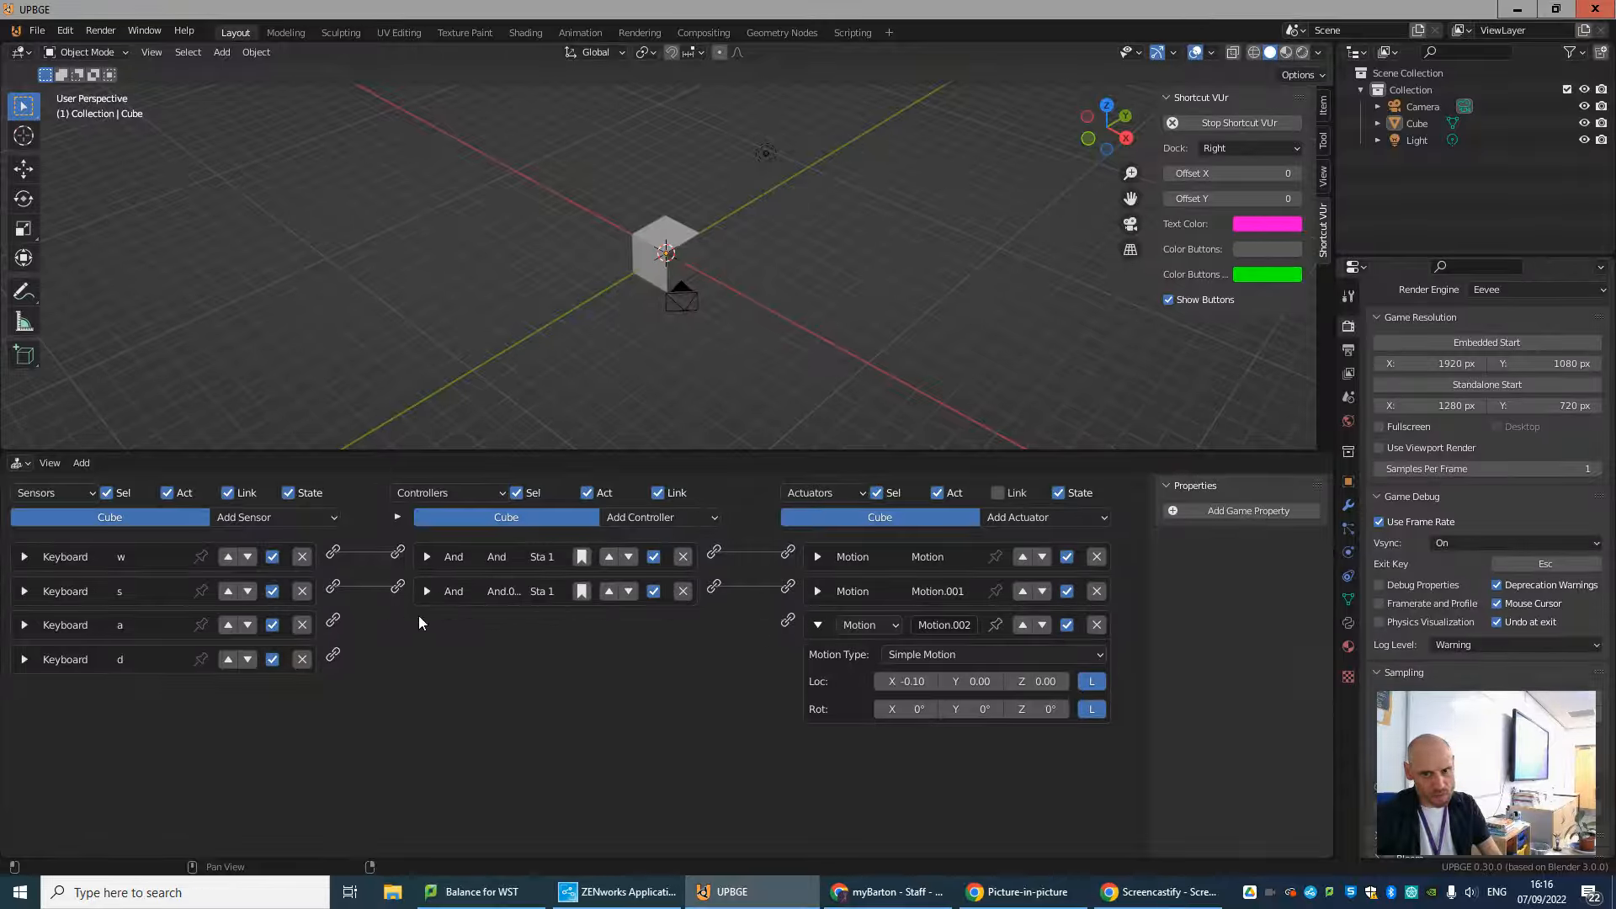
drag(339, 618, 791, 624)
Add a third And controller, link it between the a sensor and the third Motion actuator, and collapse it.
click(634, 518)
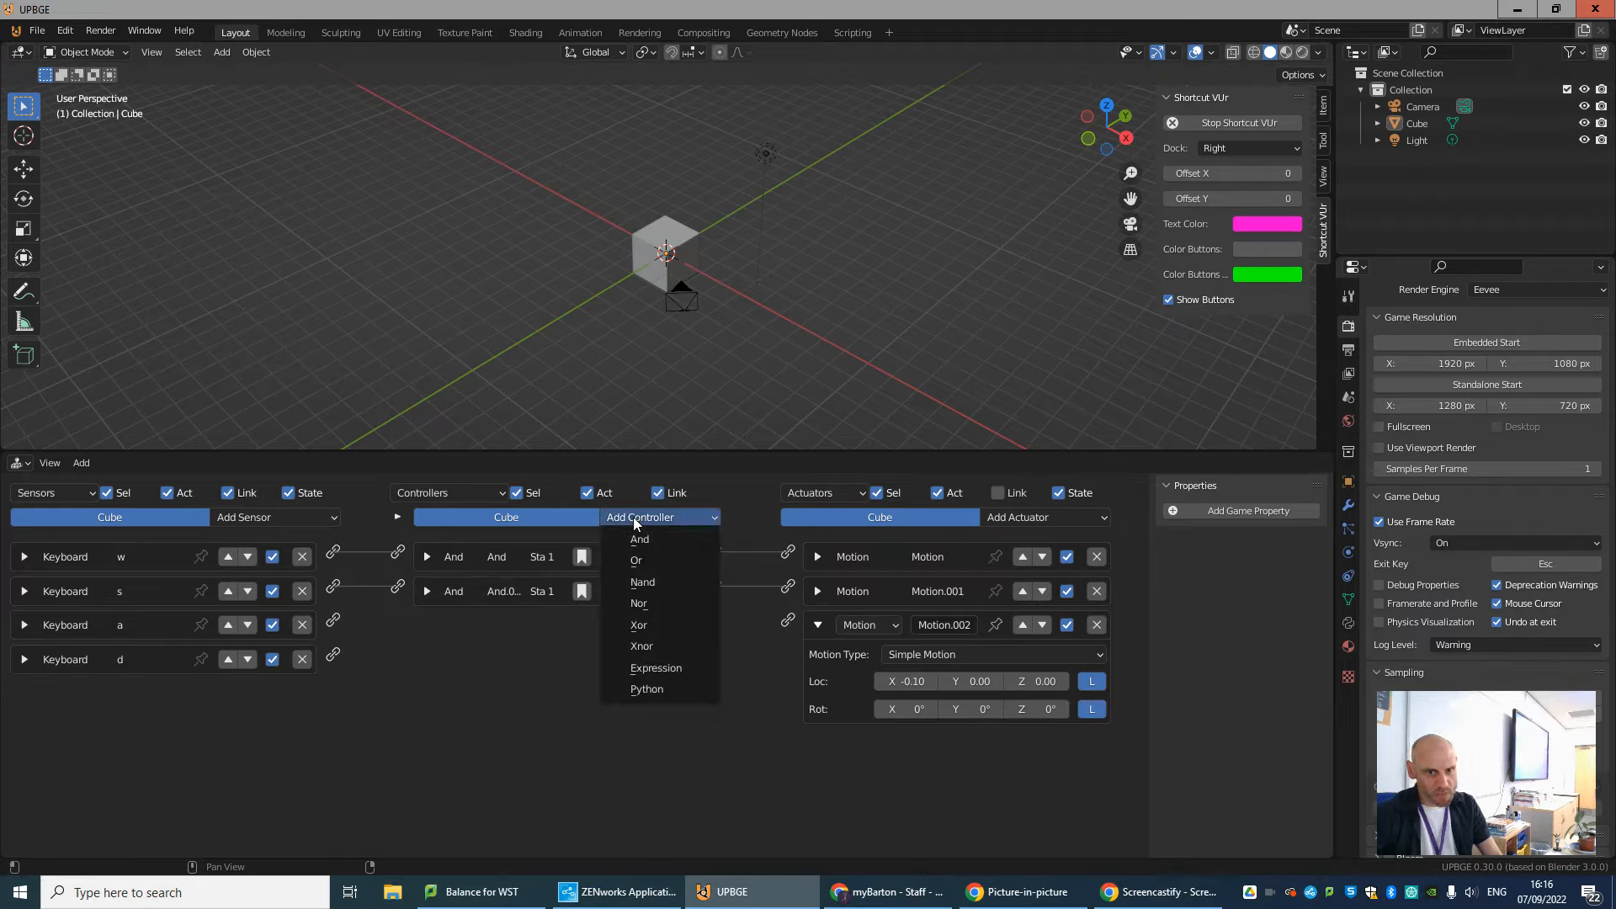
click(658, 538)
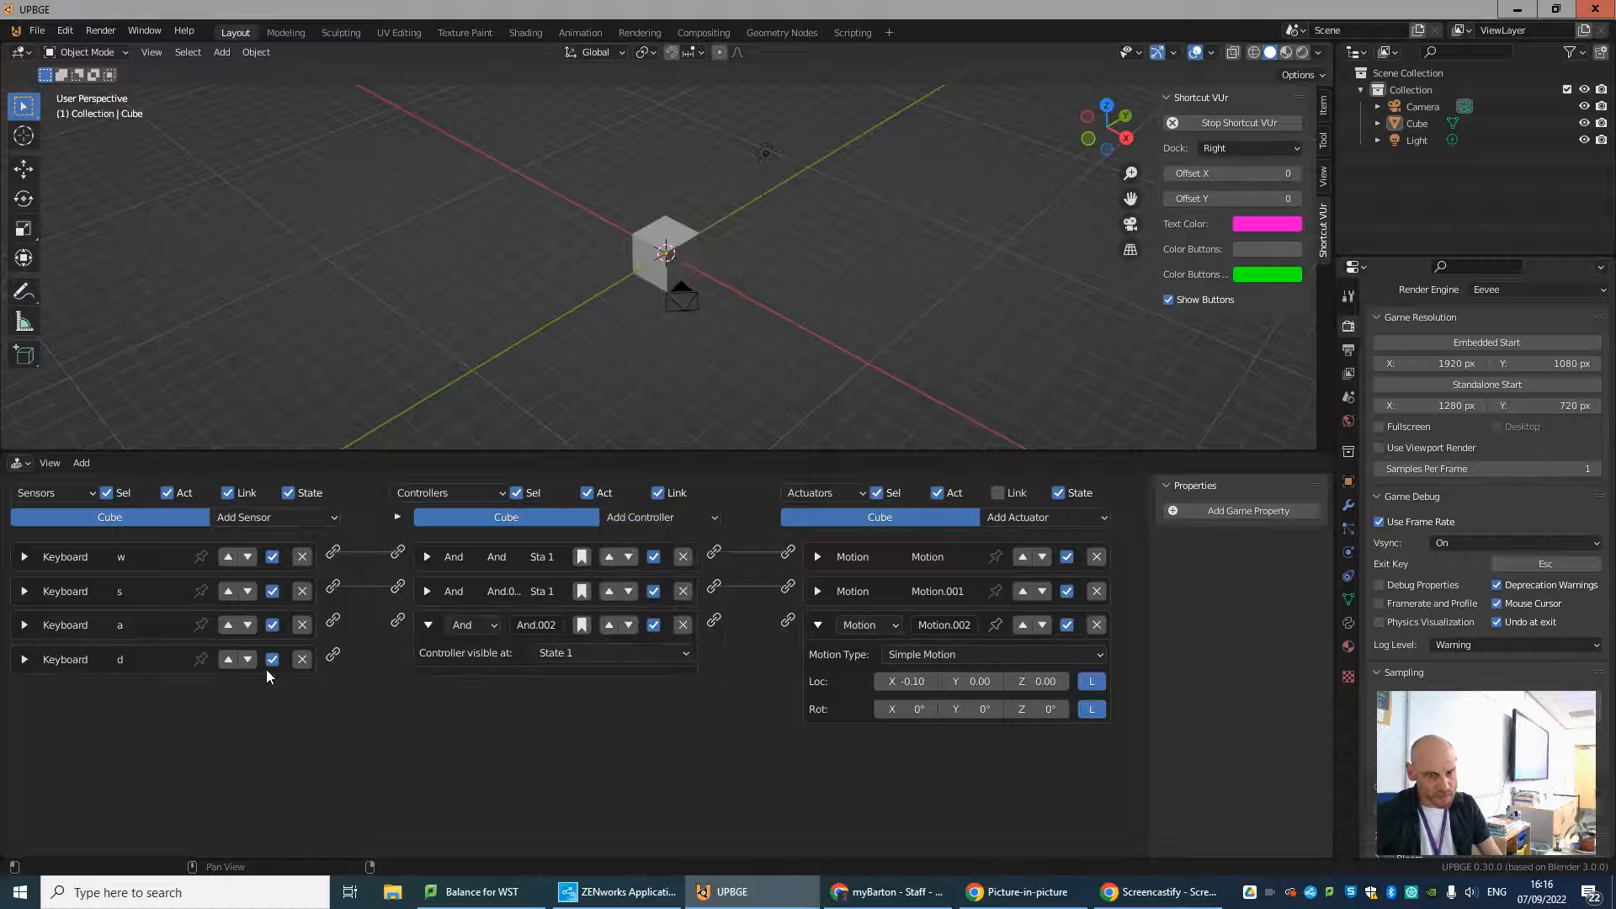
drag(334, 627, 398, 623)
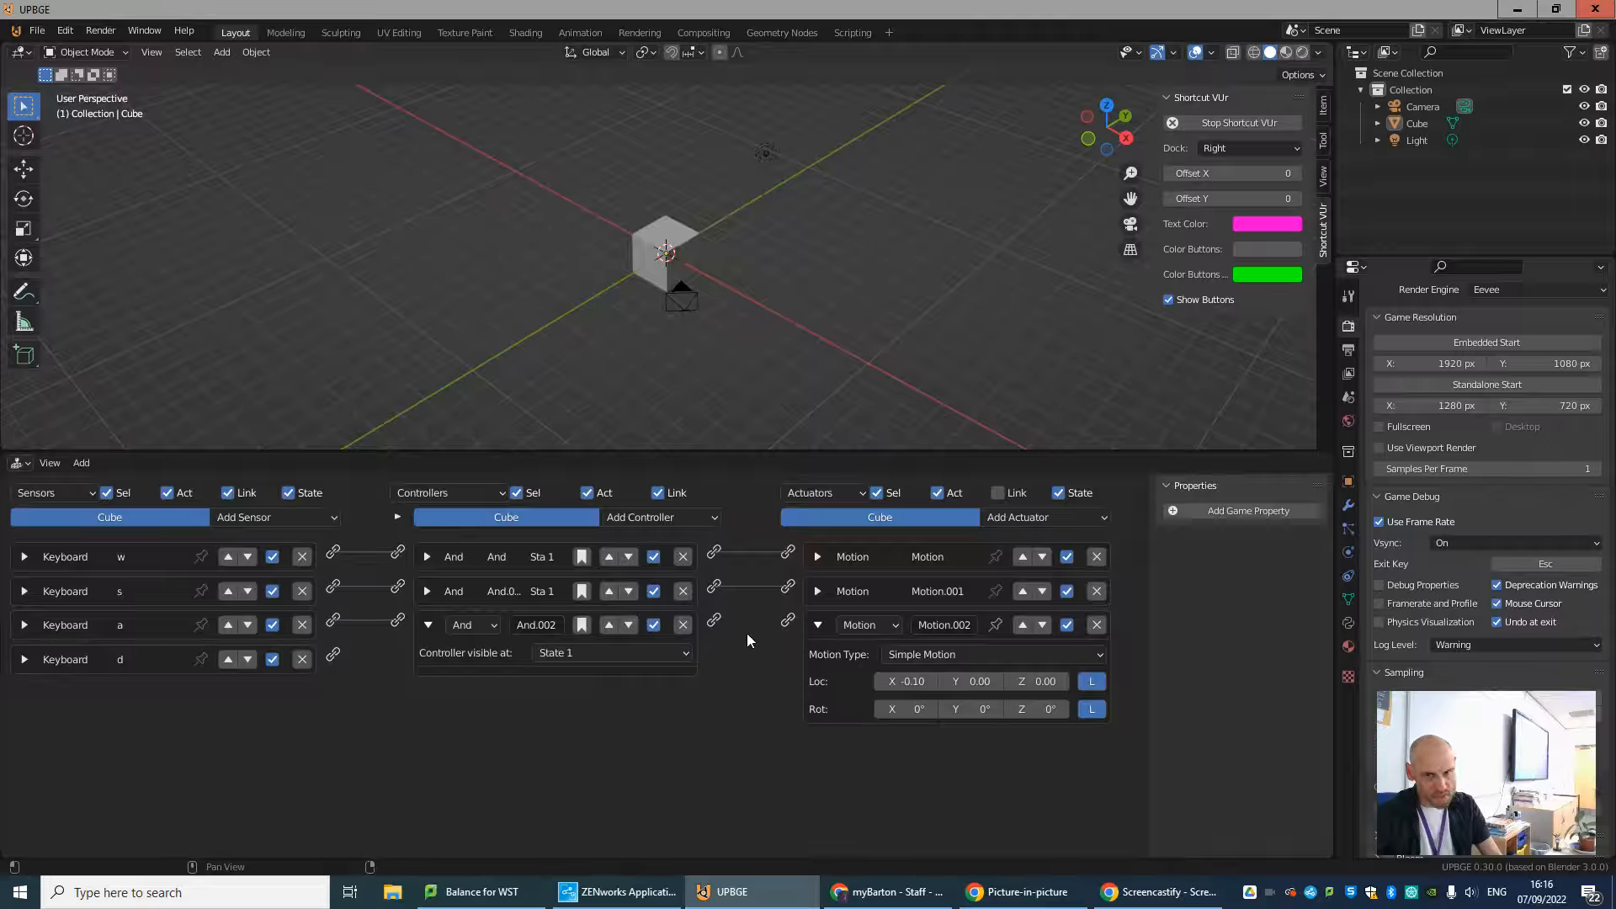
drag(714, 624, 791, 622)
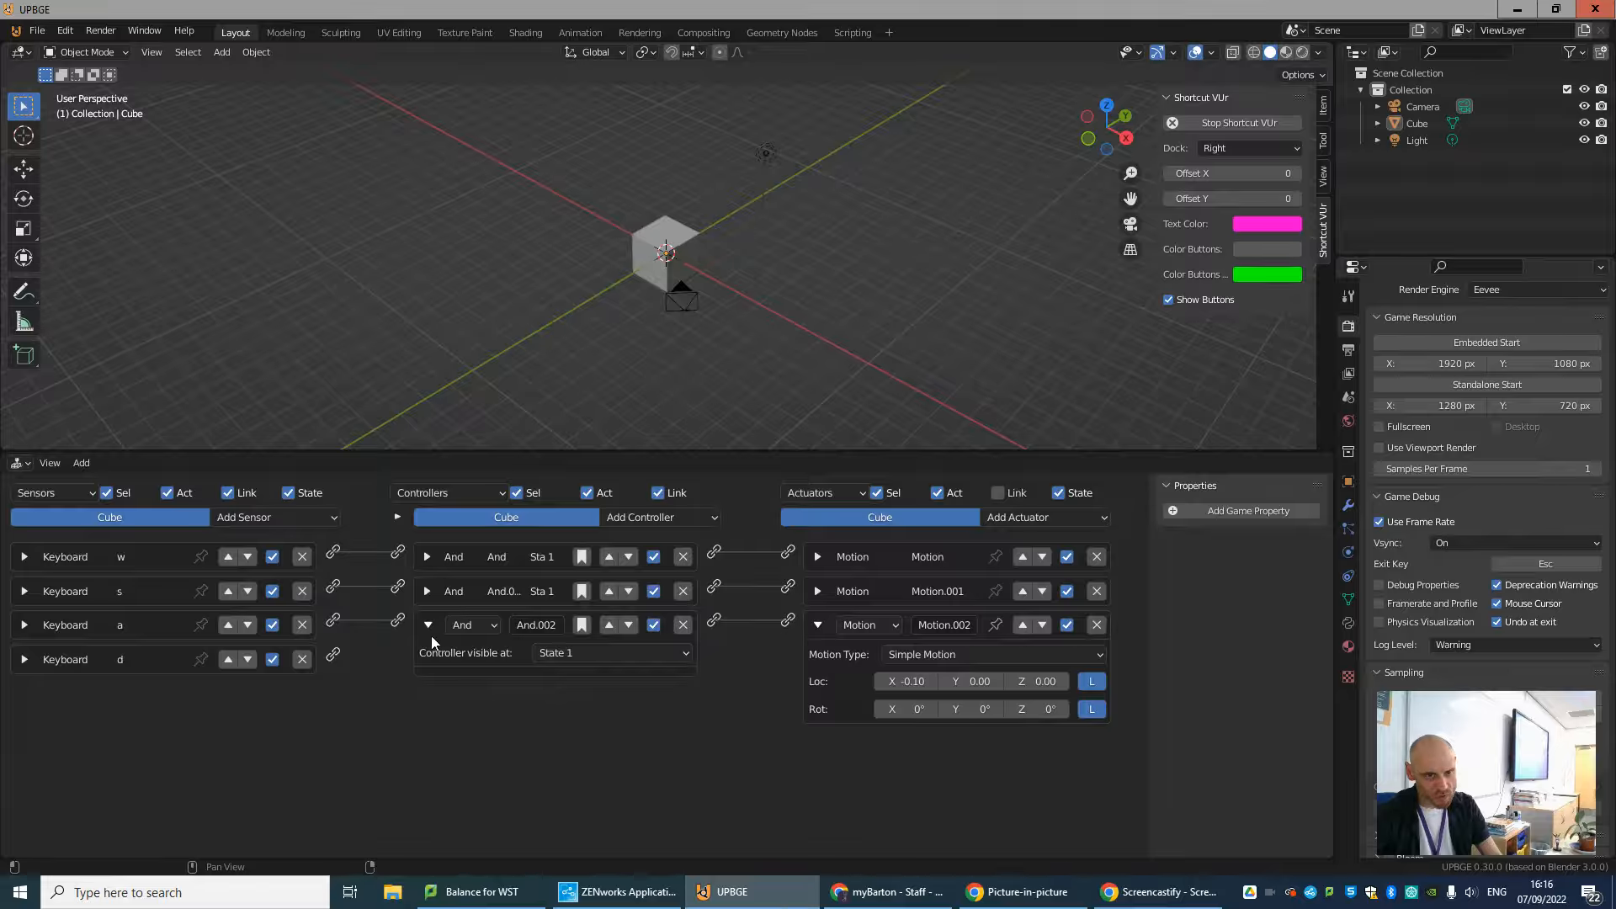
click(428, 627)
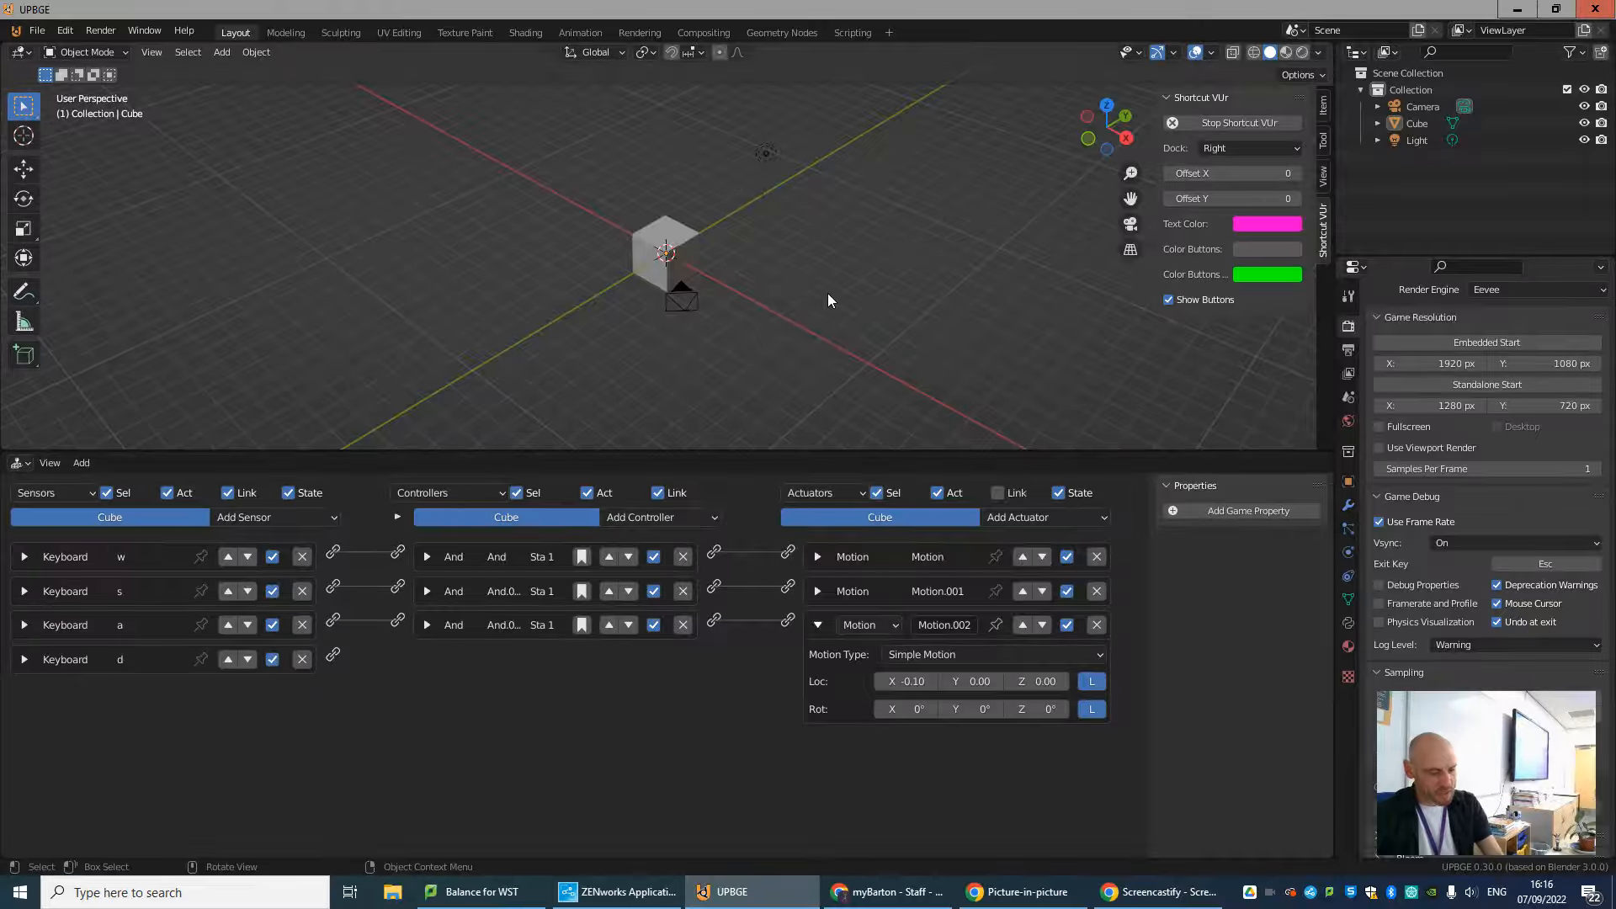
Run the game to test moving the cube with the A, W and S keys, and end the run.
key(p)
key(a)
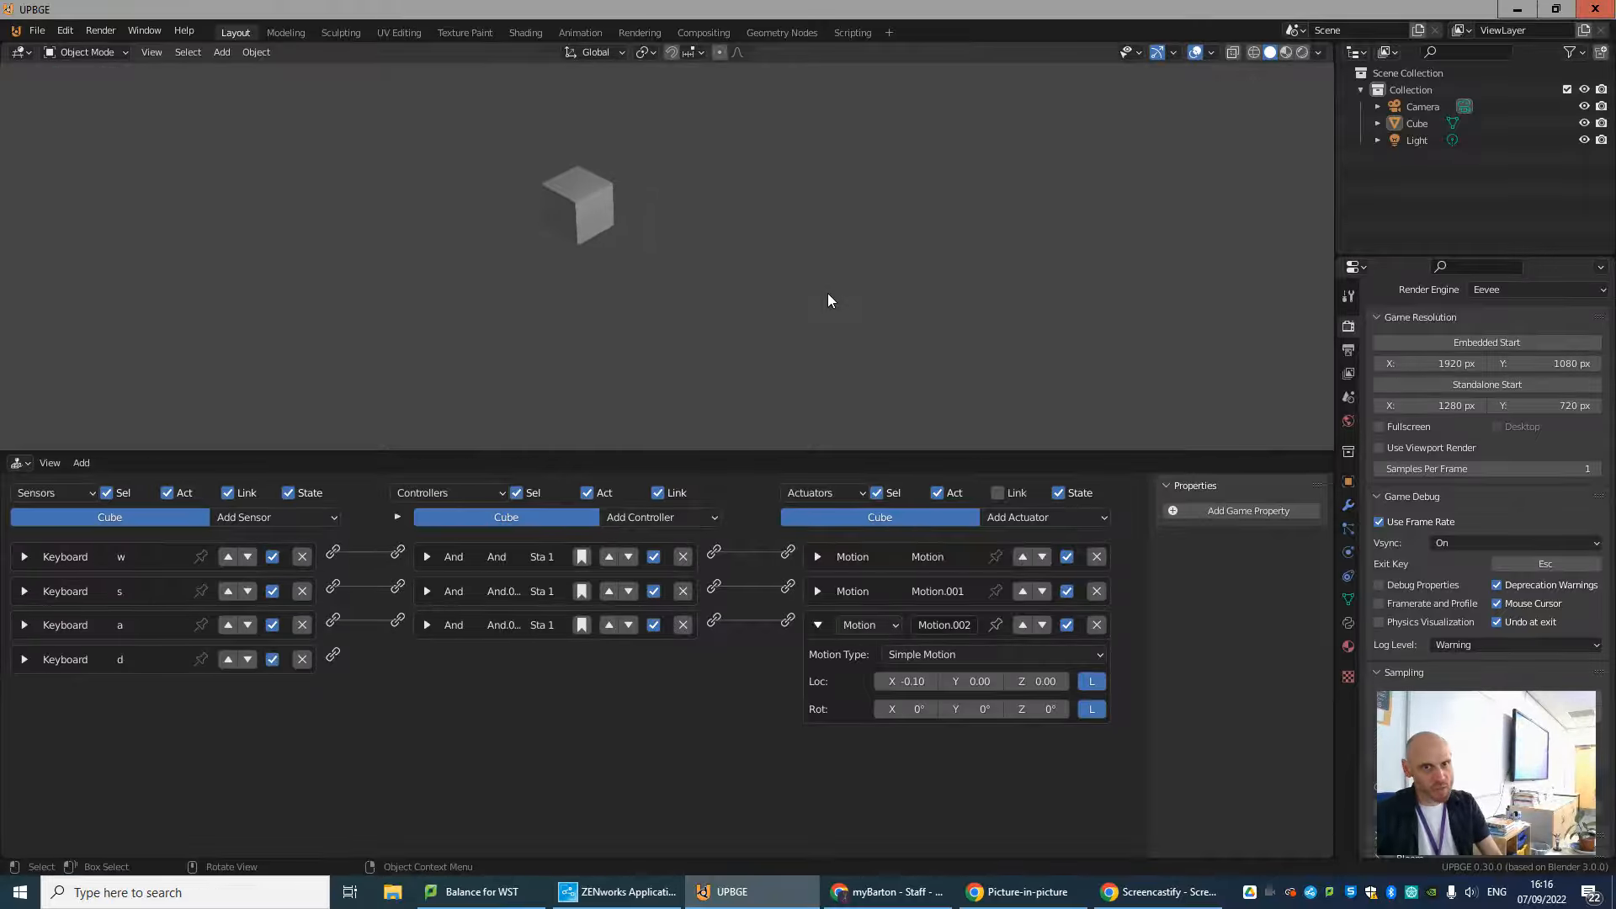
key(w)
key(s)
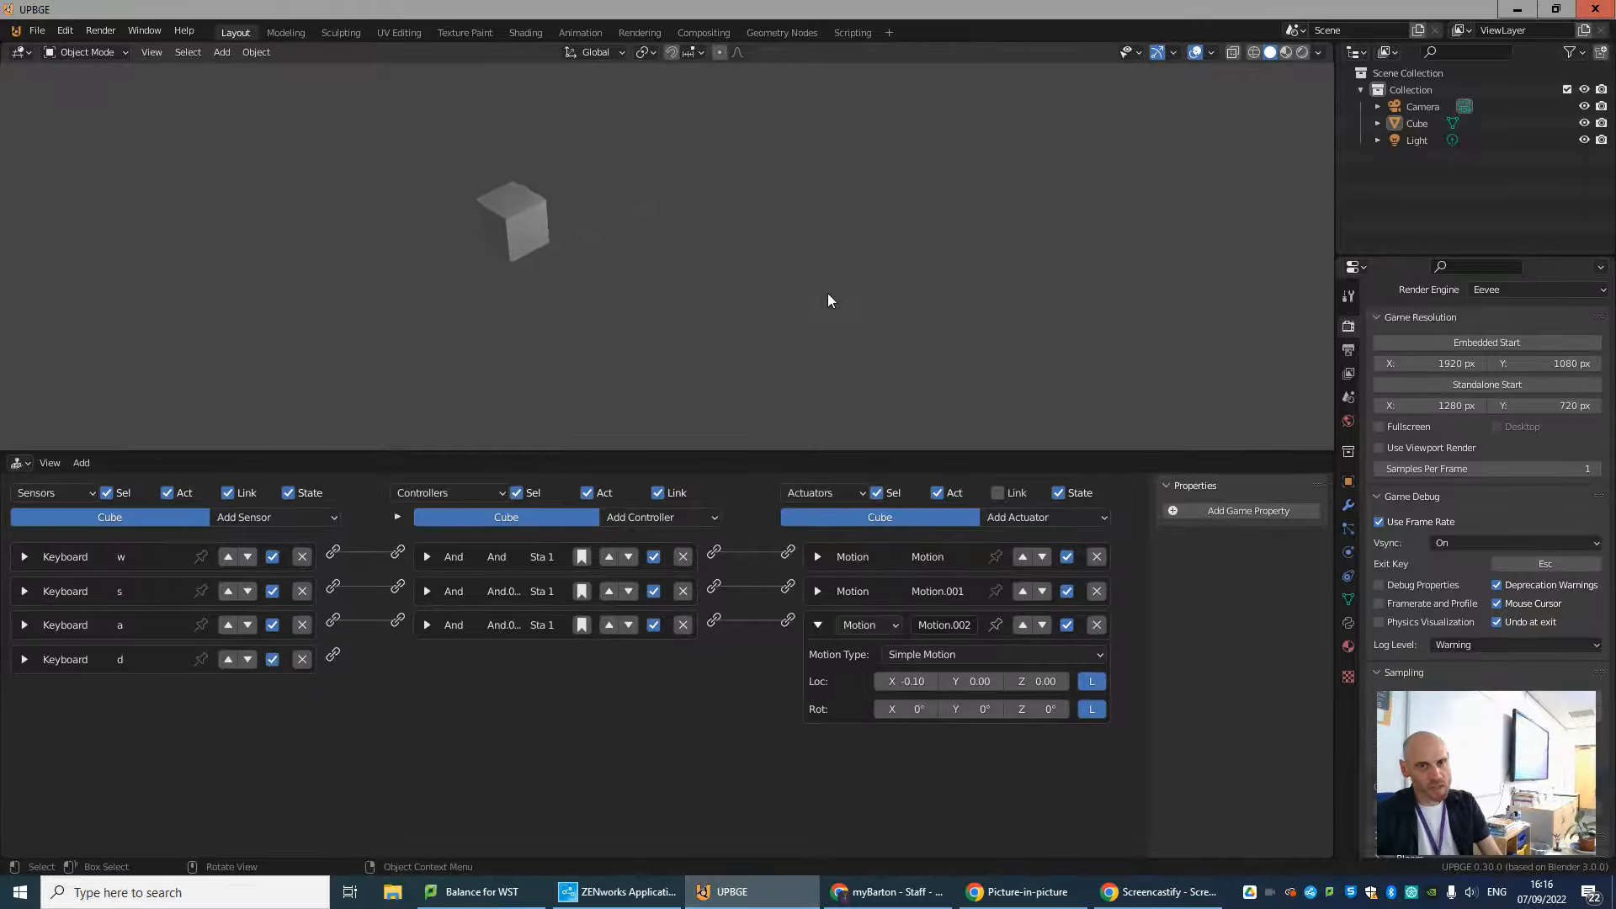
key(a)
key(Escape)
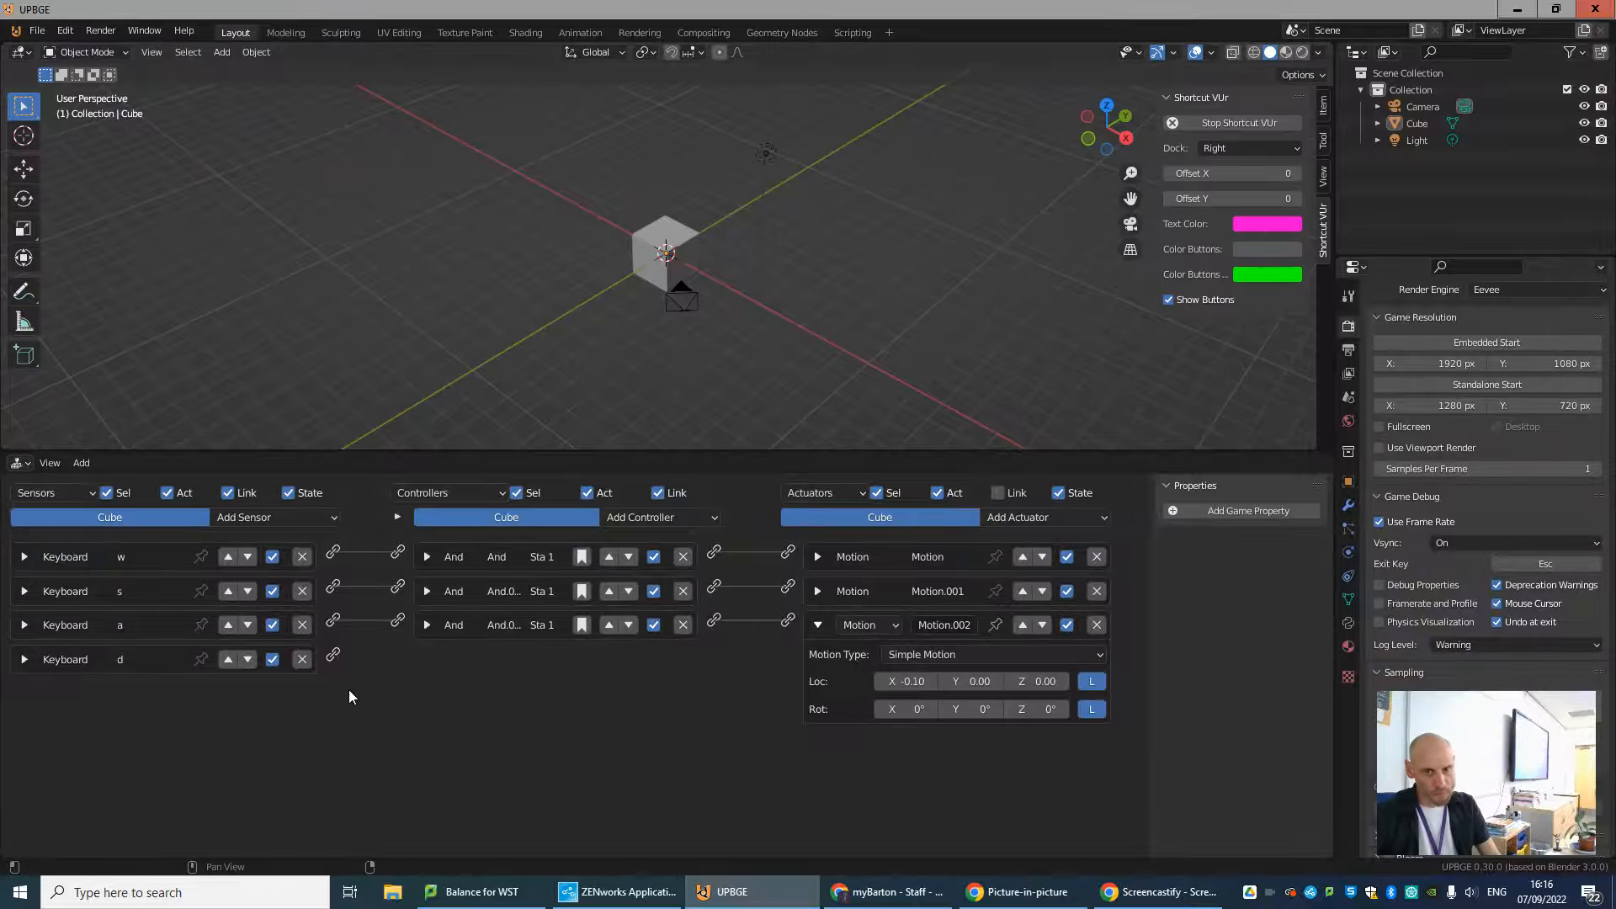
Collapse the third Motion actuator and add a fourth one with an X location of 0.10.
click(818, 624)
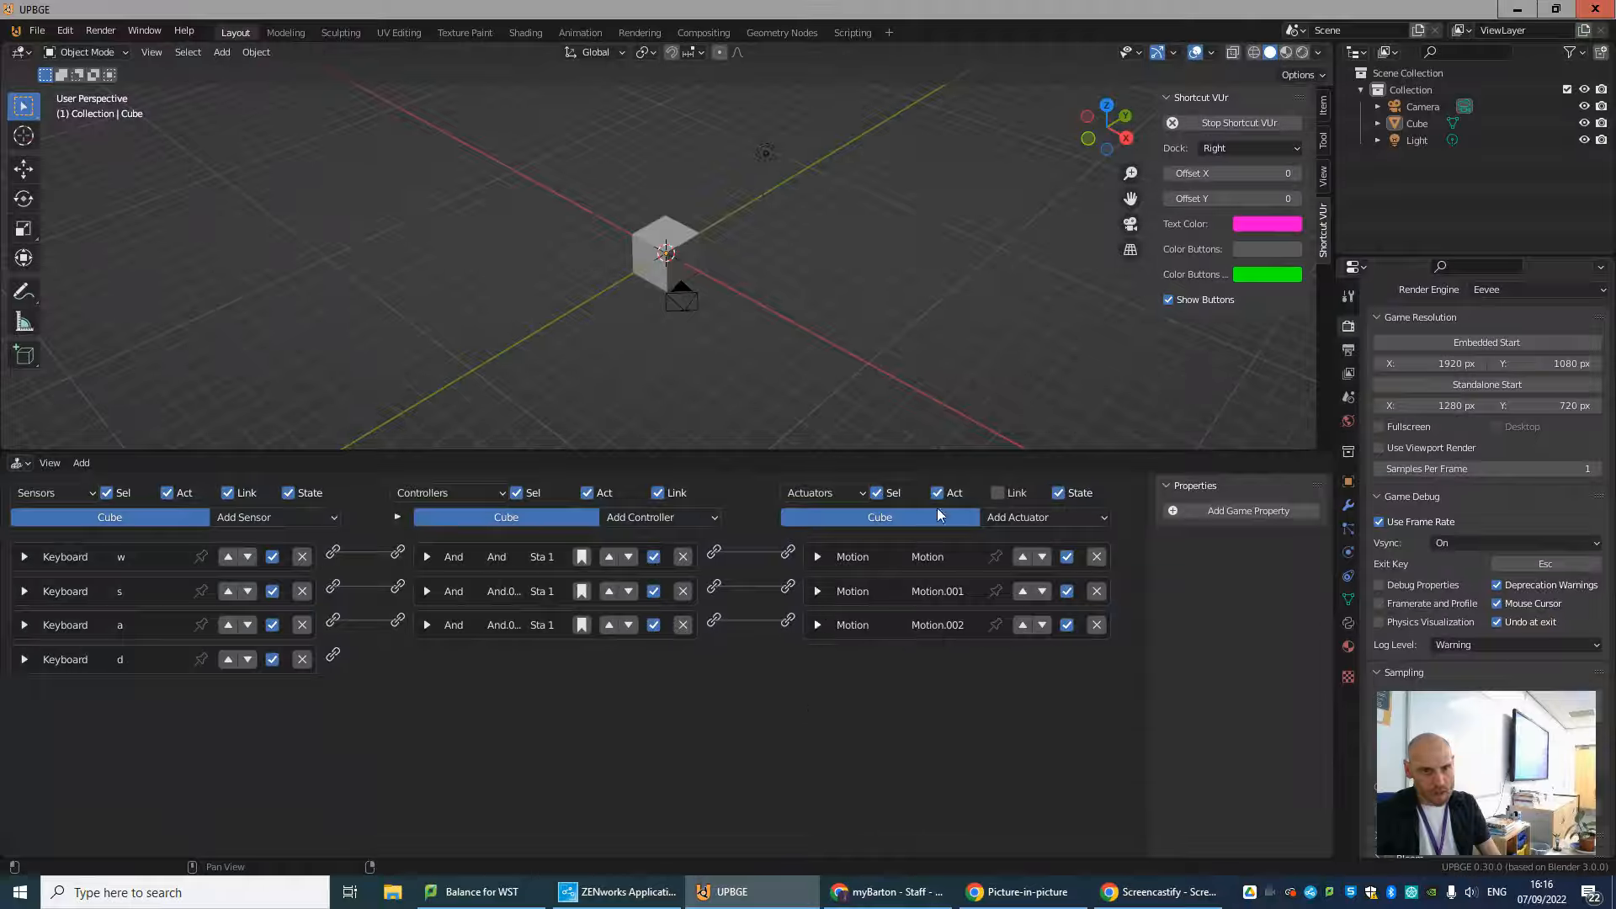
click(1037, 518)
click(1043, 323)
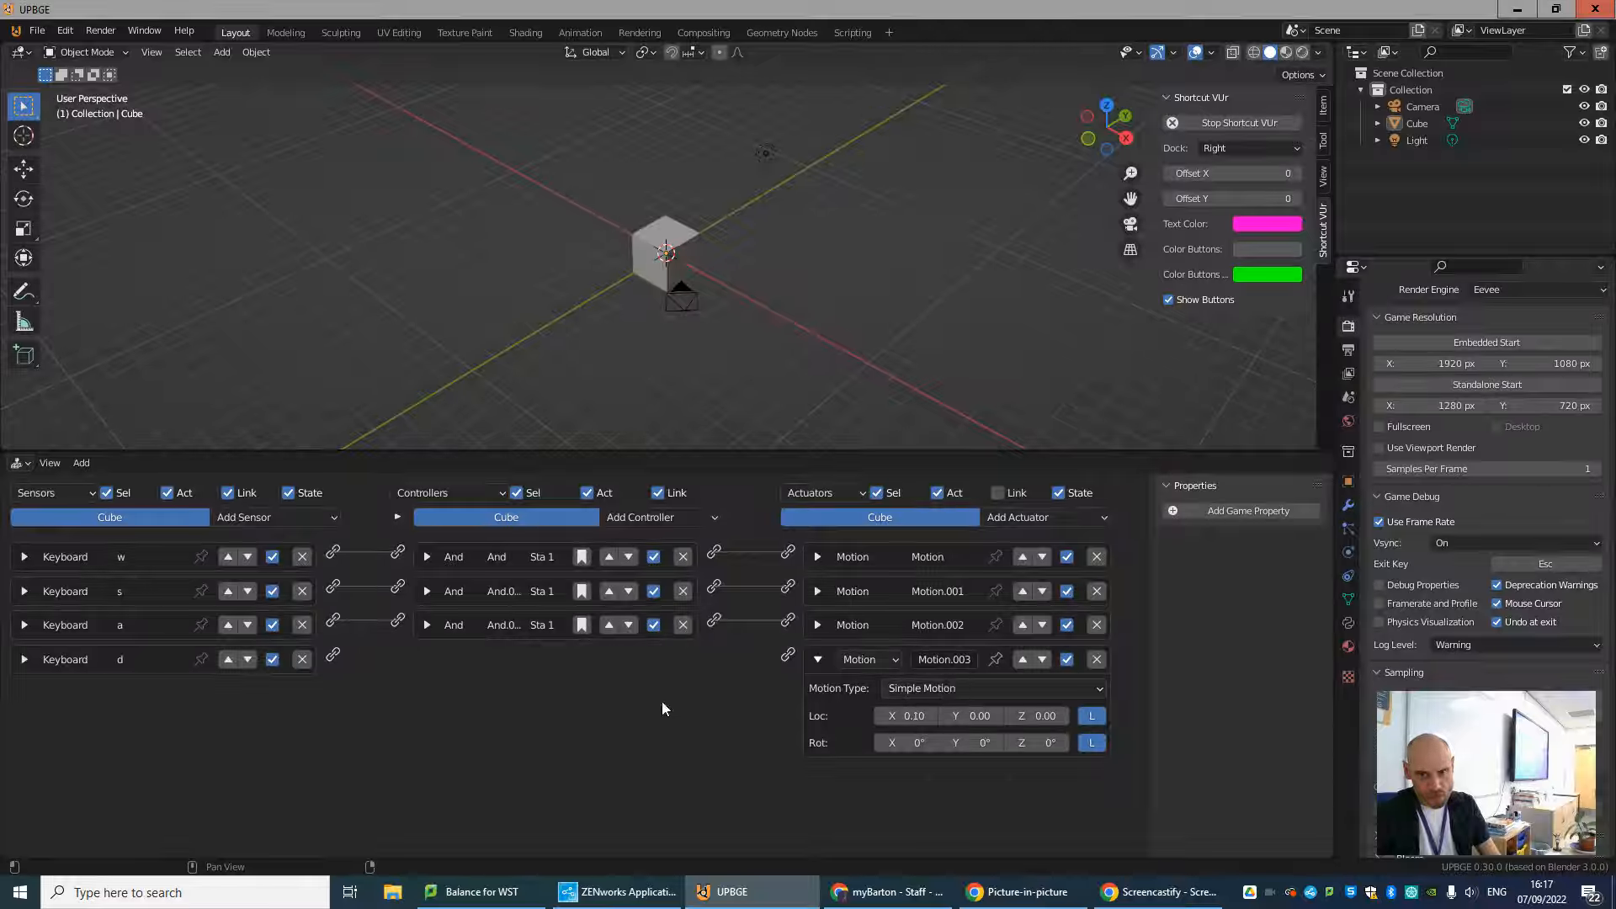
Add a fourth And controller and link it between the d sensor and the fourth Motion actuator.
drag(333, 653, 788, 658)
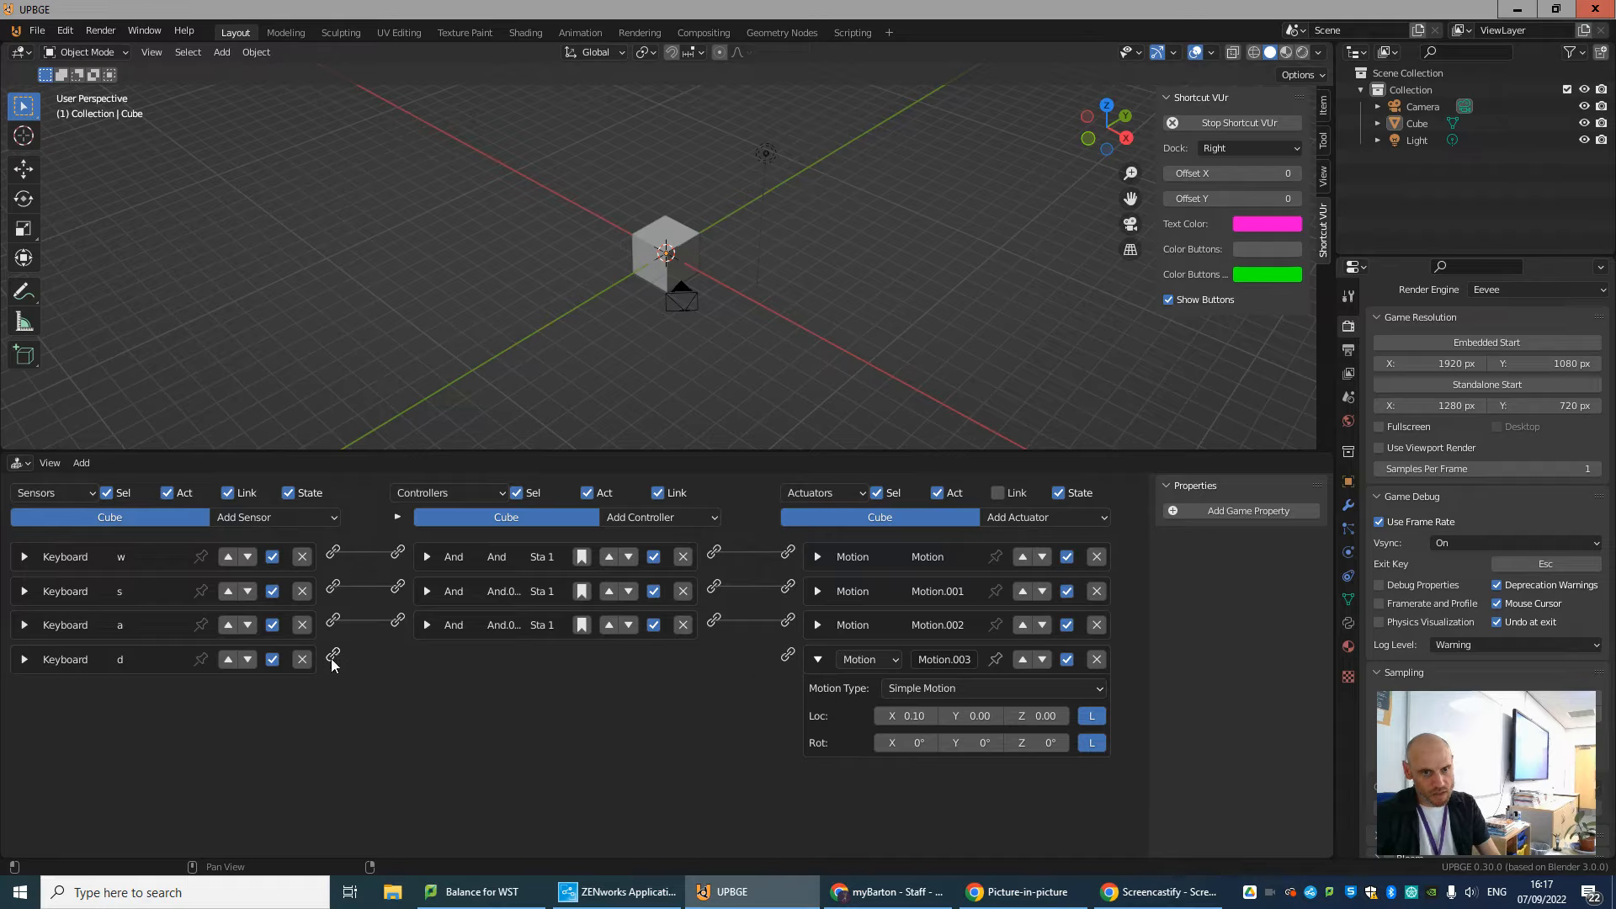
drag(333, 656, 790, 662)
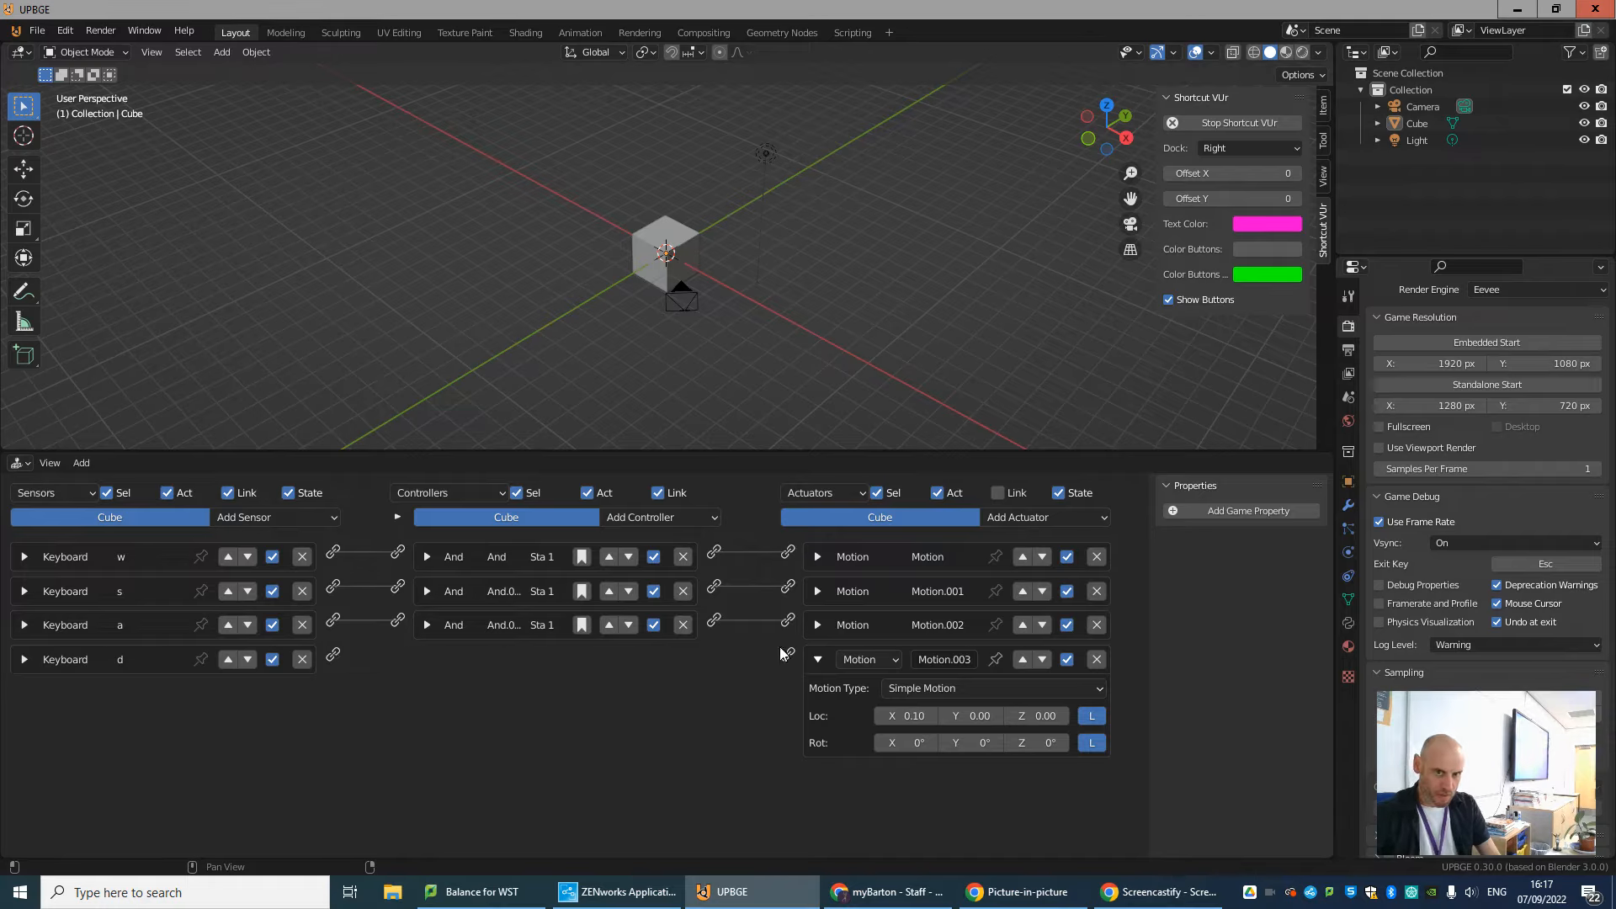
click(638, 521)
click(640, 539)
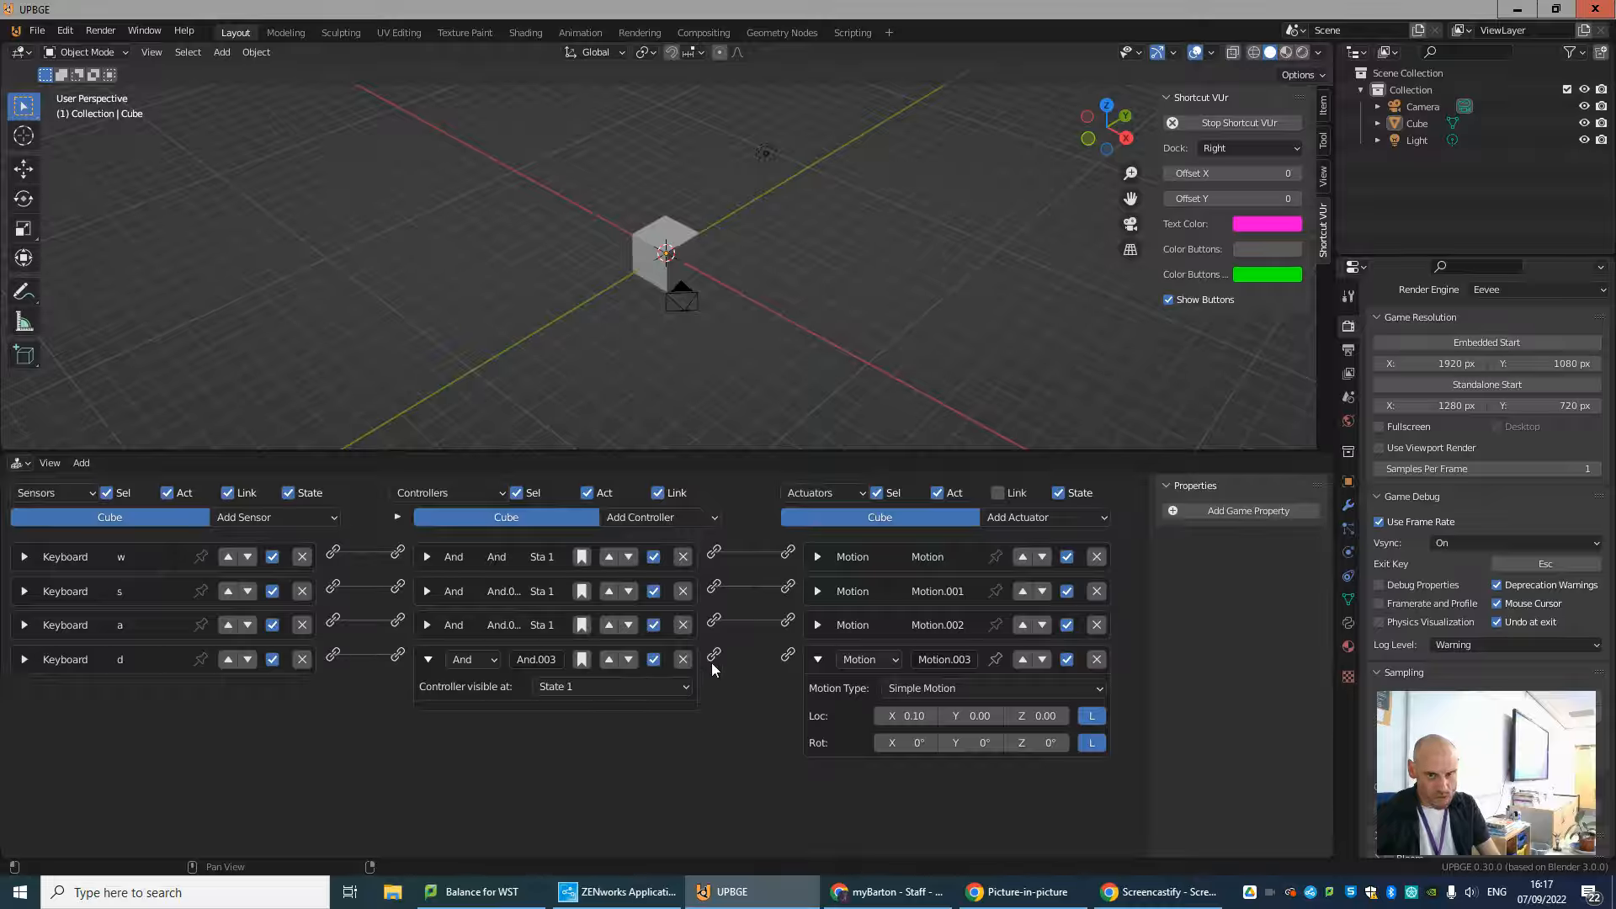
drag(713, 657, 789, 657)
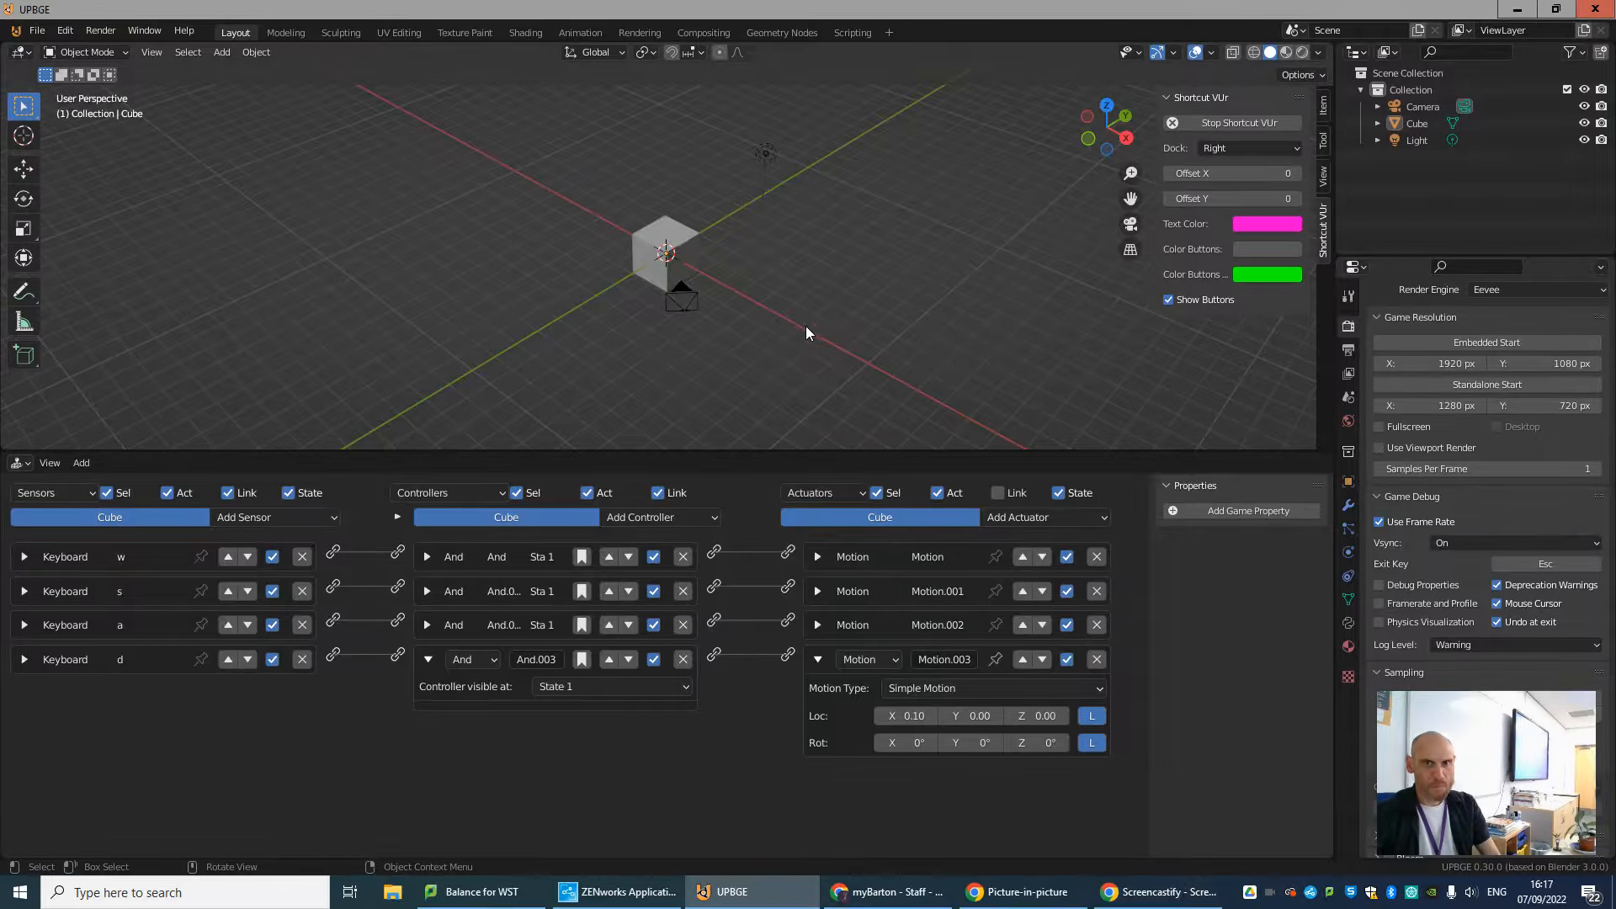
Run the game to test moving the cube with the D and A keys, and end the run.
key(p)
key(d)
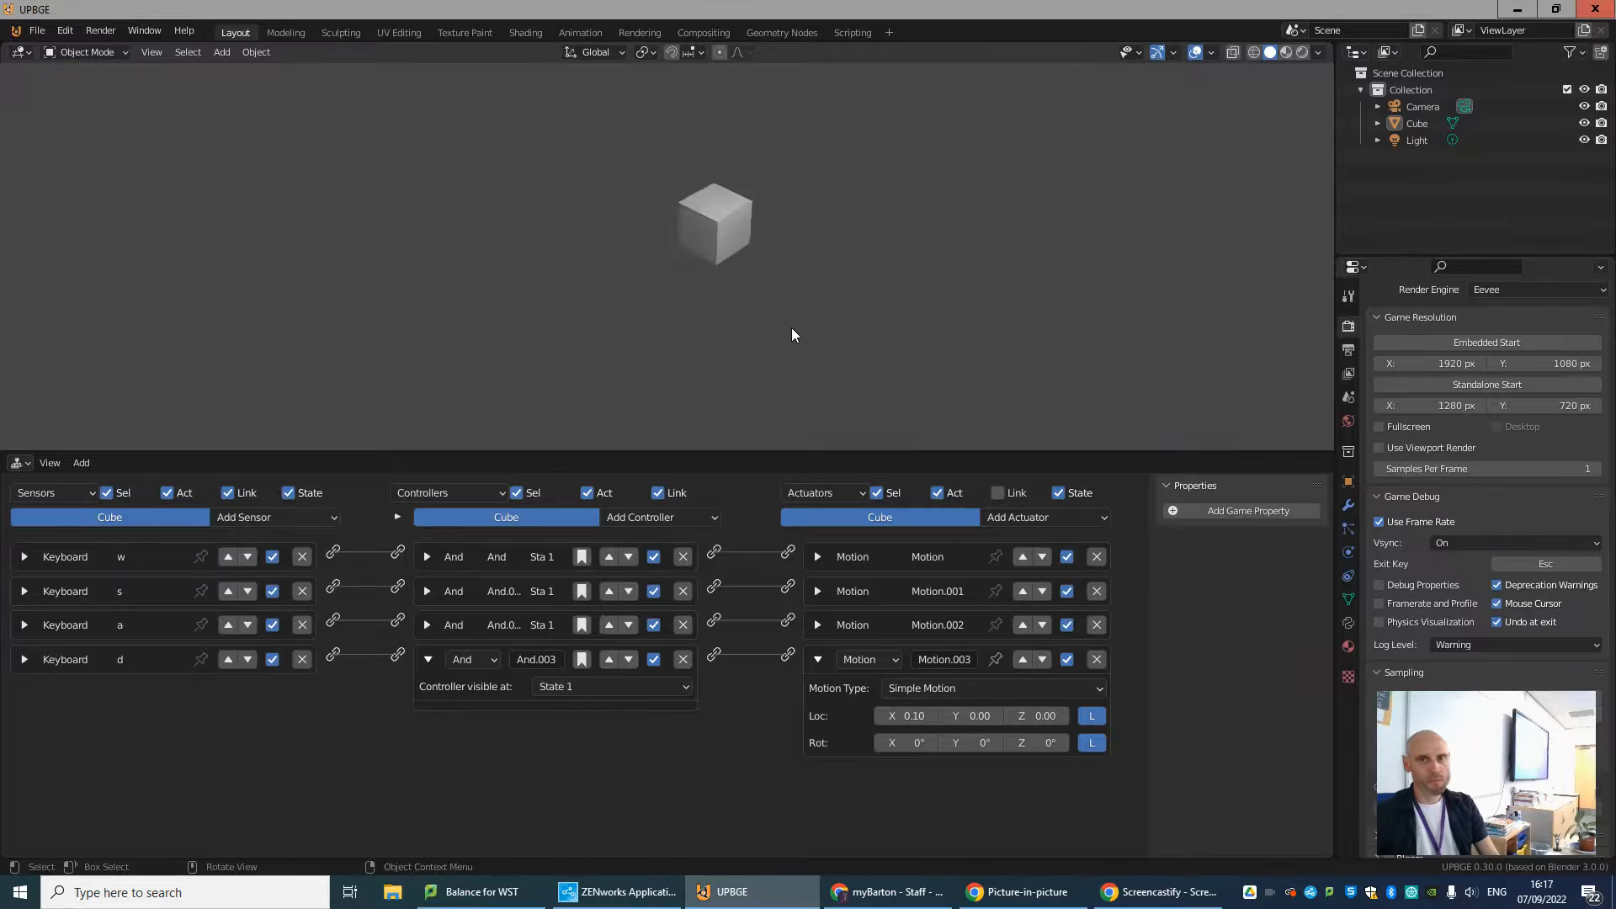
key(a)
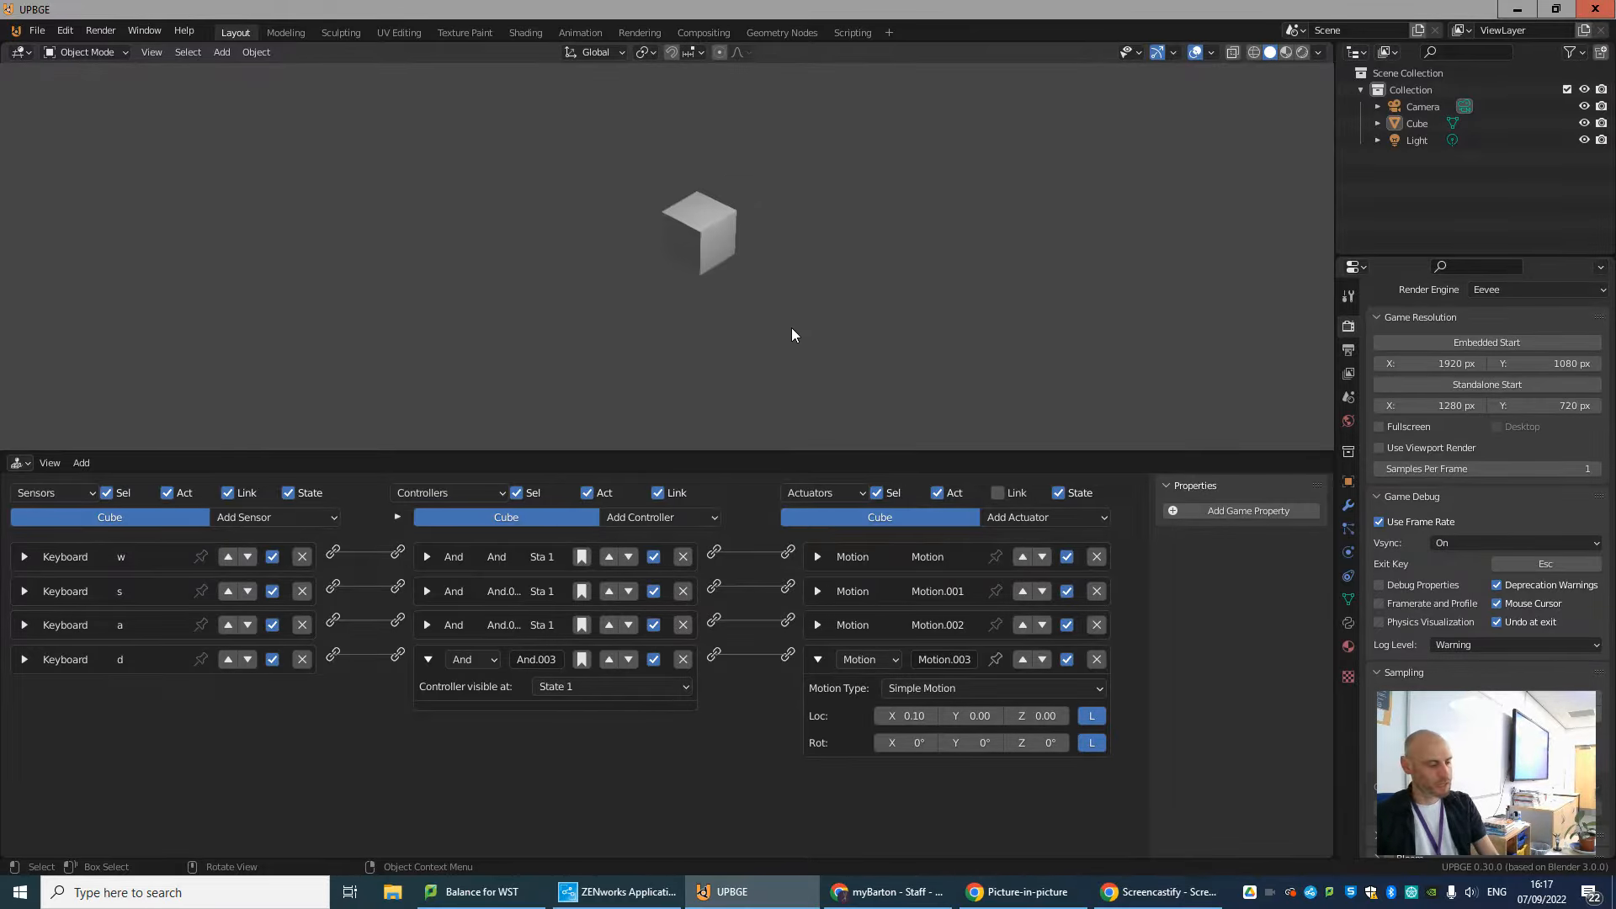
key(a)
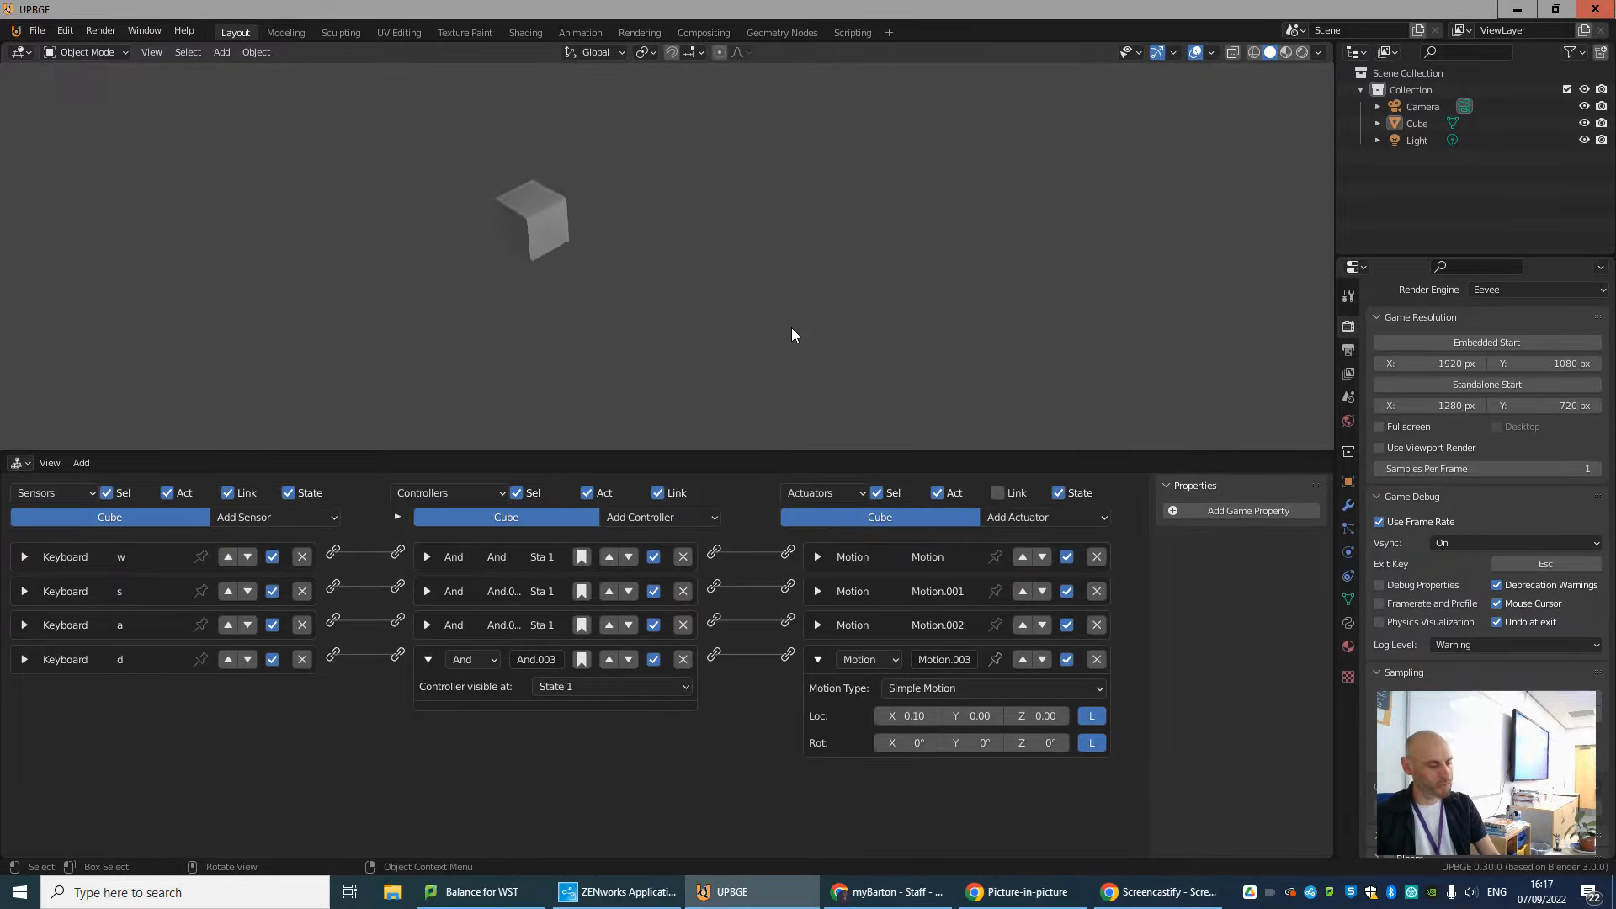
key(d)
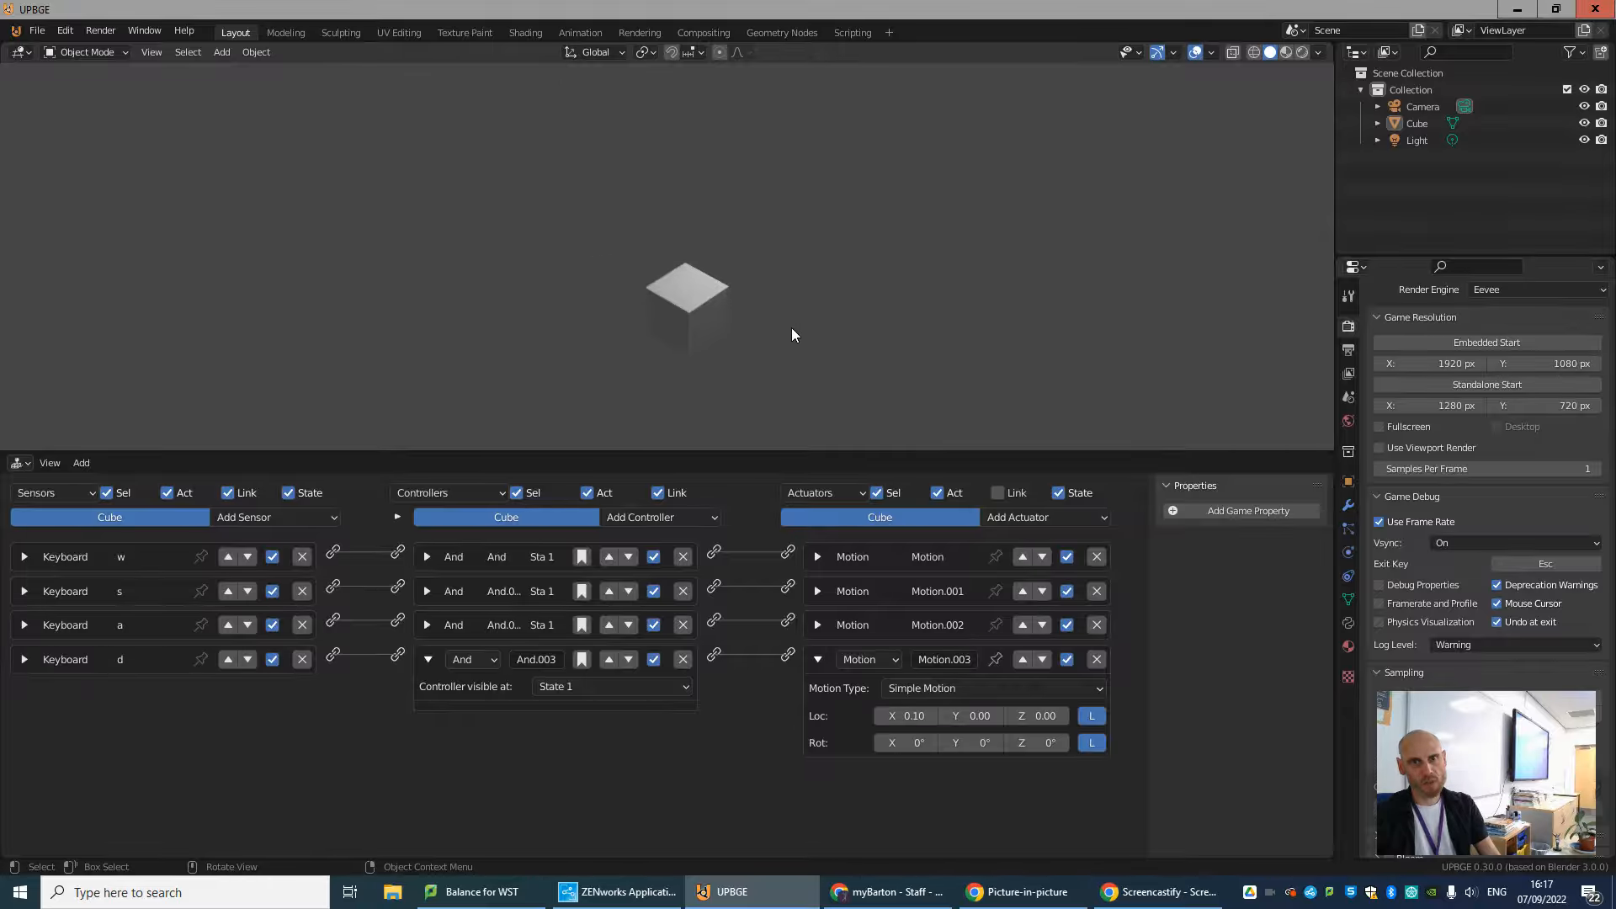
key(Escape)
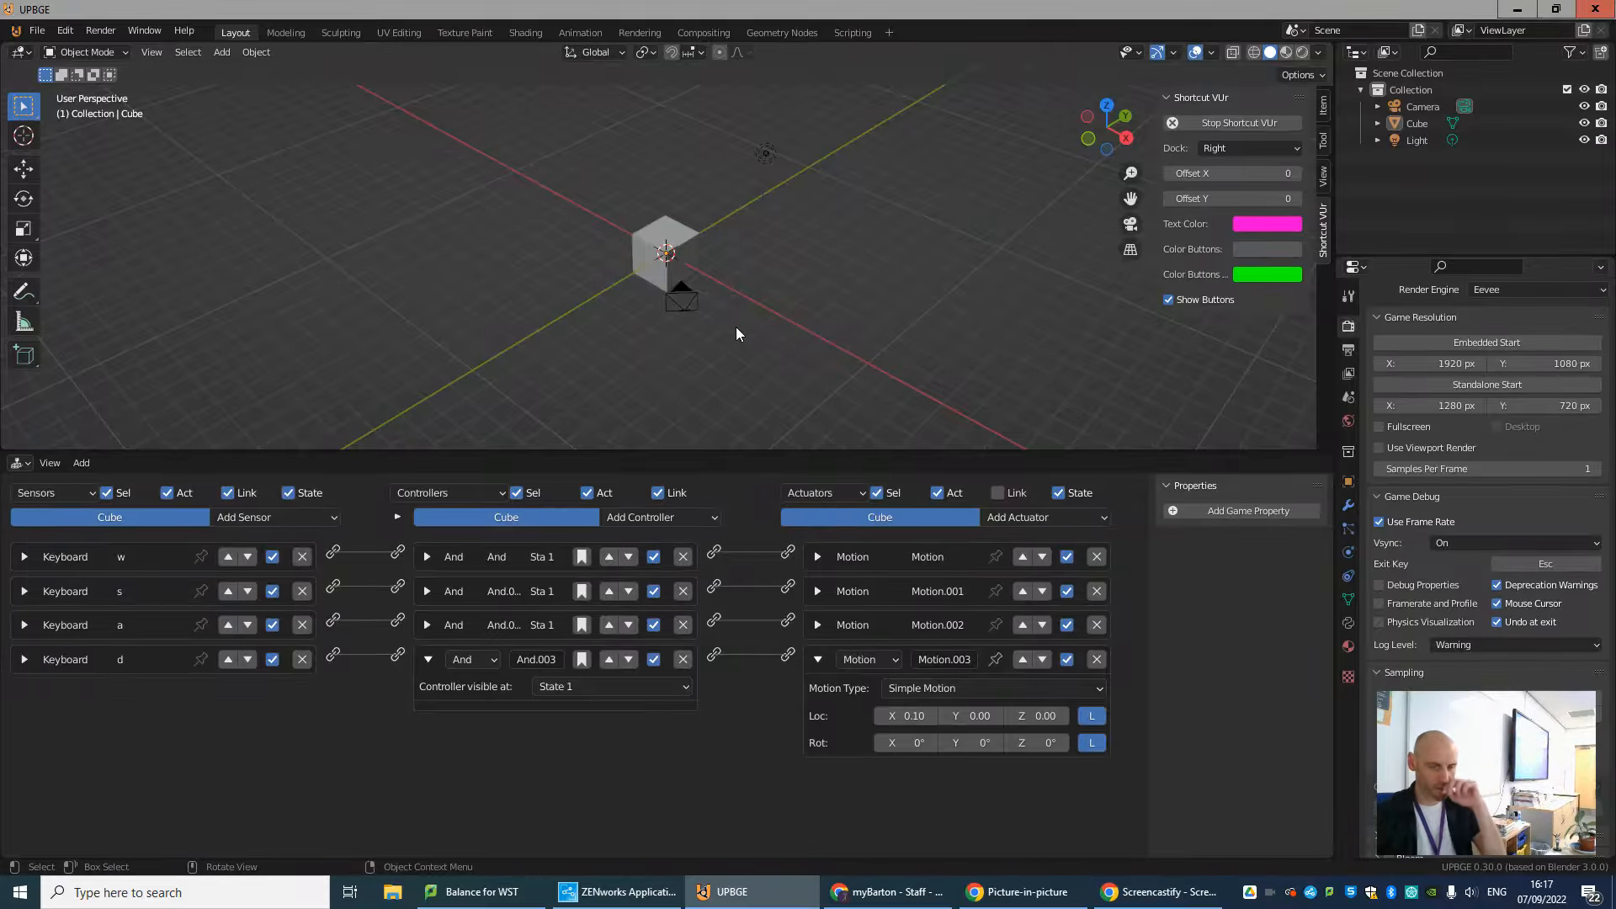
Switch to the camera view and make the camera orthographic with an orthographic scale of 43.714.
key(KP_0)
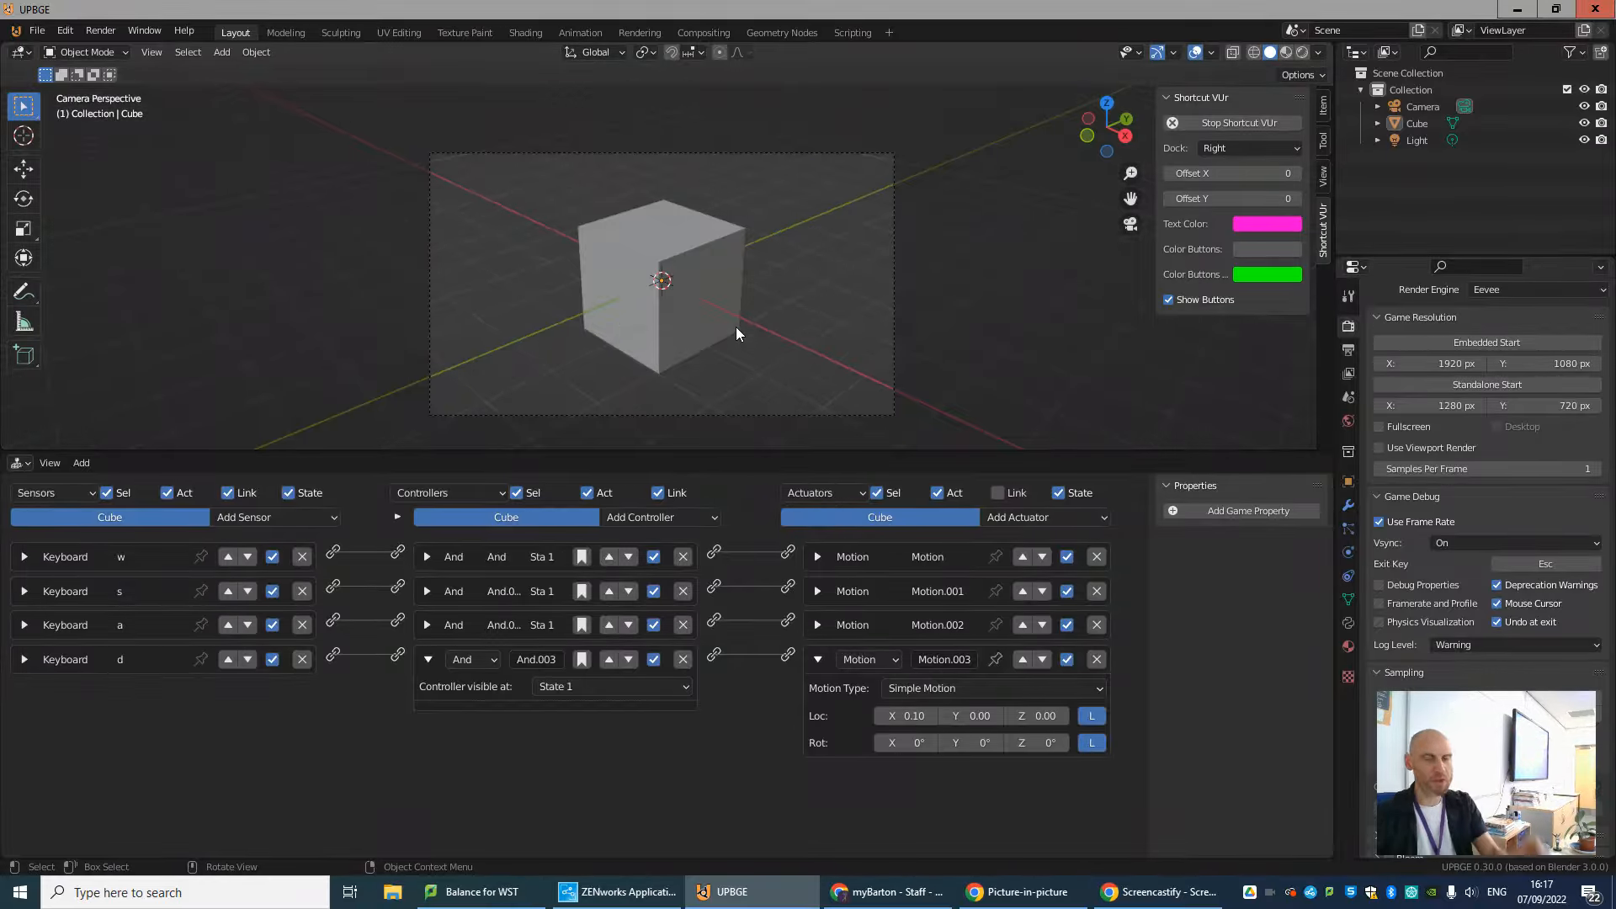
click(807, 154)
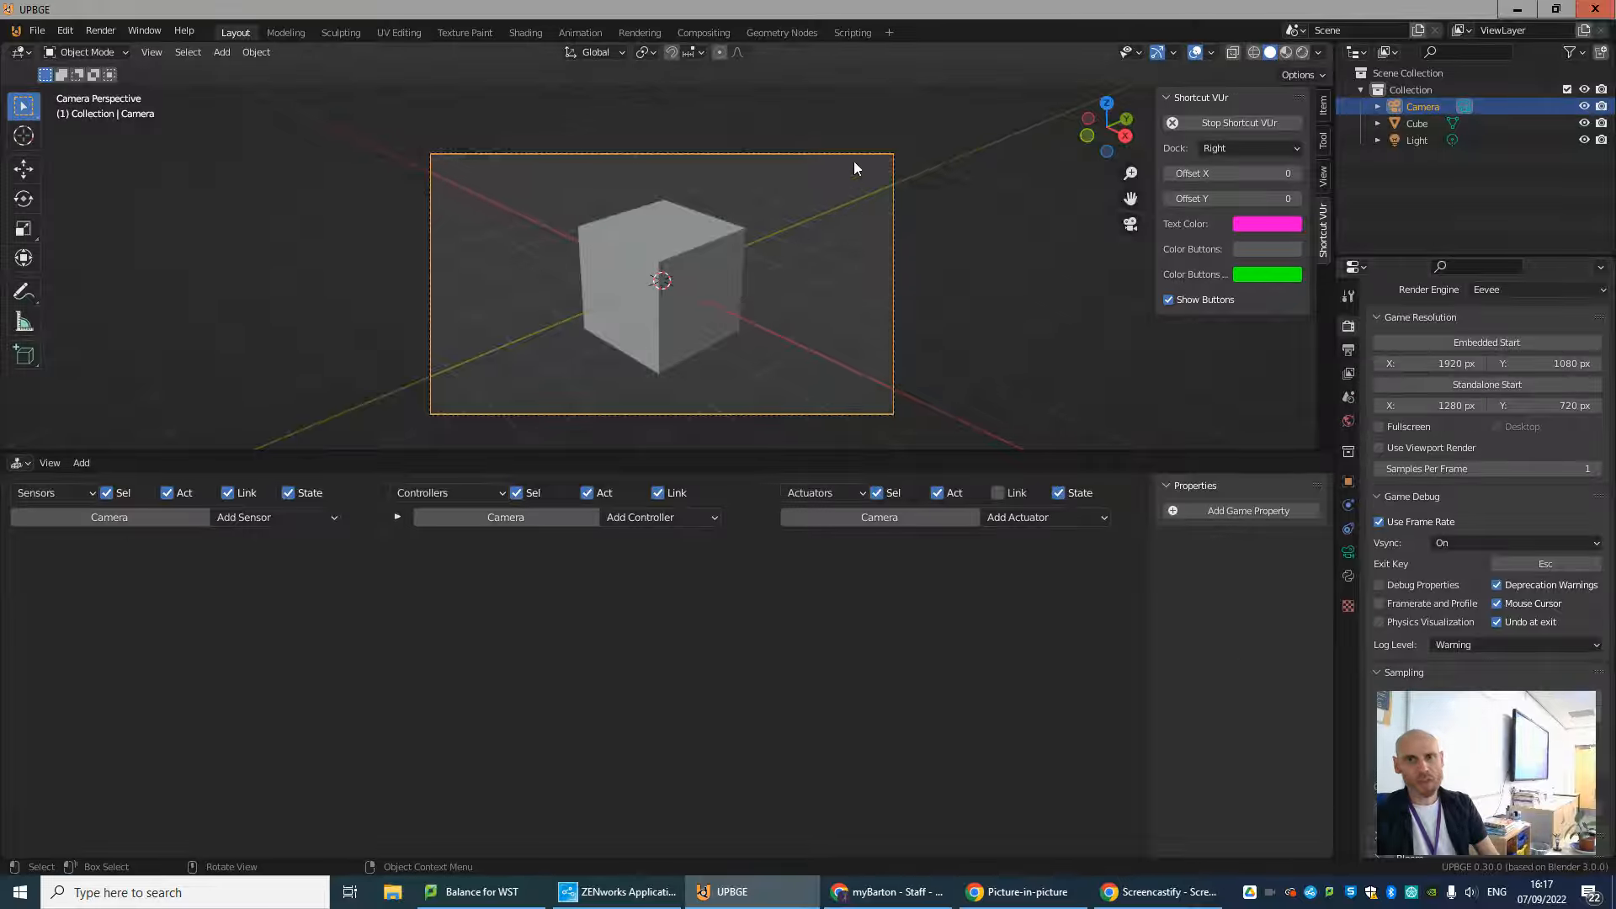
click(1349, 553)
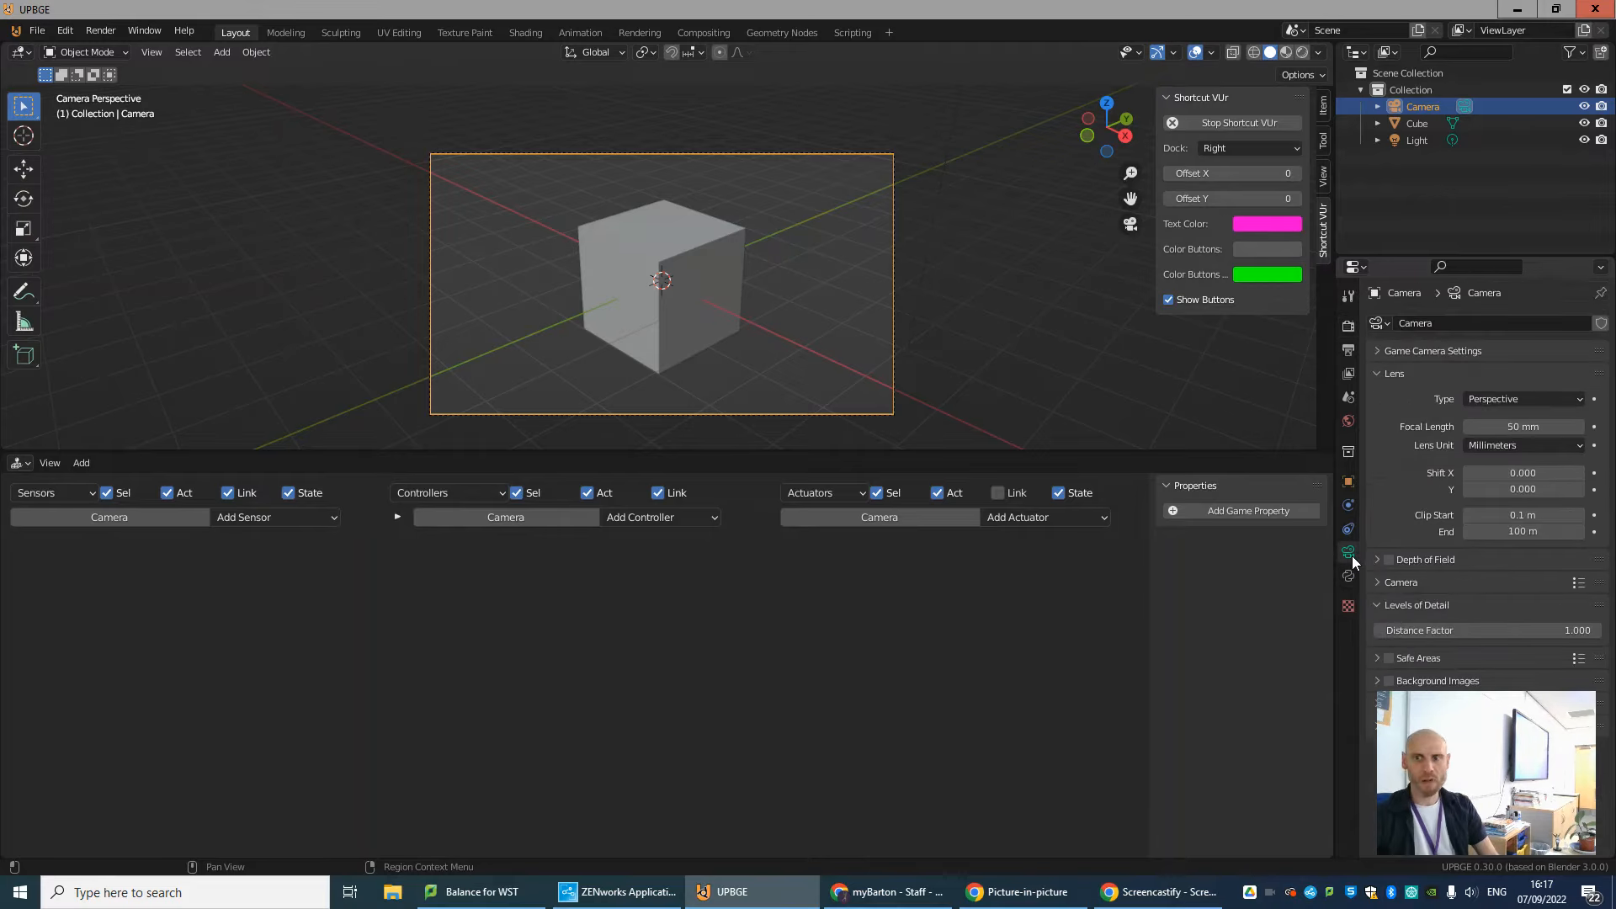
click(1511, 399)
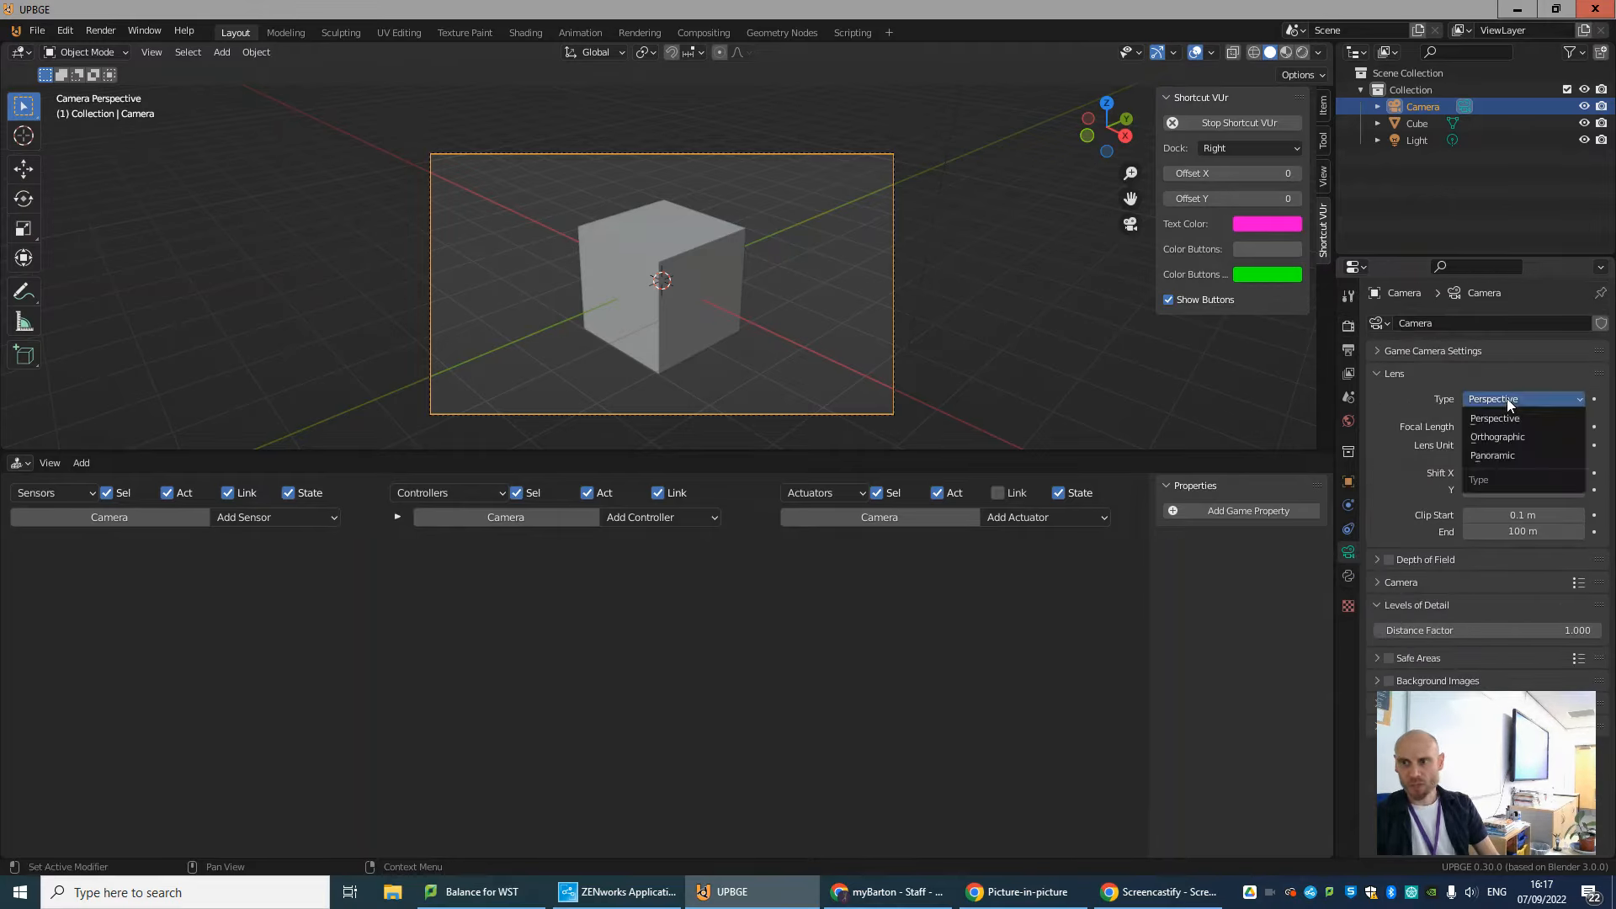
click(1508, 436)
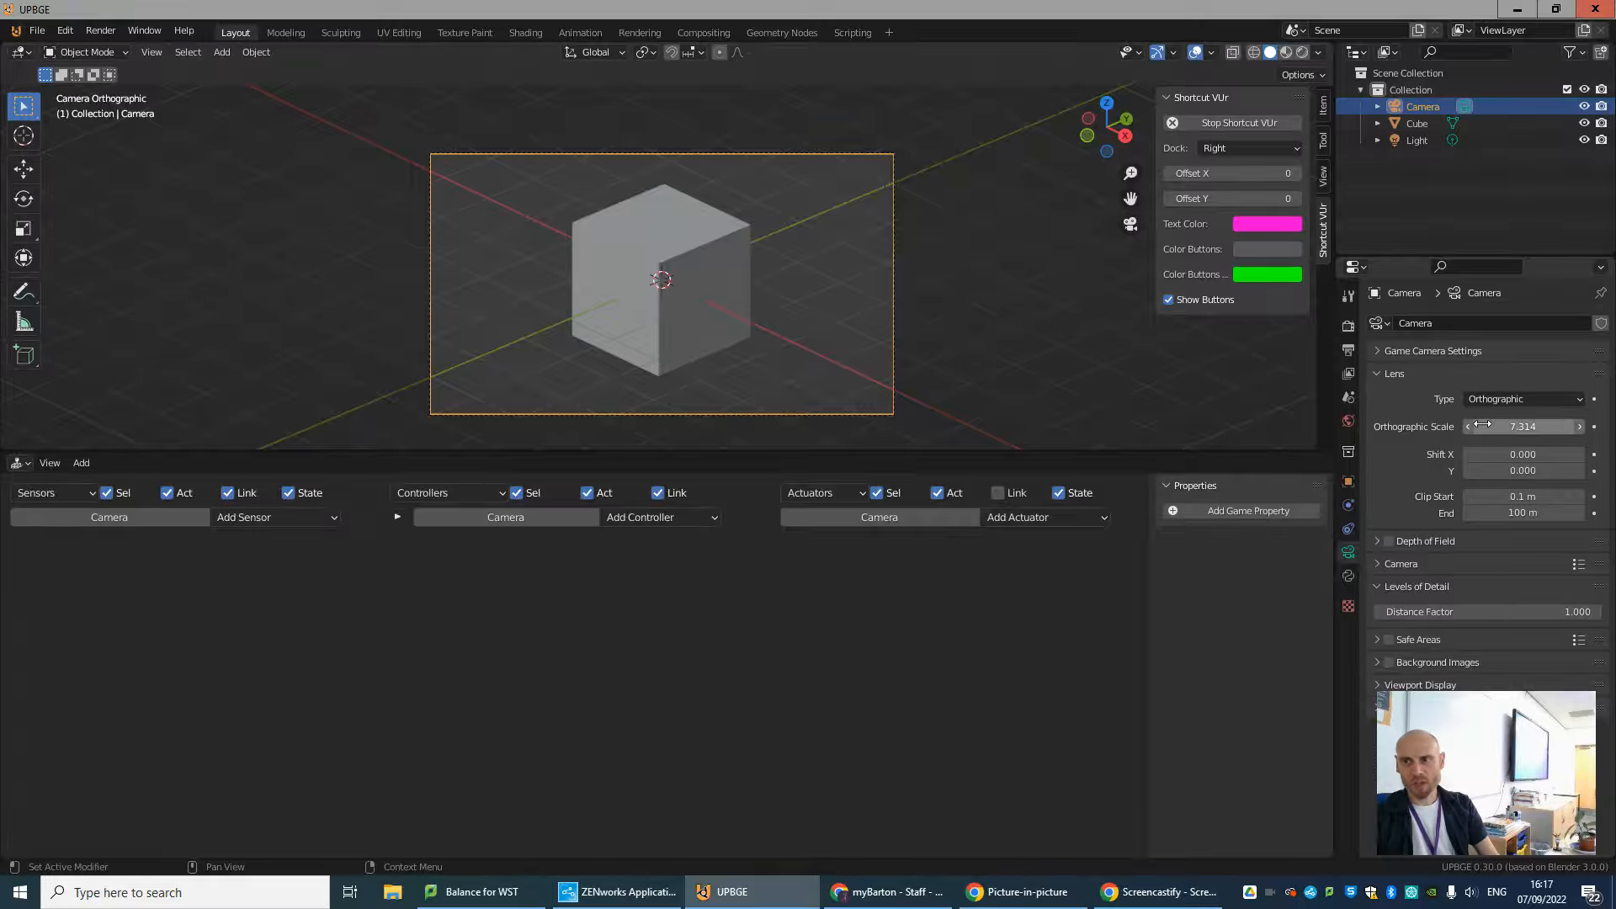
drag(1482, 422, 181, 461)
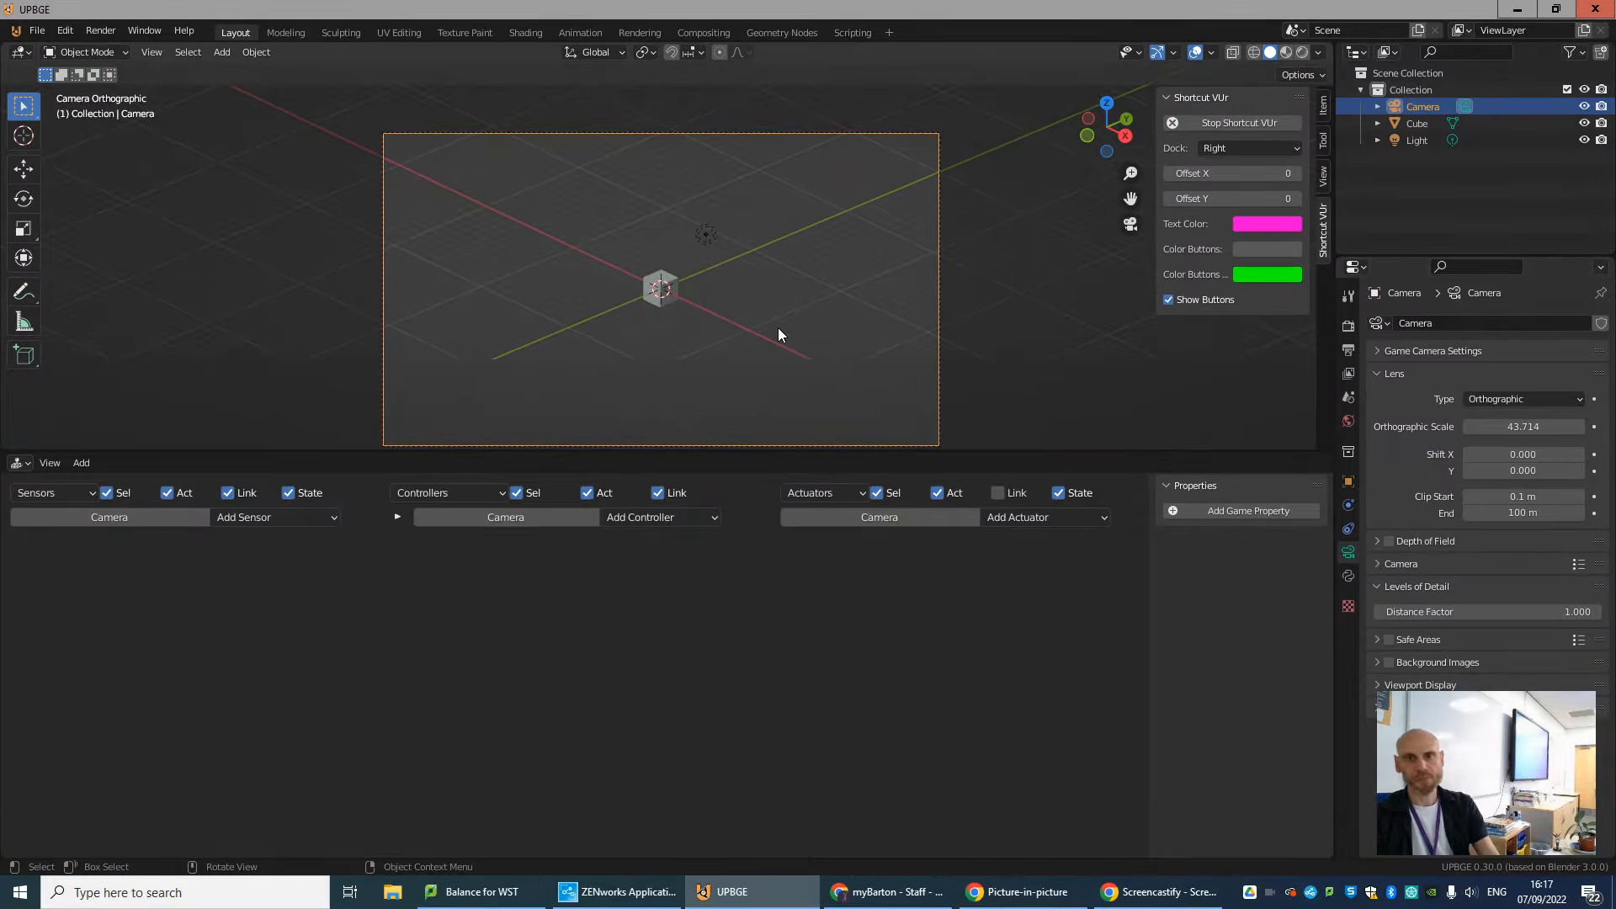
Run the game in the orthographic camera view to test the cube's movement, and end the run.
key(p)
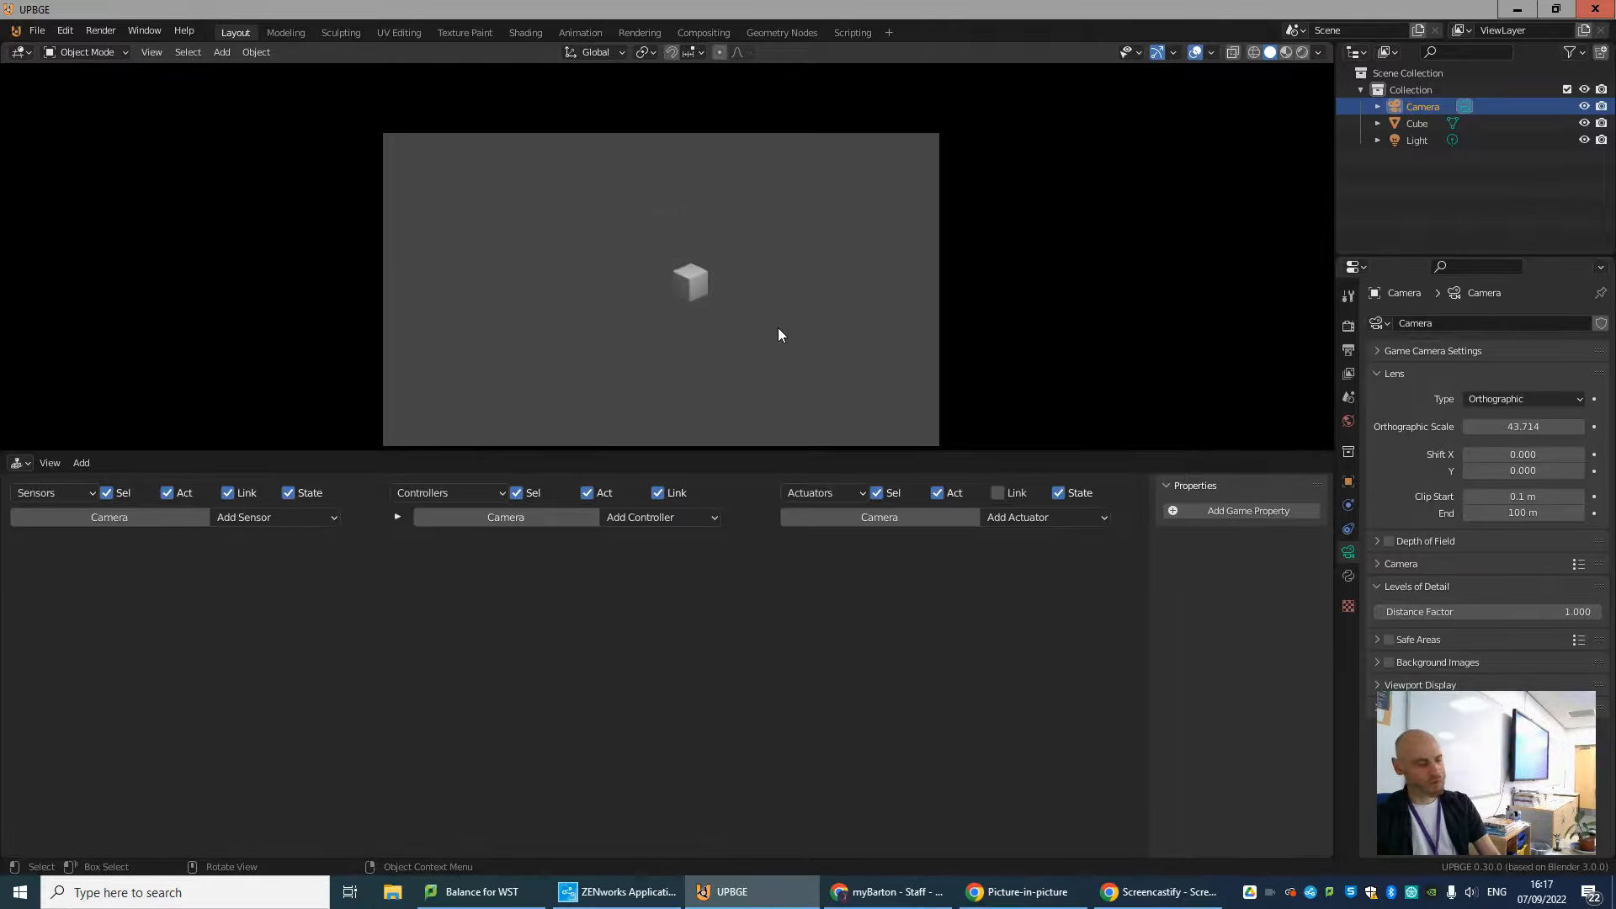
key(Escape)
scroll(814, 331, down, 2)
scroll(825, 332, up, 3)
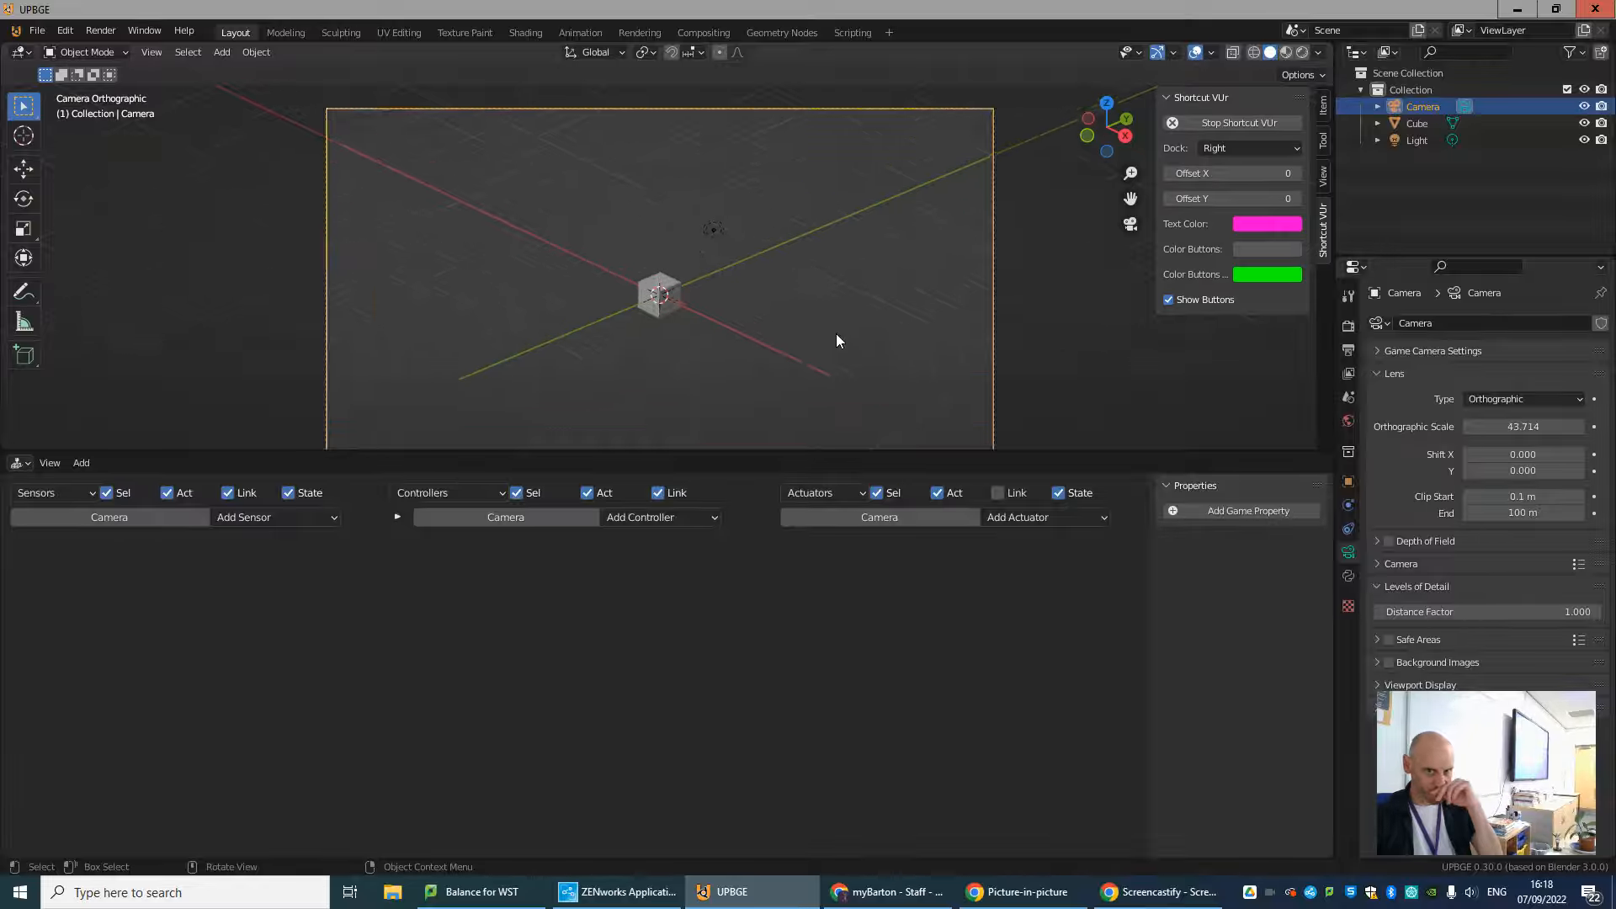
middle_drag(836, 334, 791, 316)
scroll(698, 318, down, 10)
middle_drag(633, 334, 696, 287)
key(shift+a)
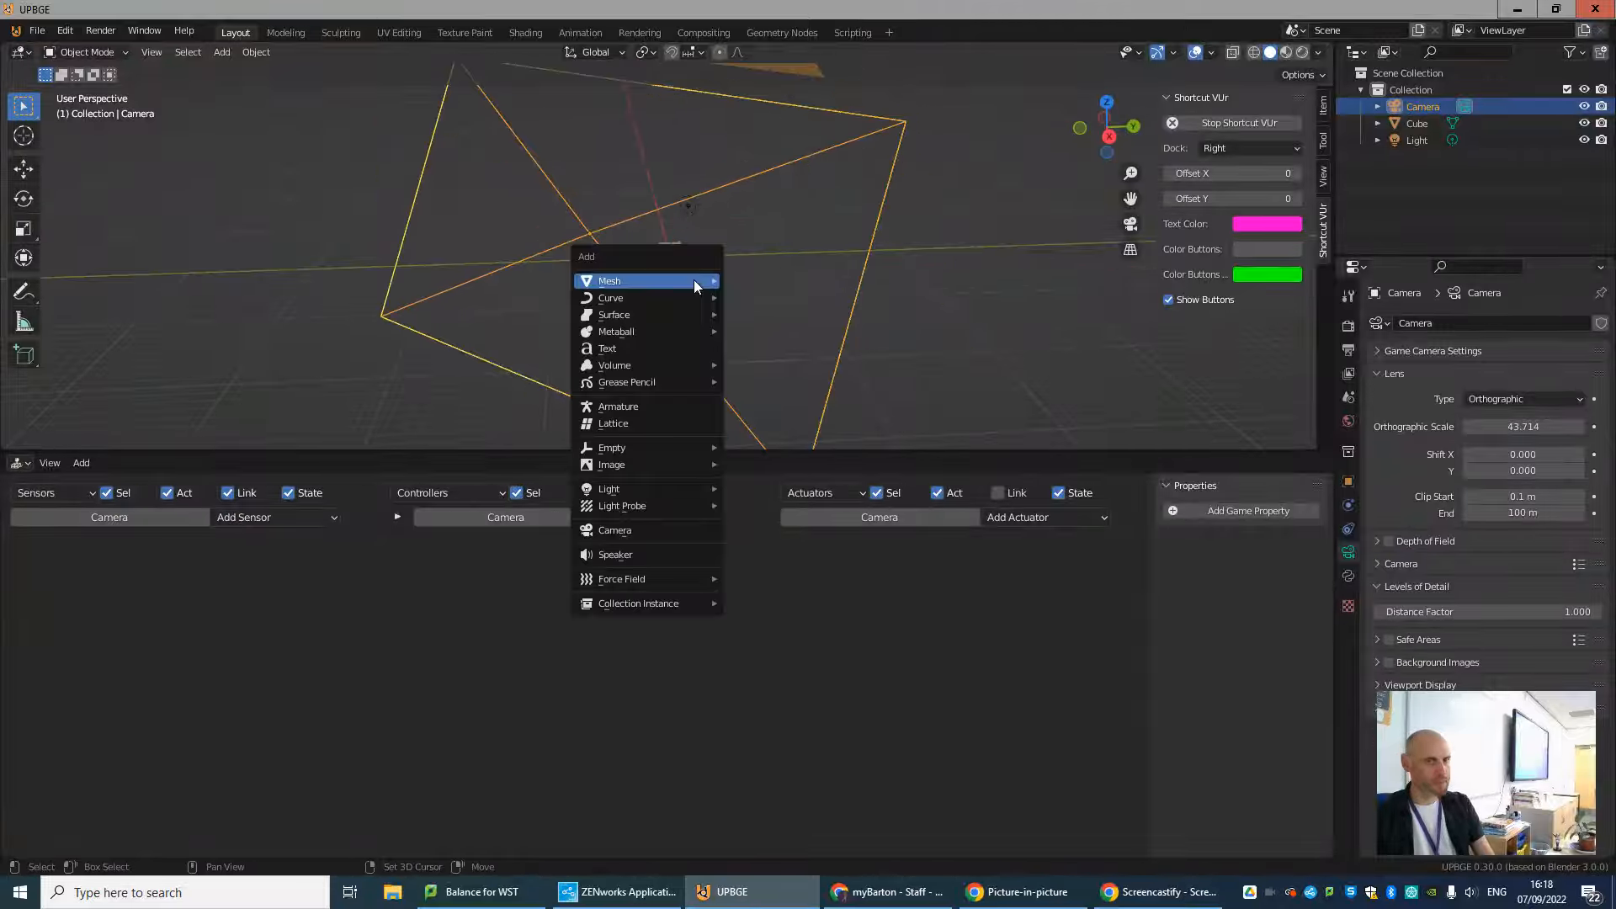
key(Escape)
scroll(640, 281, up, 2)
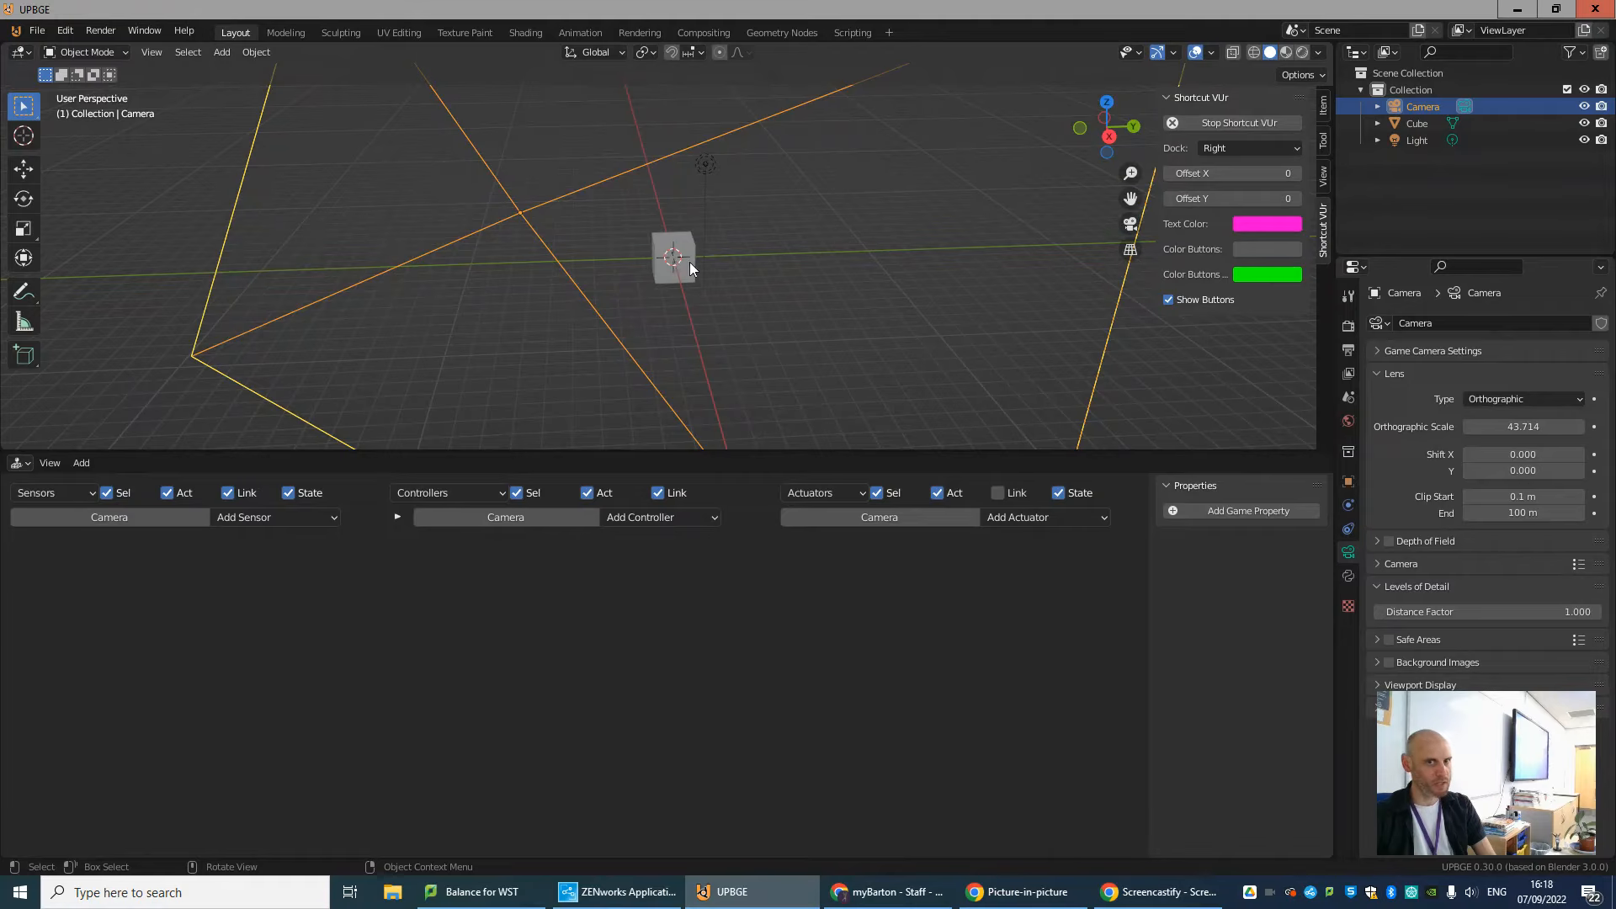
mouse_move(657, 293)
middle_down()
mouse_move(778, 266)
mouse_move(673, 298)
middle_up()
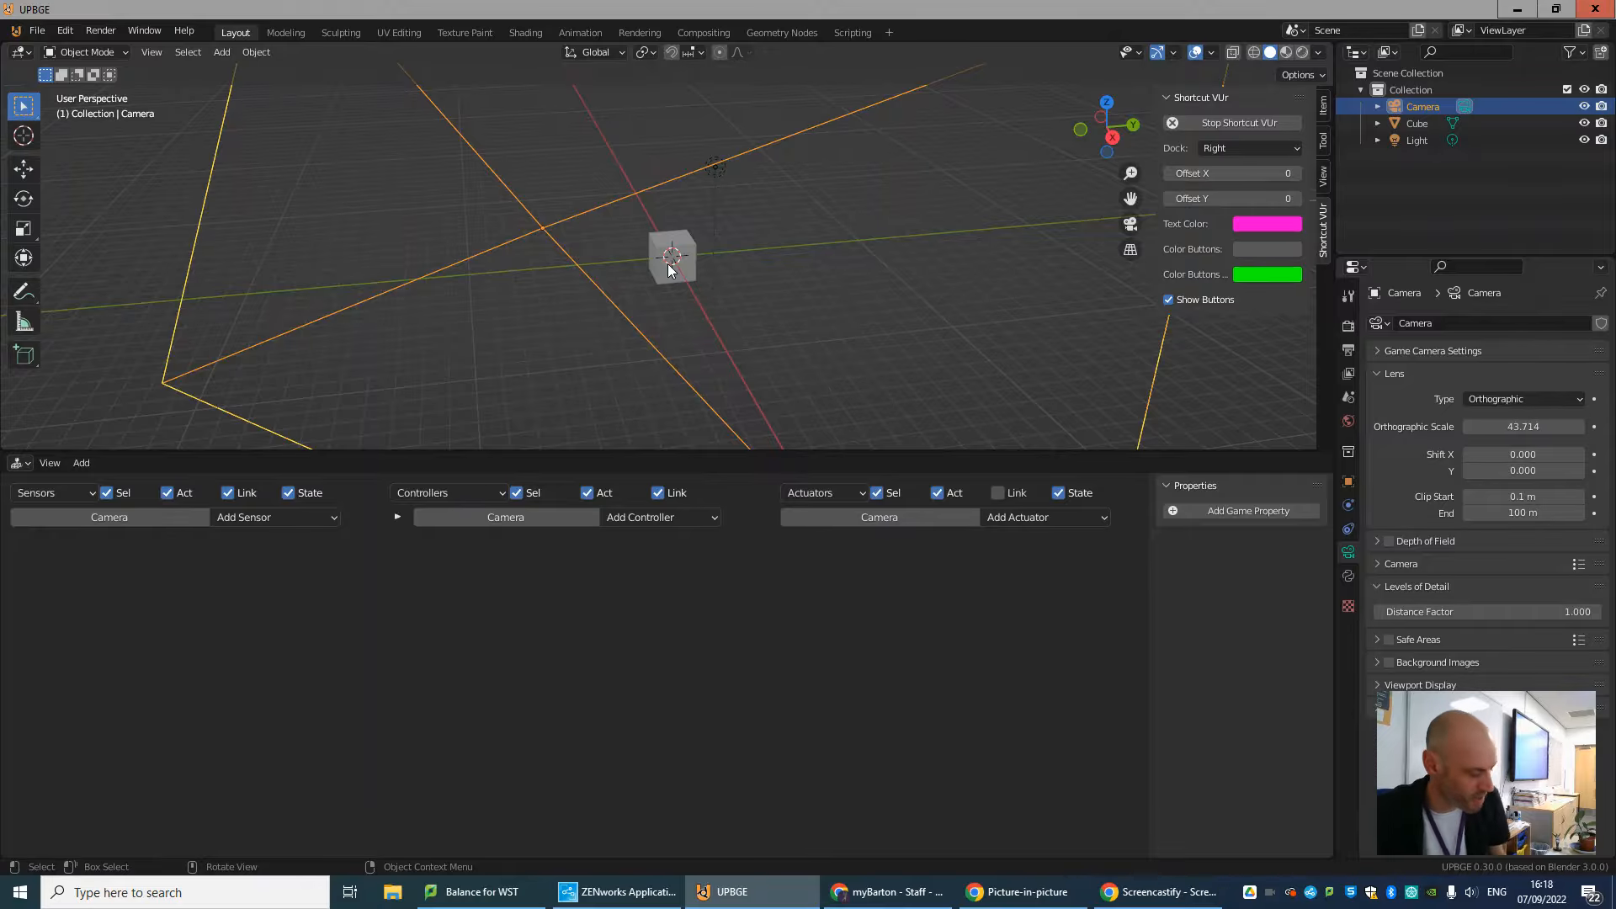
scroll(668, 267, up, 2)
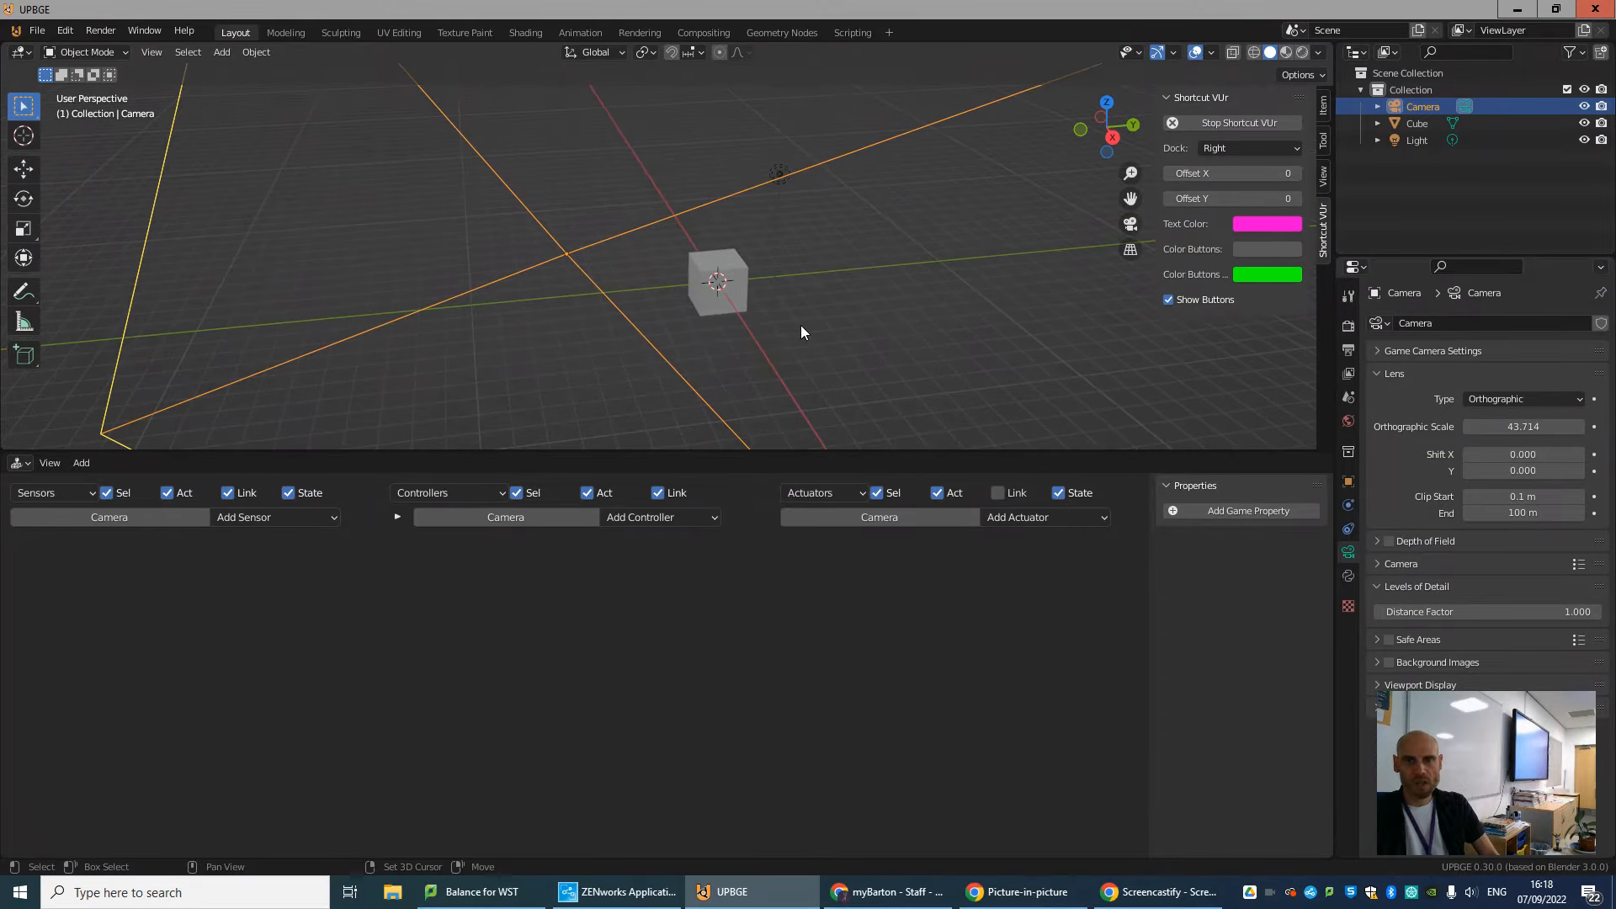
Stop the Shortcut VUr on-screen shortcut display.
click(1207, 123)
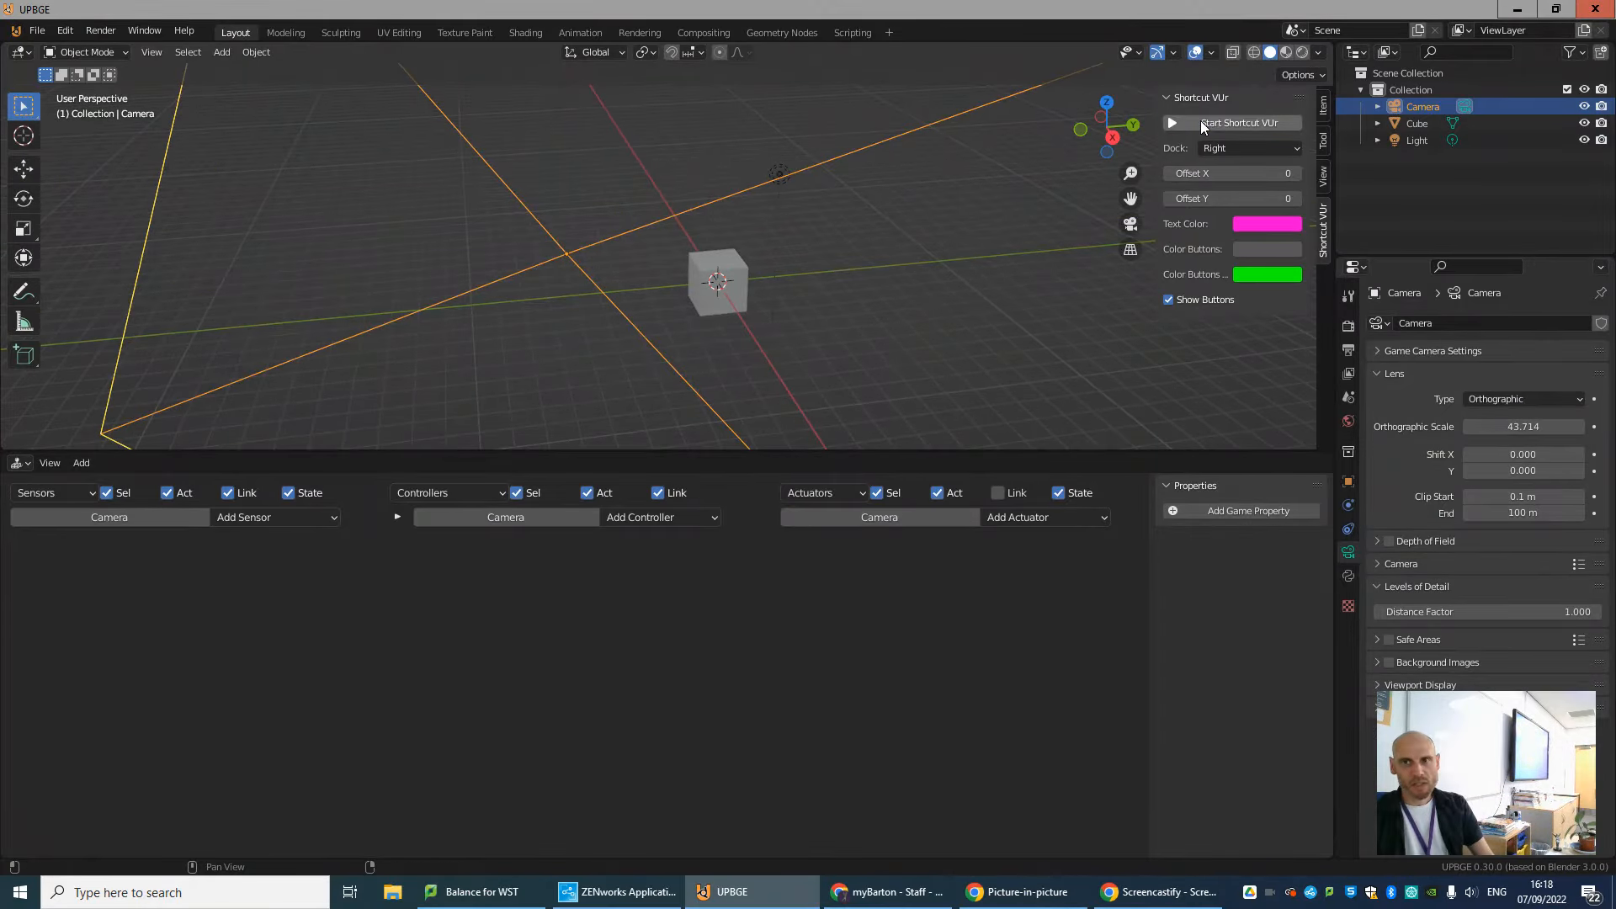
Start the Shortcut VUr on-screen shortcut display and place the 3D cursor at the world origin.
click(1184, 123)
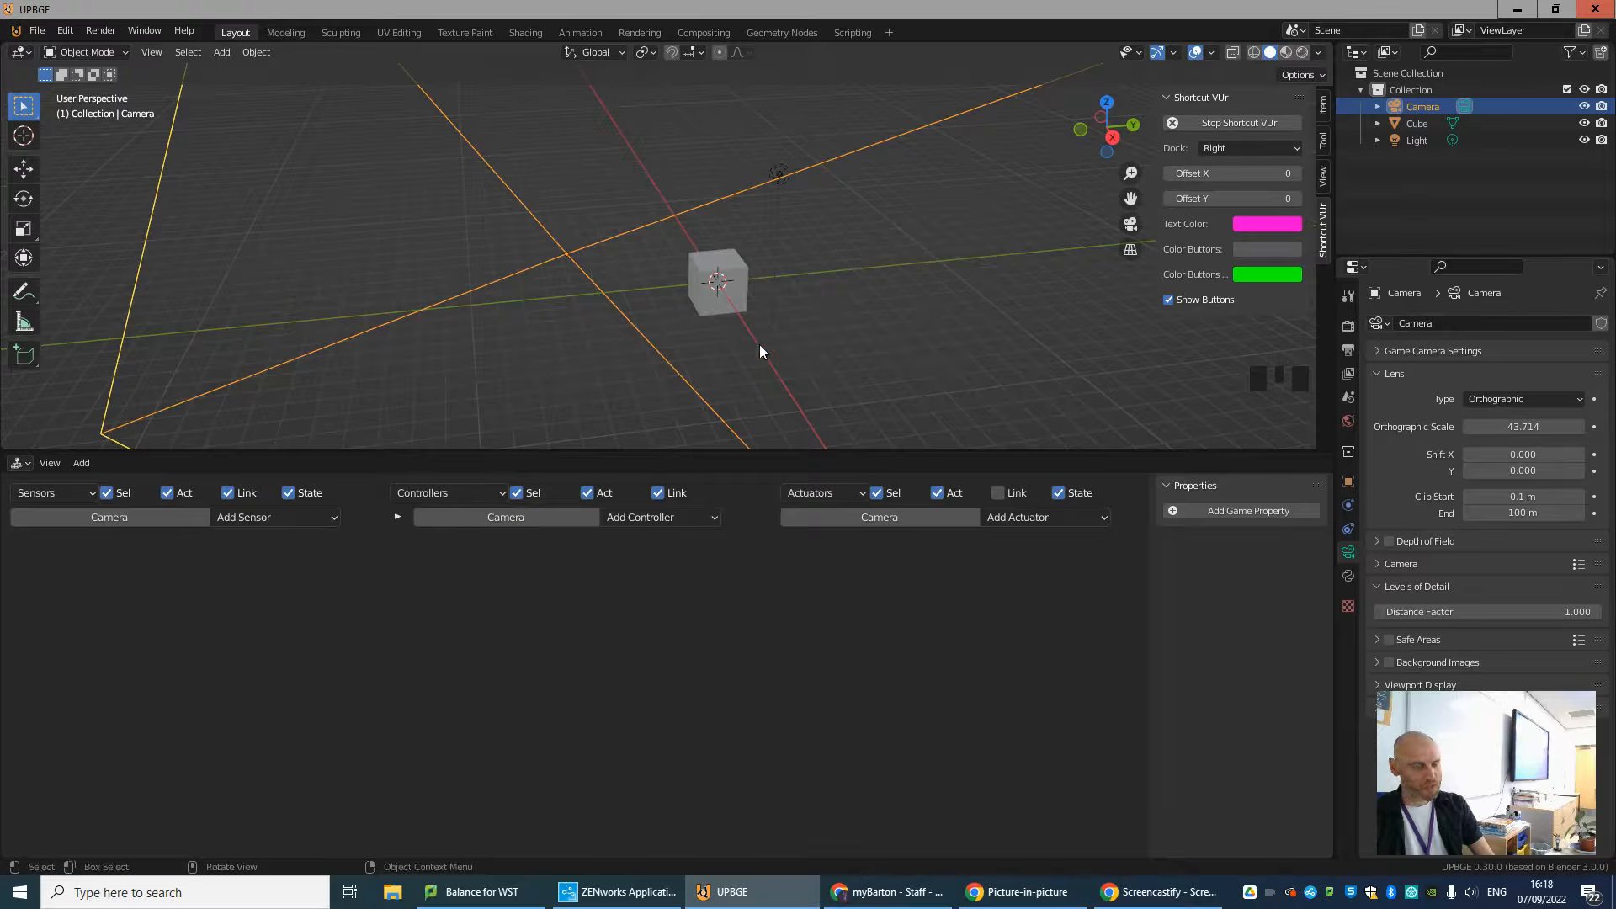
key(shift)
key(shift+c)
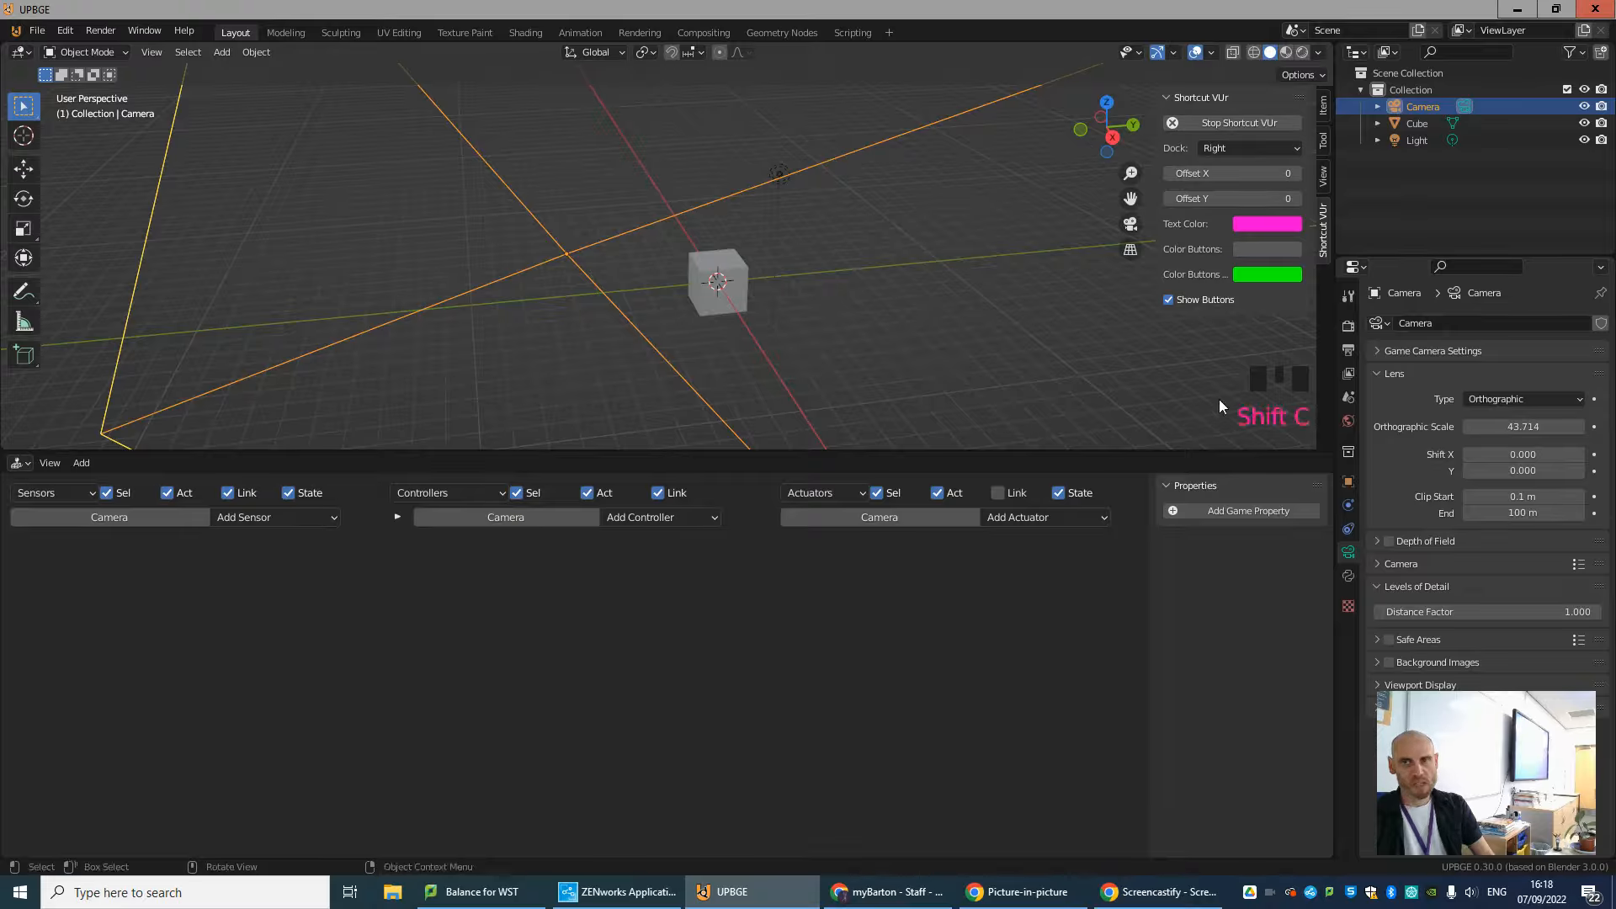
click(36, 138)
click(941, 129)
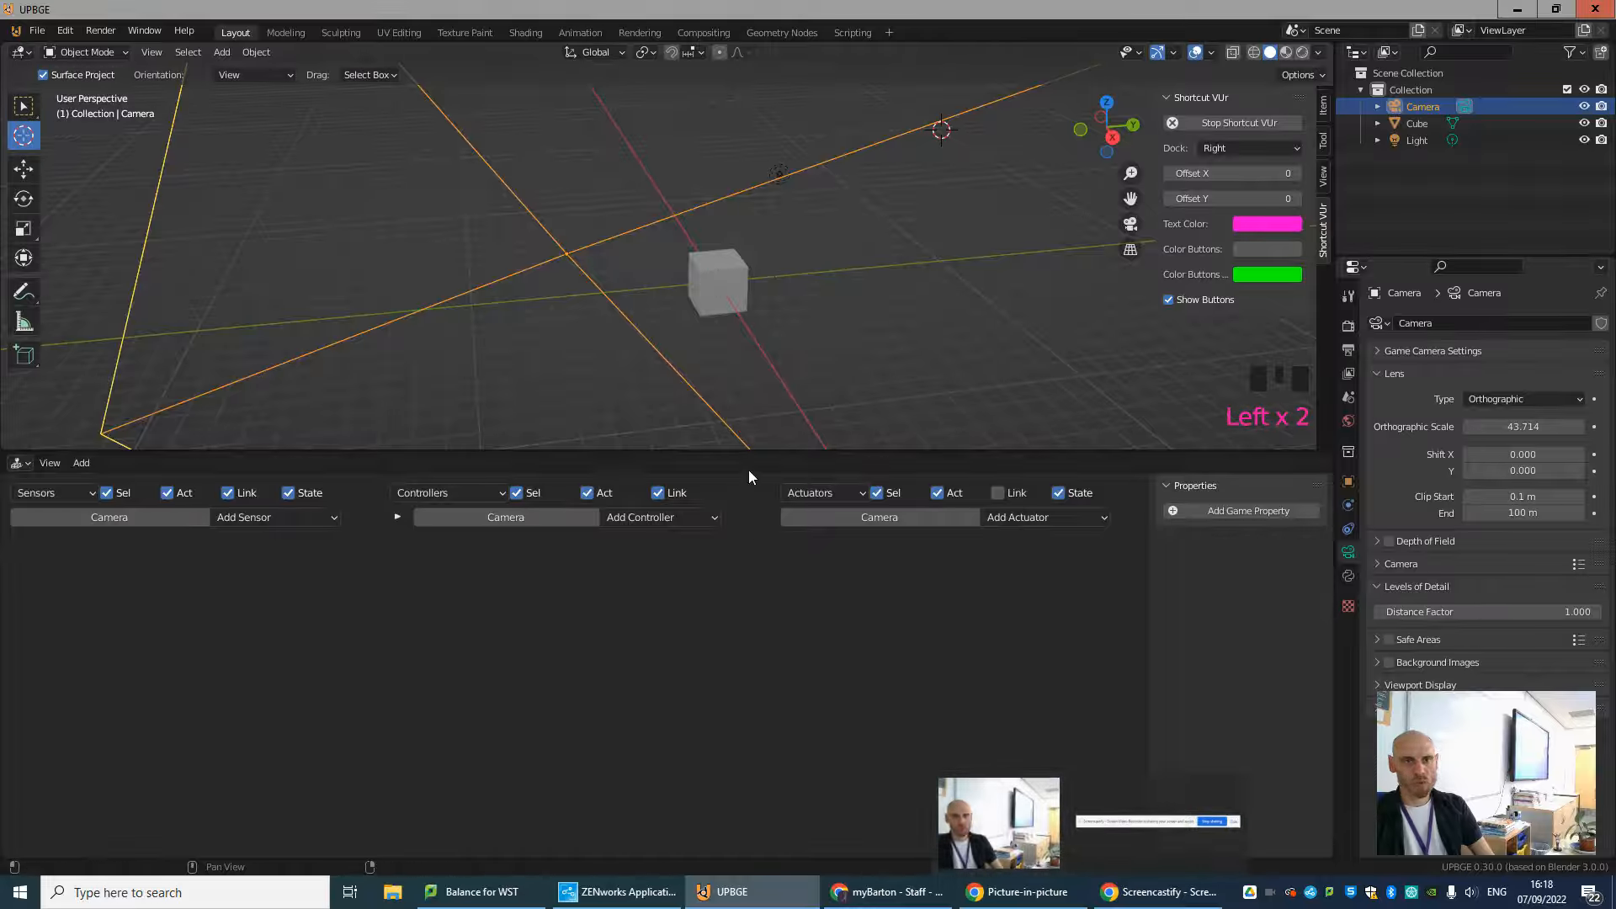
key(shift+c)
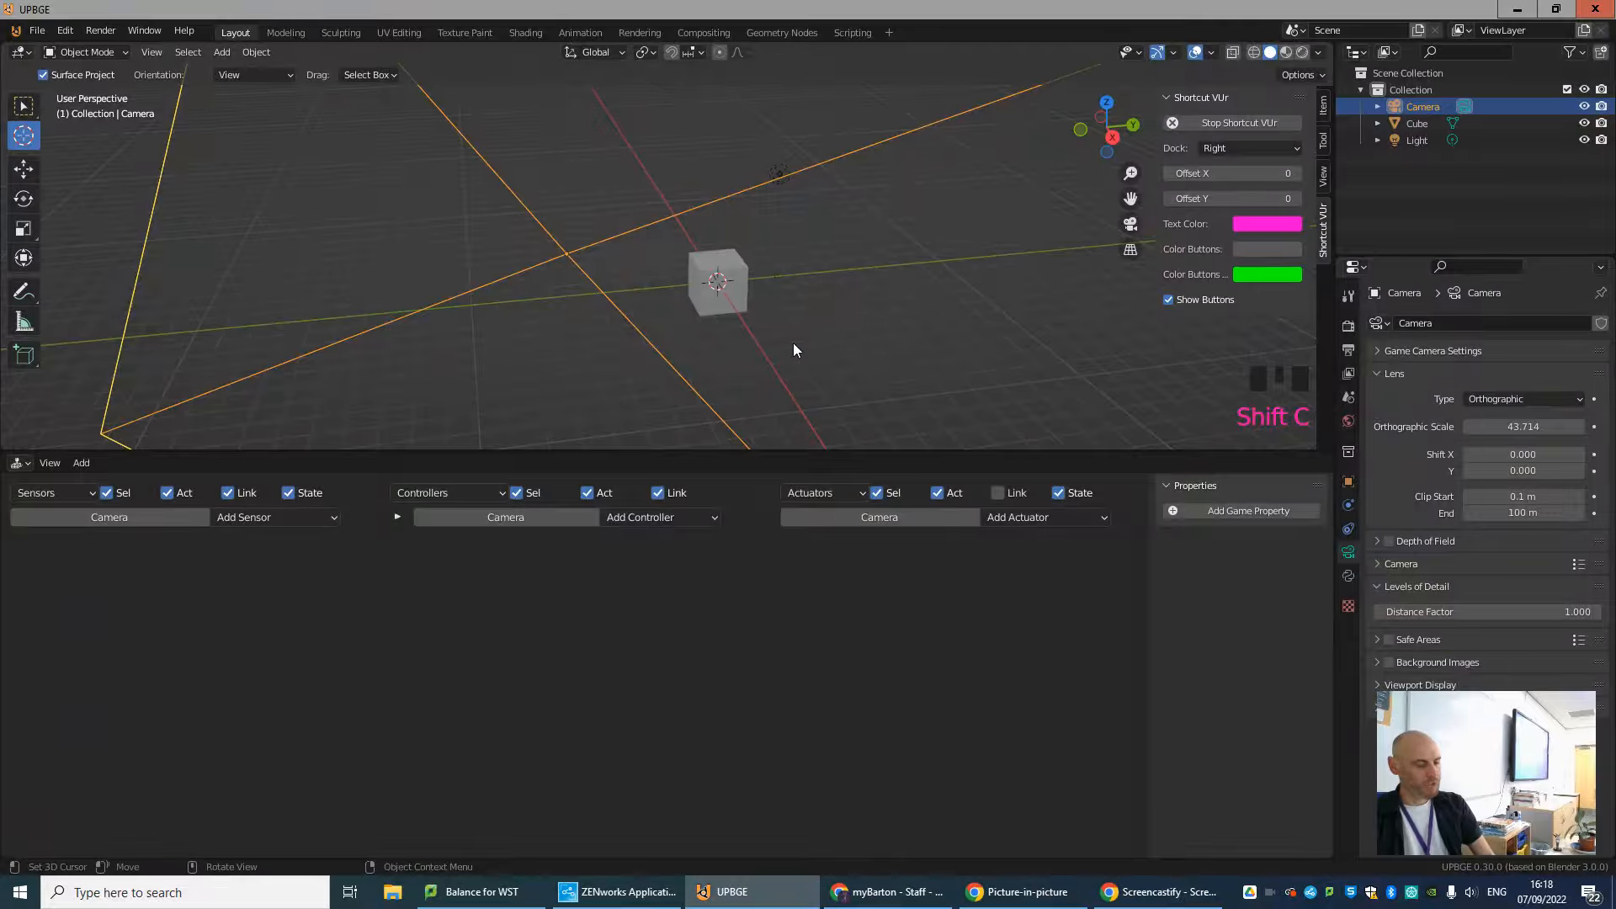
Add a second cube mesh at the world origin and move it directly below the existing cube.
key(shift+a)
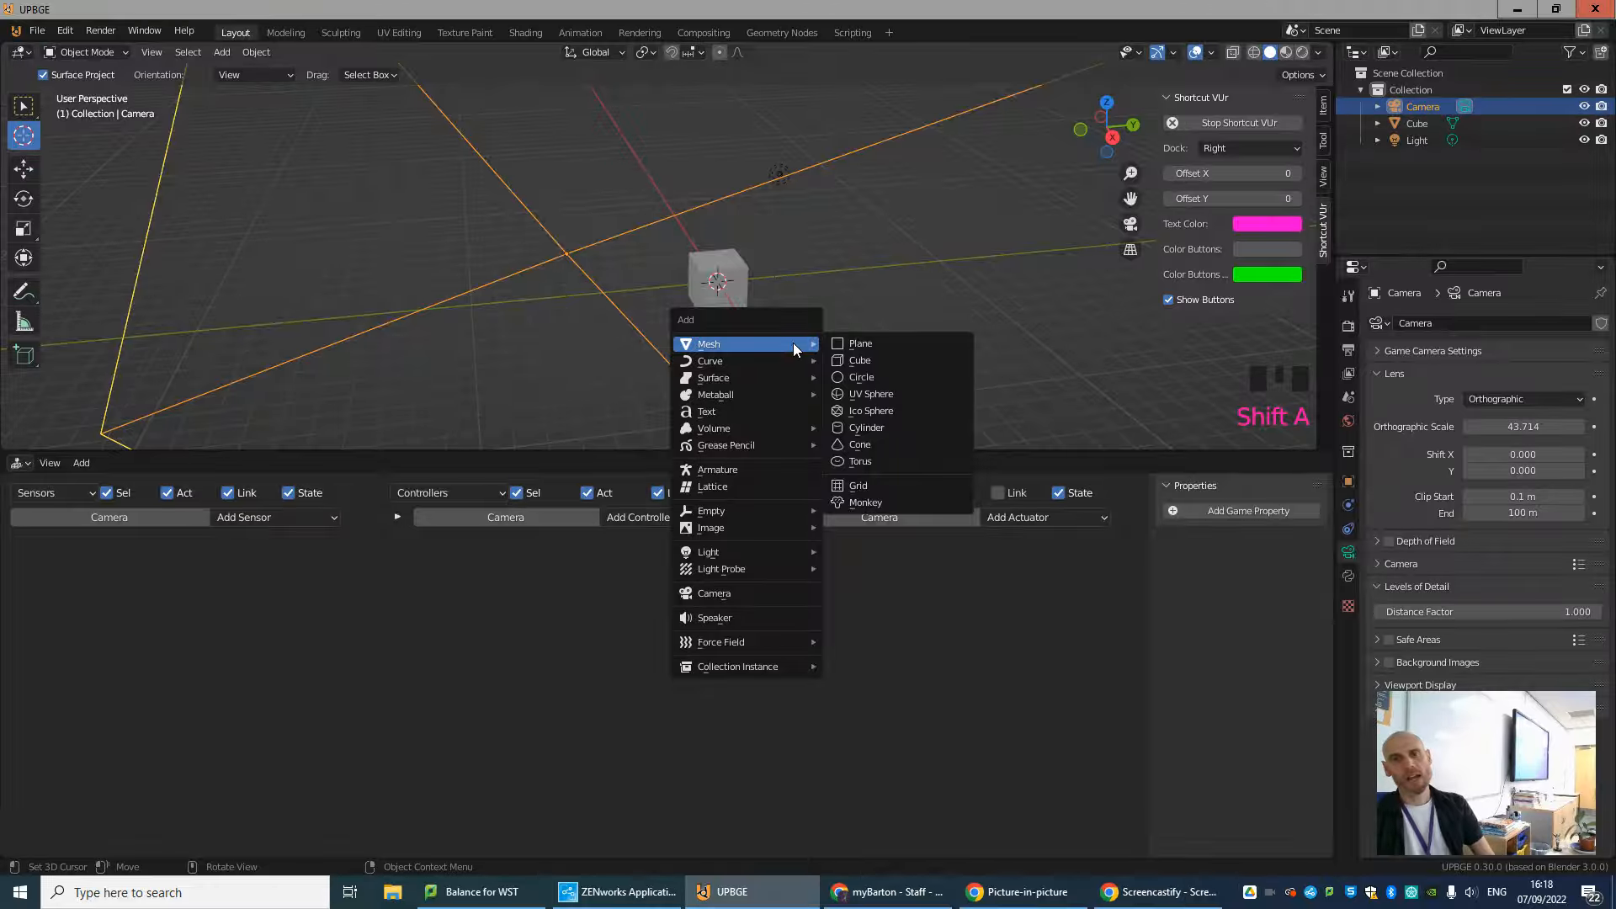
click(855, 360)
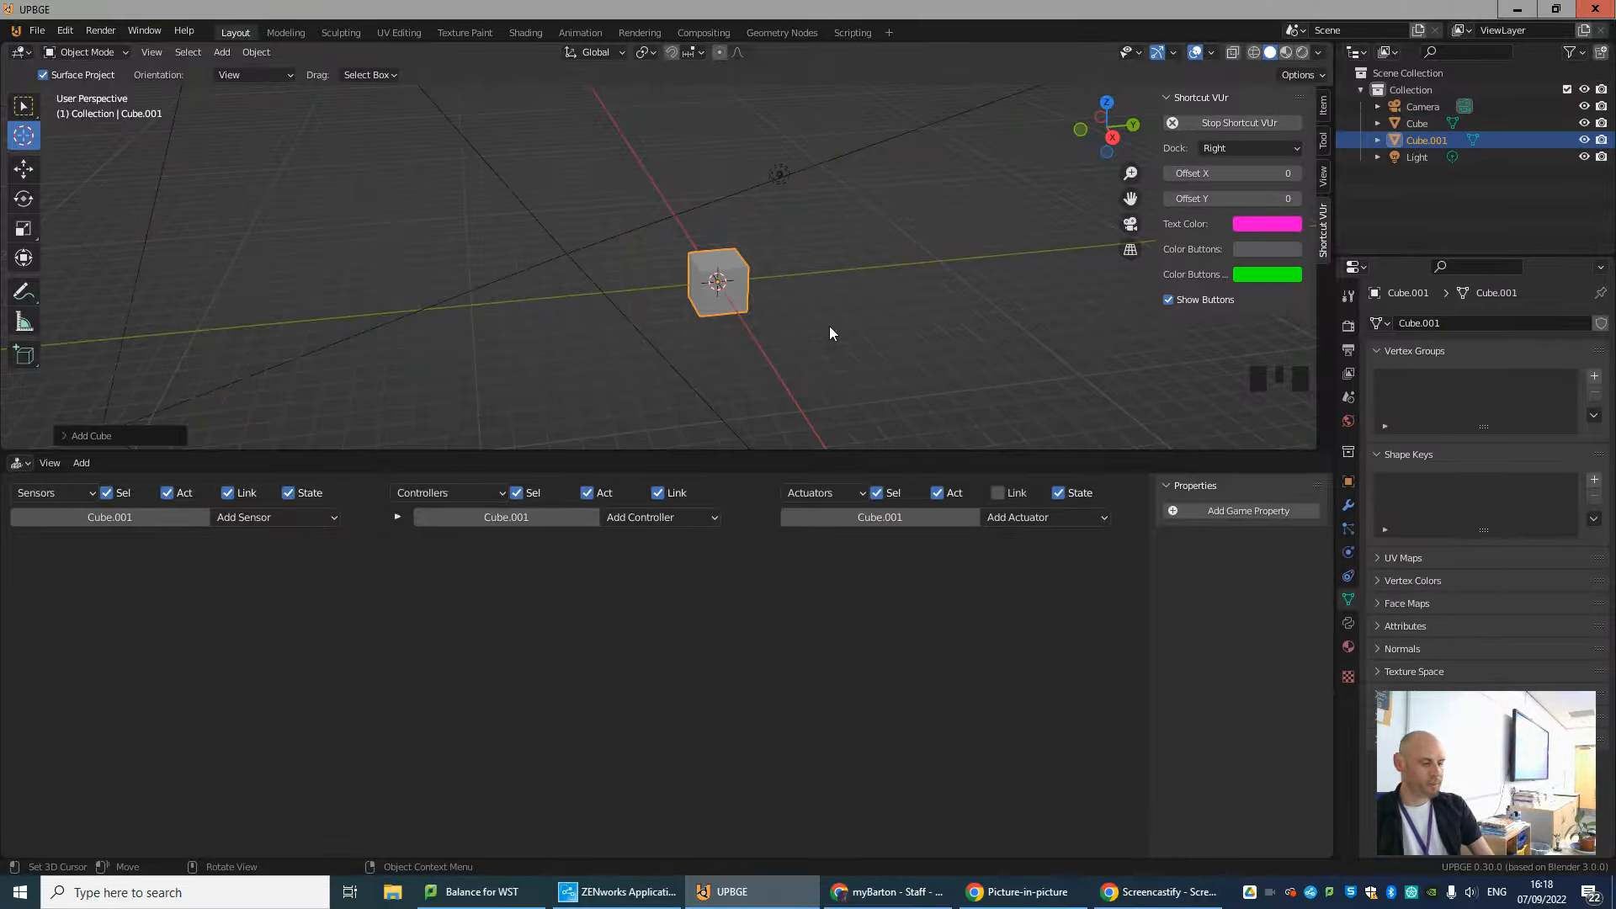
key(g)
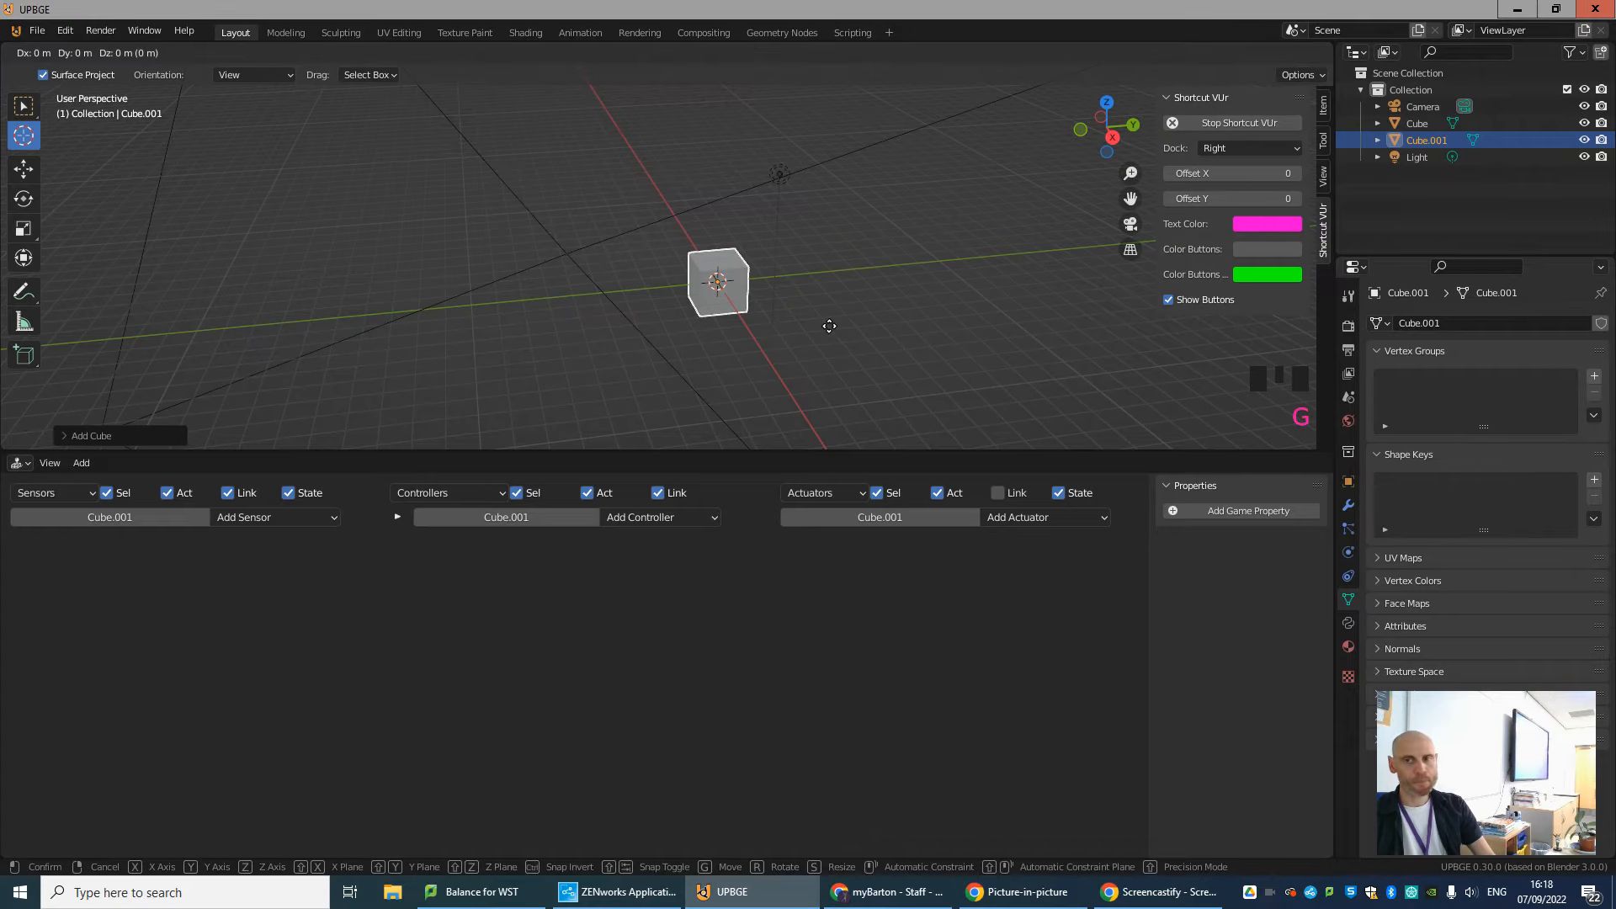
click(829, 385)
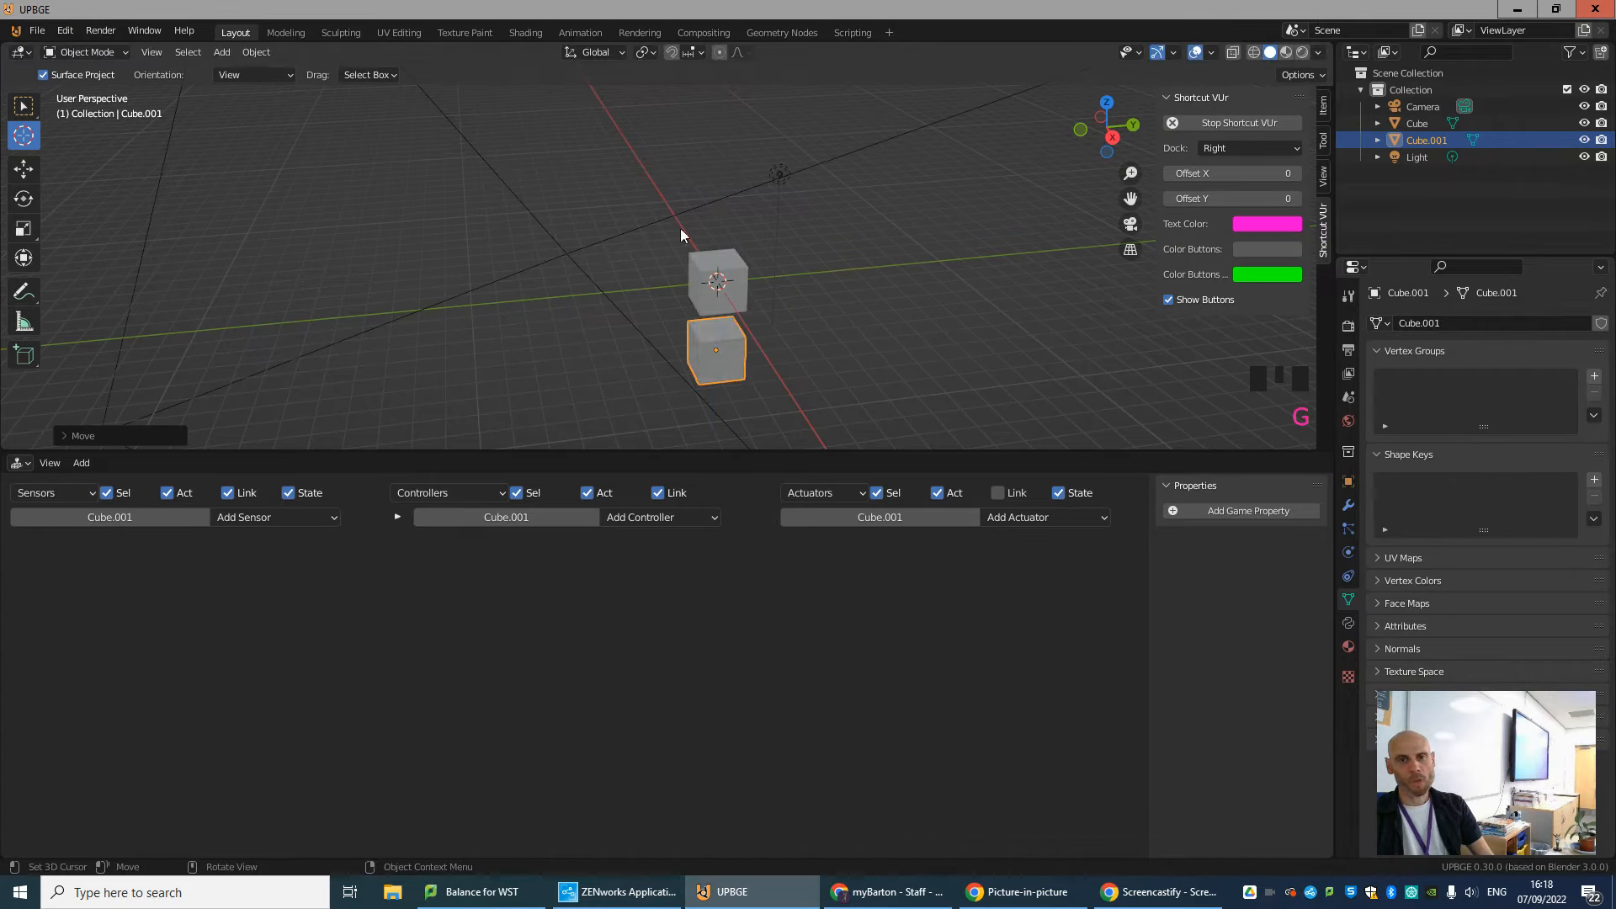
mouse_move(750, 328)
middle_down()
mouse_move(778, 352)
mouse_move(722, 351)
mouse_move(738, 340)
middle_up()
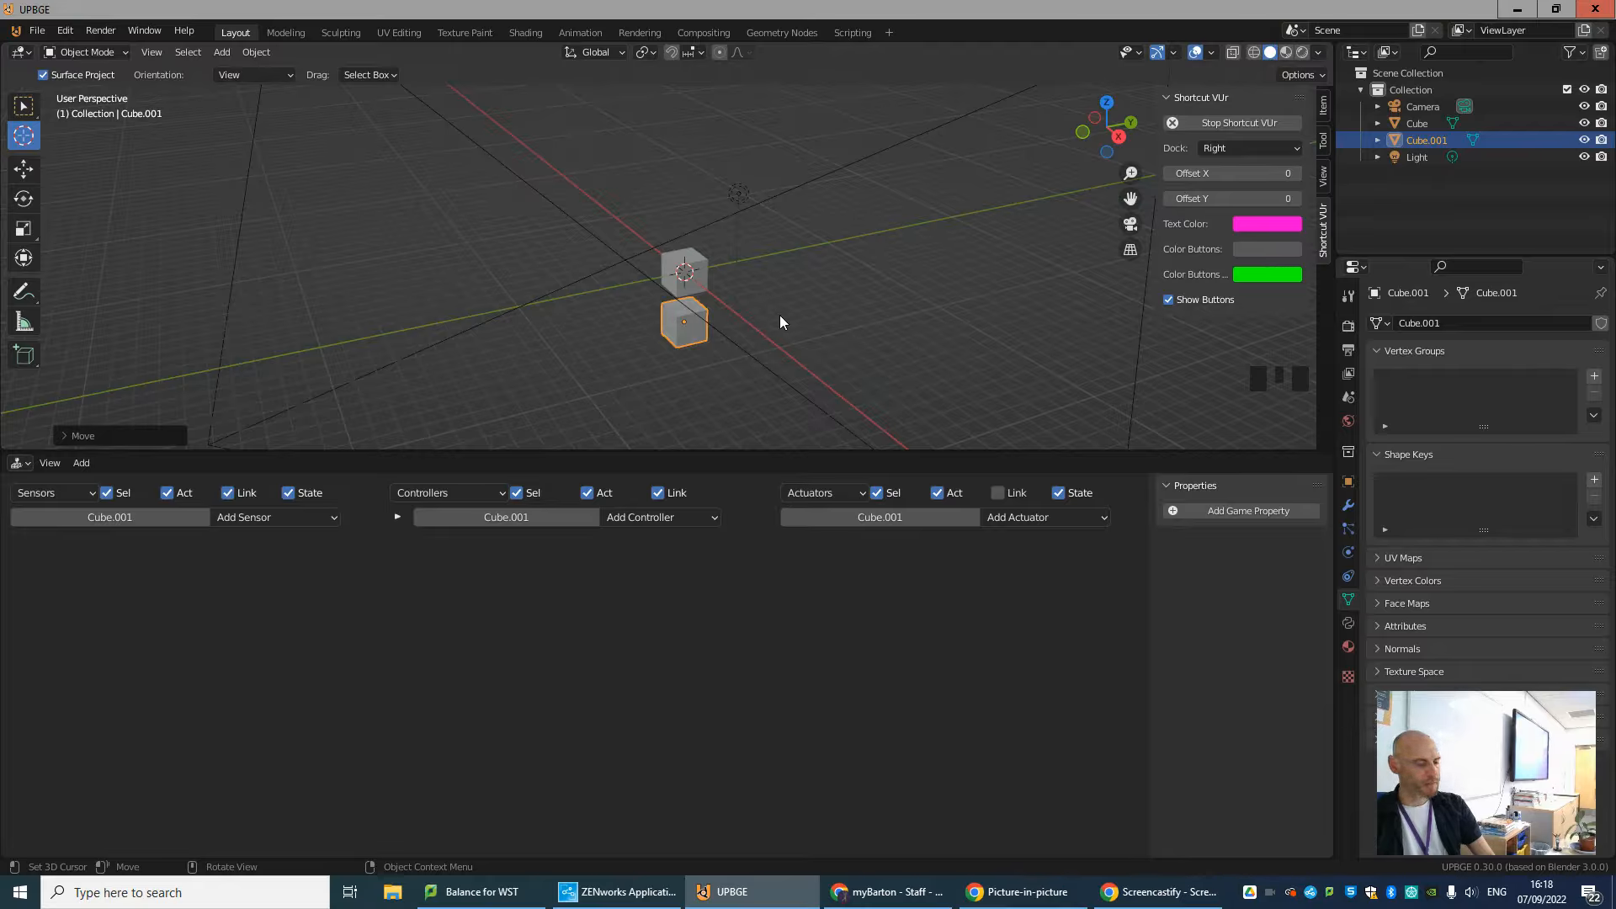
Enlarge the new cube uniformly, and widen it along X and Y only with the Z axis locked.
key(s)
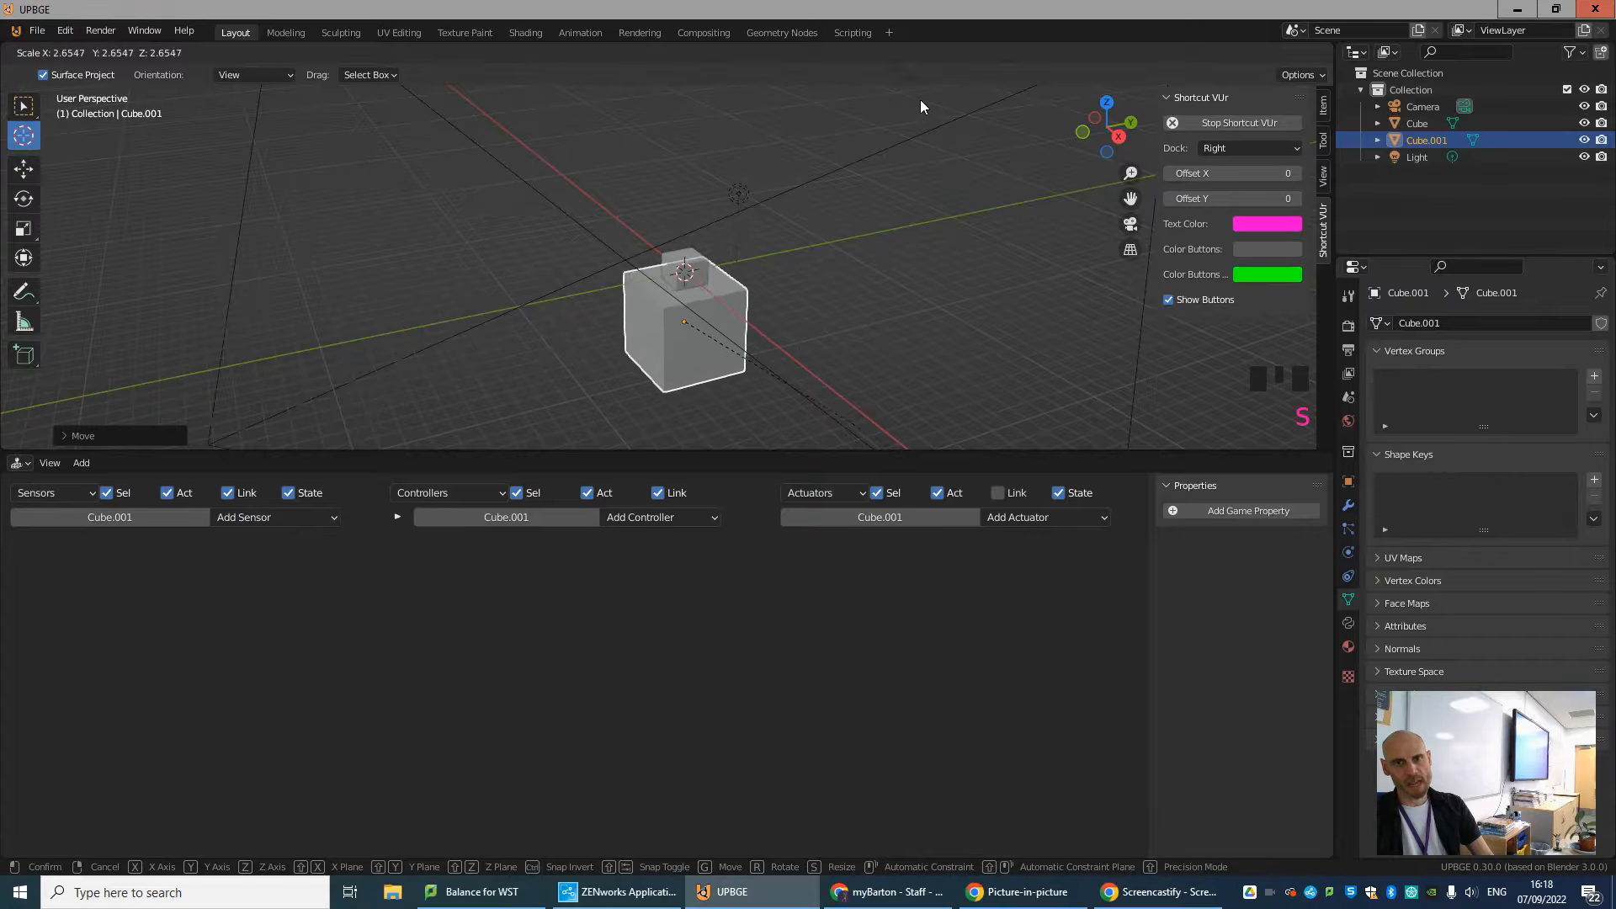
click(852, 358)
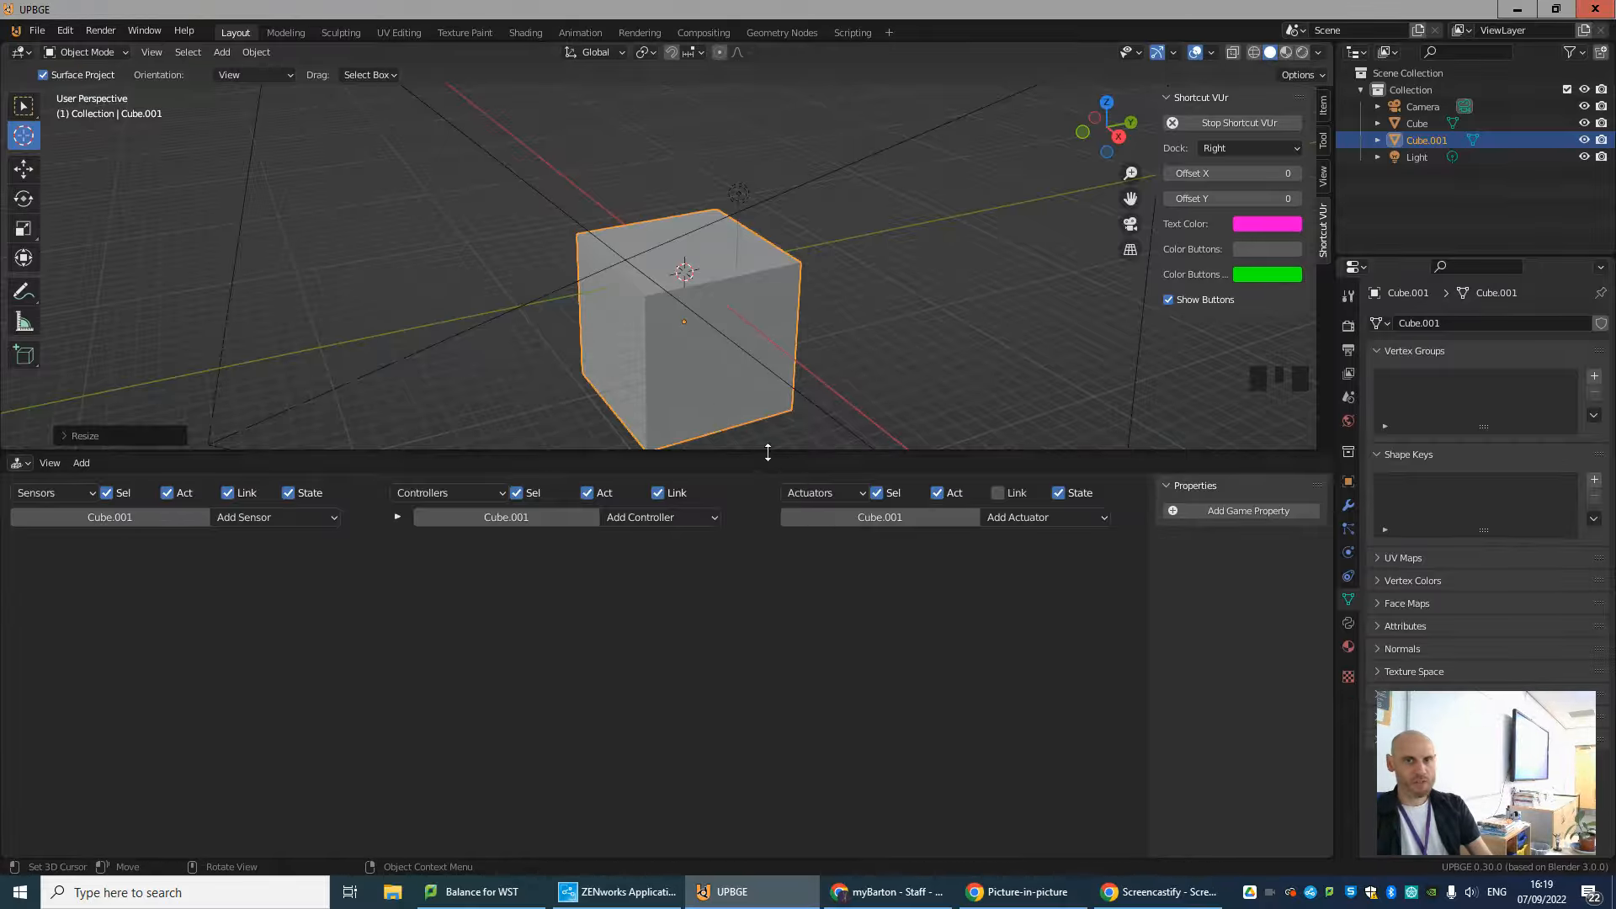
key(shift+z)
key(shift+z)
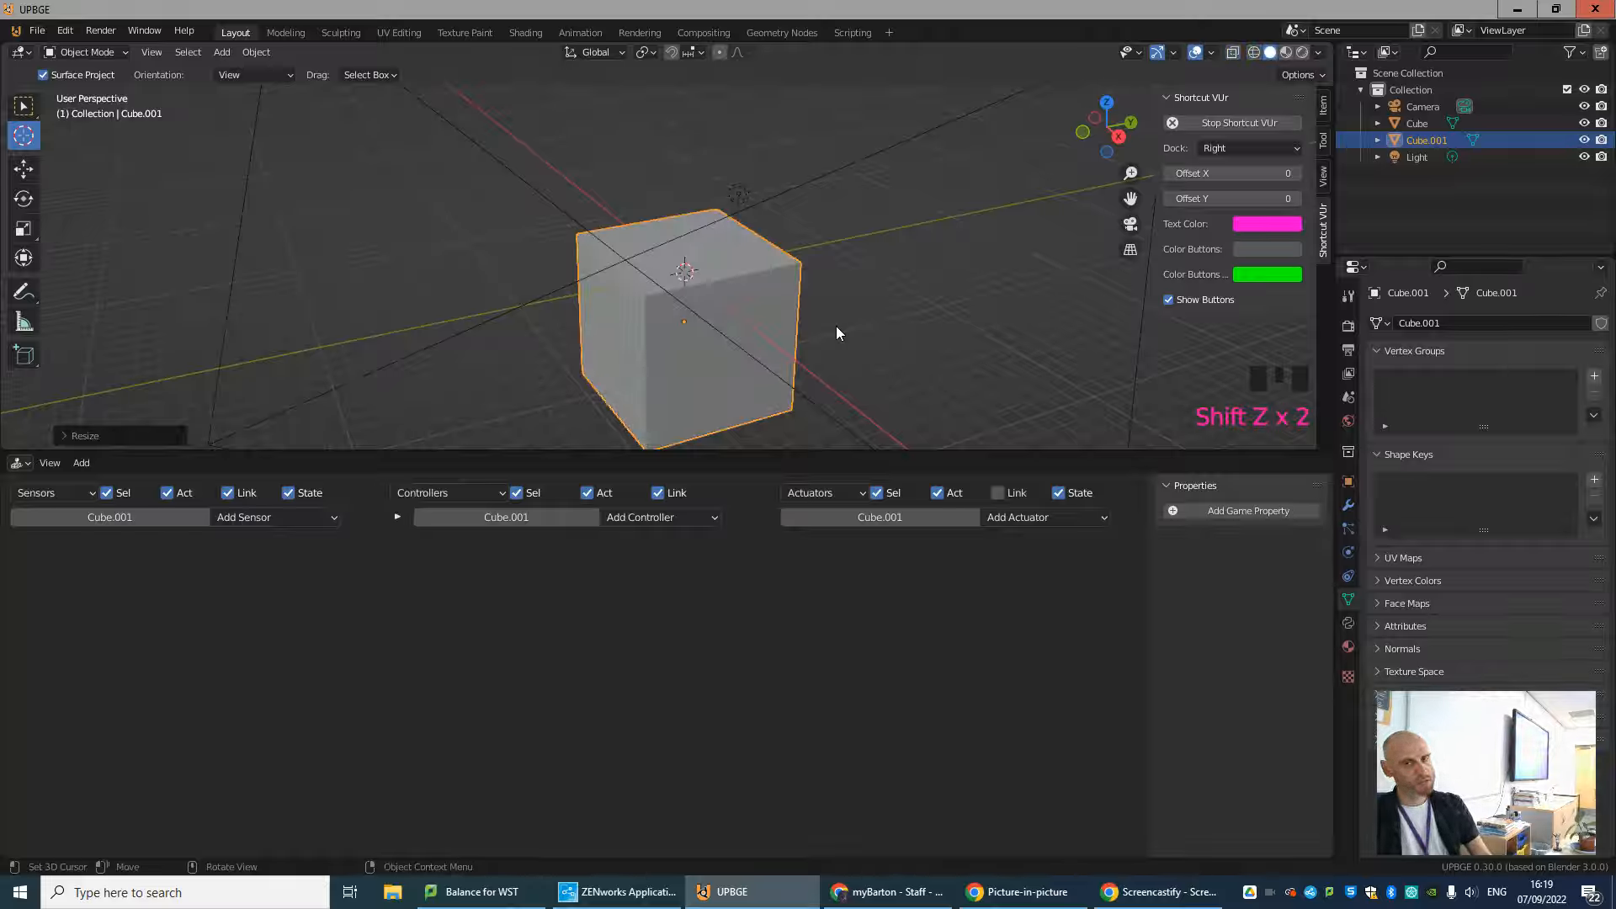
key(s)
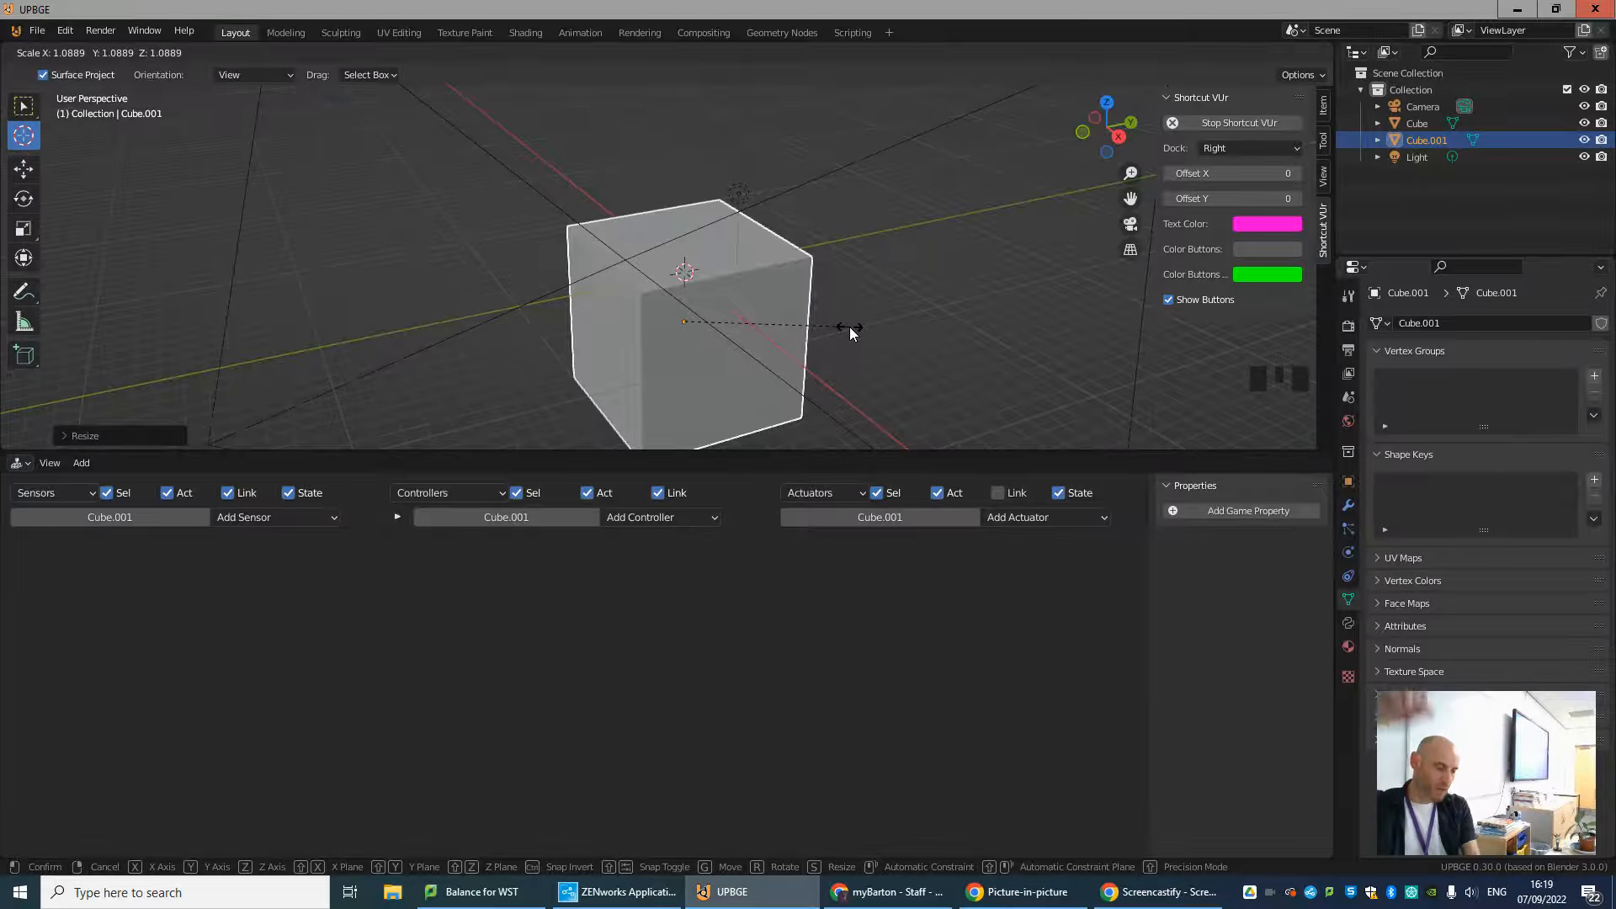
key(shift+z)
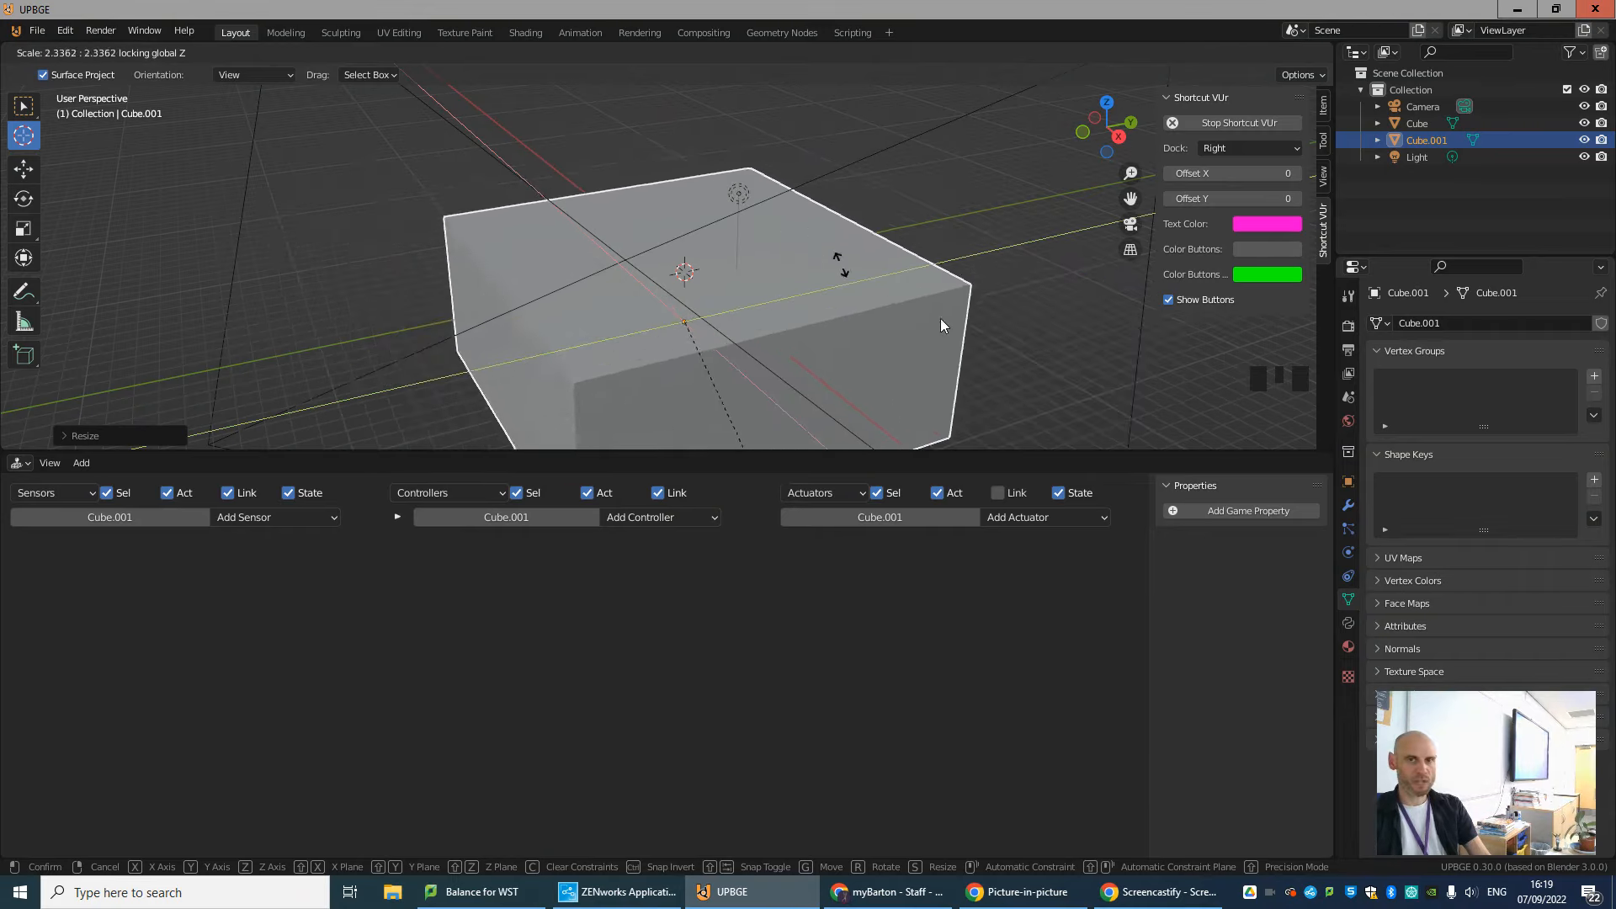
click(1143, 84)
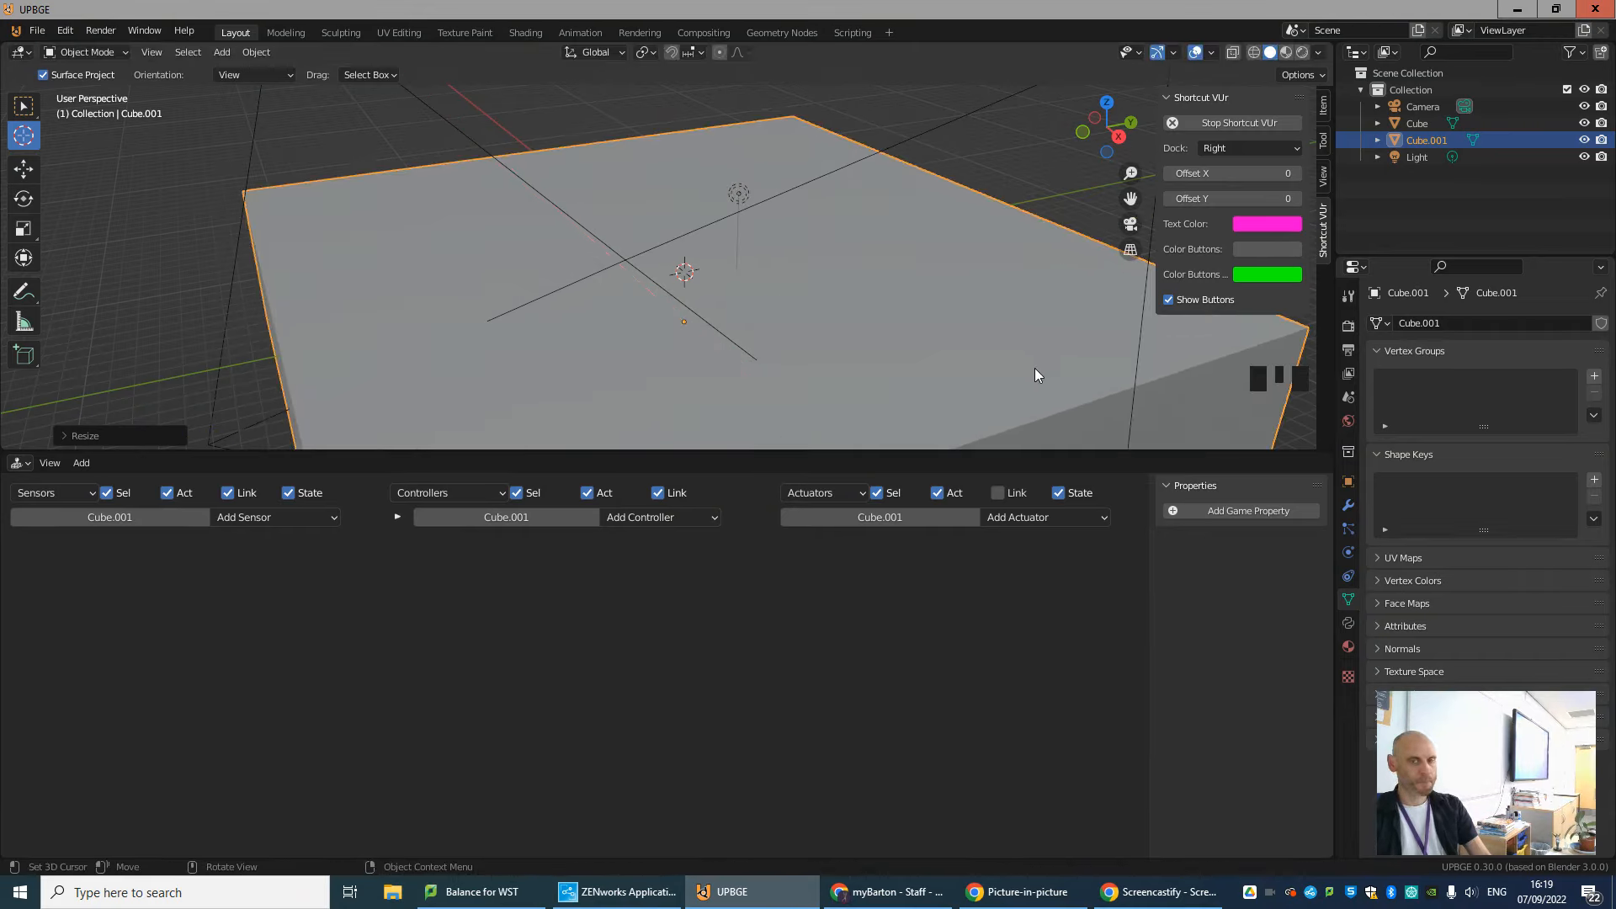
Shrink the new block uniformly and widen it with the Z axis locked to form a large flat floor beneath the cube.
key(s)
click(735, 314)
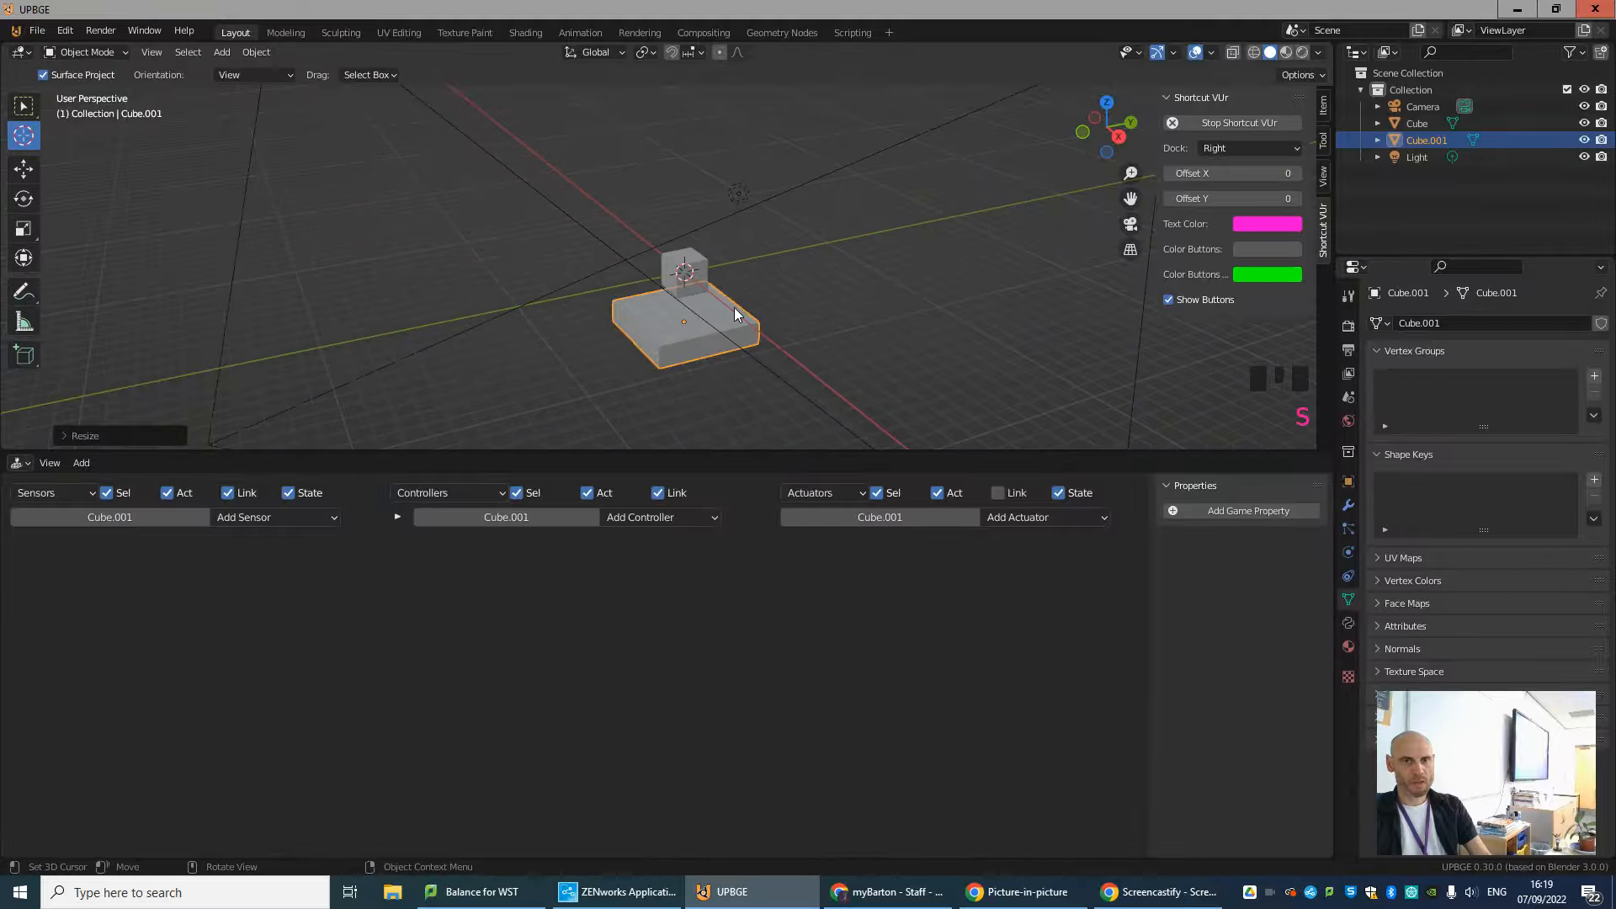
key(s)
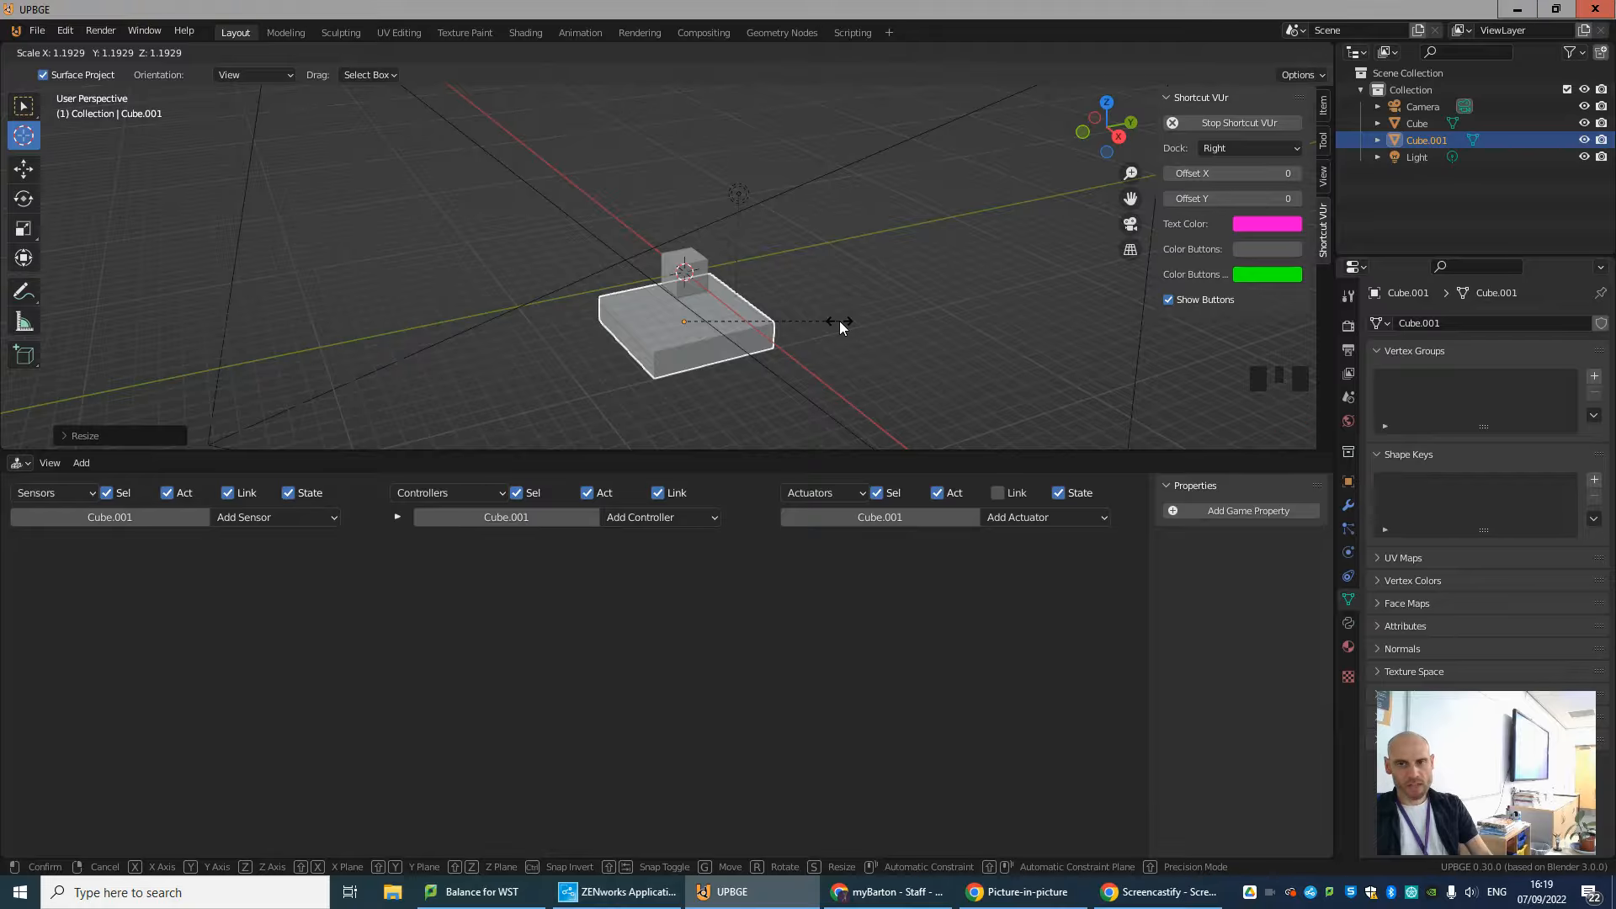
key(shift+z)
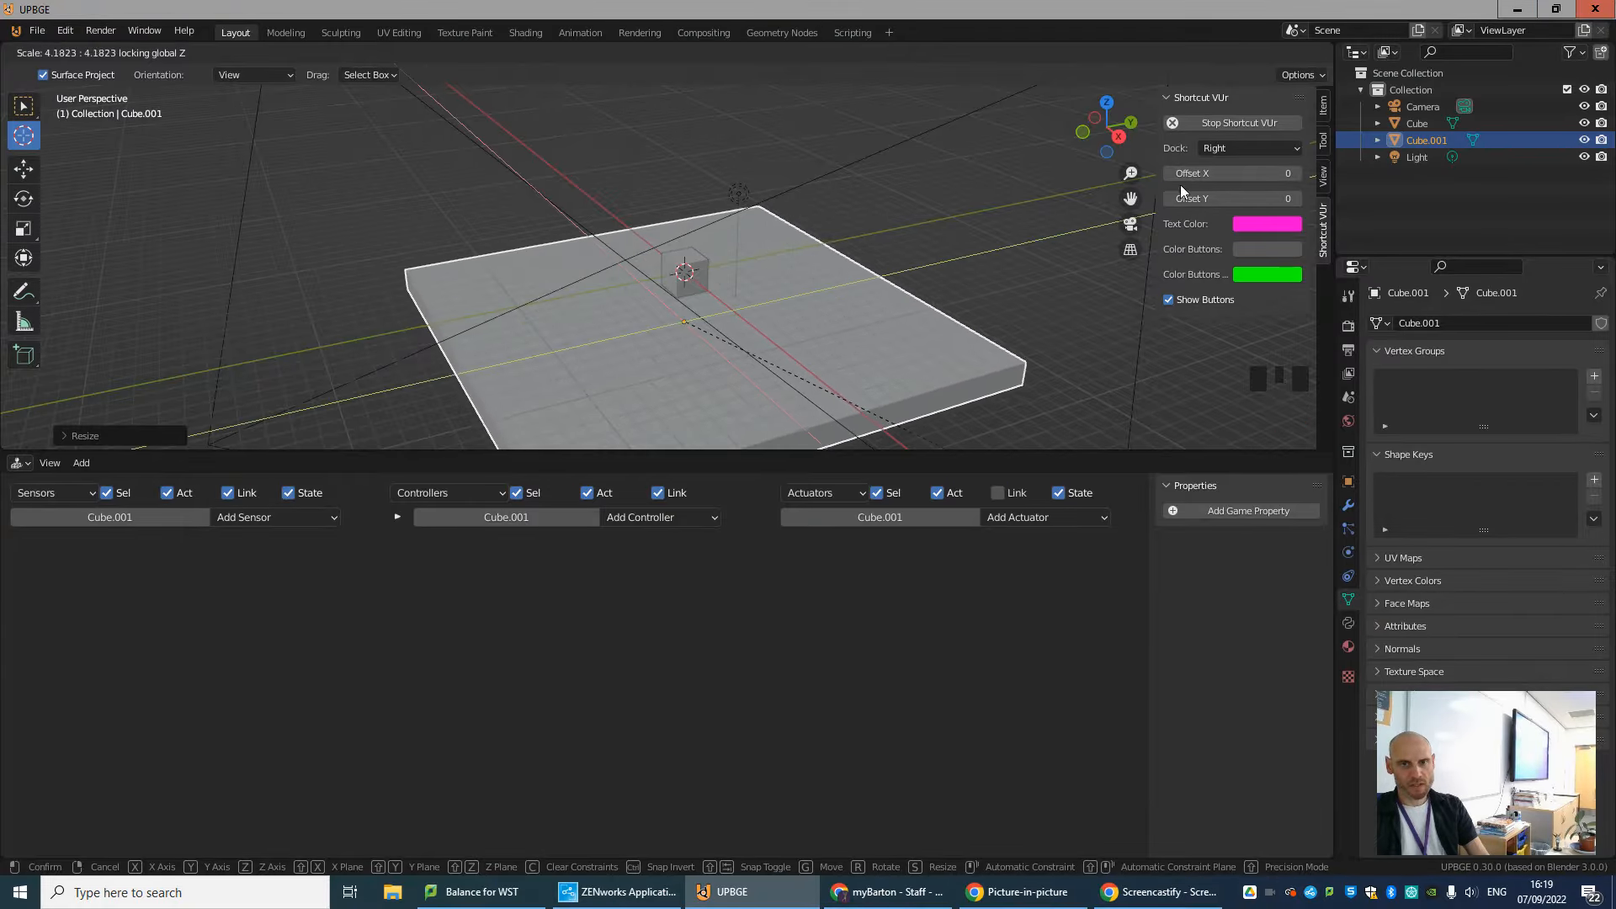
click(1265, 261)
middle_drag(679, 309, 528, 298)
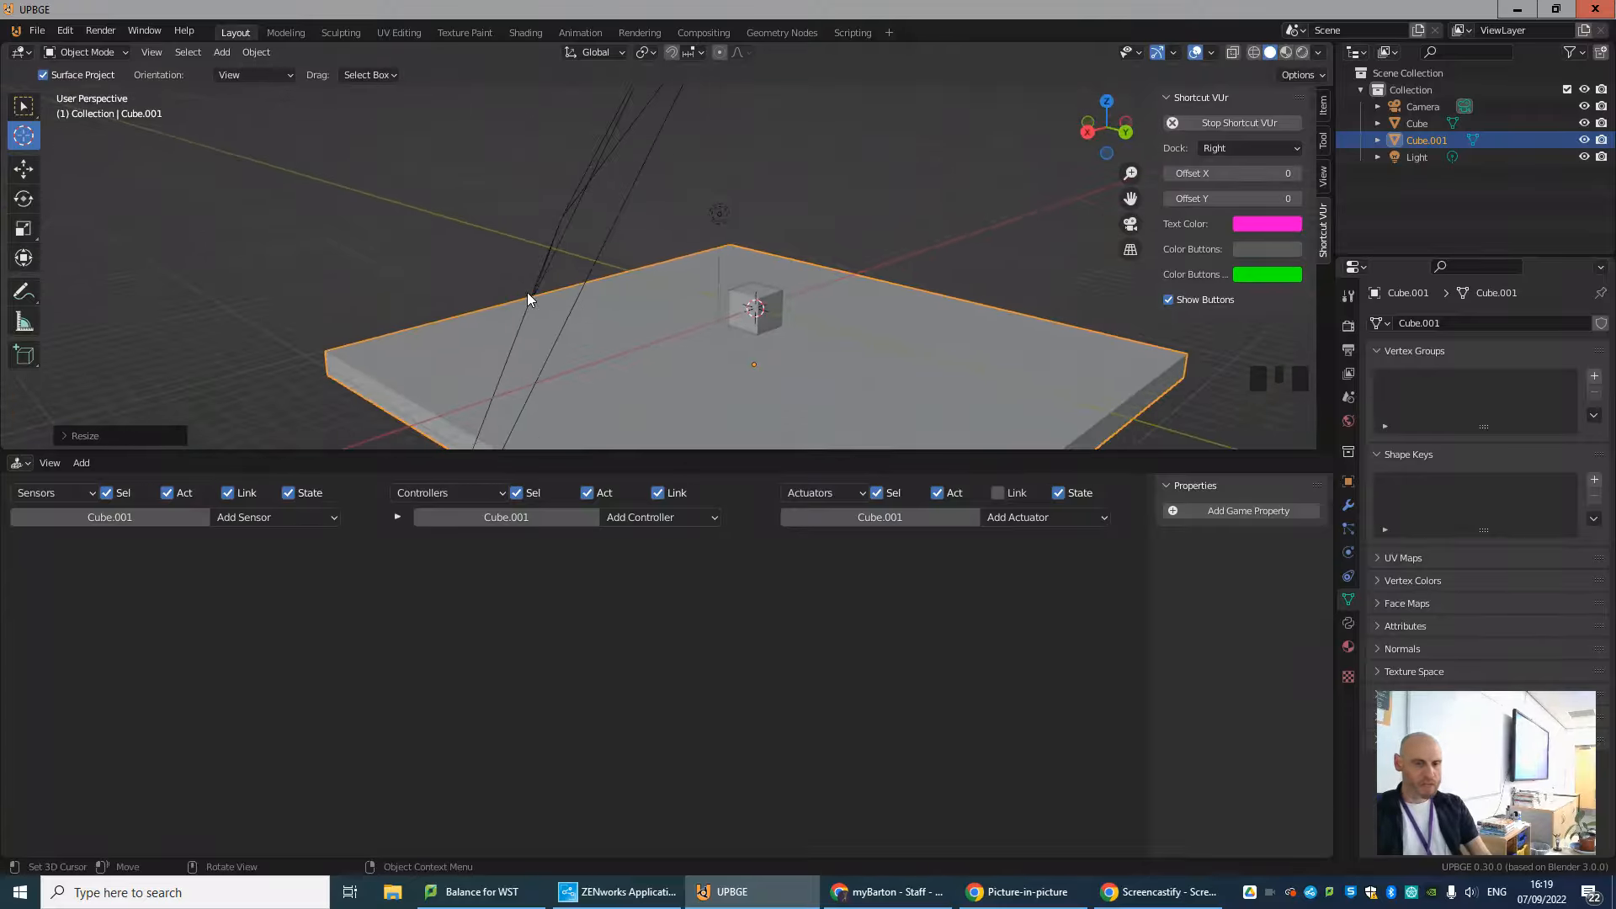
Return the 3D cursor to the world origin and switch from the Cursor tool to the Select Box tool.
key(KP_0)
scroll(579, 283, down, 3)
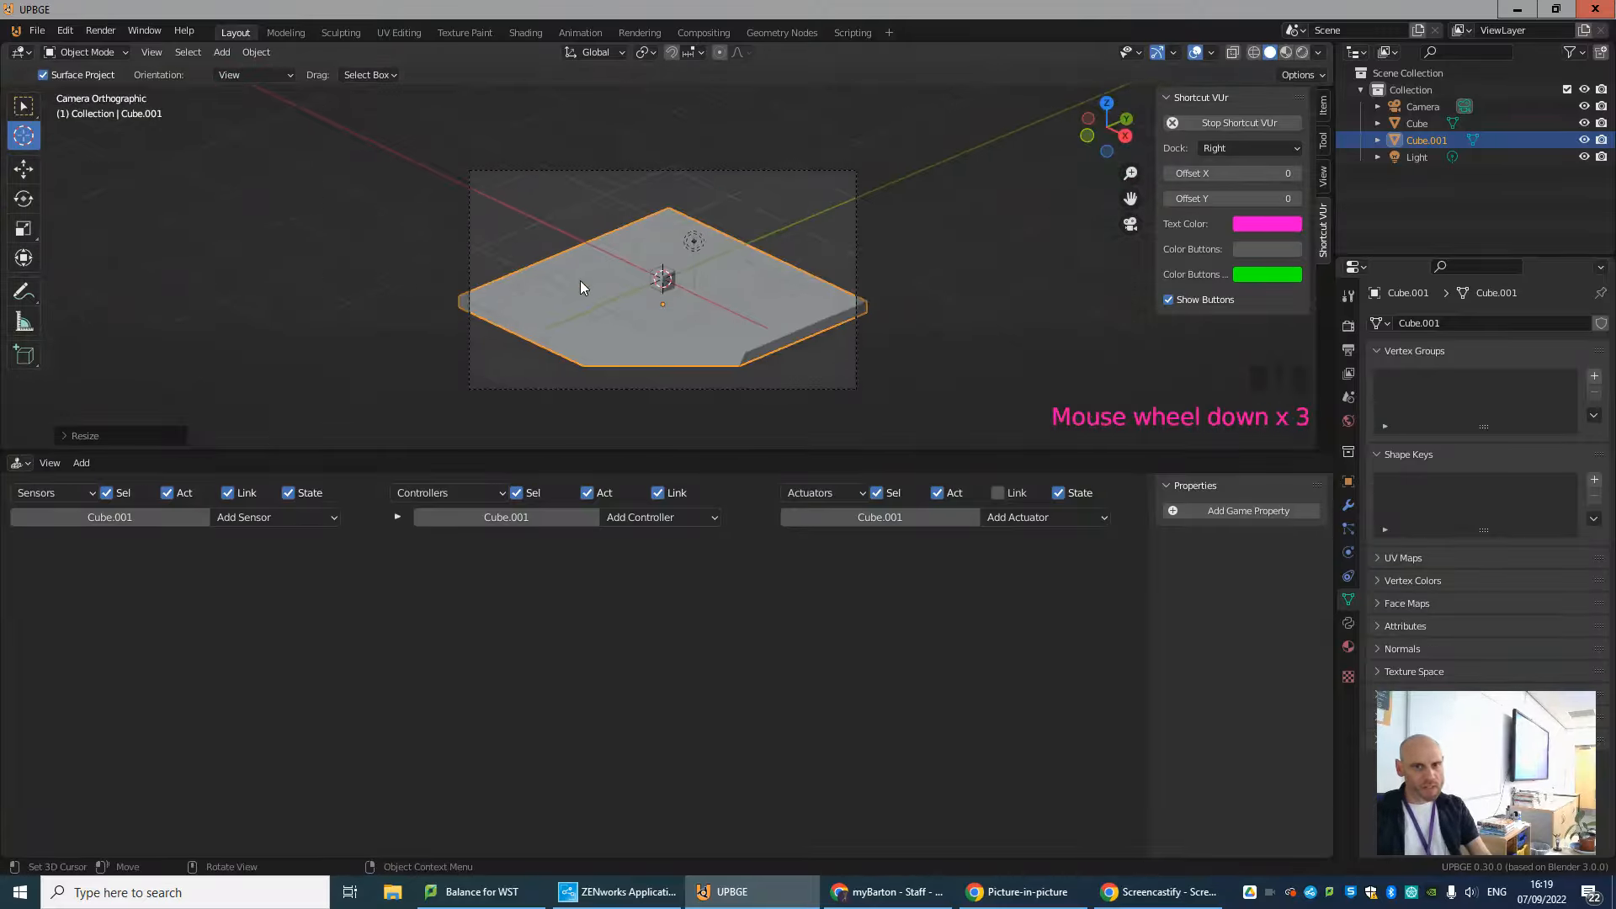
scroll(581, 286, up, 1)
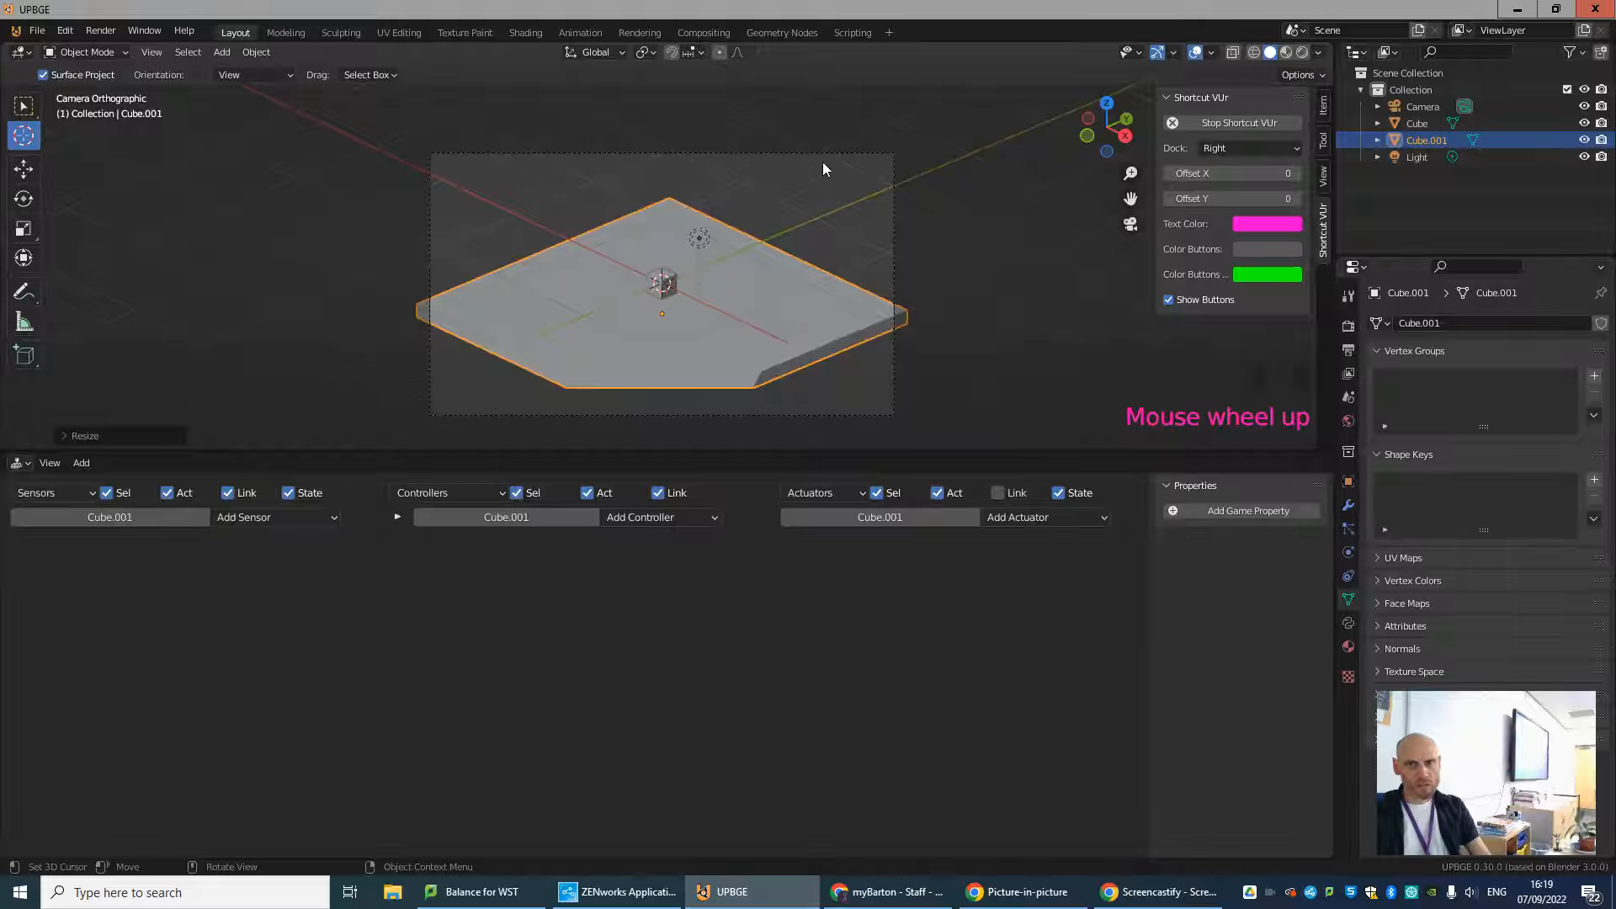
click(816, 150)
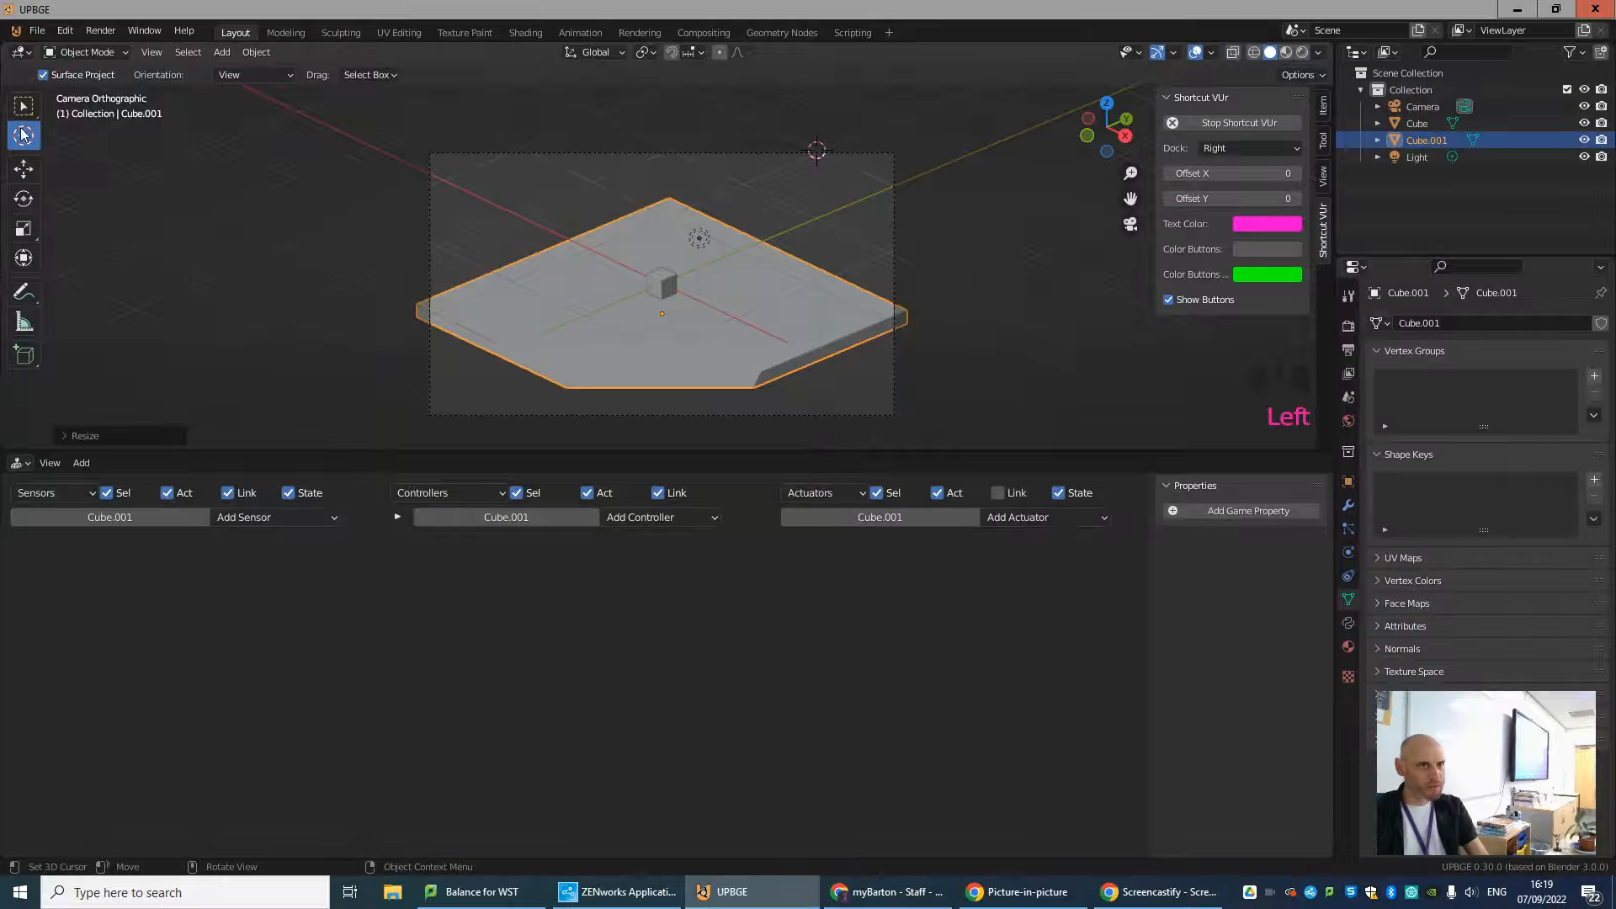
key(shift+c)
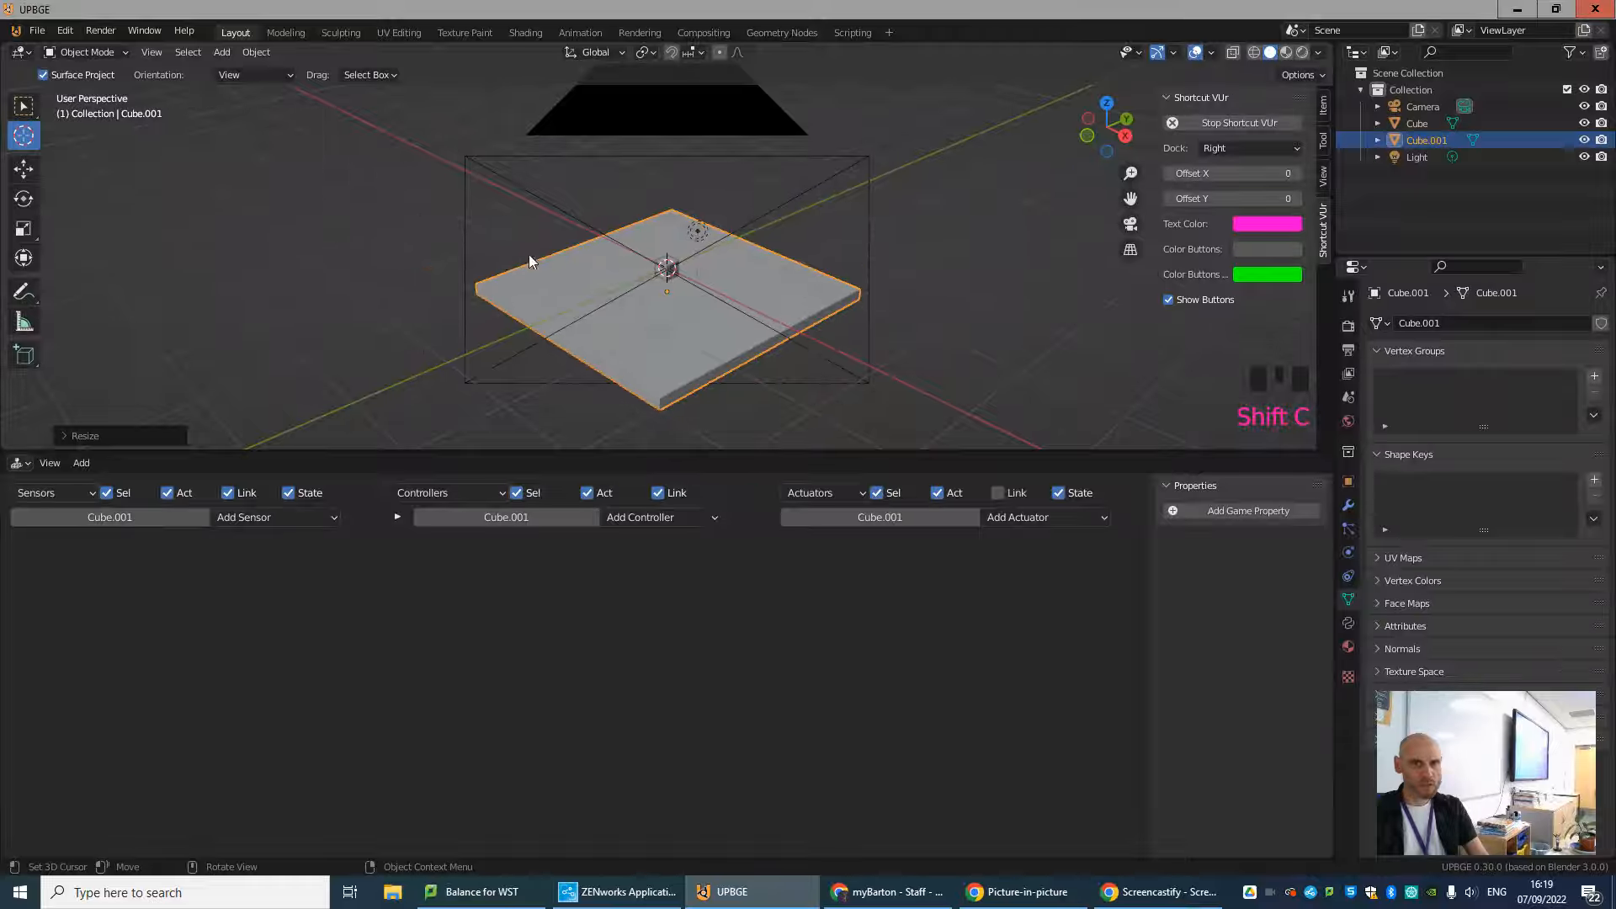
scroll(590, 262, up, 5)
click(23, 106)
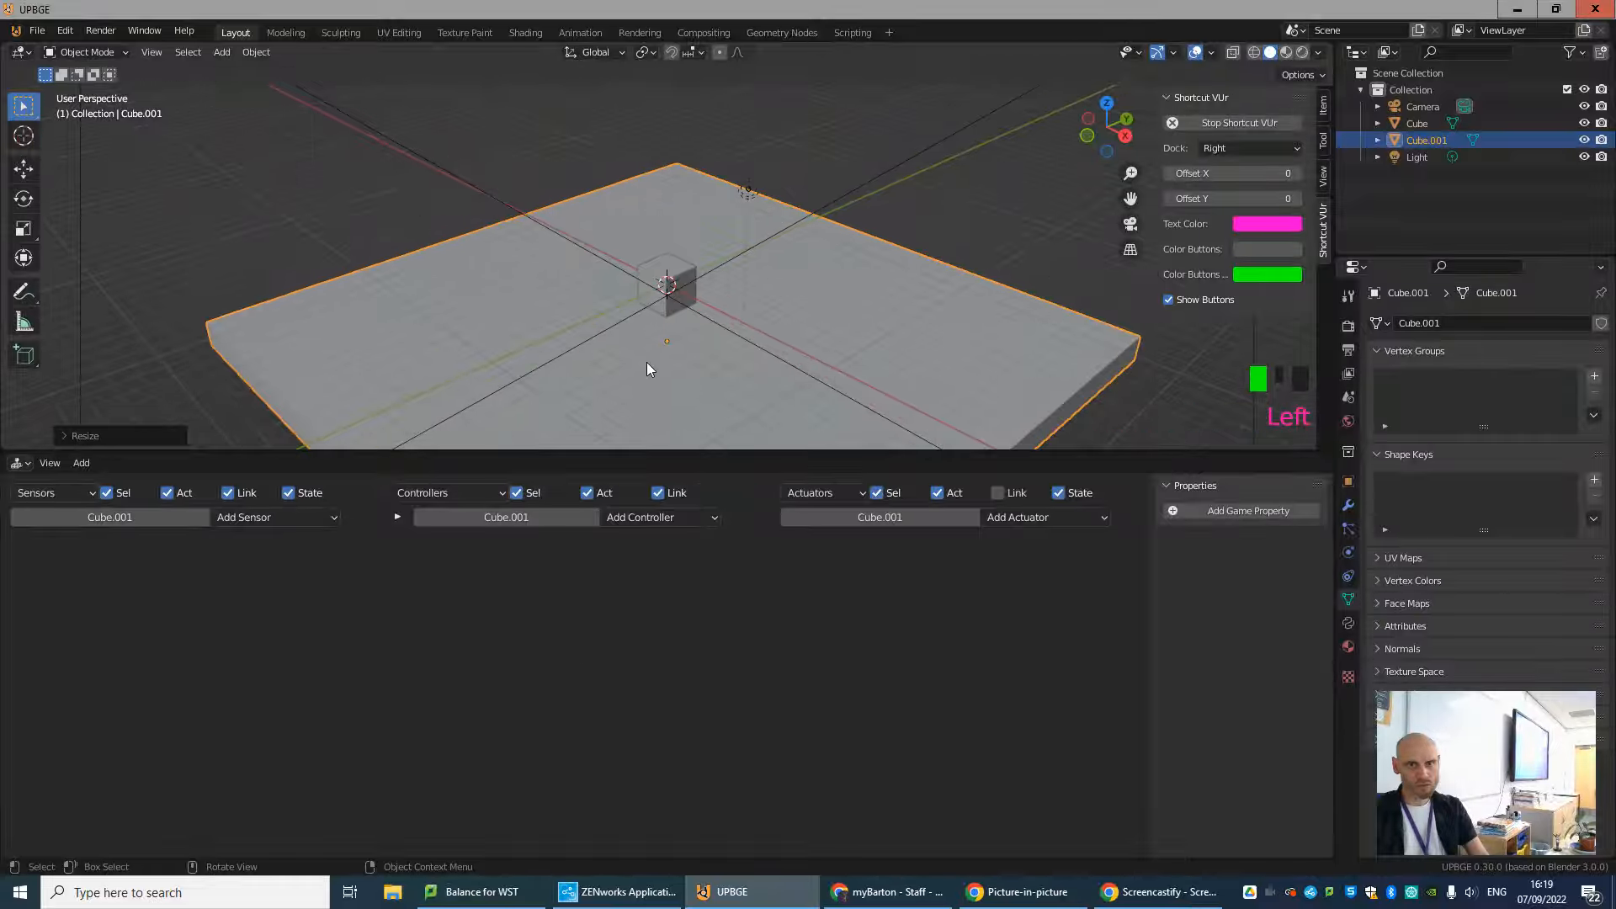
shift+middle_drag(725, 388, 727, 343)
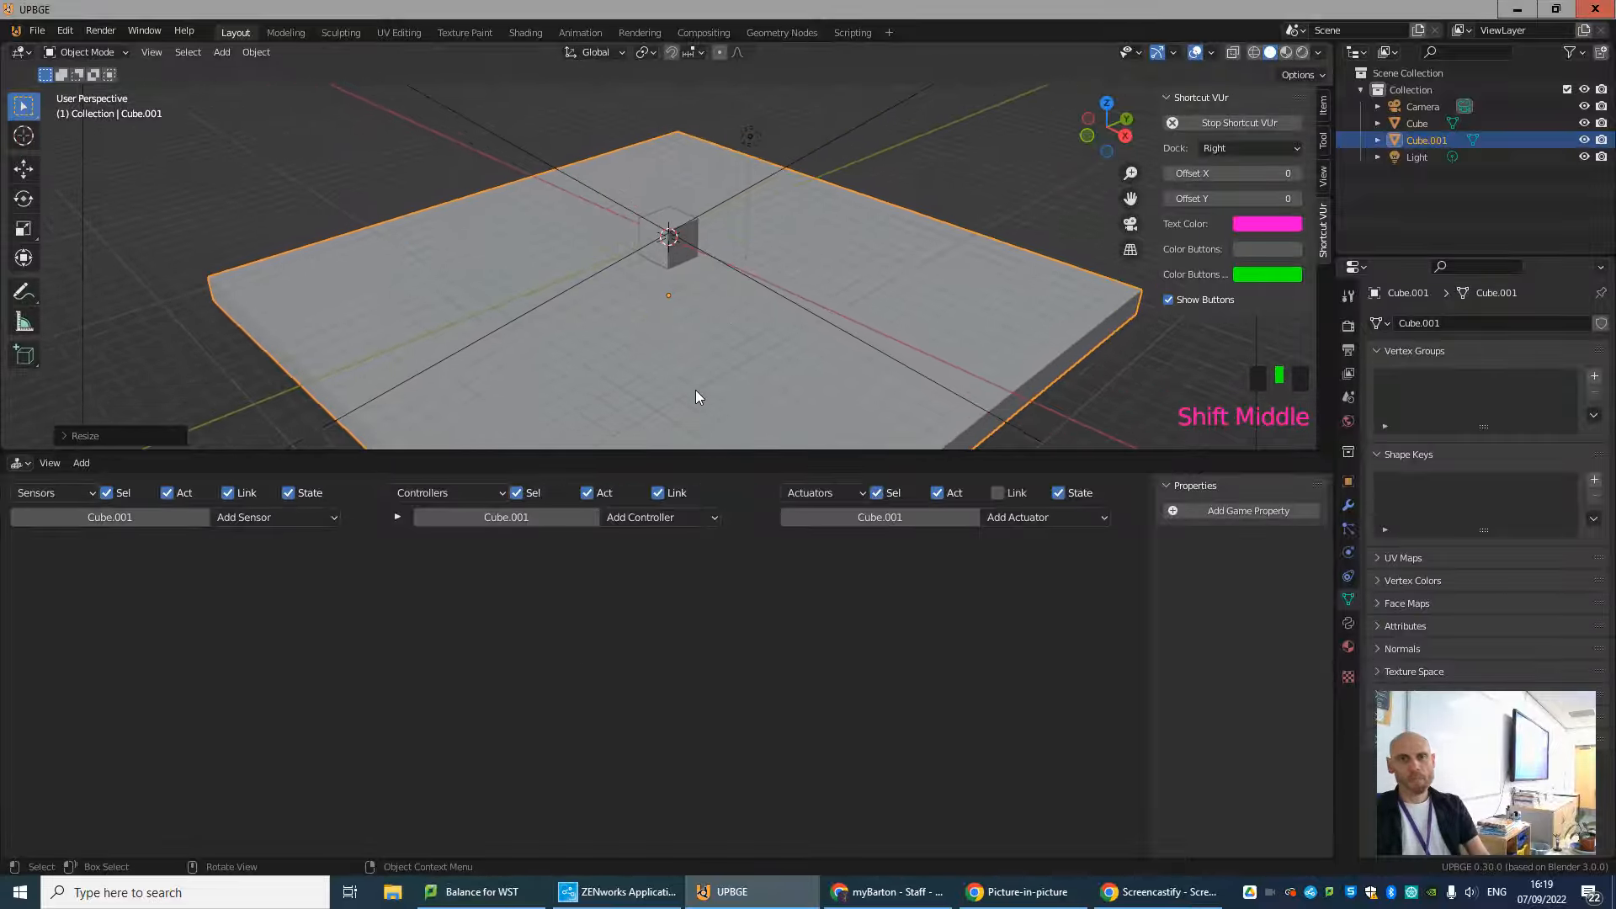
Select the camera in the camera view and set its lens Clip Start to 0.001 m.
key(KP_0)
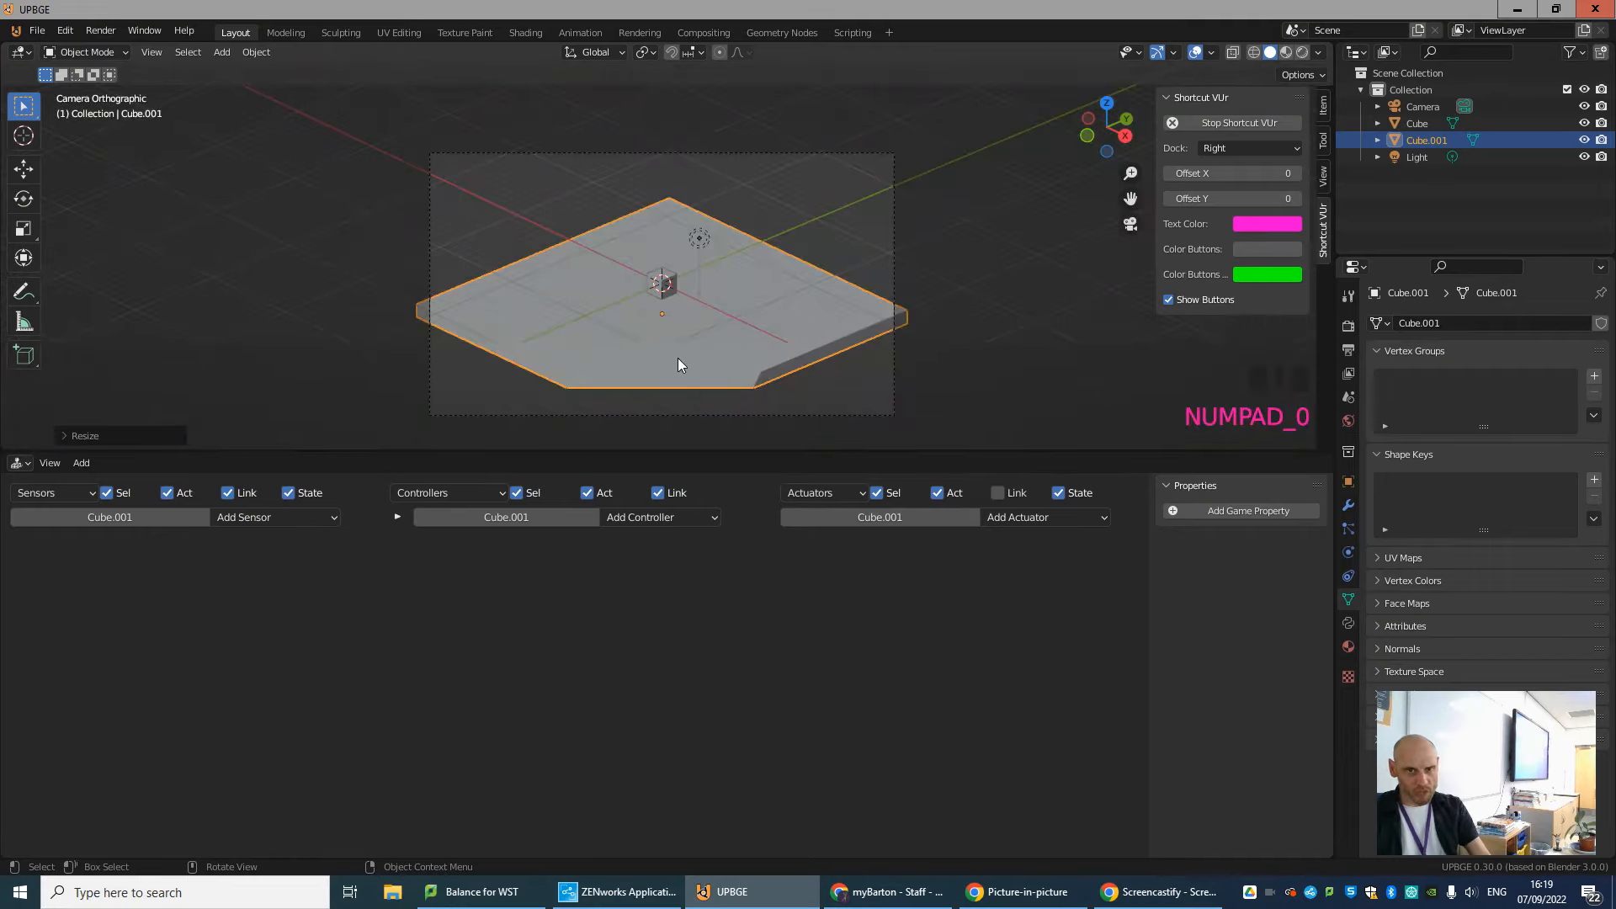
scroll(665, 383, up, 1)
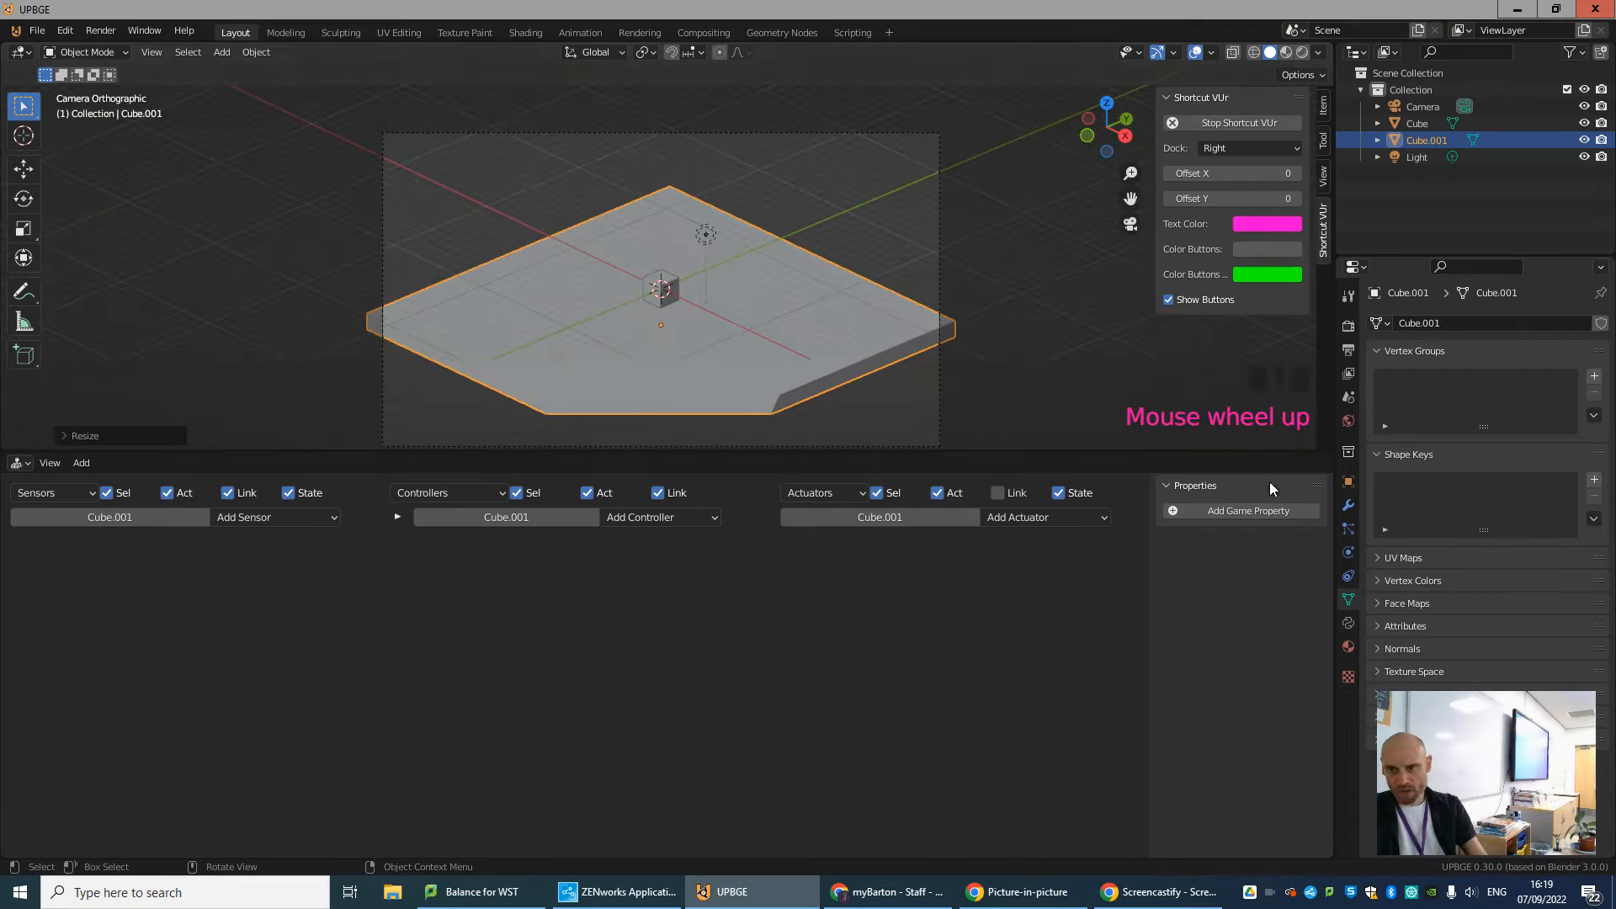
click(907, 133)
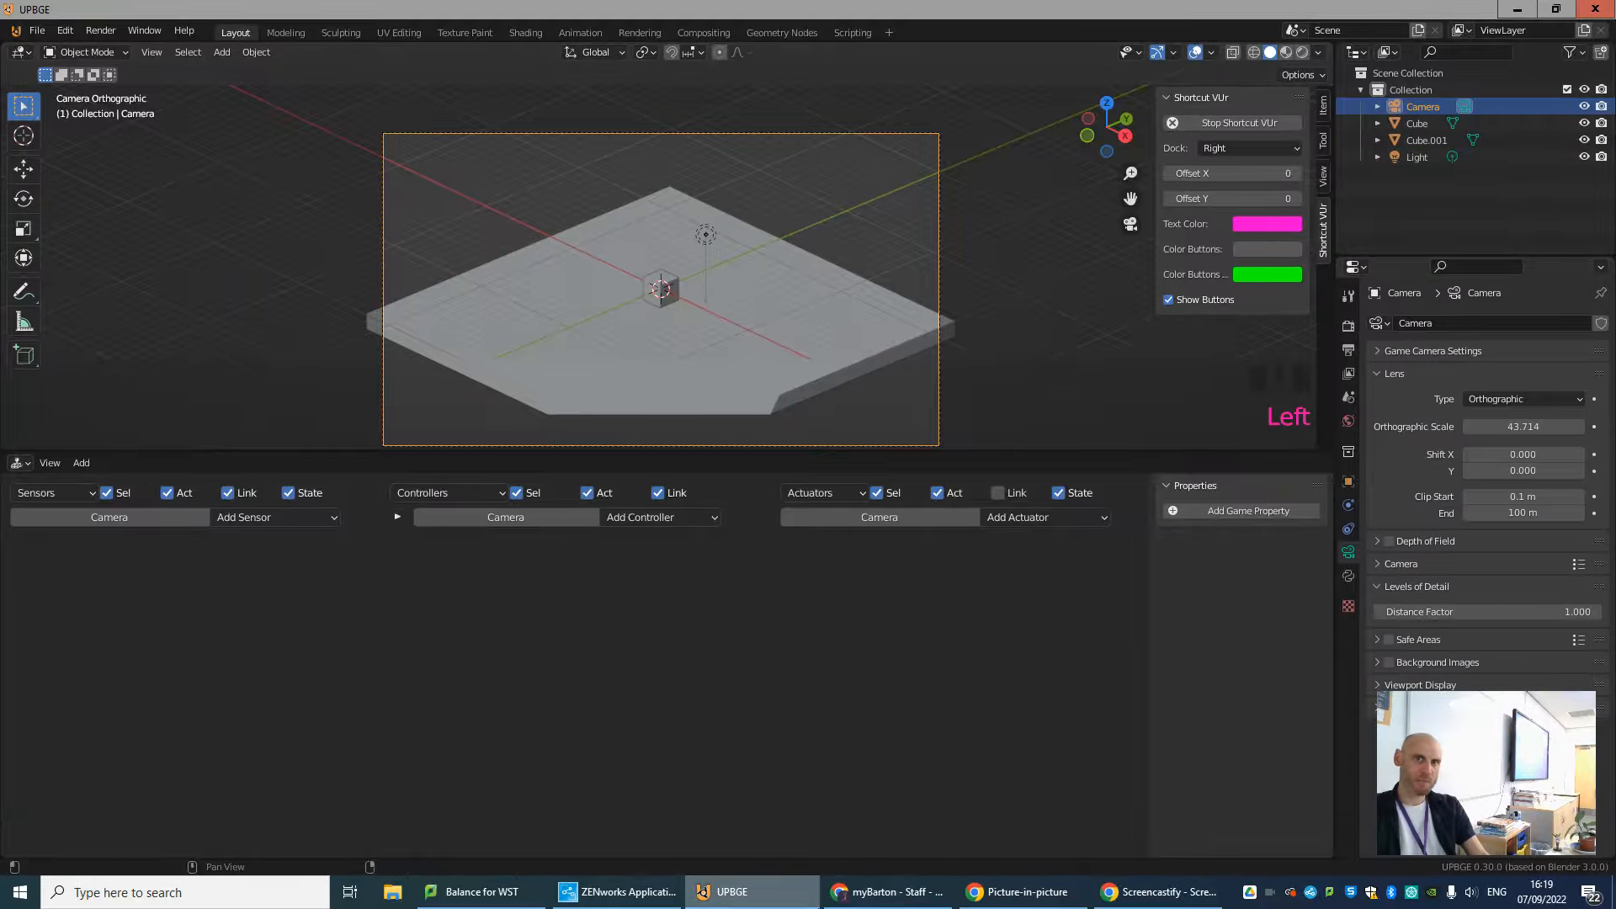
click(1349, 552)
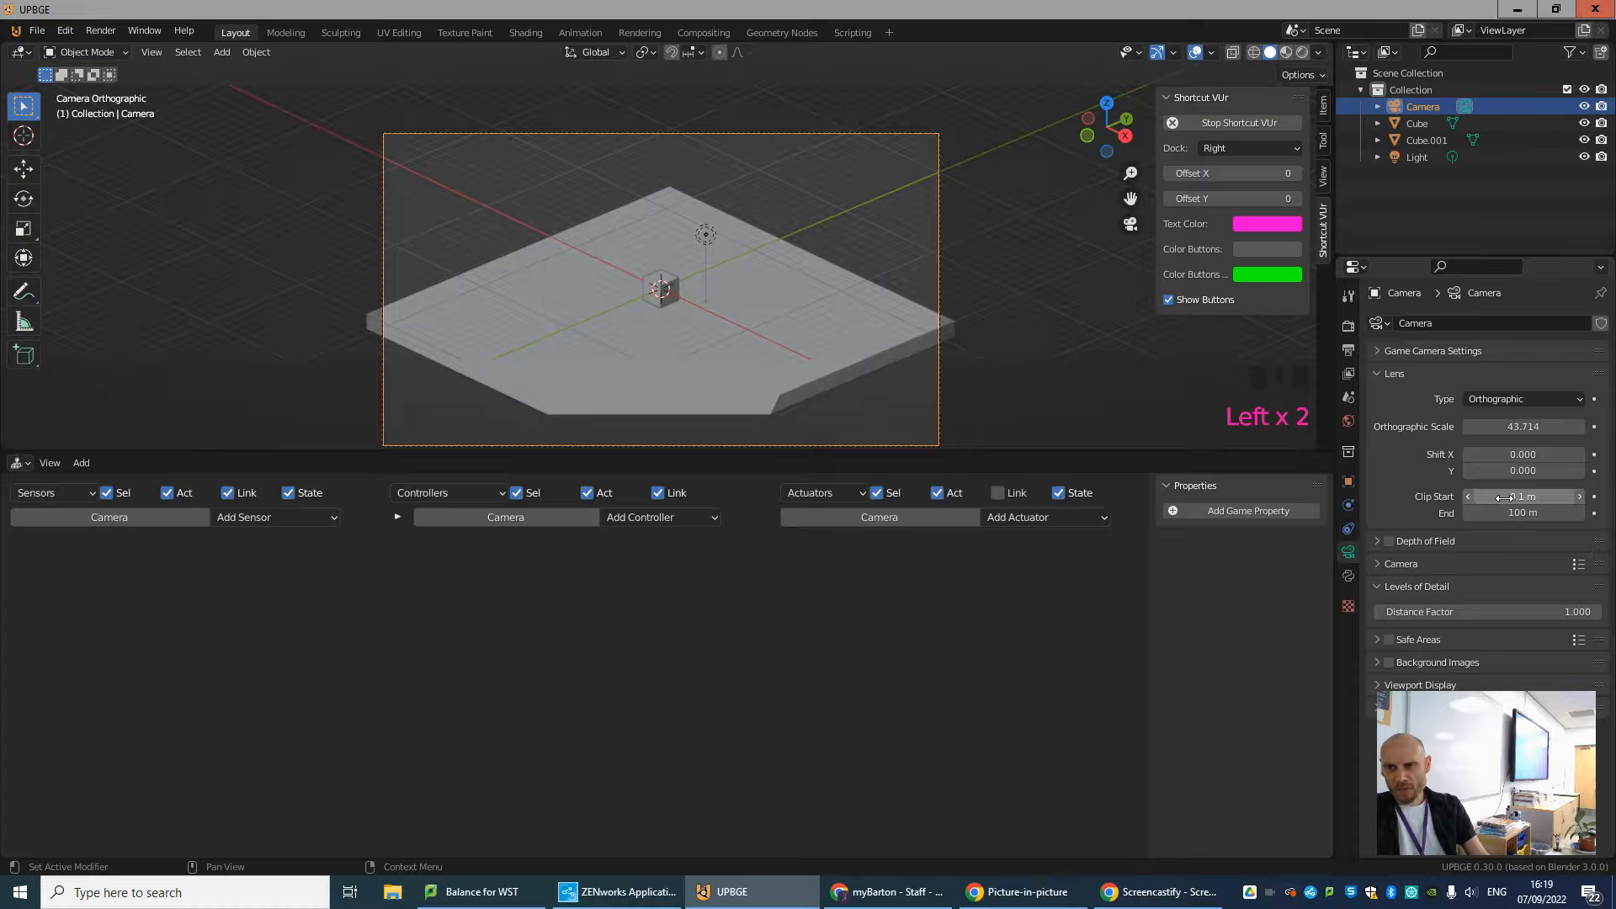
drag(1504, 498, 1506, 498)
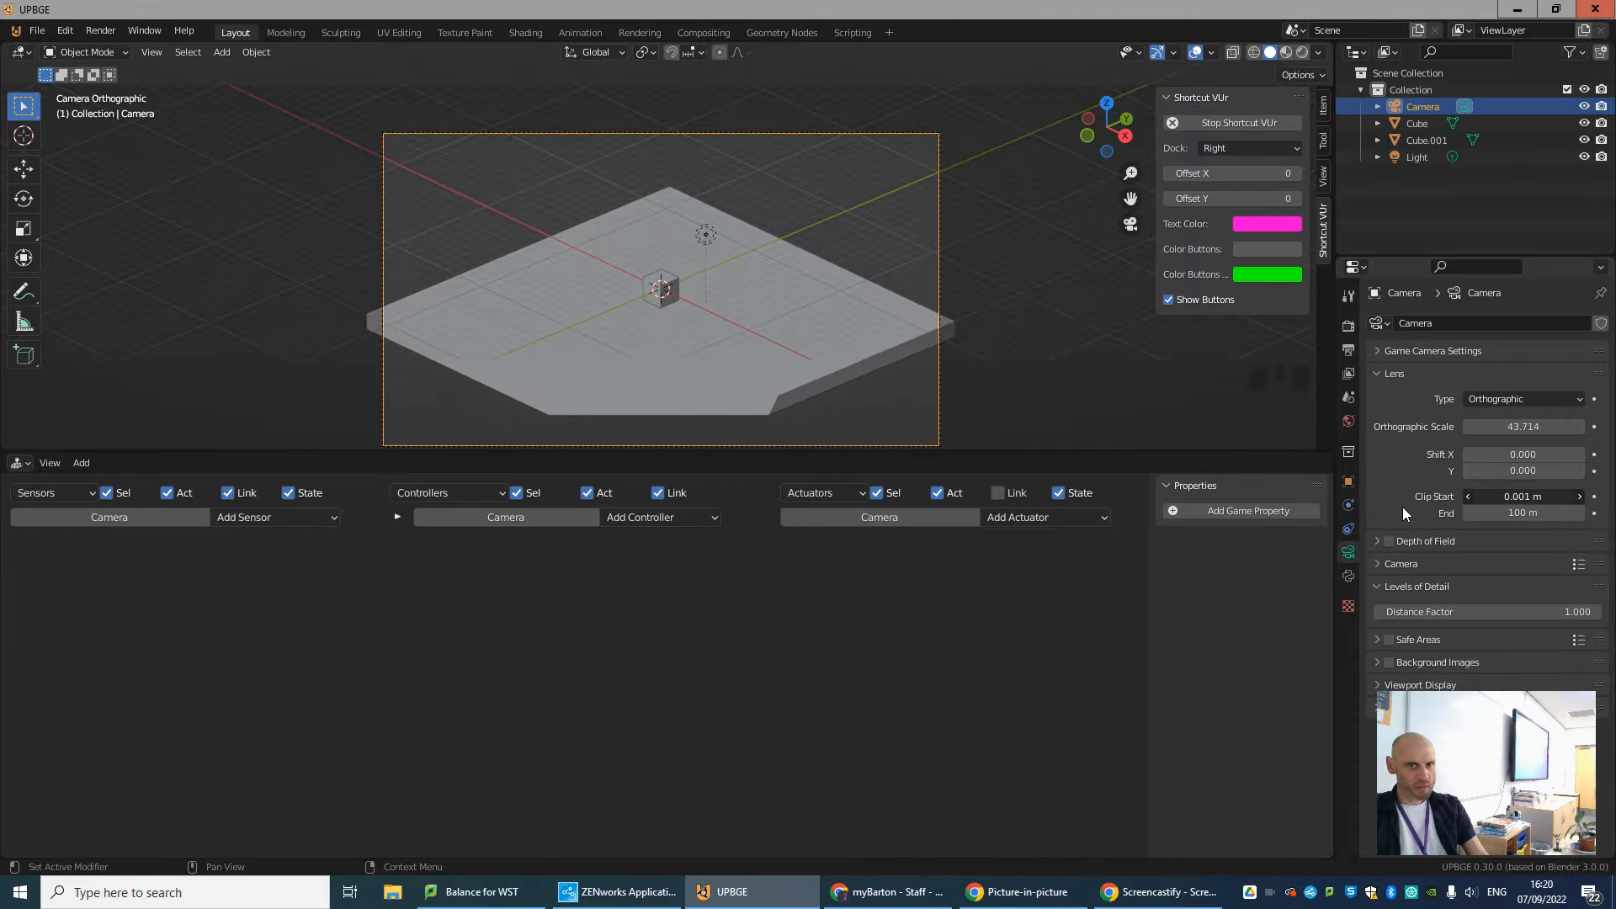
click(1496, 496)
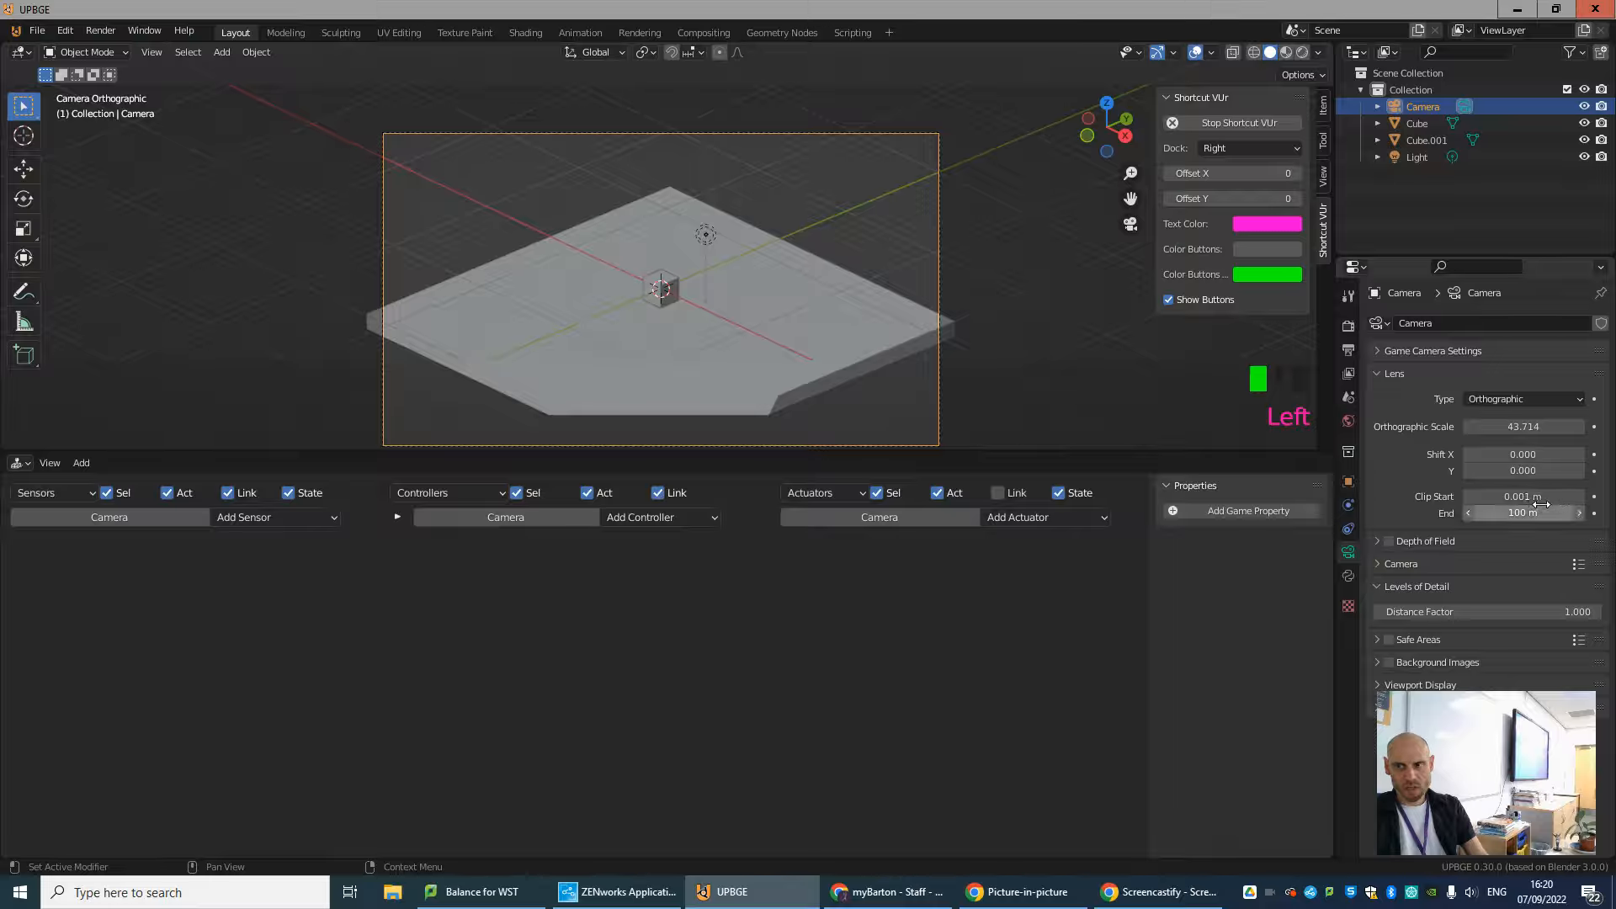
click(1505, 502)
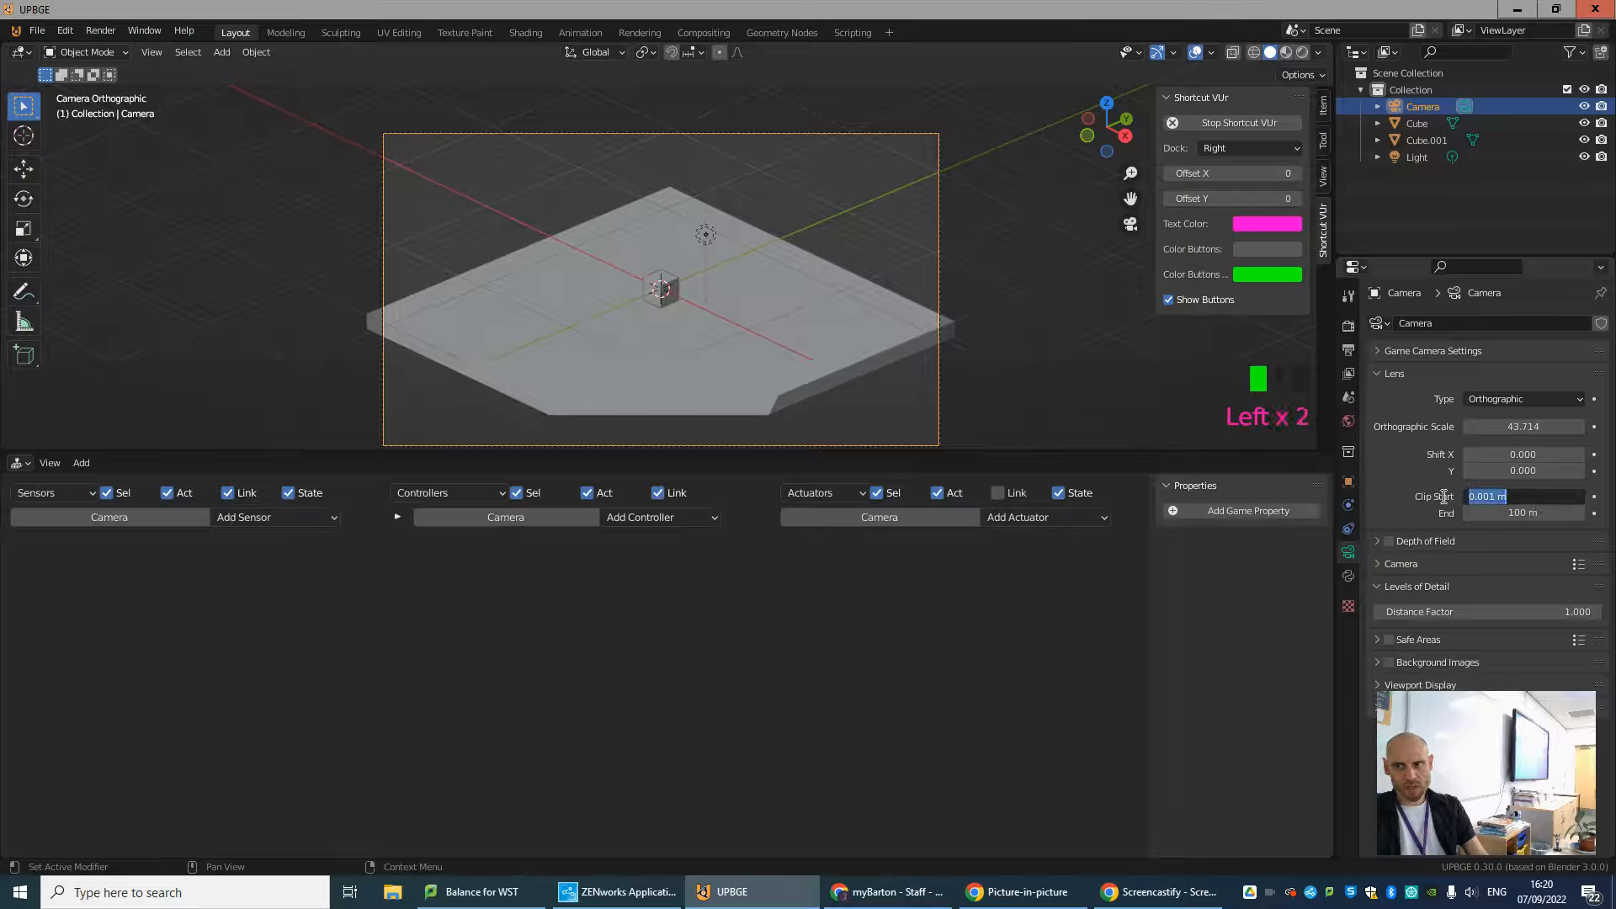
drag(1506, 497, 1324, 505)
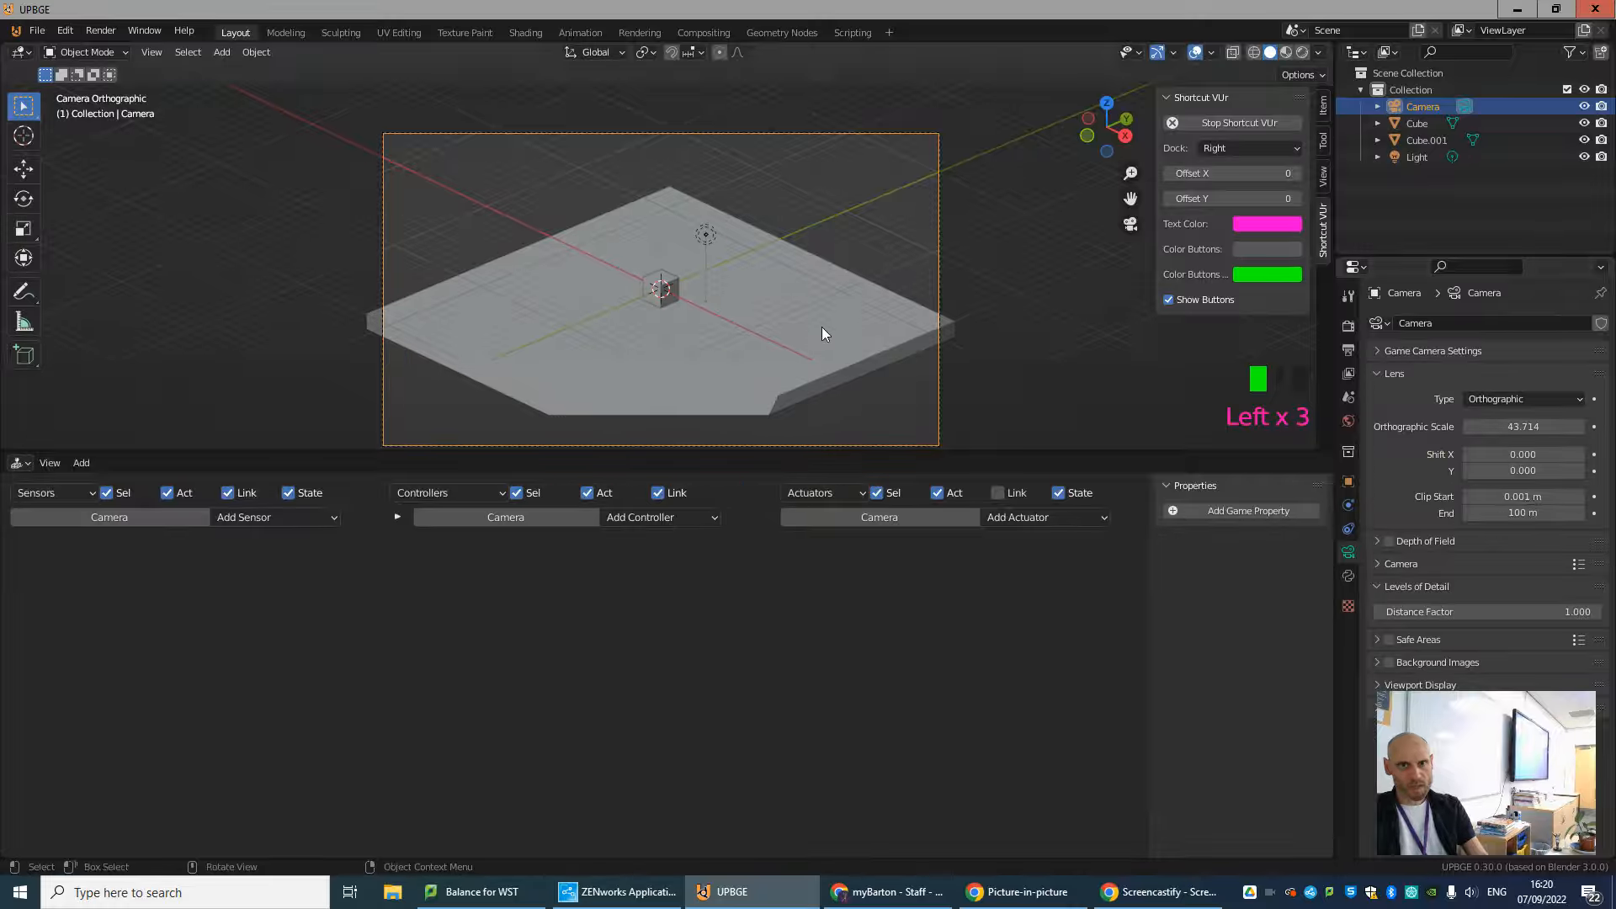
Select the floor and the cube together and scale them down so the whole floor fits inside the camera frame.
click(739, 293)
shift+click(665, 289)
key(s)
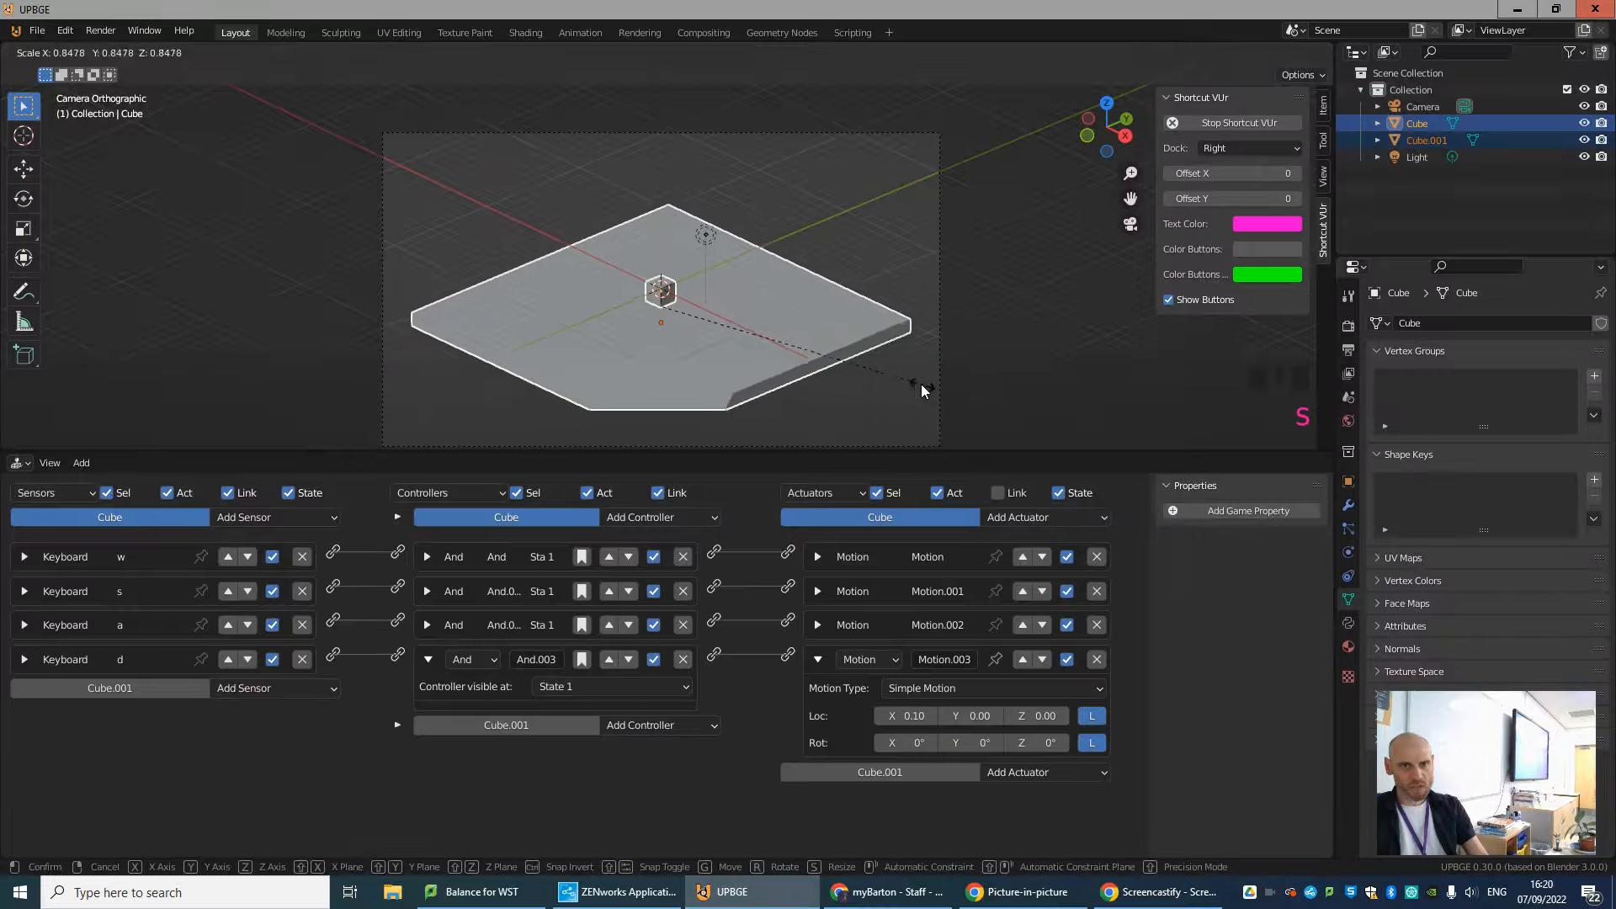
click(809, 381)
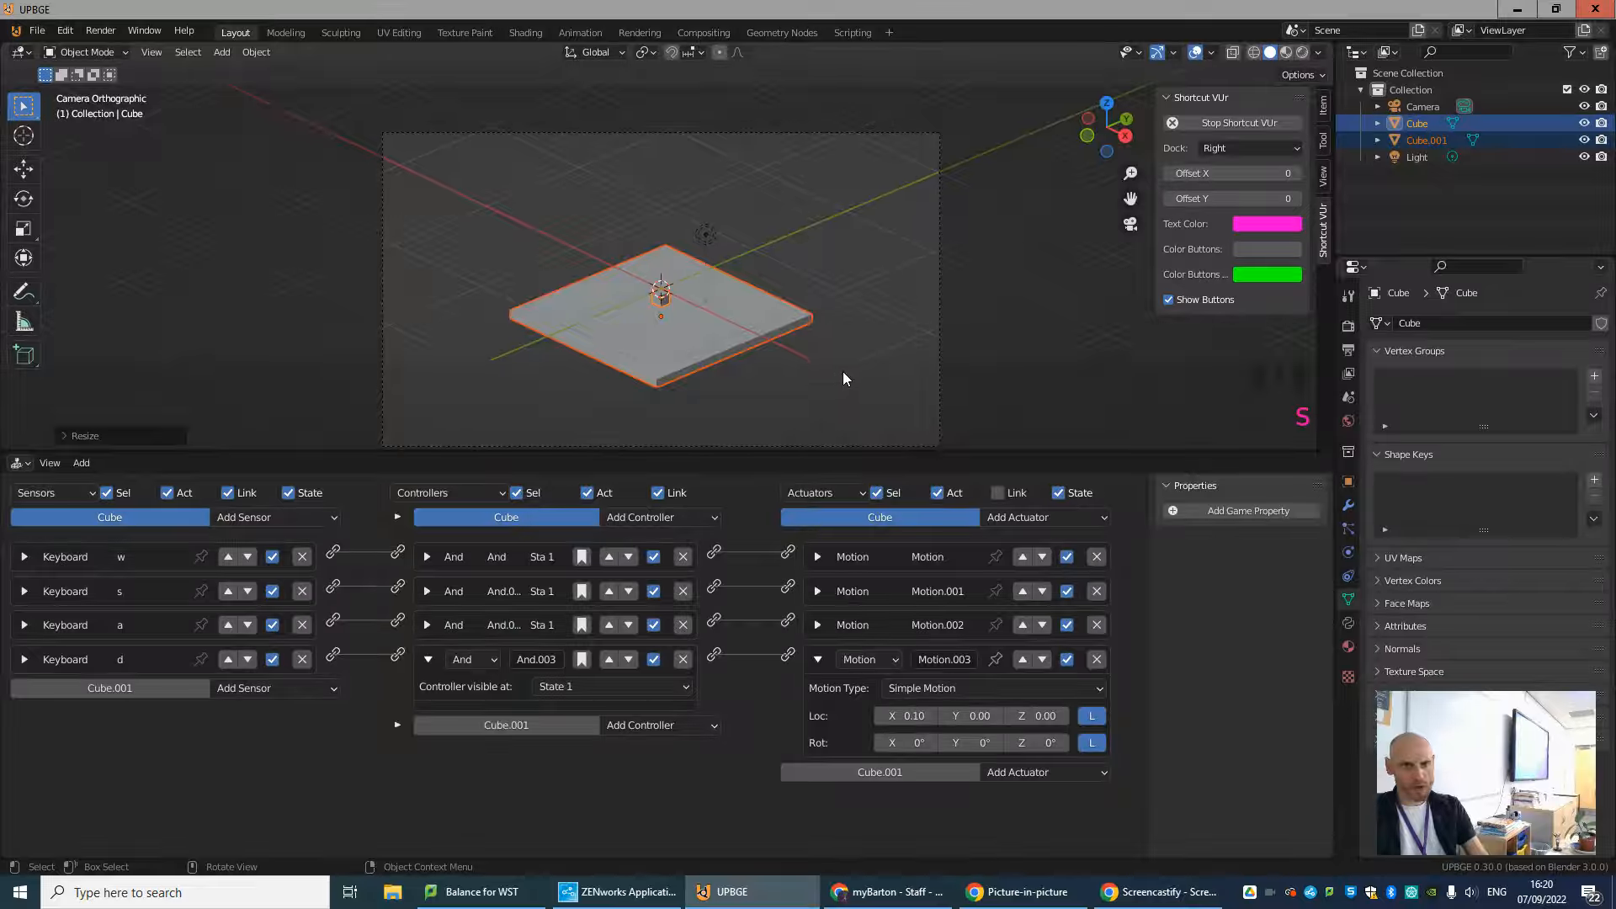
key(g)
click(845, 376)
Select the camera and lower its Orthographic Scale to about 28.9 so the floor fills more of the frame.
click(809, 133)
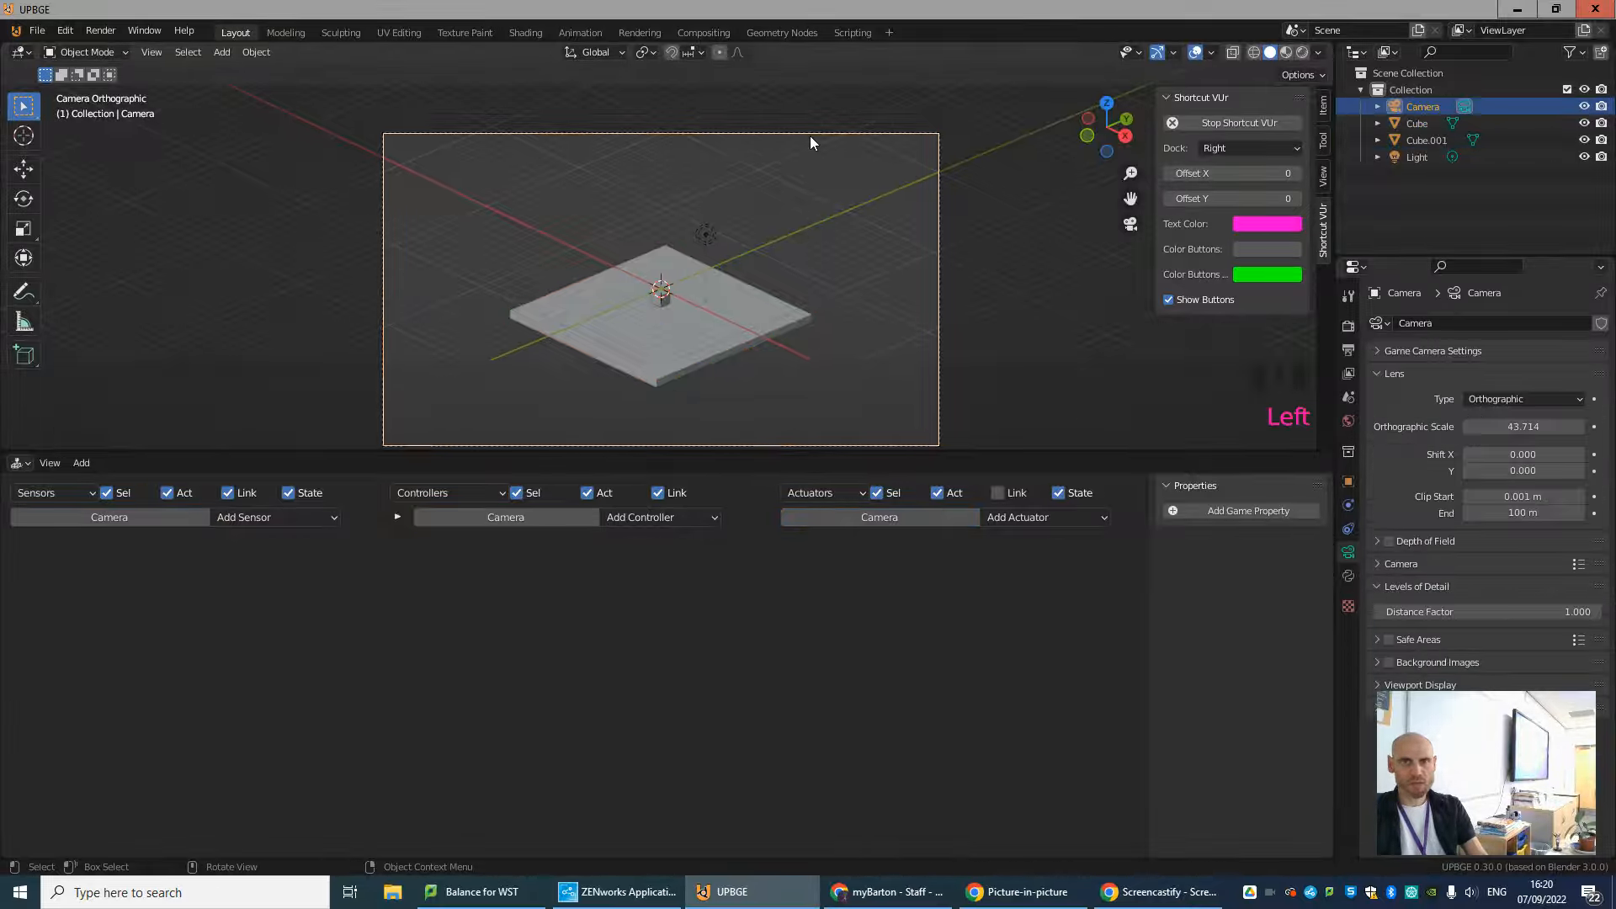
drag(1549, 427, 1416, 440)
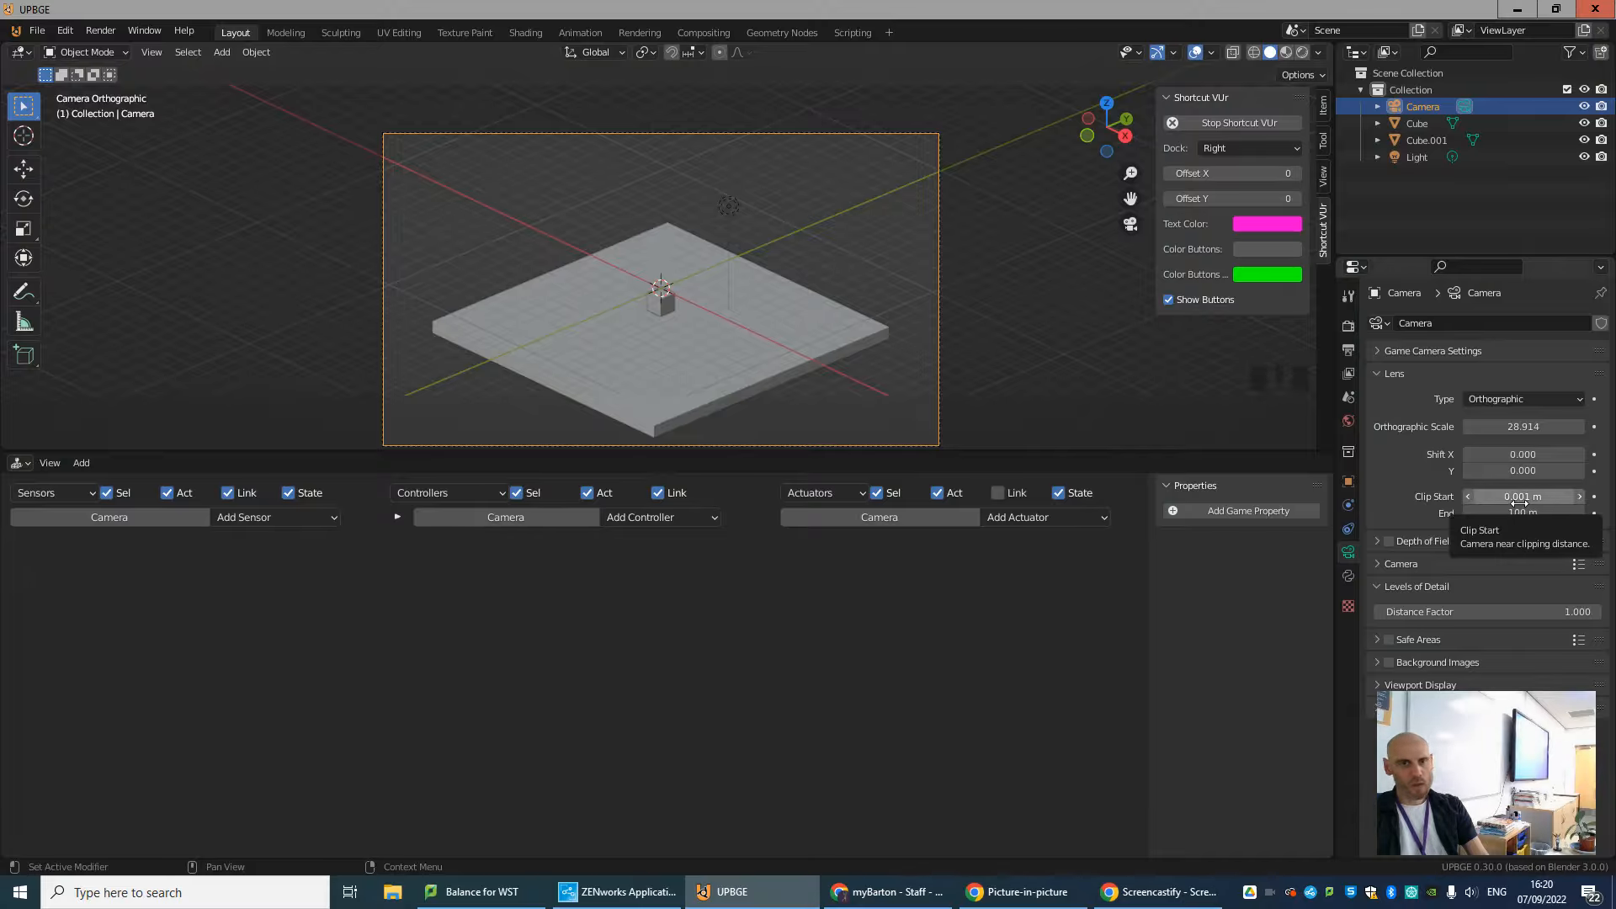
Run the game briefly from a low side view to check how the cube behaves above the floor, and stop it.
scroll(761, 269, down, 1)
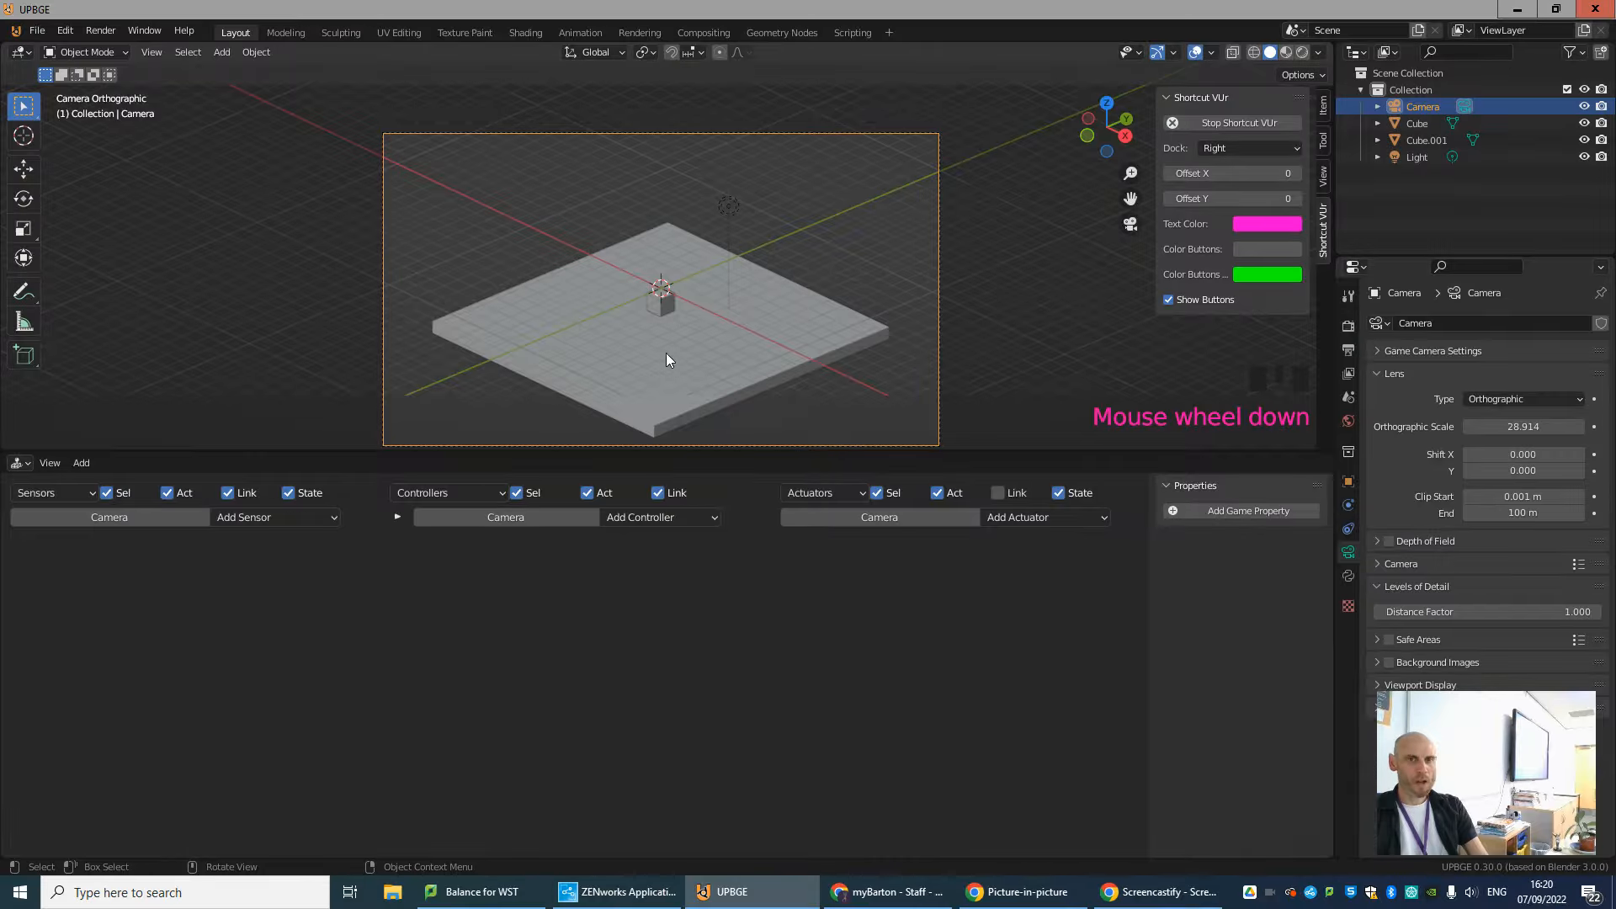
middle_drag(687, 394, 704, 360)
scroll(714, 351, down, 5)
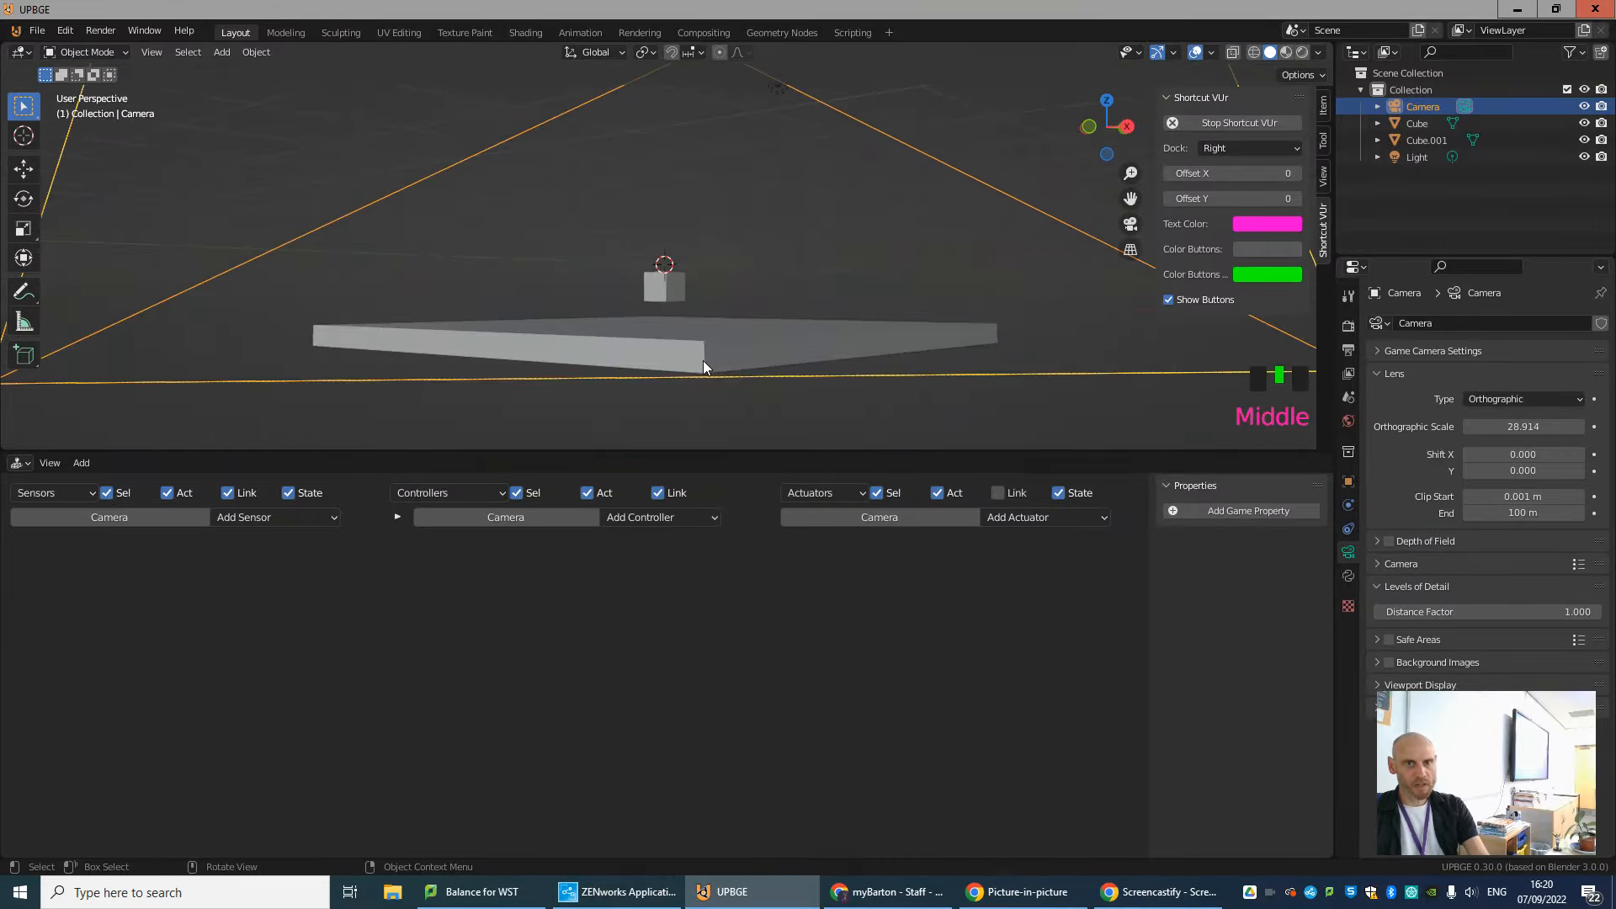
key(p)
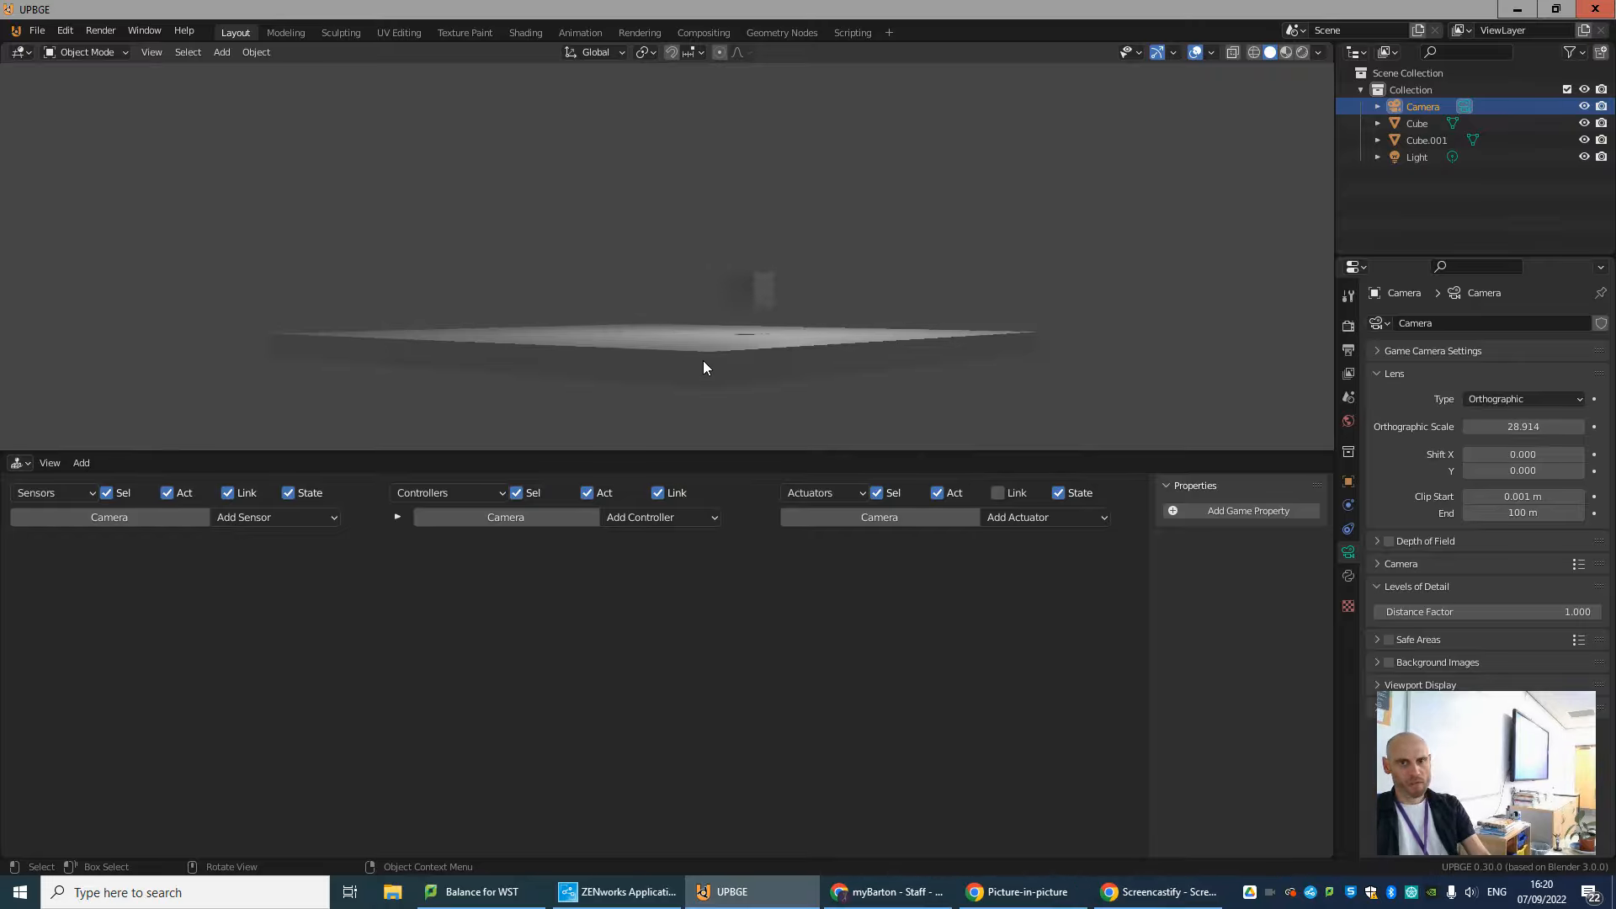
key(Escape)
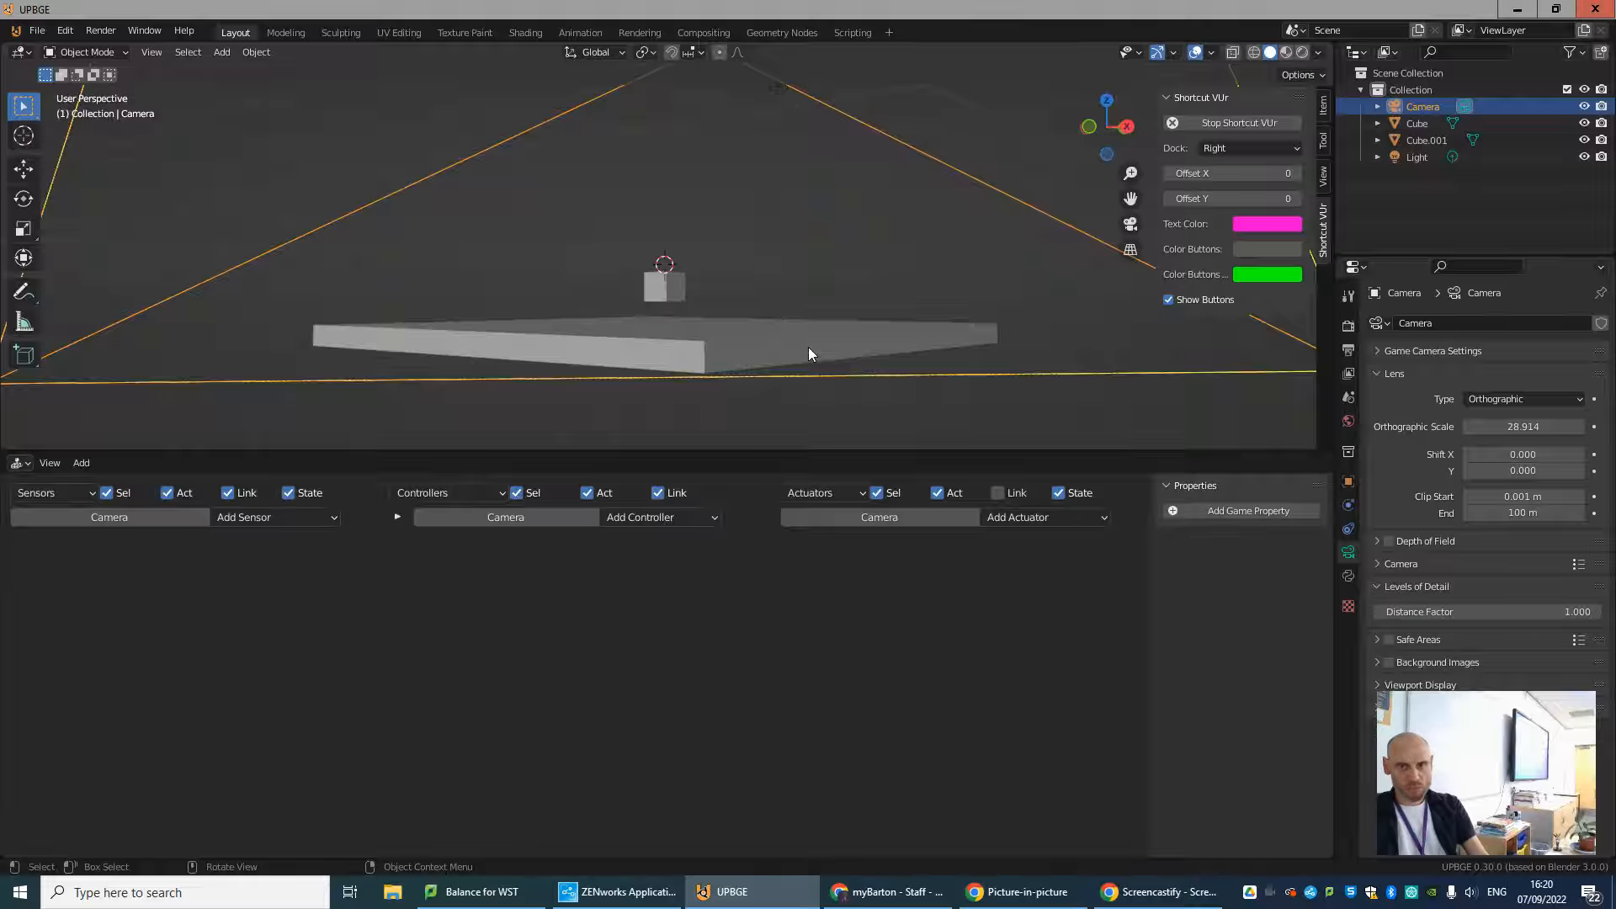
Select the cube and set its game Physics Type to Character.
middle_drag(808, 347, 745, 358)
click(669, 274)
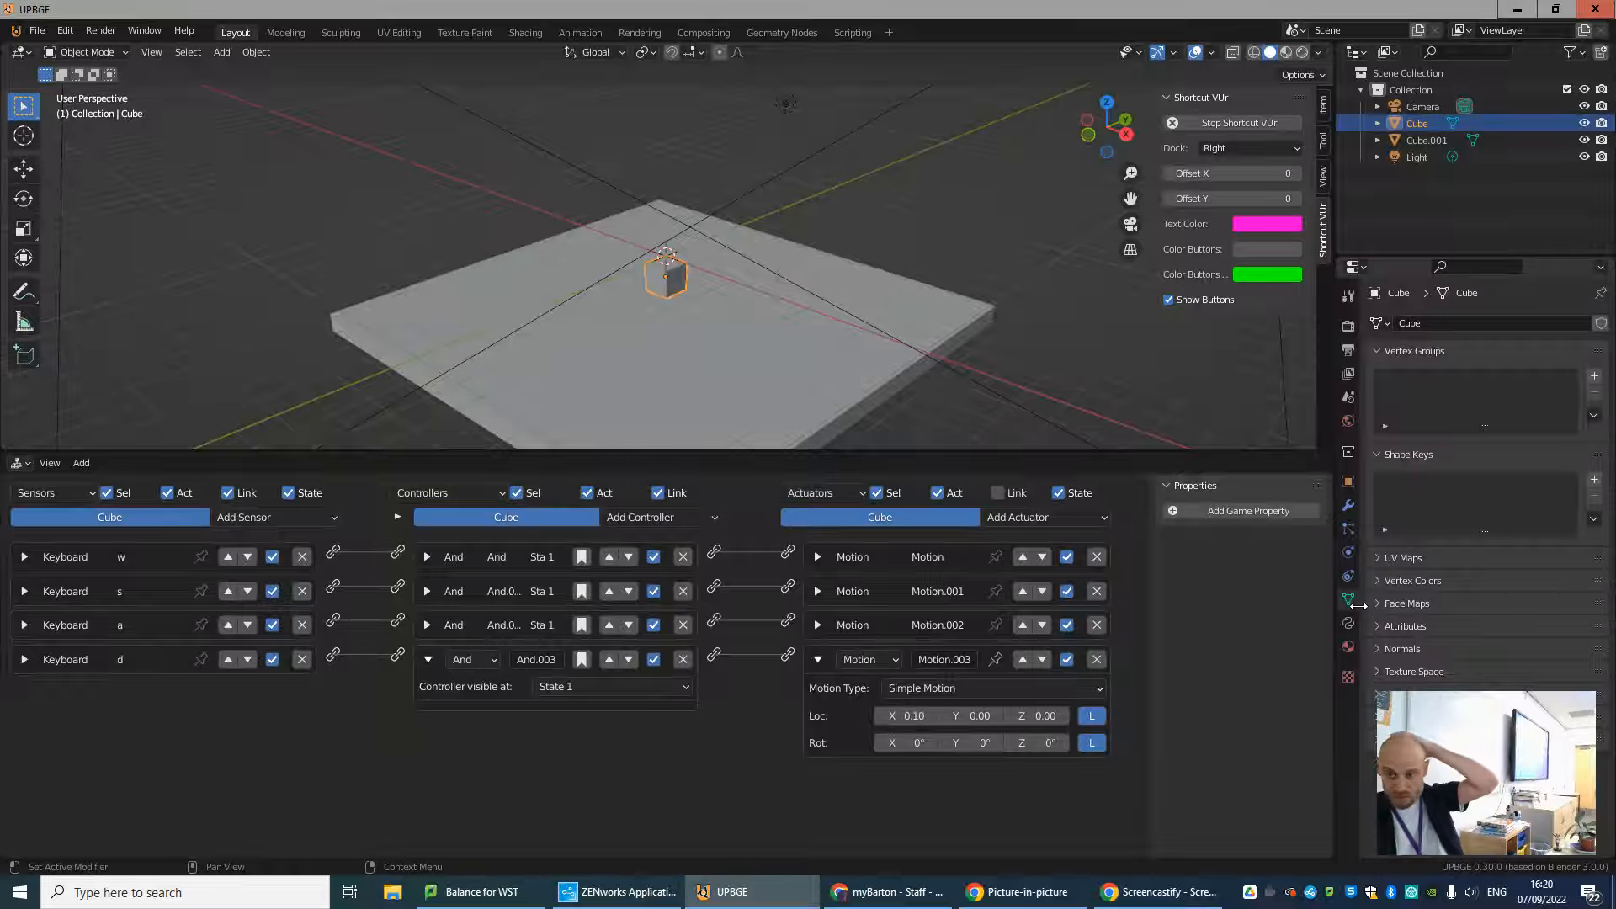
click(1349, 557)
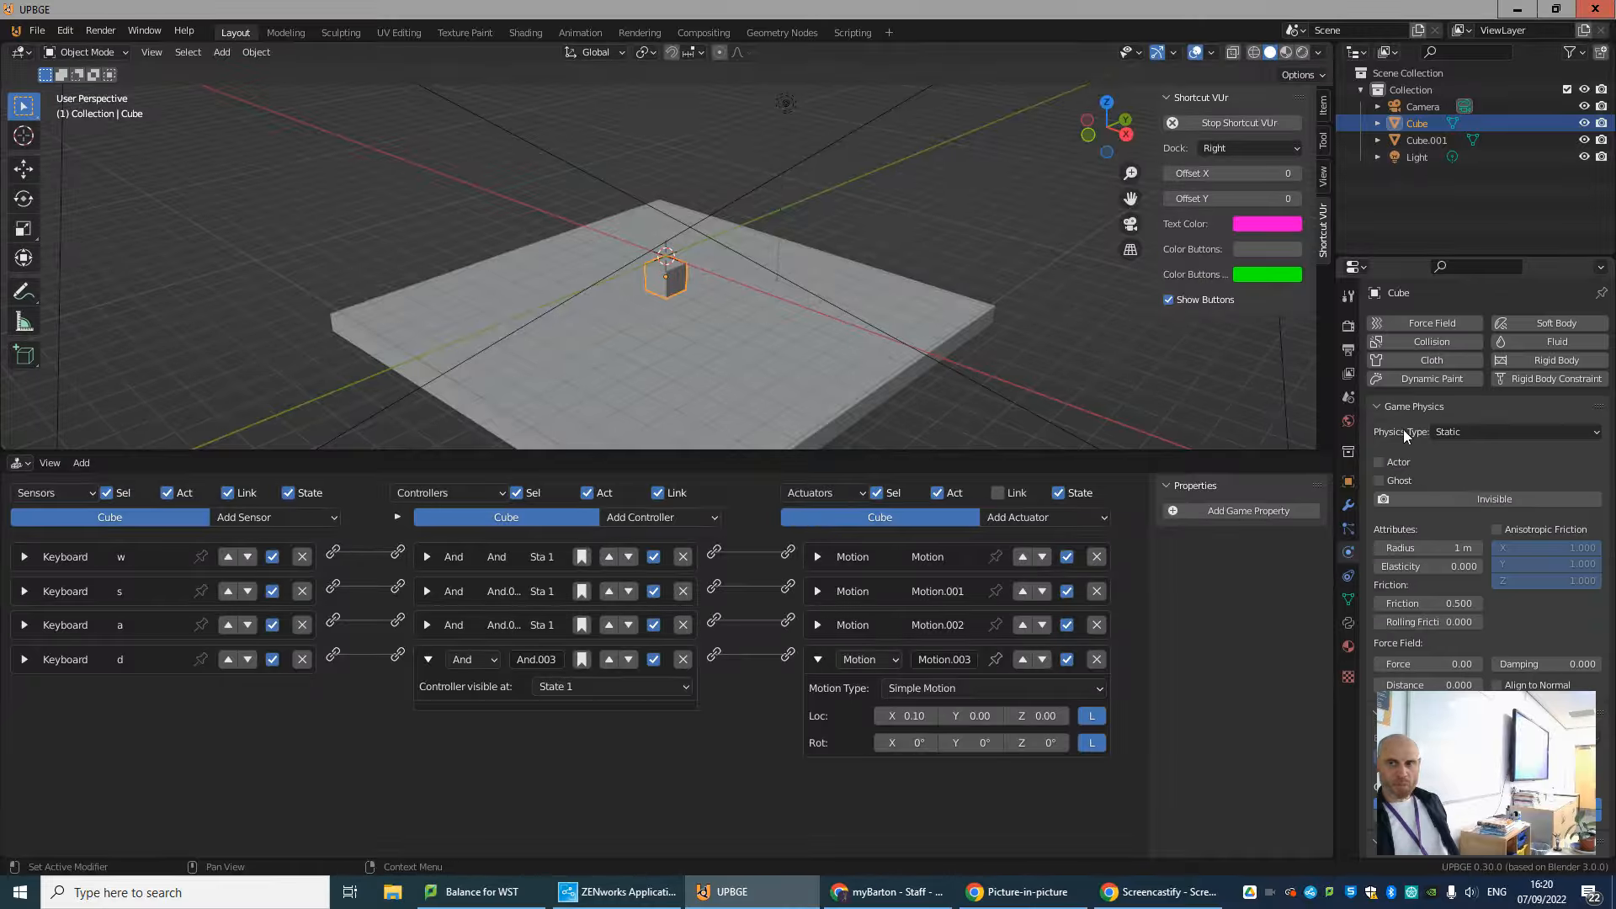
click(1463, 433)
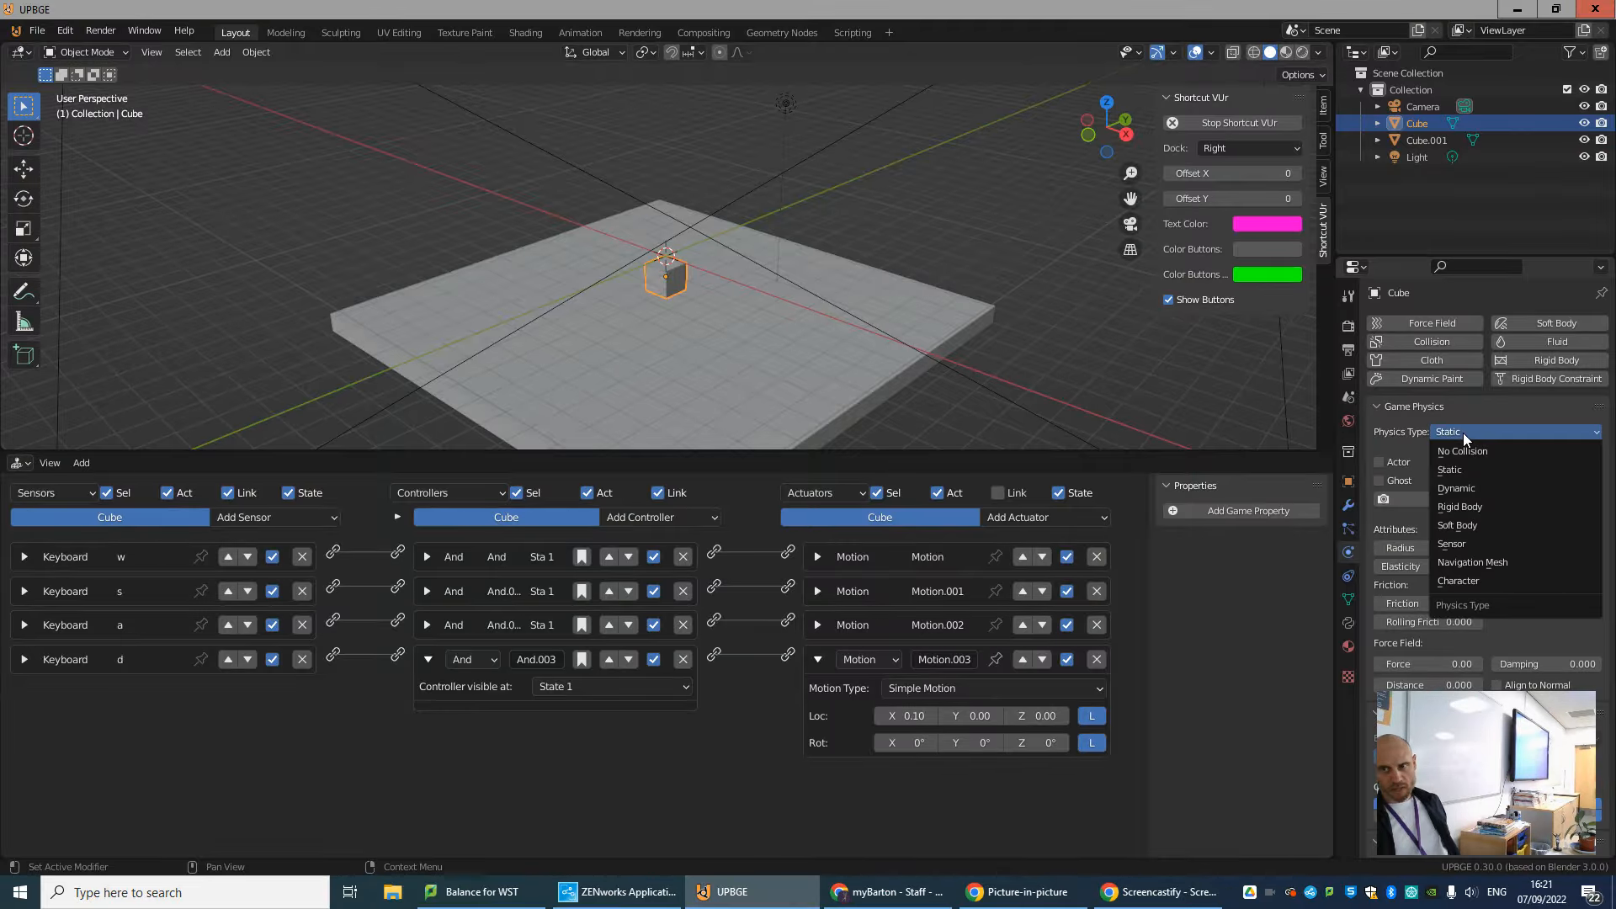
click(1461, 580)
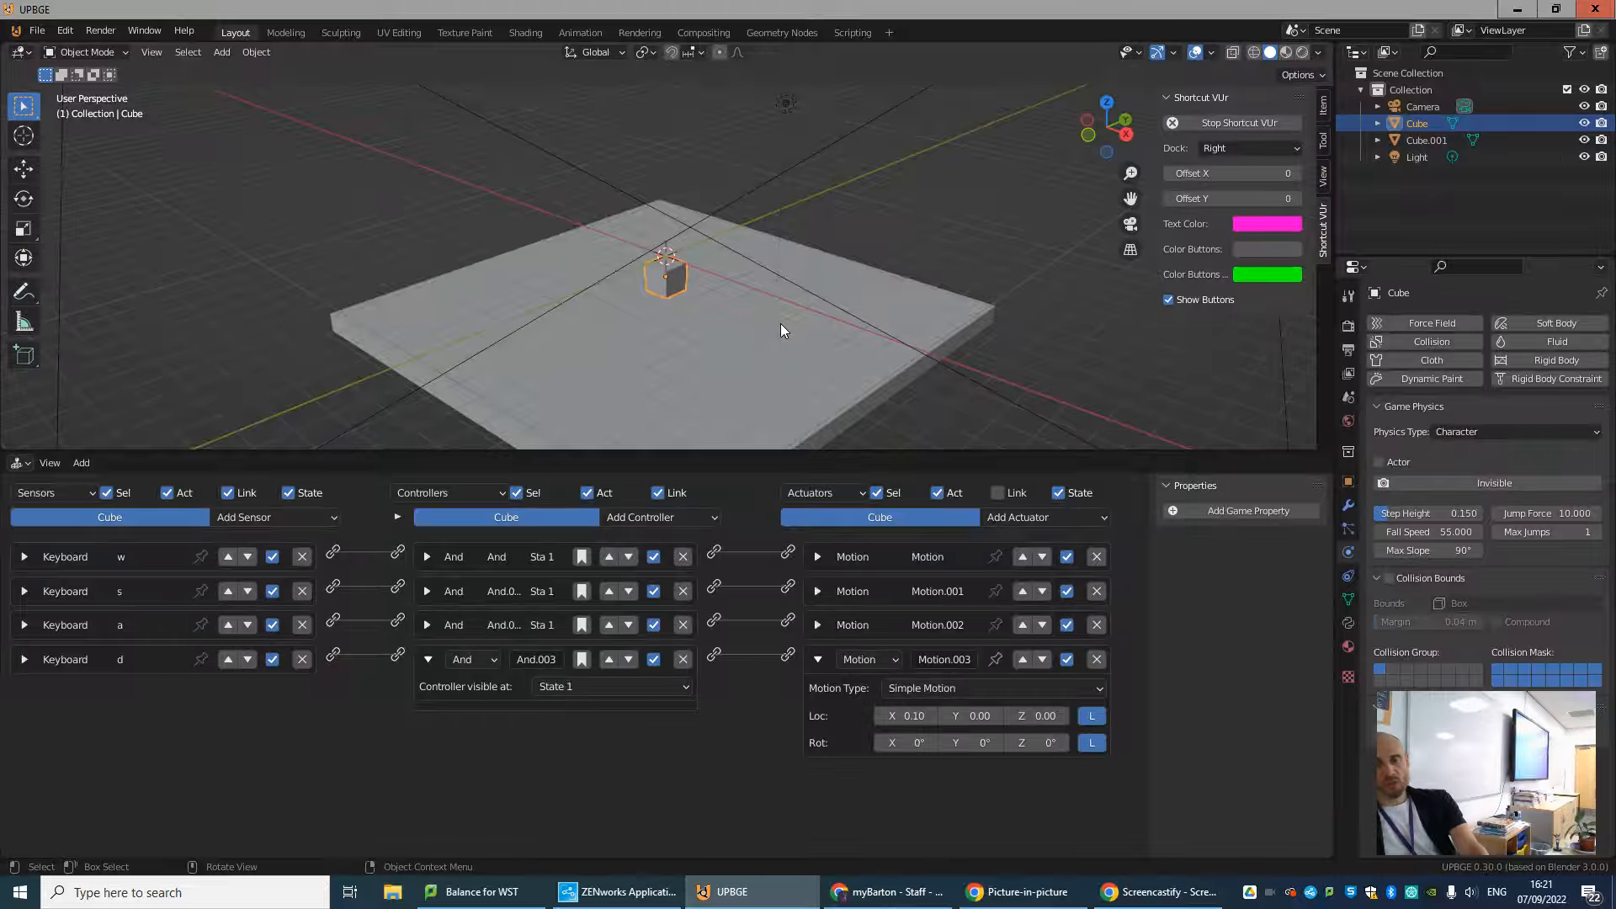
Run the game, move the cube around with W, A, S, D until it passes the floor's edge, and stop the game.
key(p)
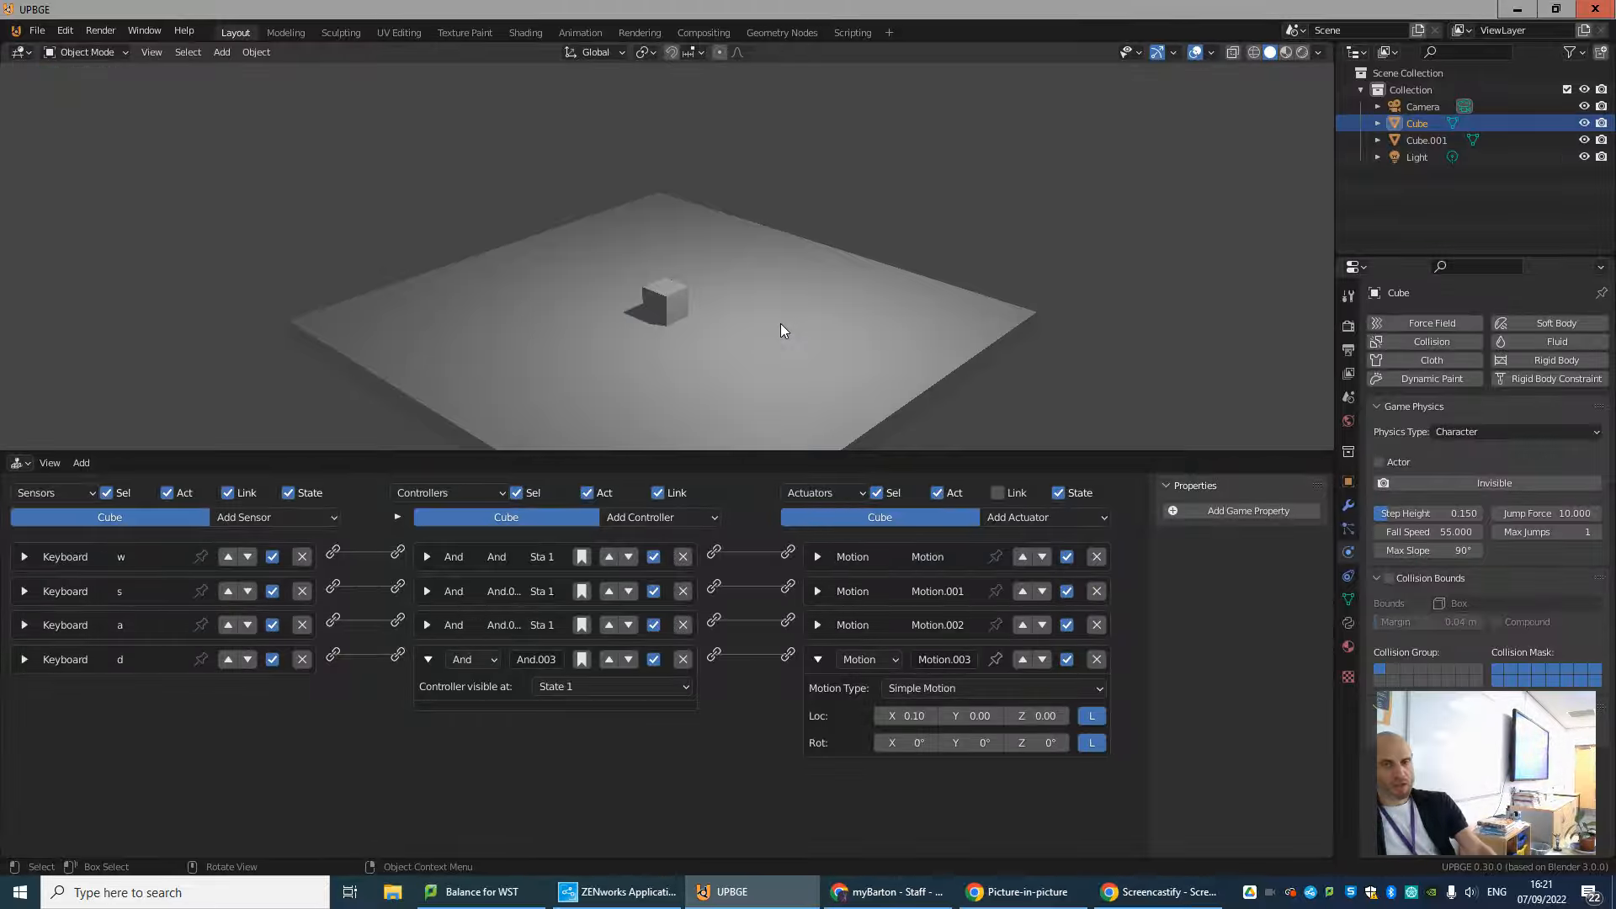
key(a)
key(a)
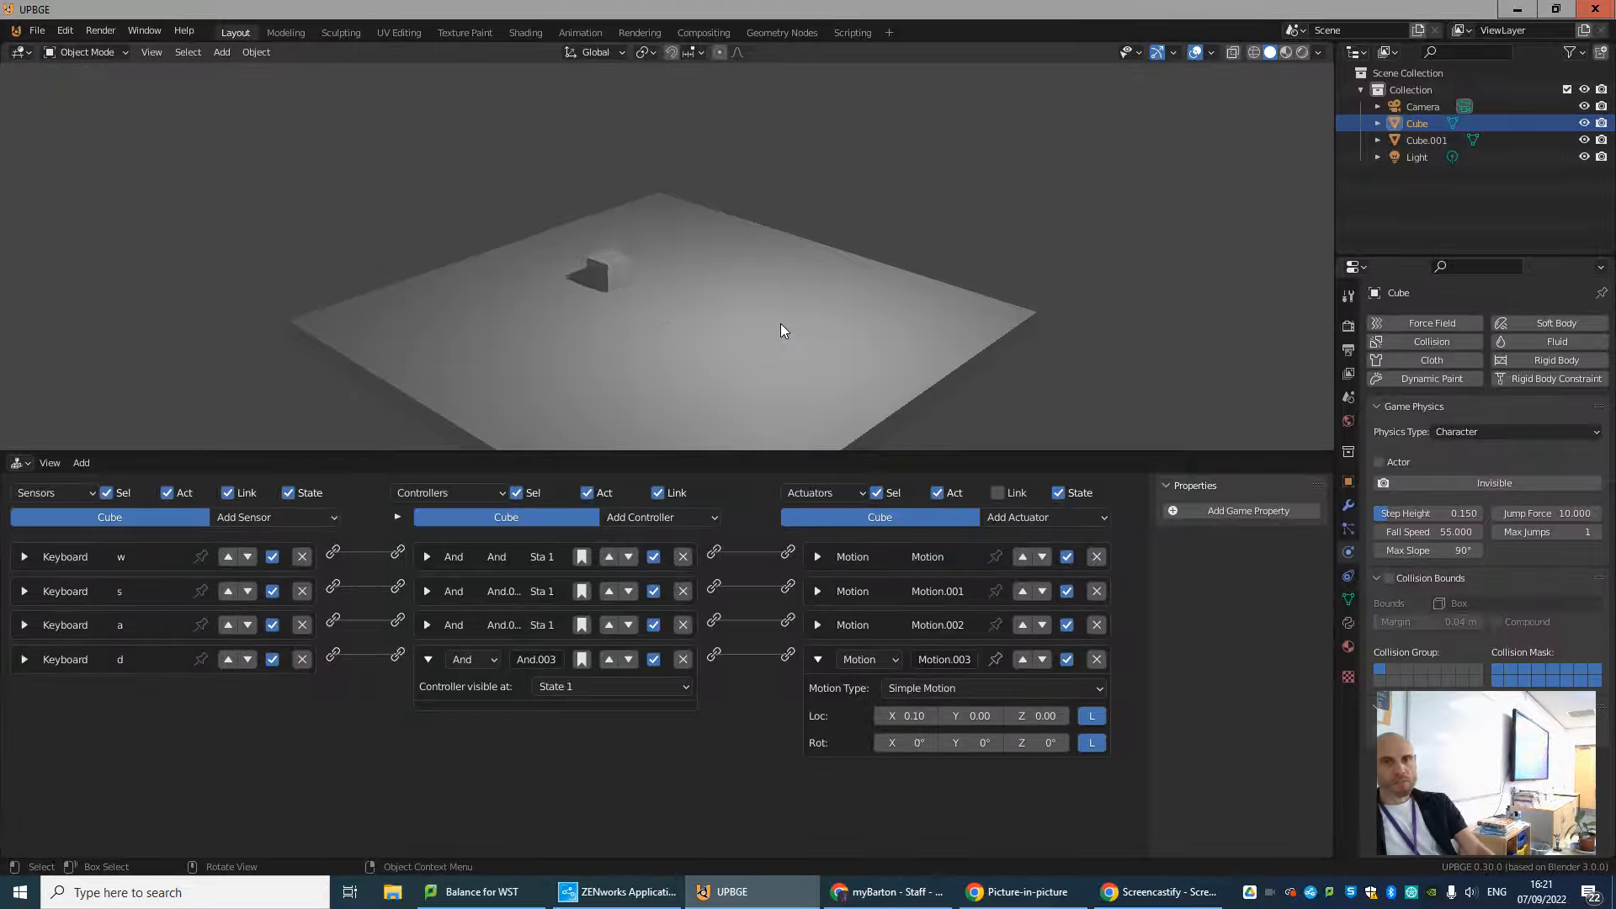
key(w)
key(d)
key(s)
key(d)
key(d)
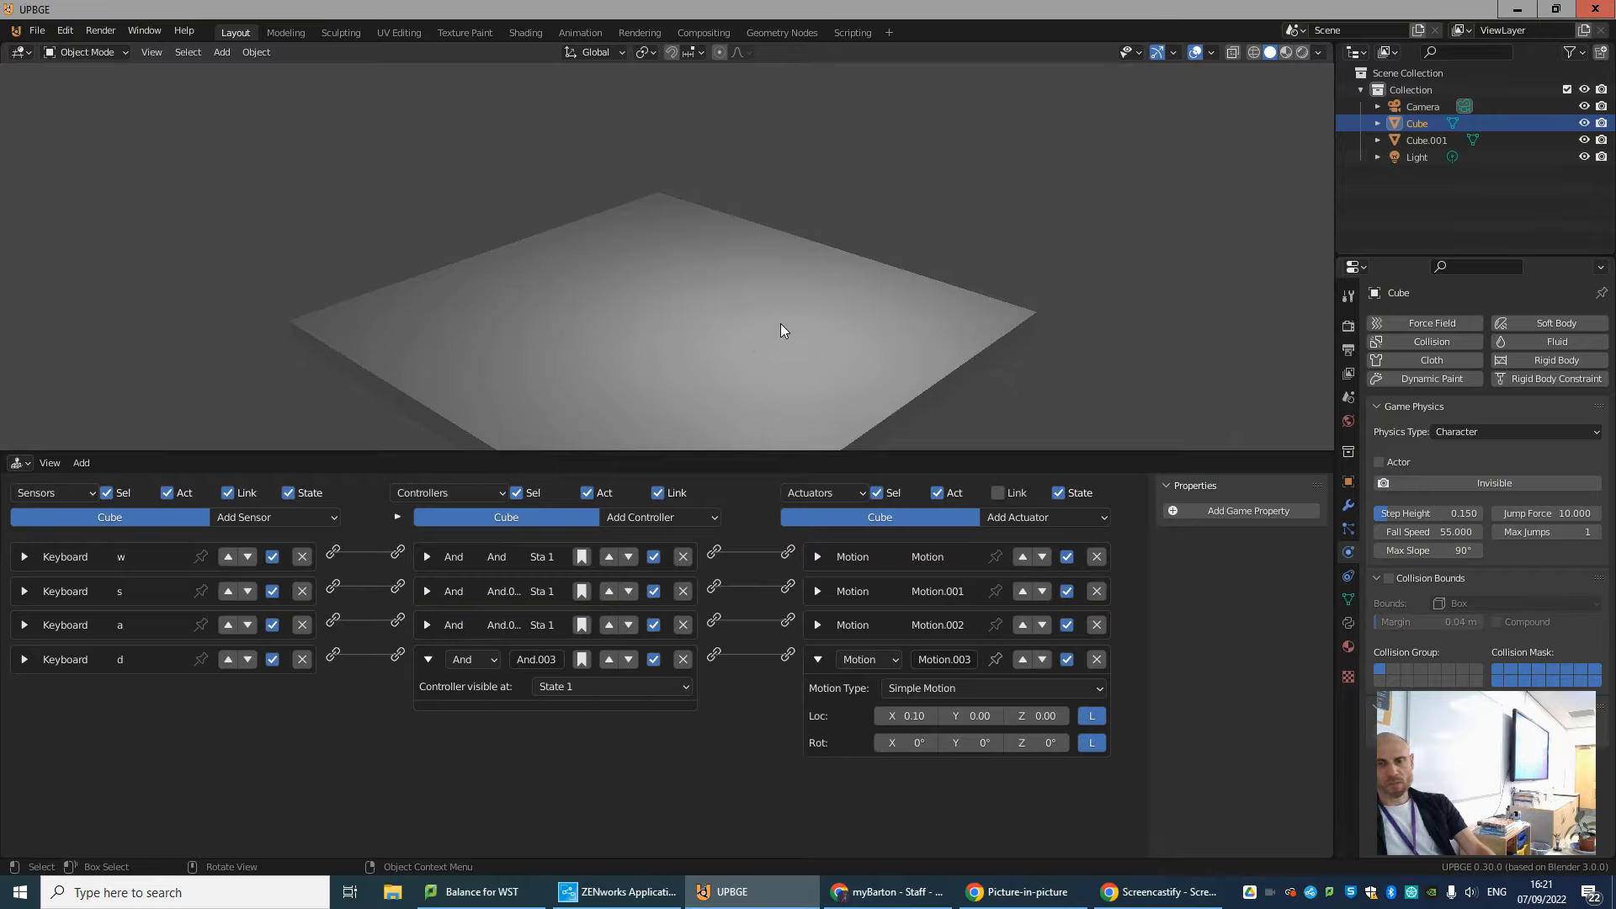
key(Escape)
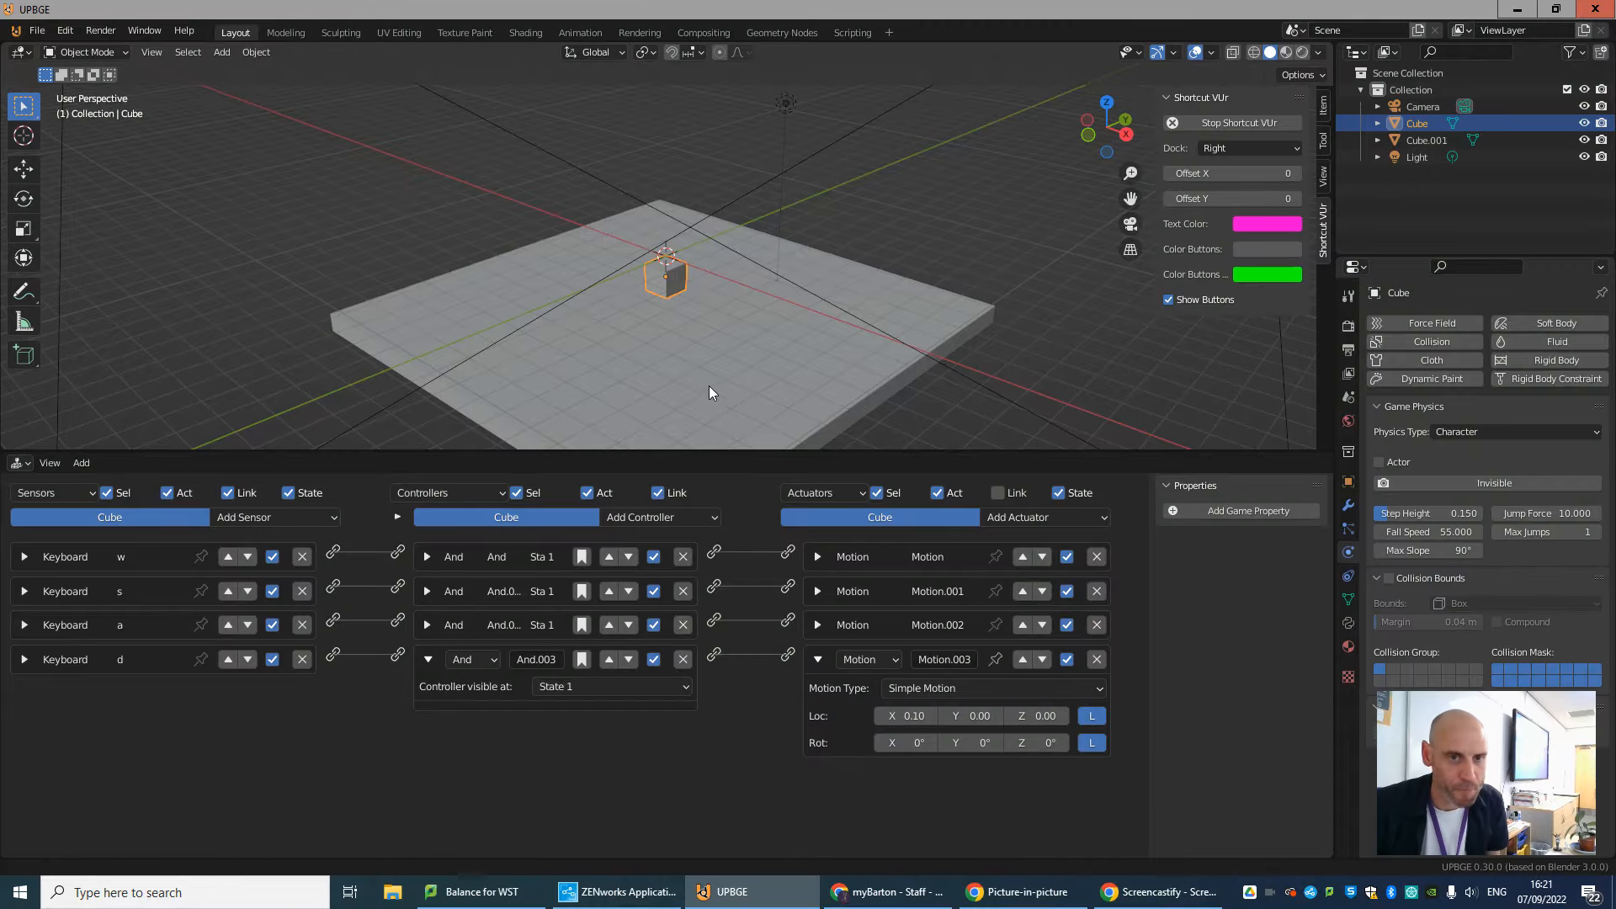
Add a fifth Keyboard sensor to the cube, assign it to the Spacebar, and collapse it.
middle_drag(710, 390, 895, 379)
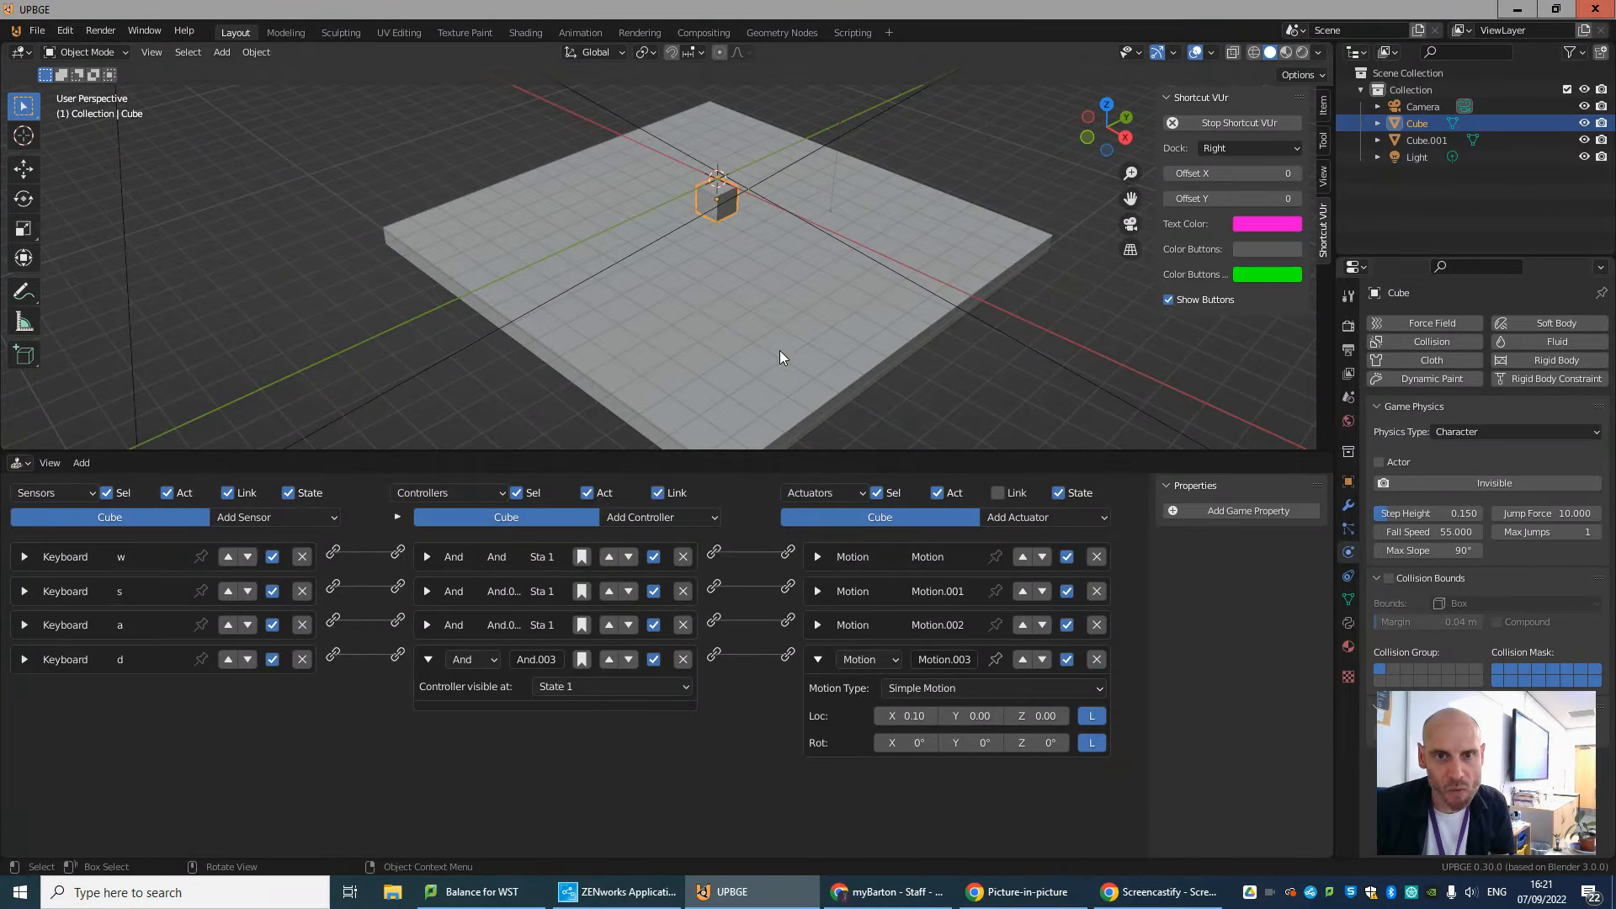
mouse_move(754, 375)
middle_down()
mouse_move(764, 279)
mouse_move(760, 360)
middle_up()
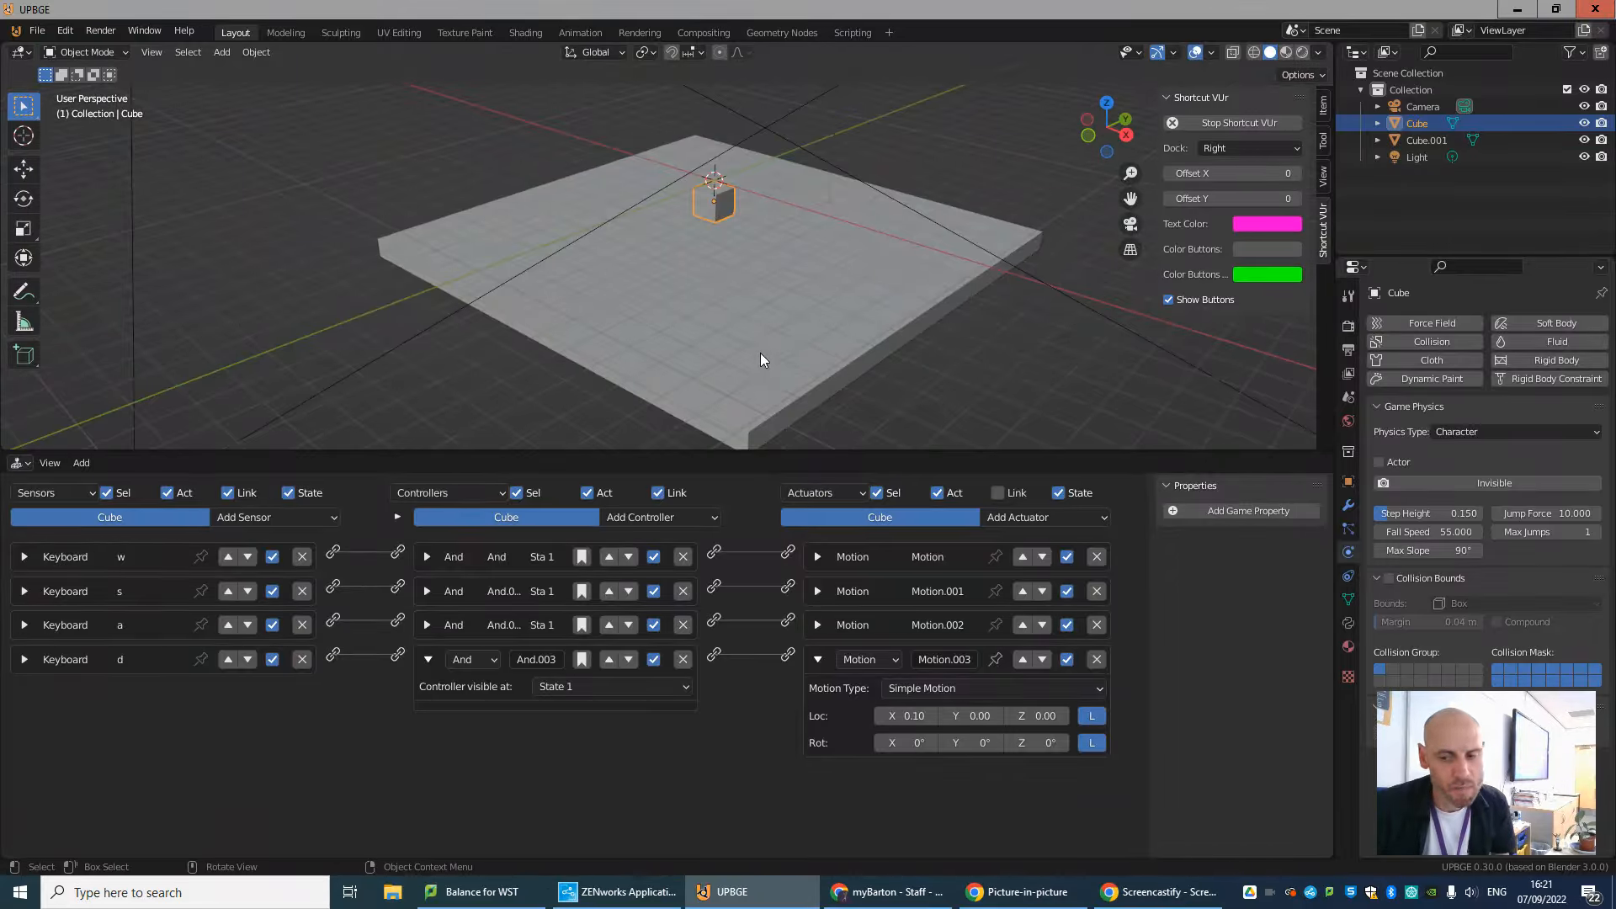
click(245, 513)
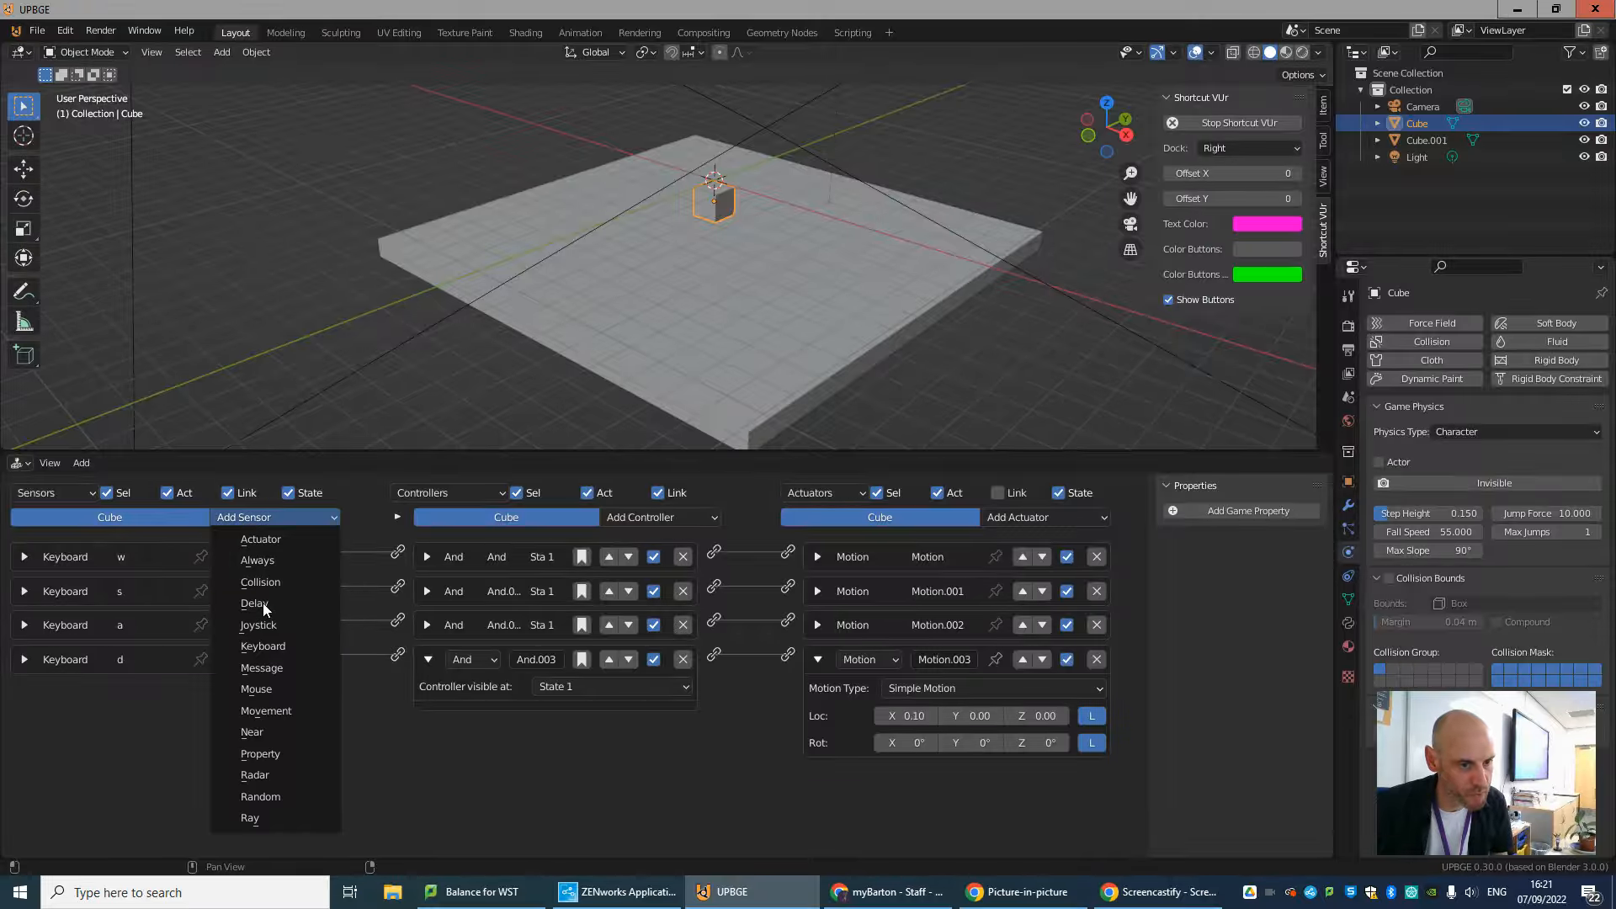
click(261, 647)
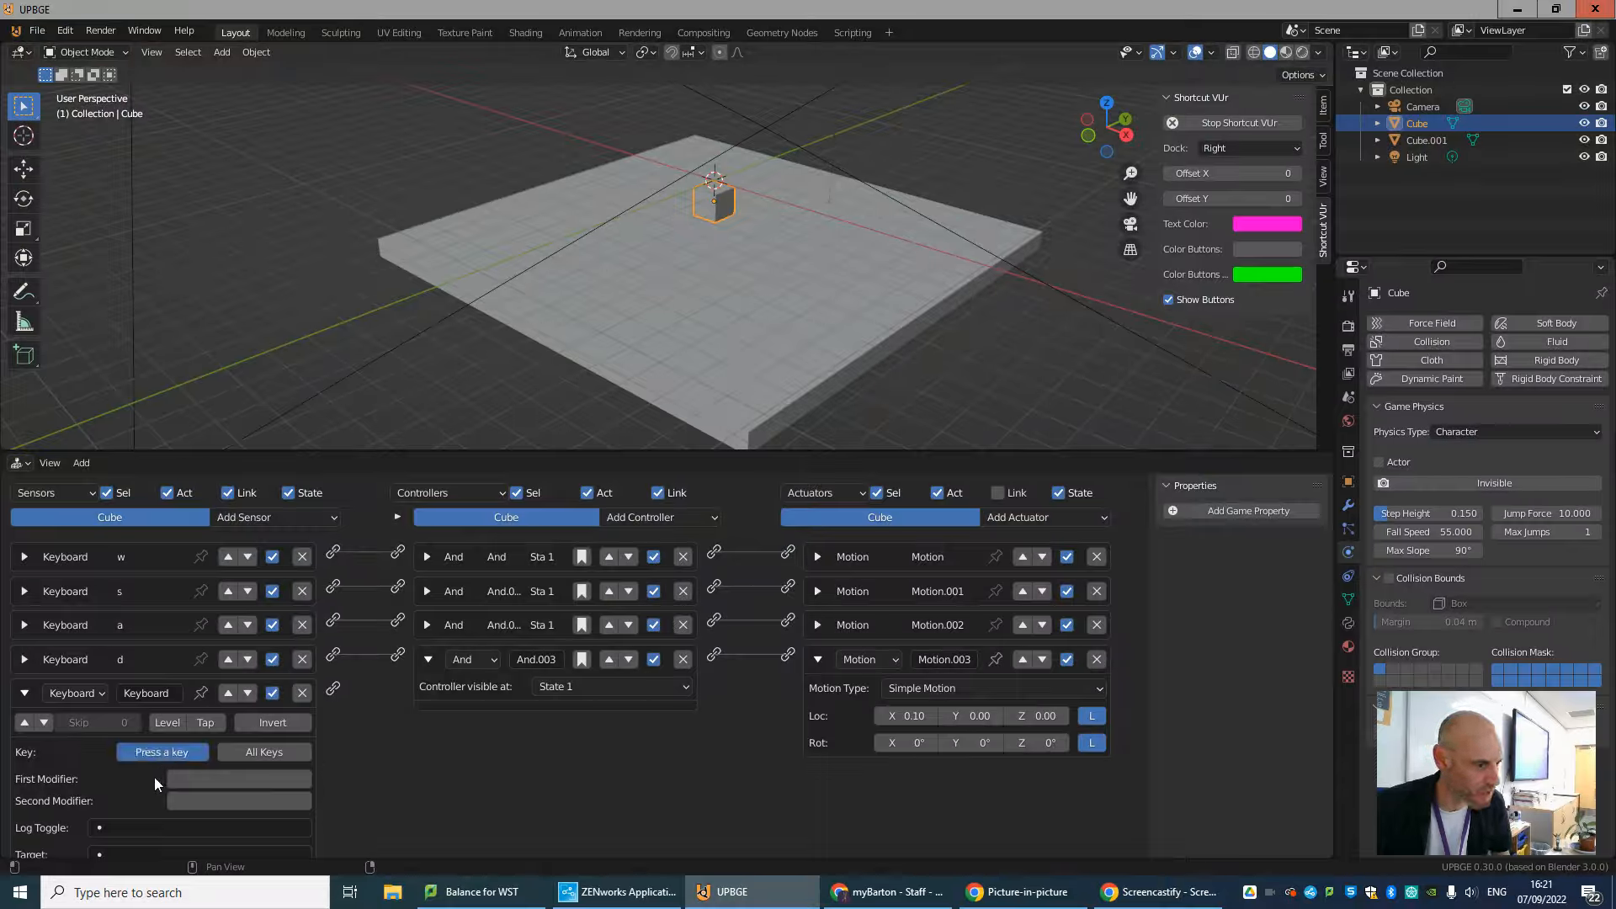
key(space)
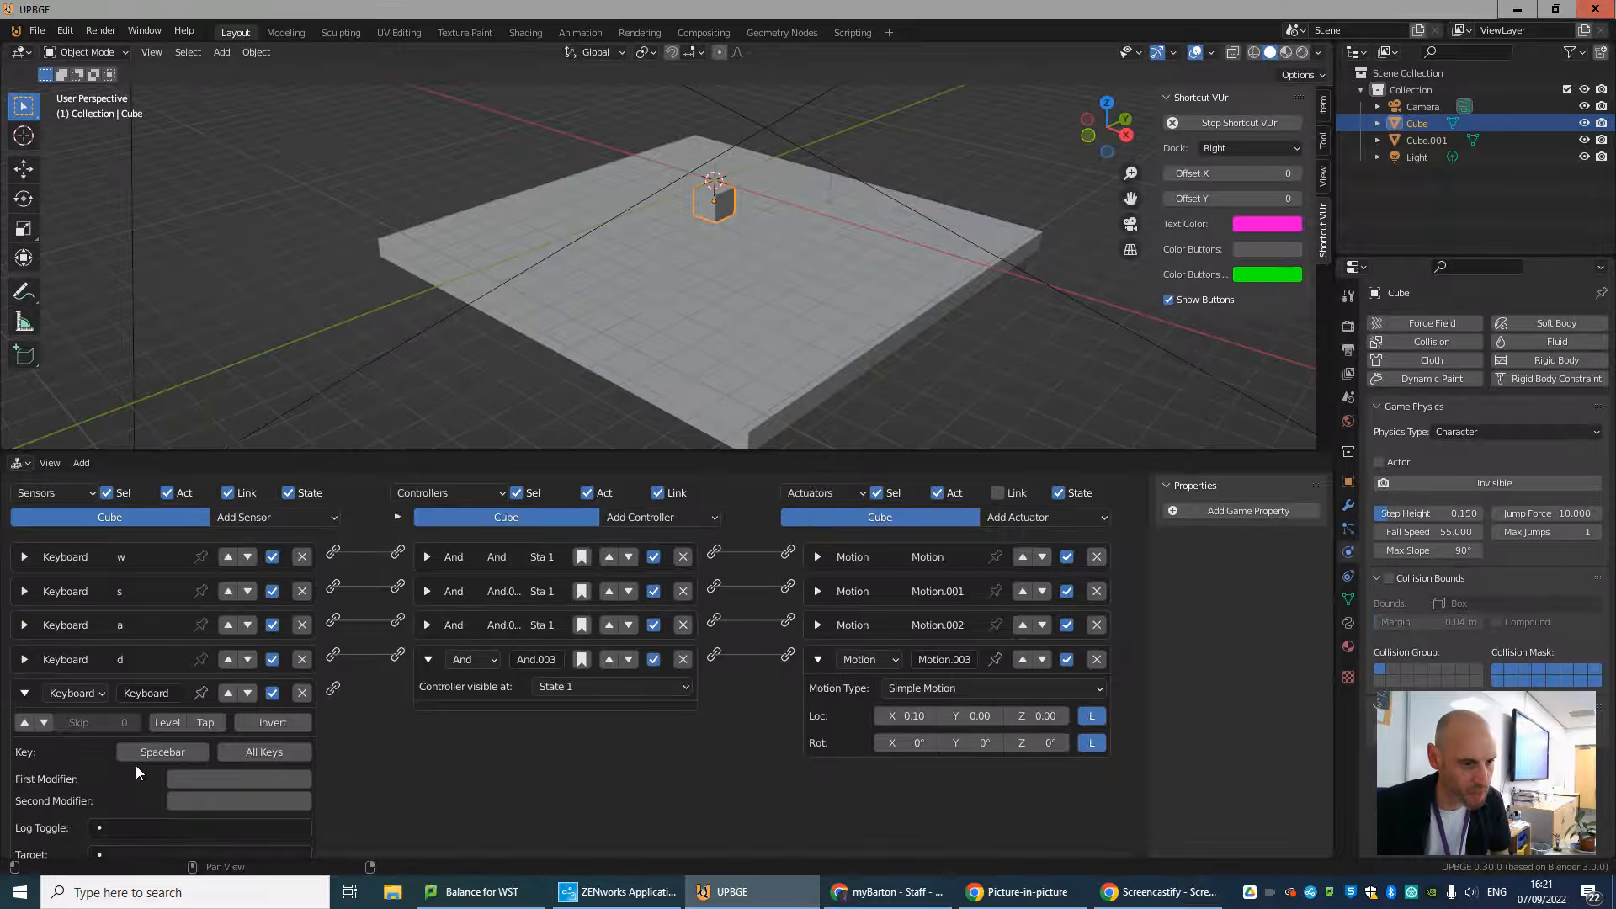
click(23, 694)
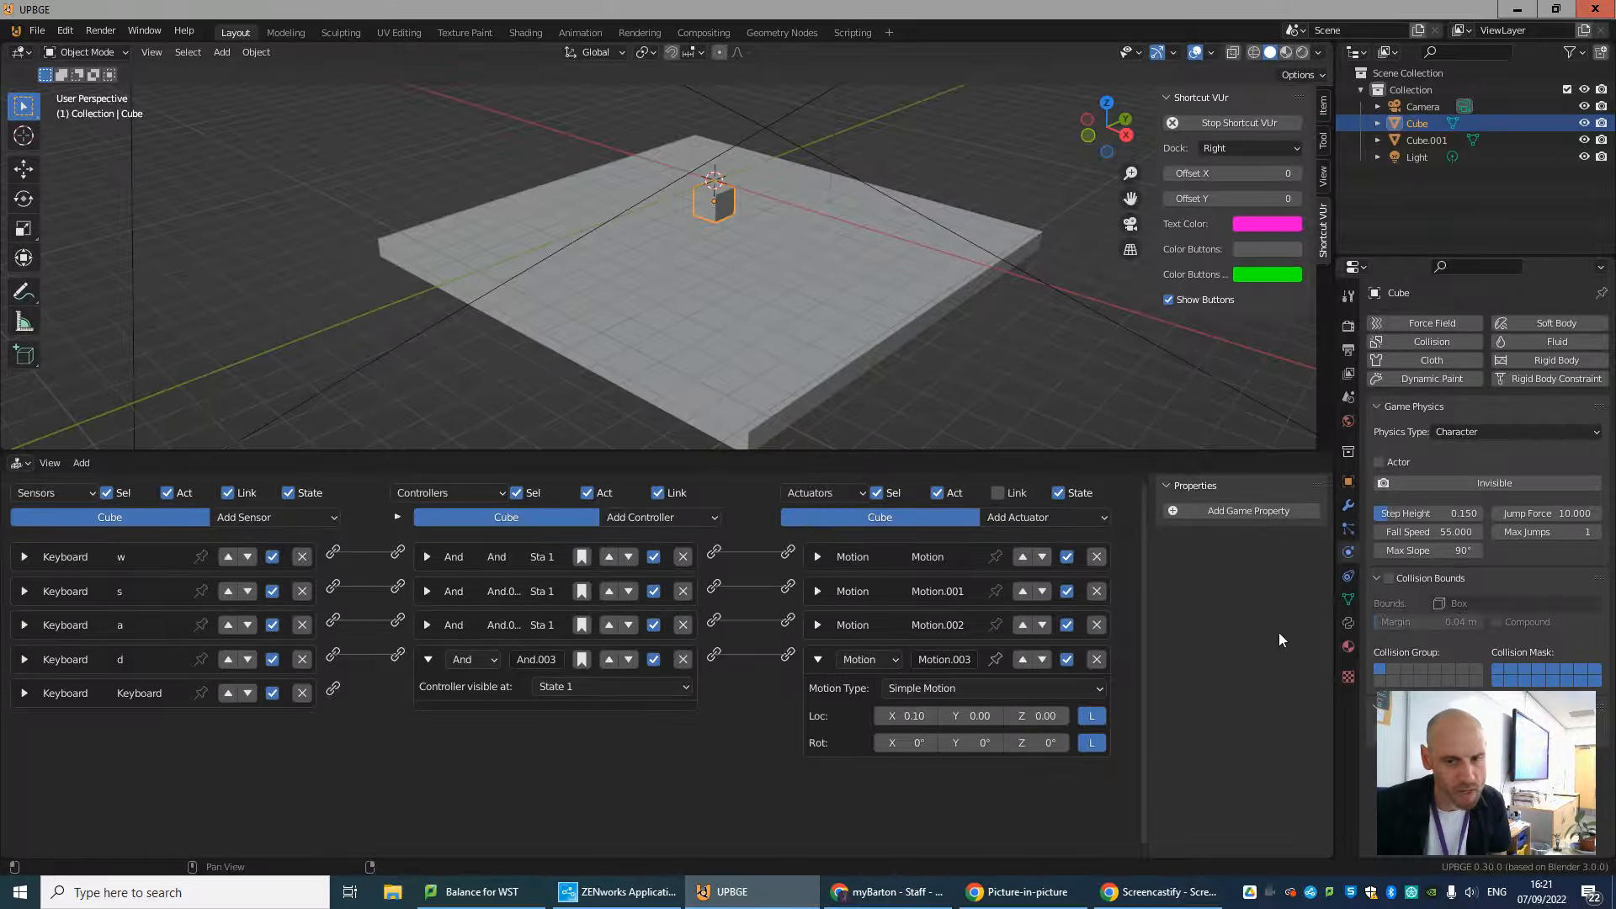
Add a Character Motion actuator with Jump enabled to the cube and link the Spacebar sensor to it through an And controller.
click(817, 659)
click(1065, 515)
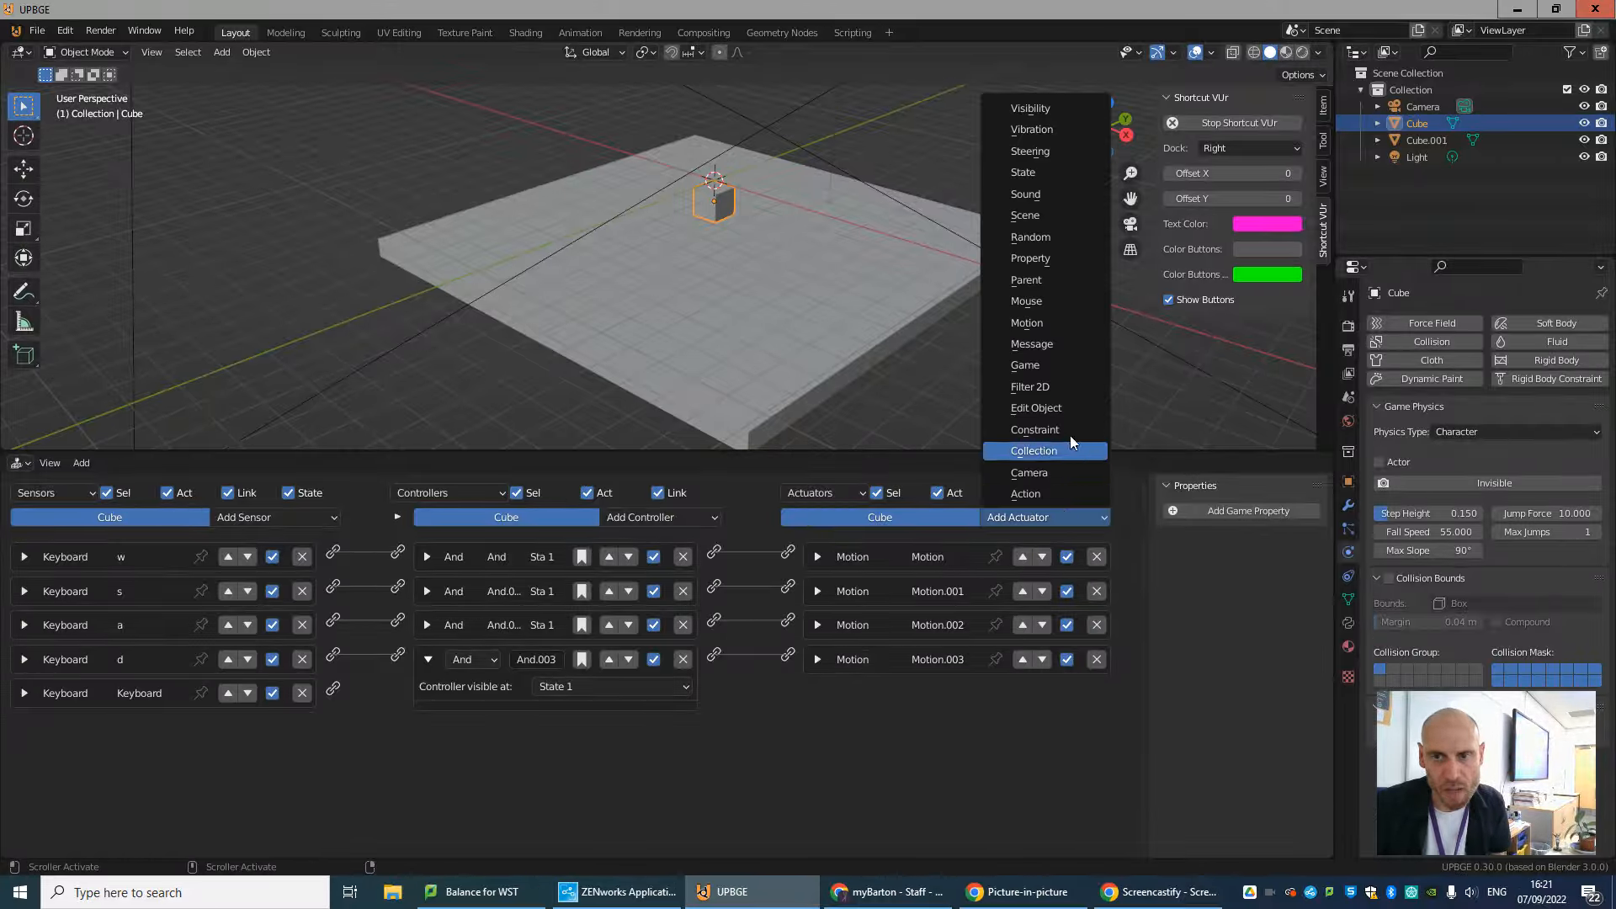
click(1048, 321)
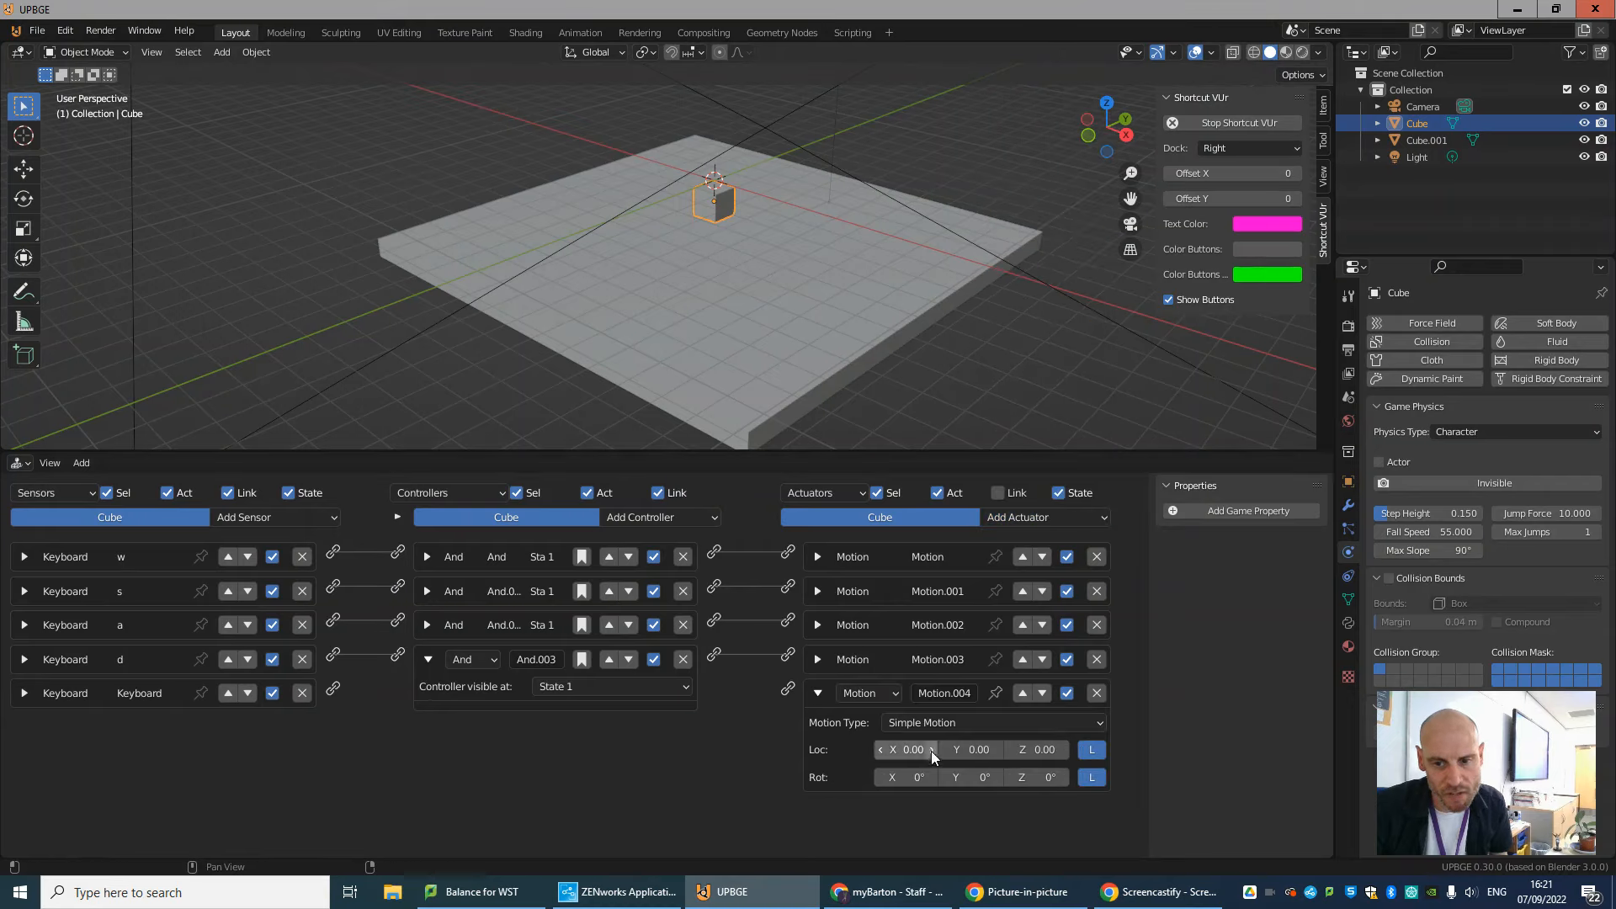
click(919, 725)
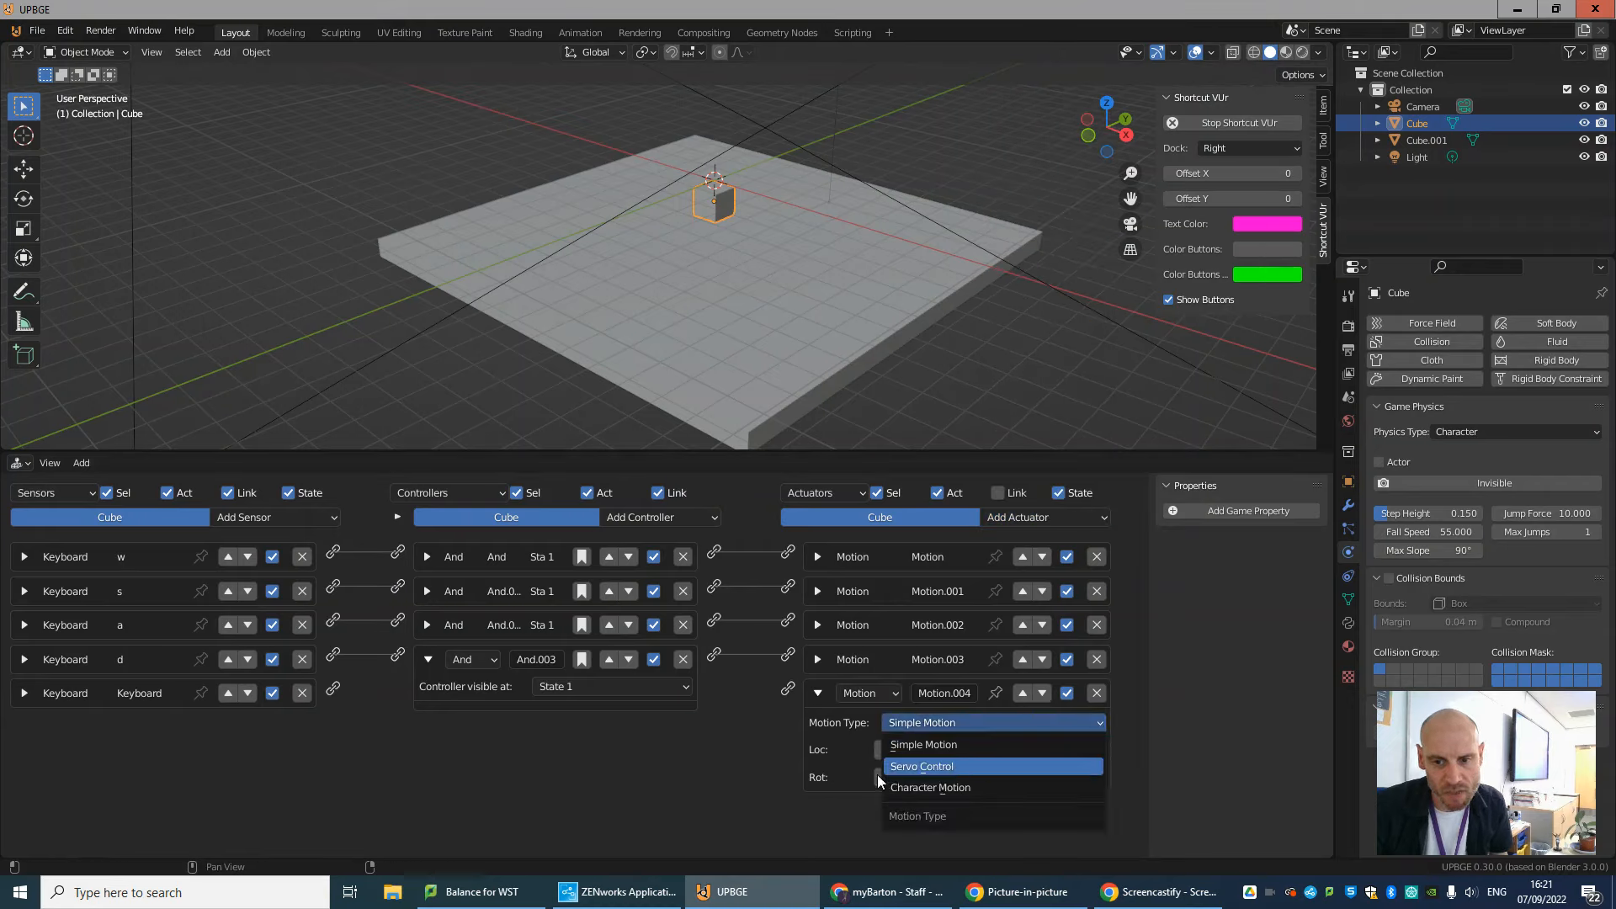
click(927, 786)
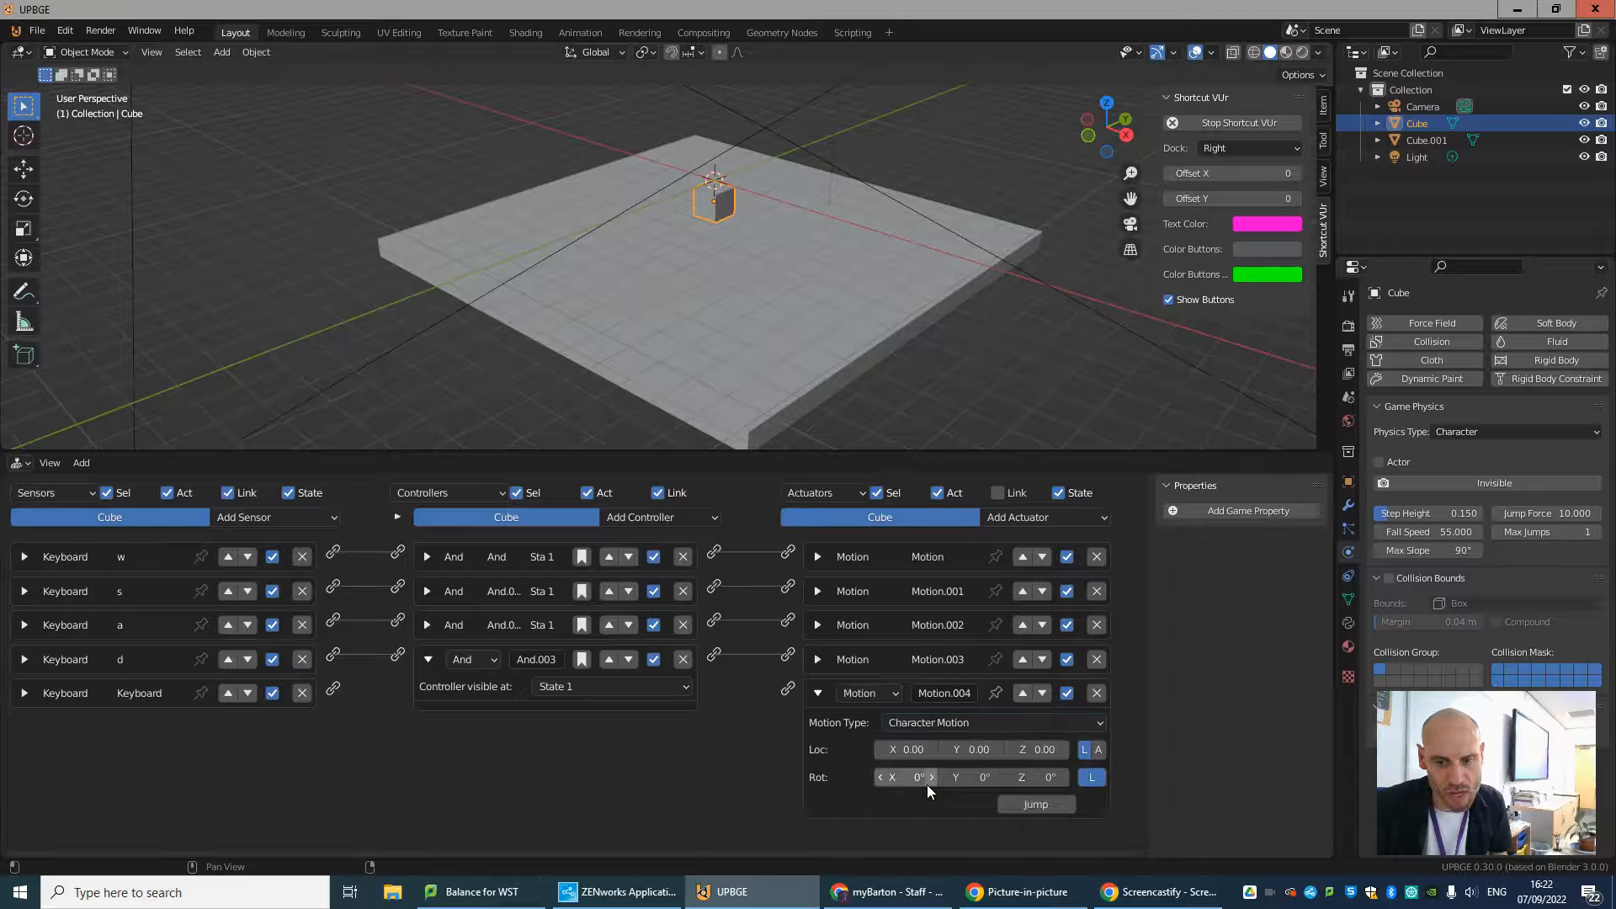
click(1038, 806)
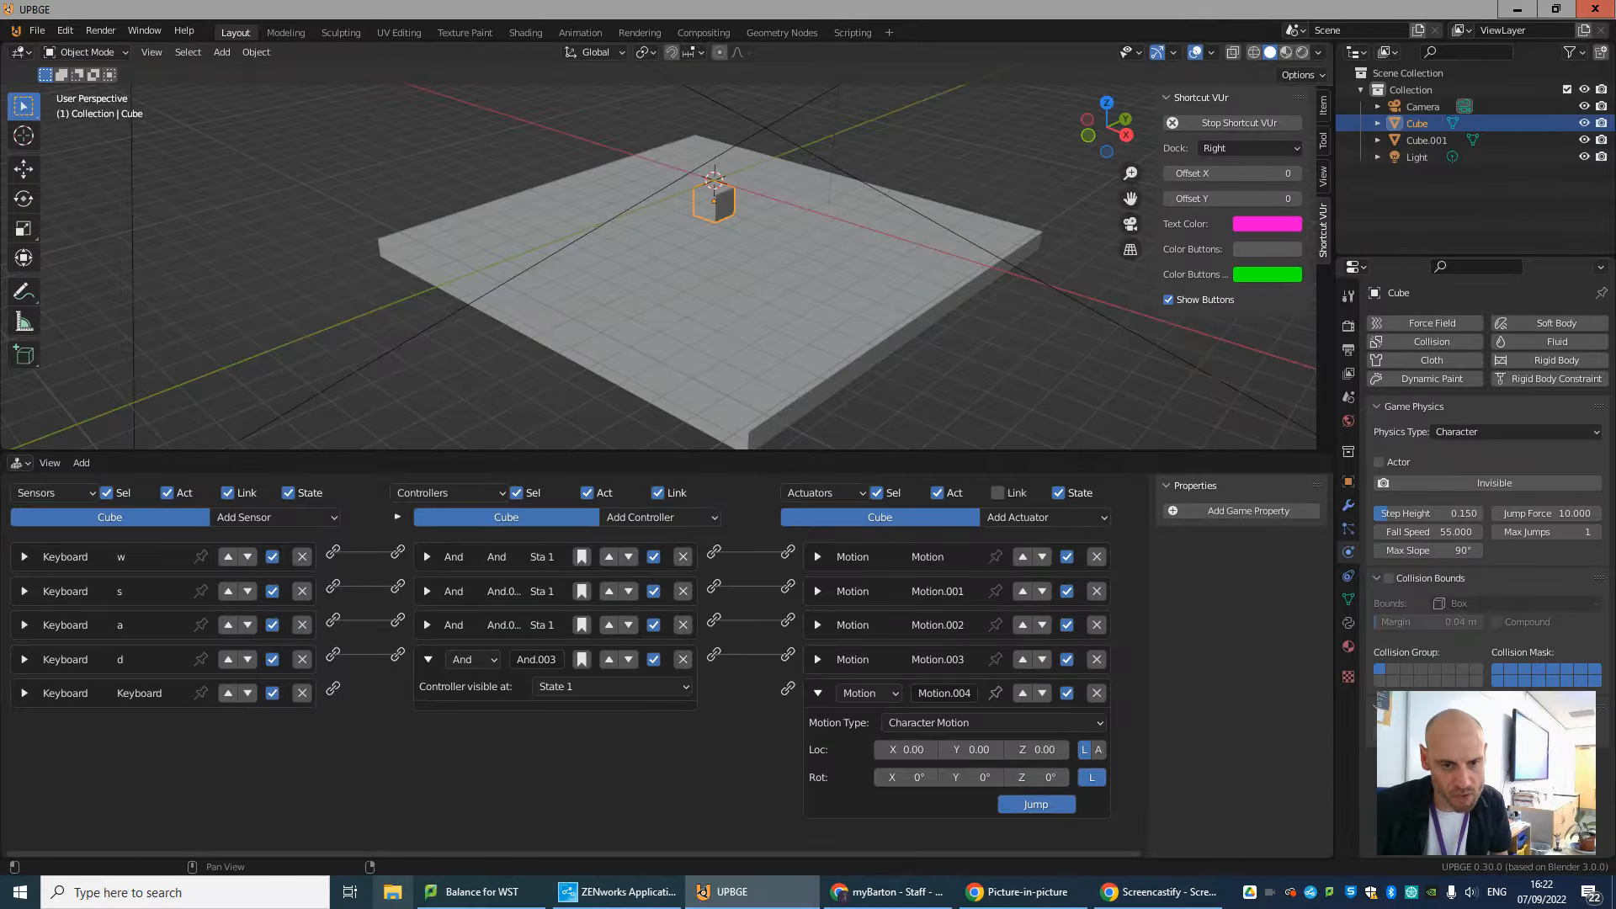
click(425, 657)
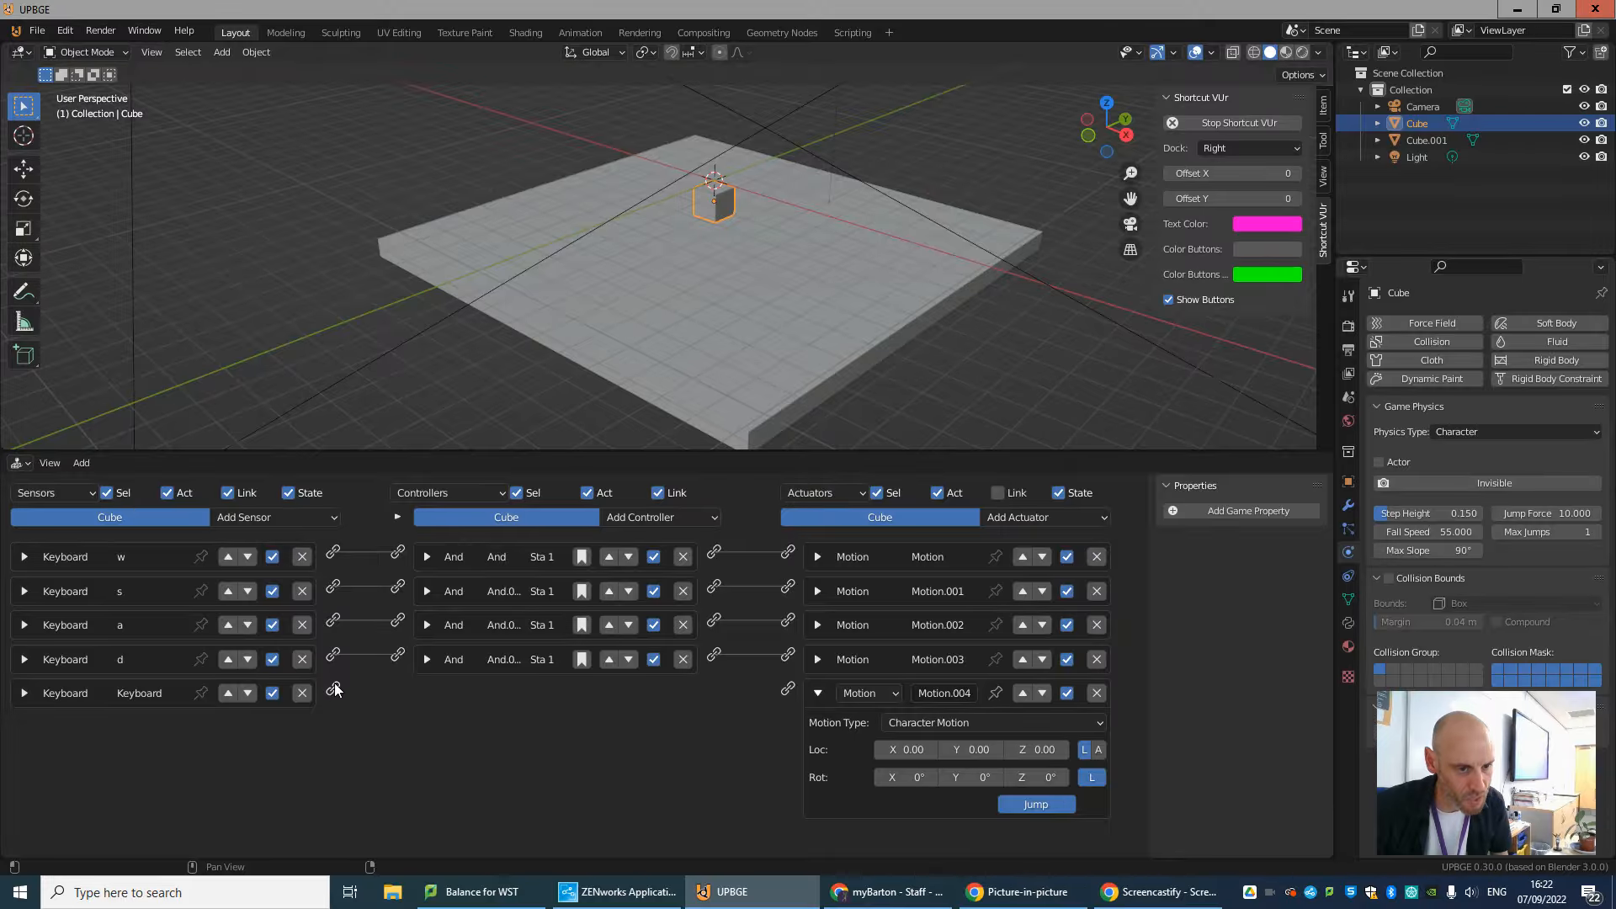
drag(335, 686, 787, 692)
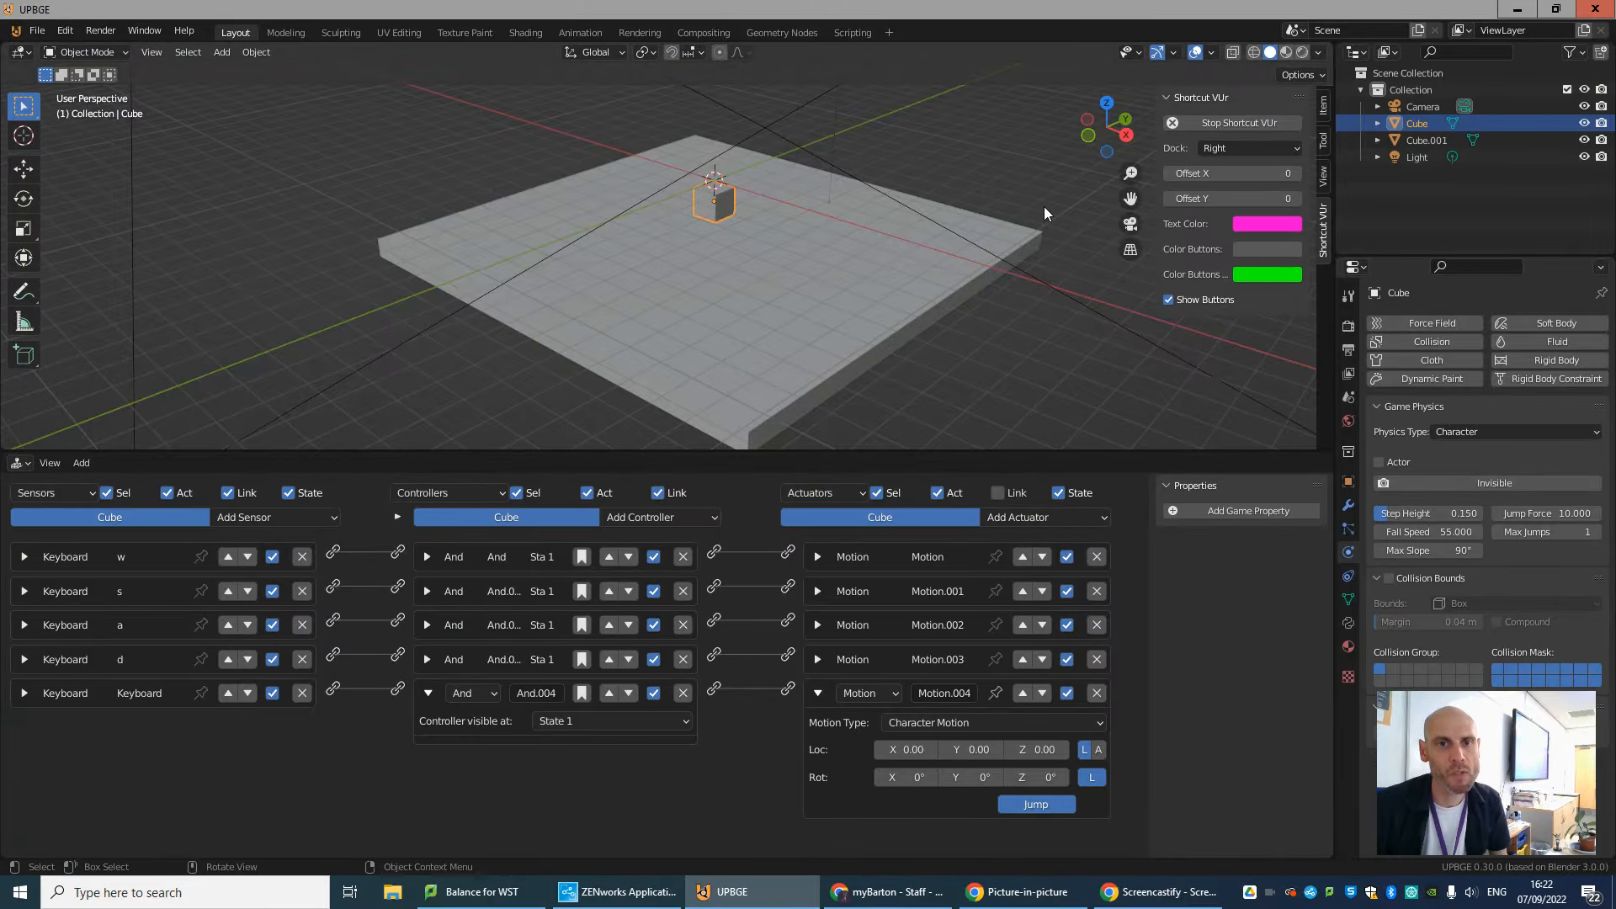
Run the game and test the cube's Spacebar jump combined with W, A, S, D movement across the floor.
scroll(918, 269, down, 3)
middle_drag(910, 273, 867, 286)
key(p)
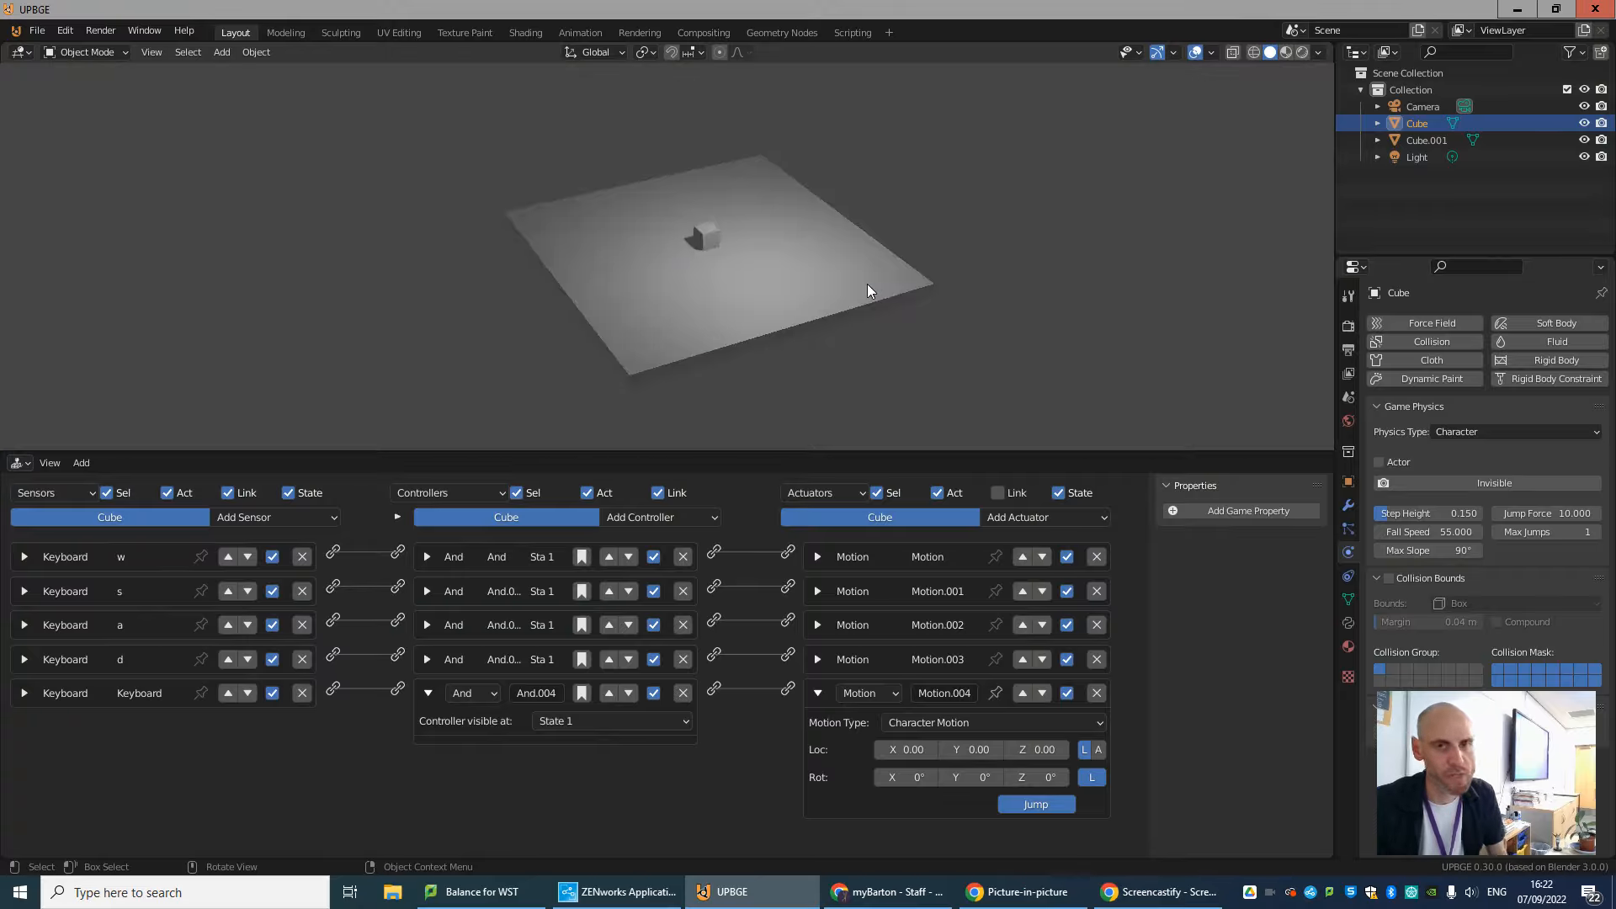
key(space)
key(w)
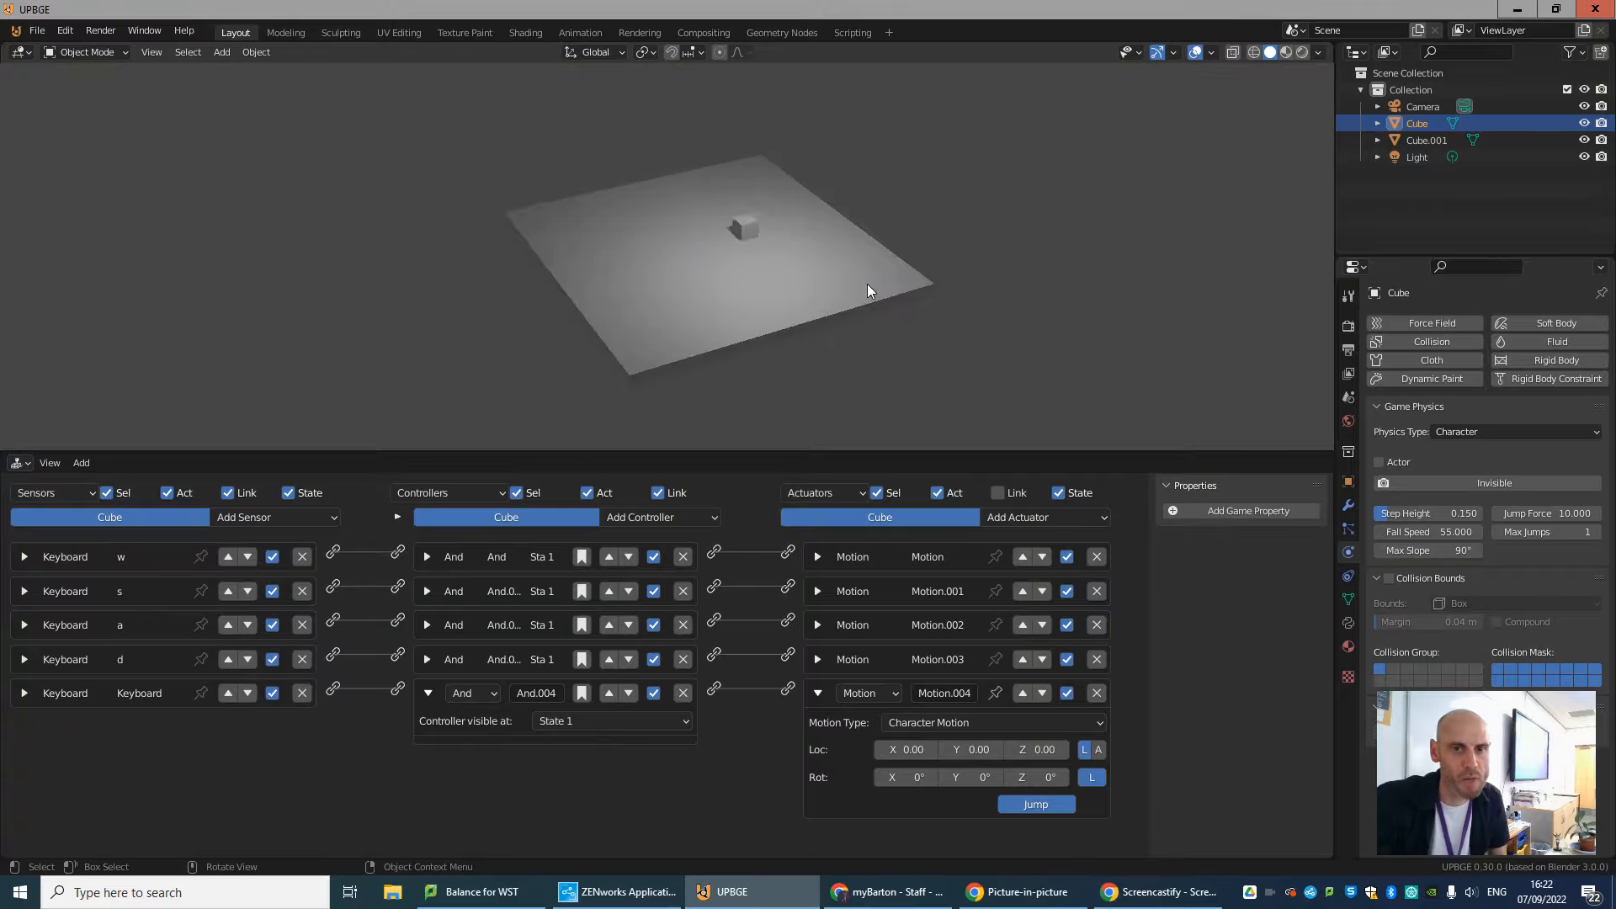
key(a)
key(space)
key(s)
key(d)
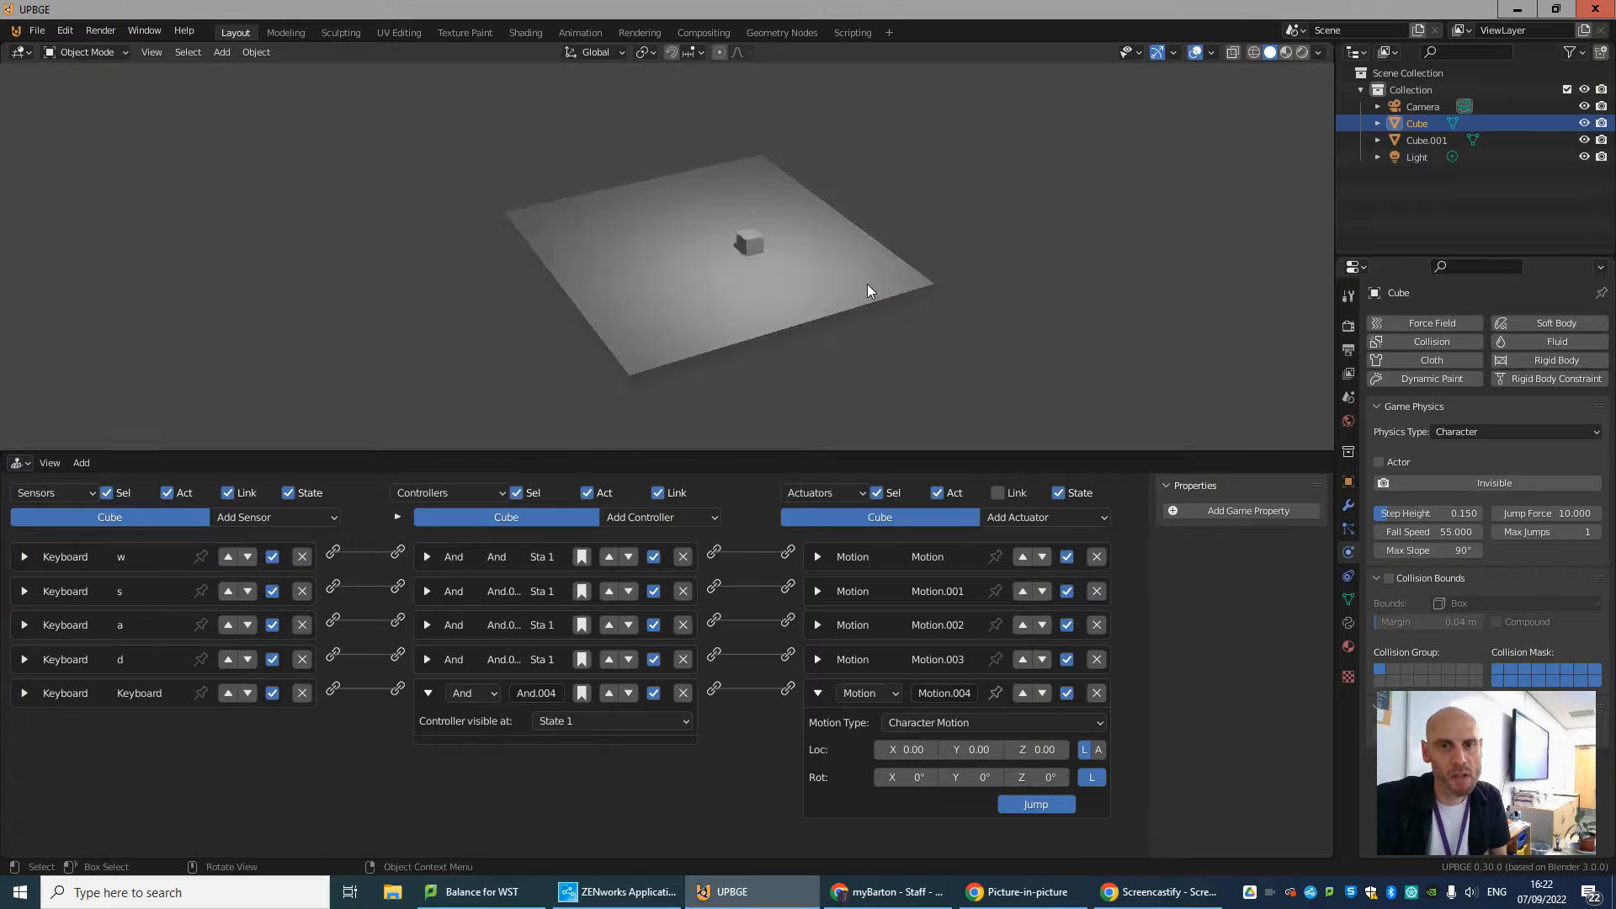
key(w)
key(a)
key(s)
key(w)
key(a)
key(s)
key(d)
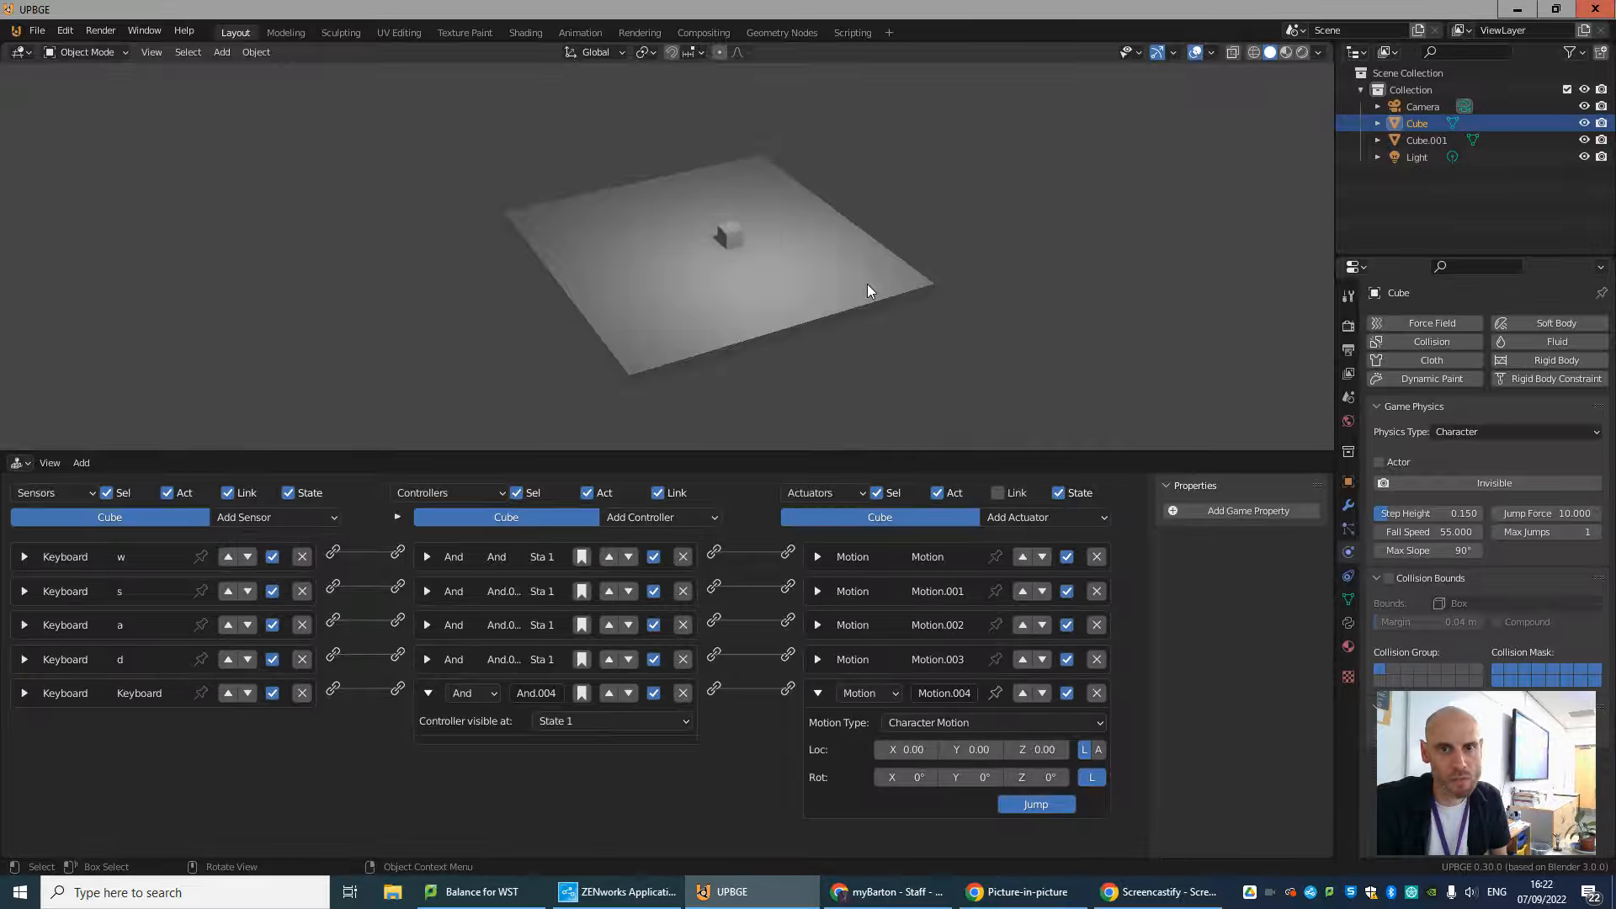
key(a)
key(s)
key(d)
key(w)
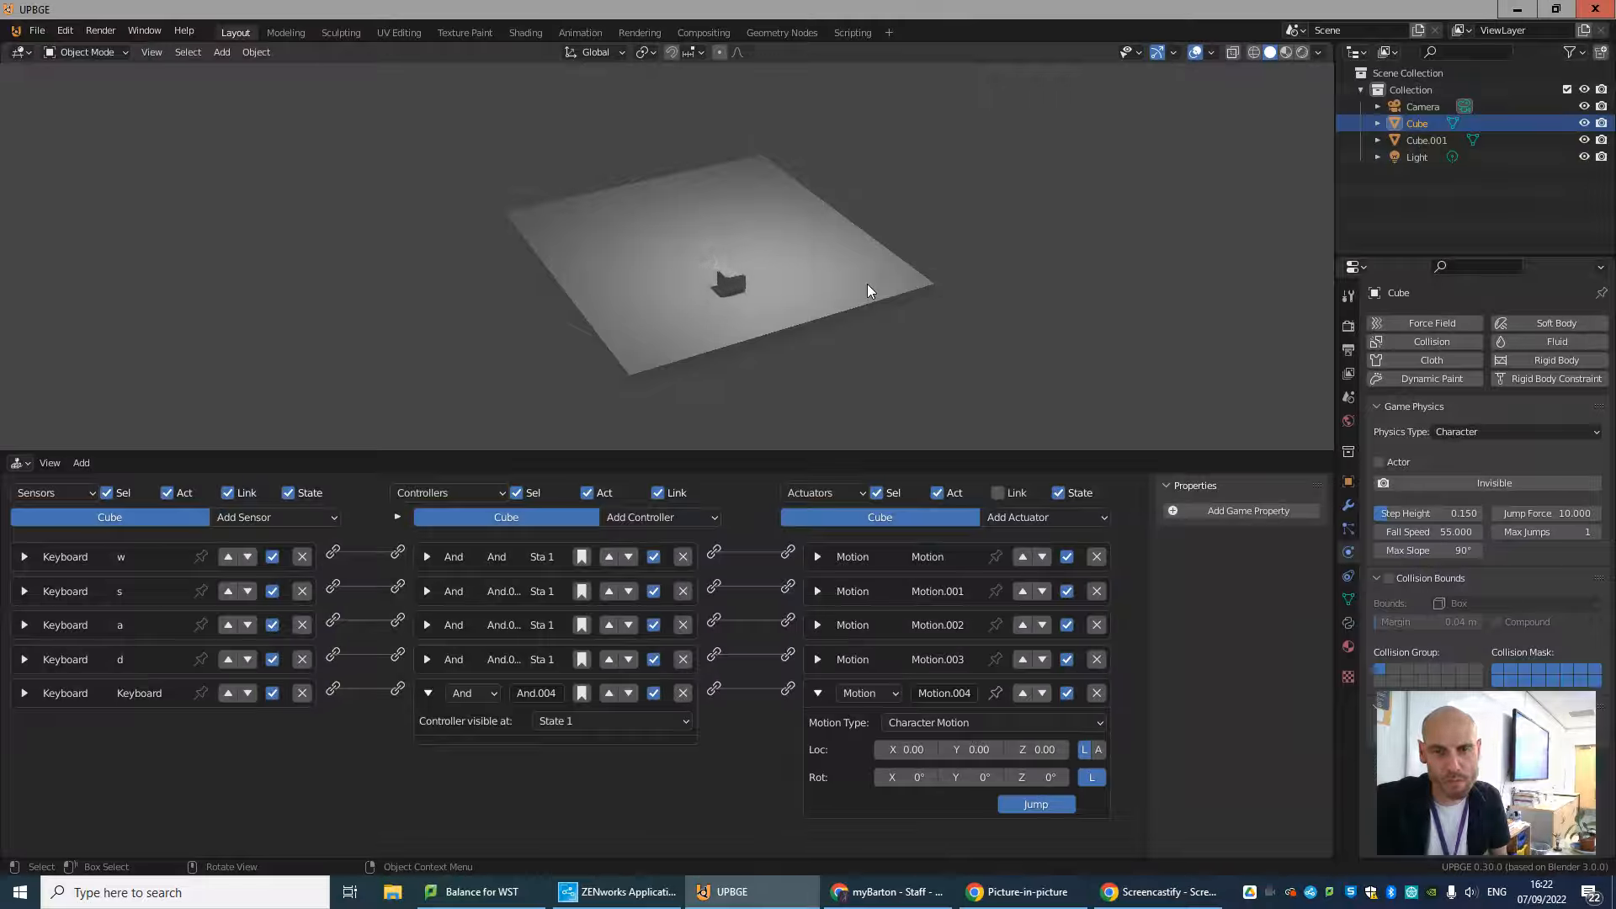
key(a)
key(s)
key(d)
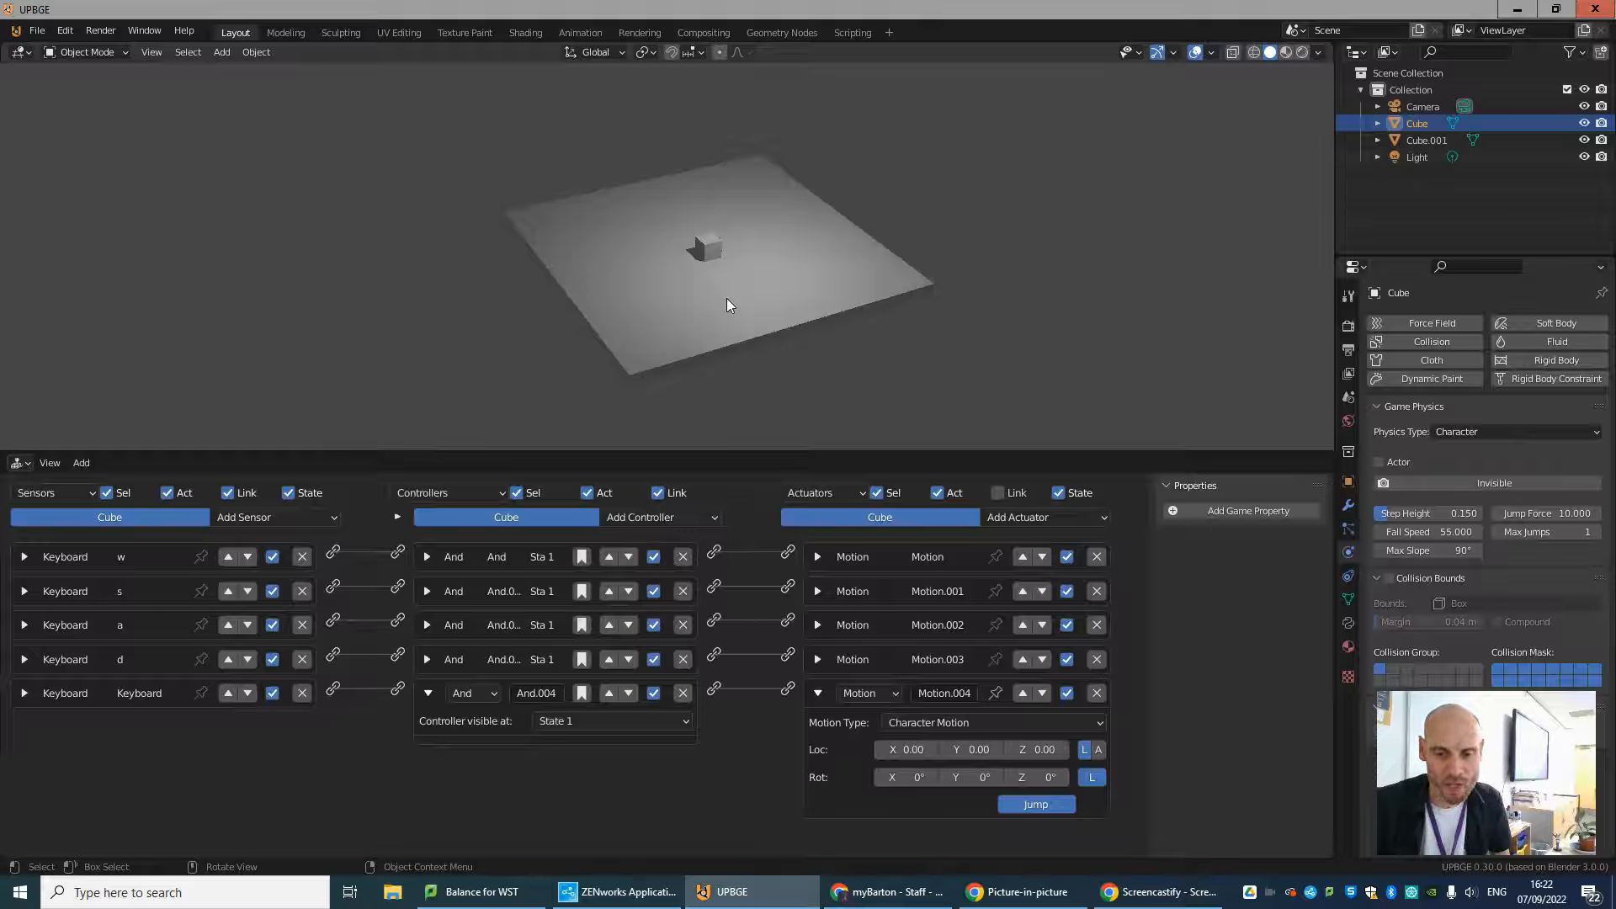
mouse_move(1136, 888)
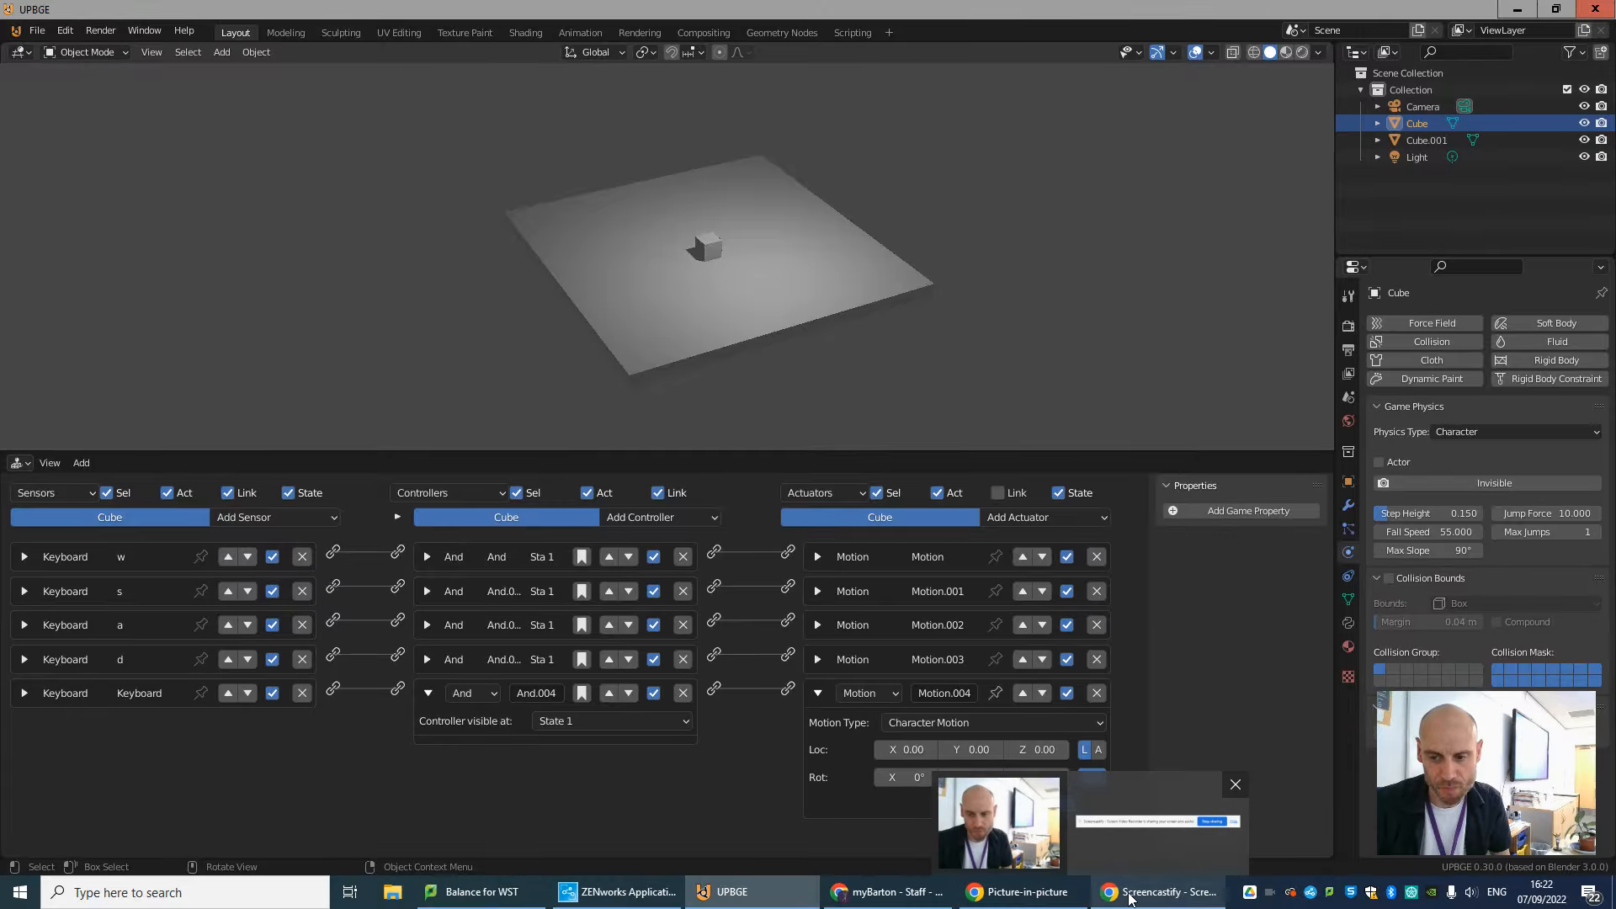
click(1199, 845)
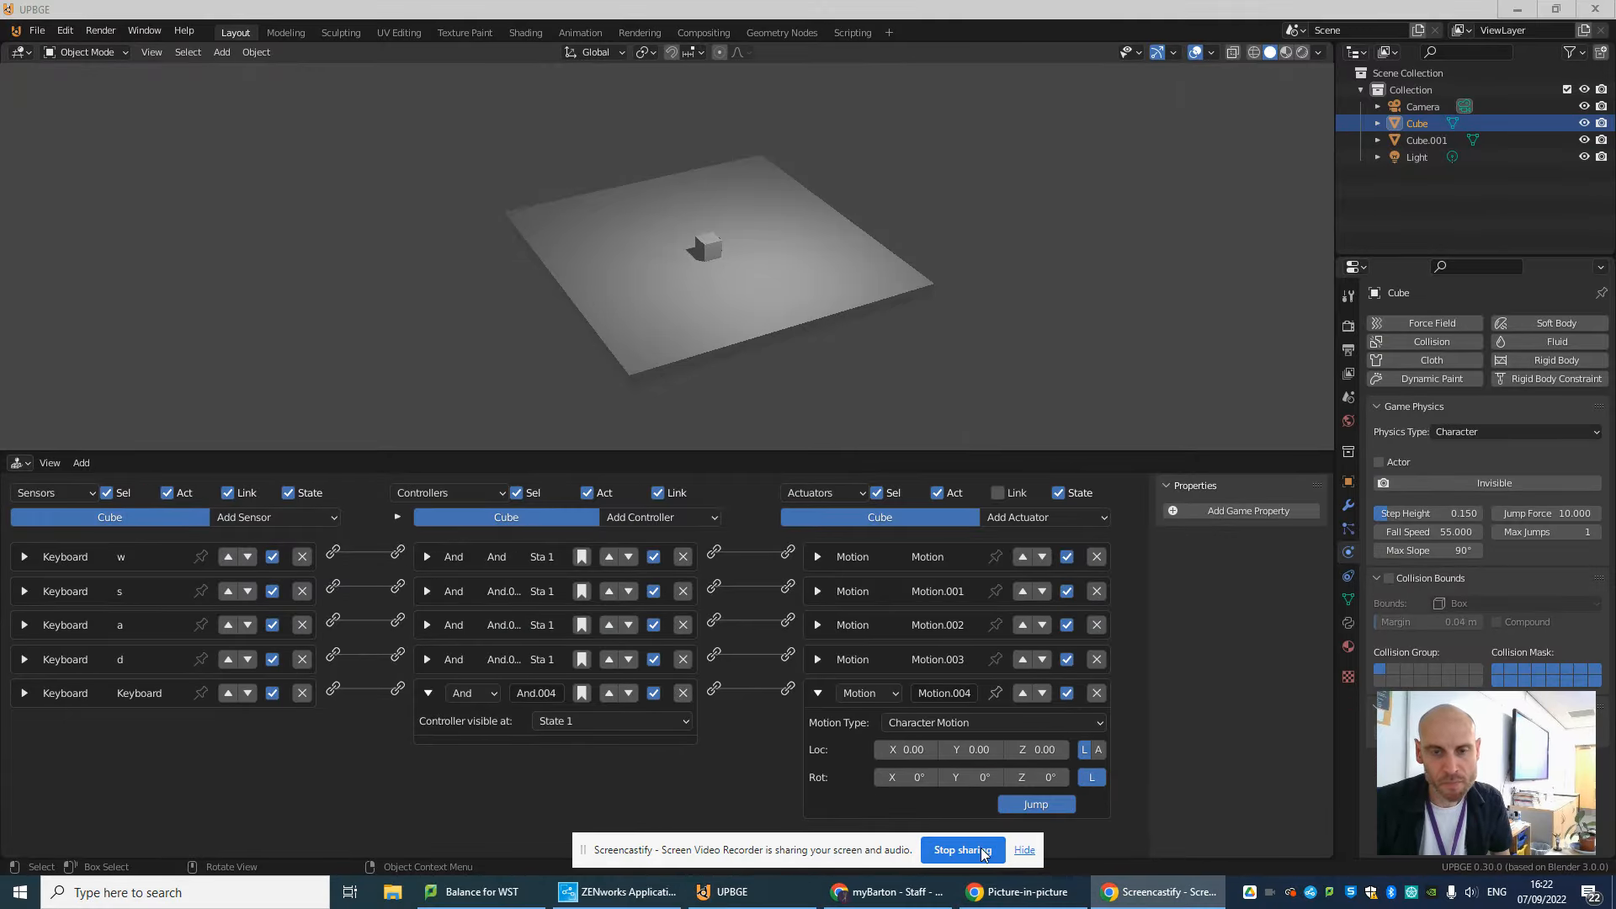